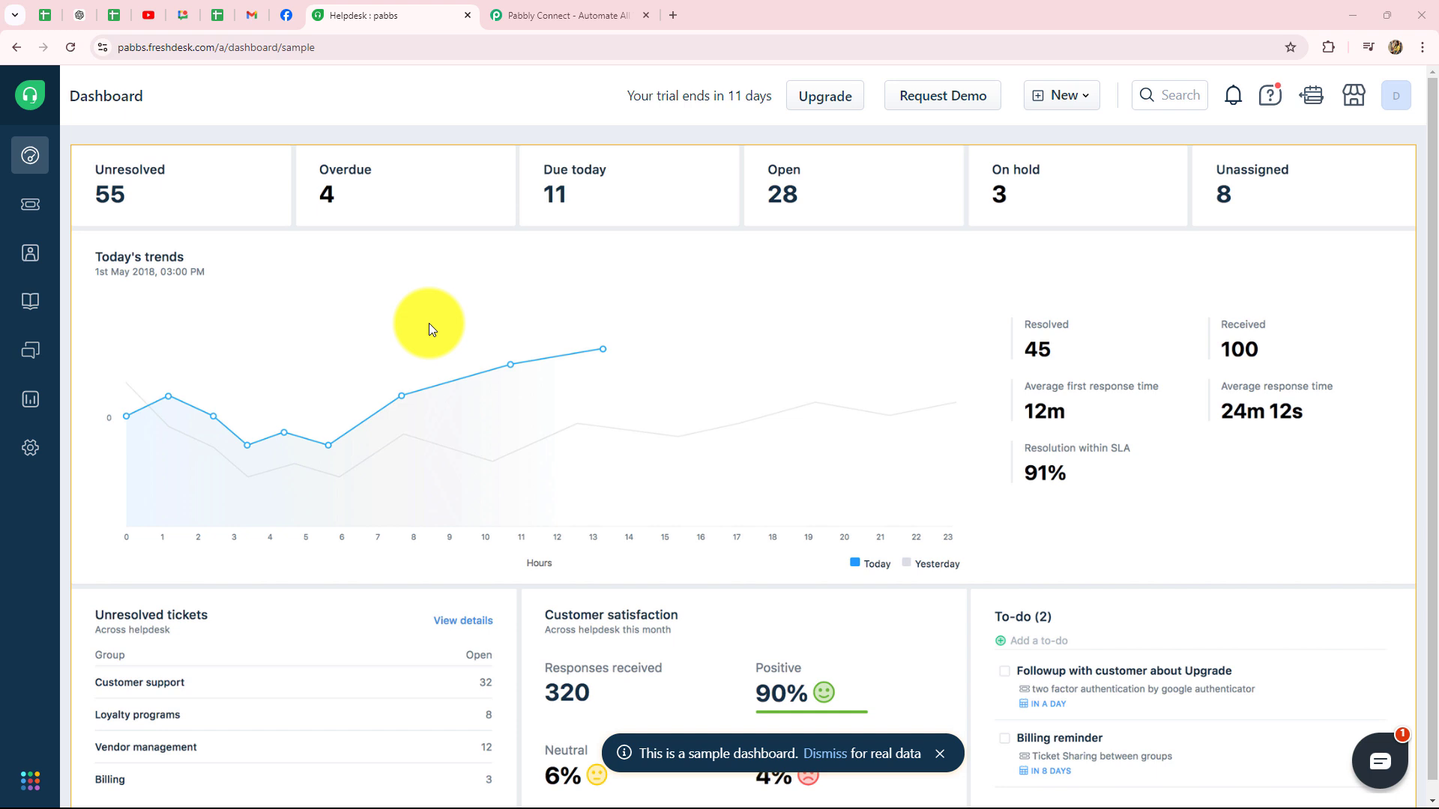
Step: Switch to the Pabbly Connect website tab and go to Sign In from its header
click(517, 9)
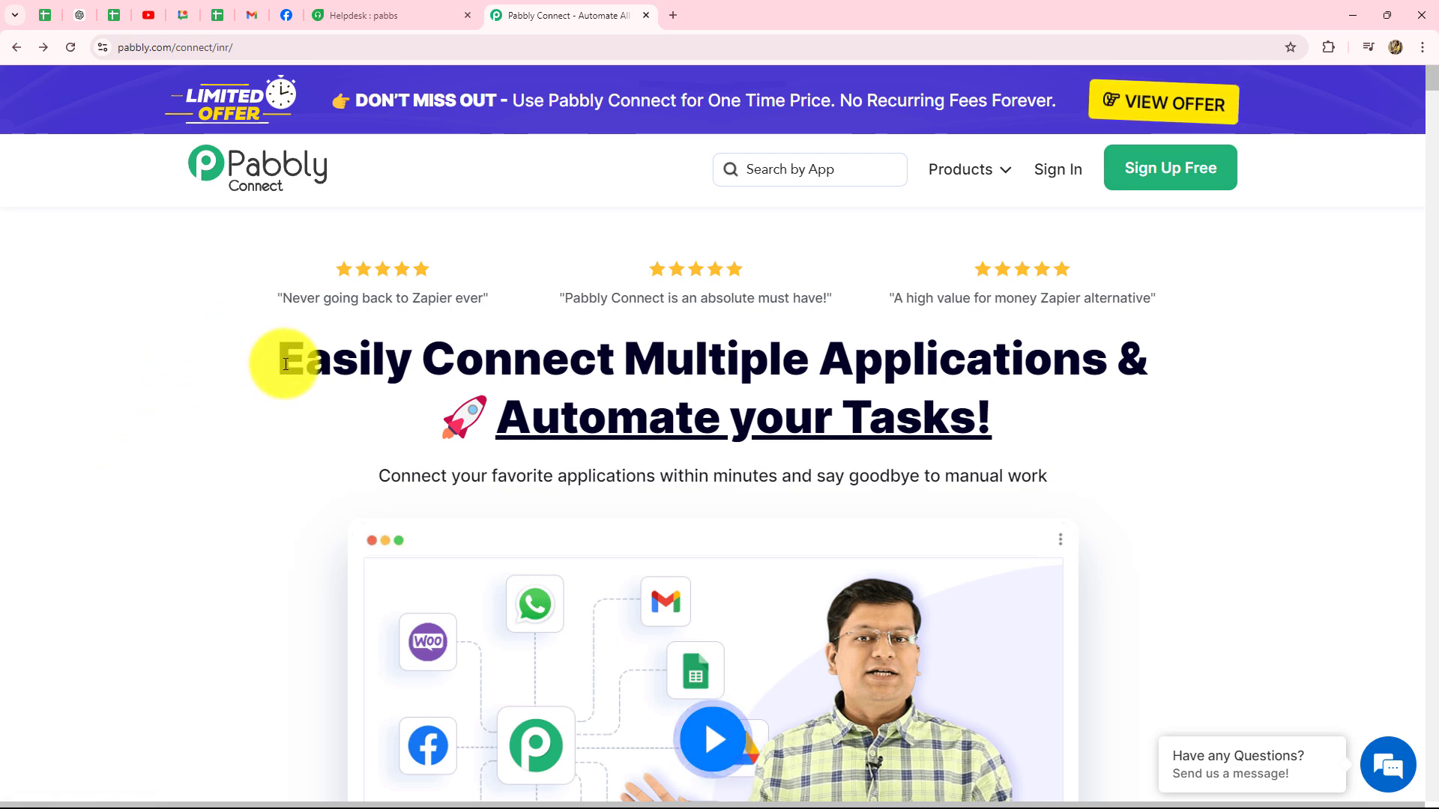
drag(286, 364, 1041, 432)
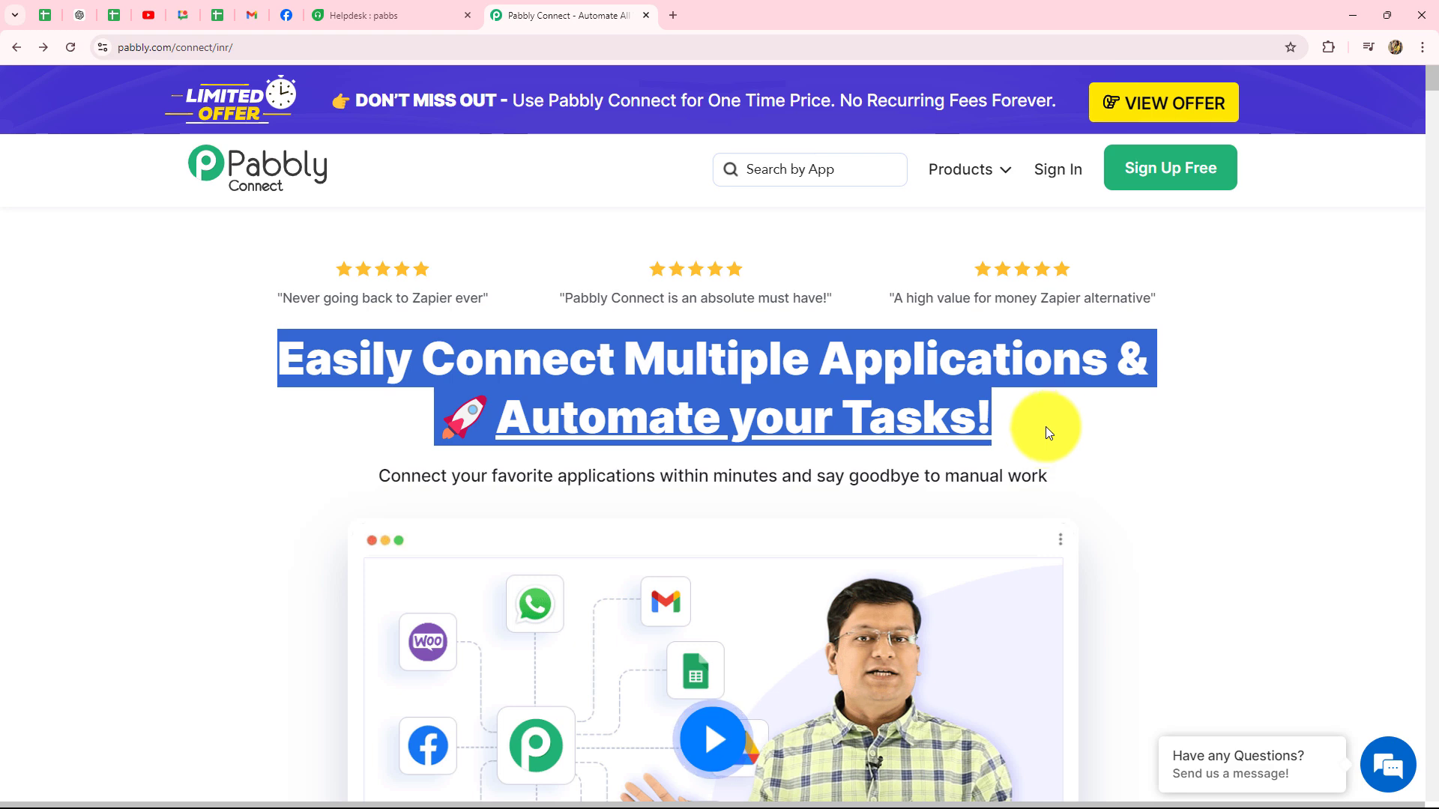
click(1051, 421)
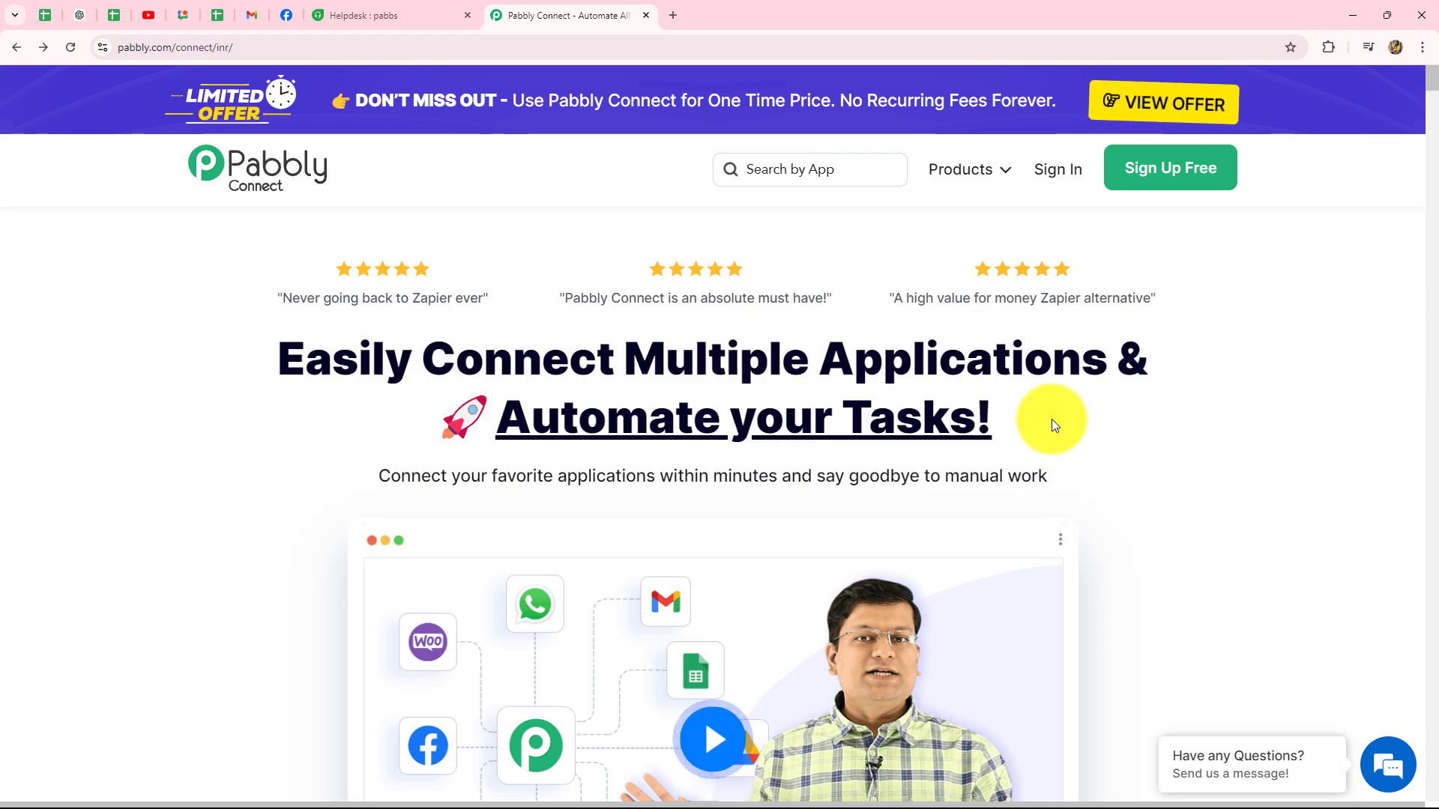
click(1052, 170)
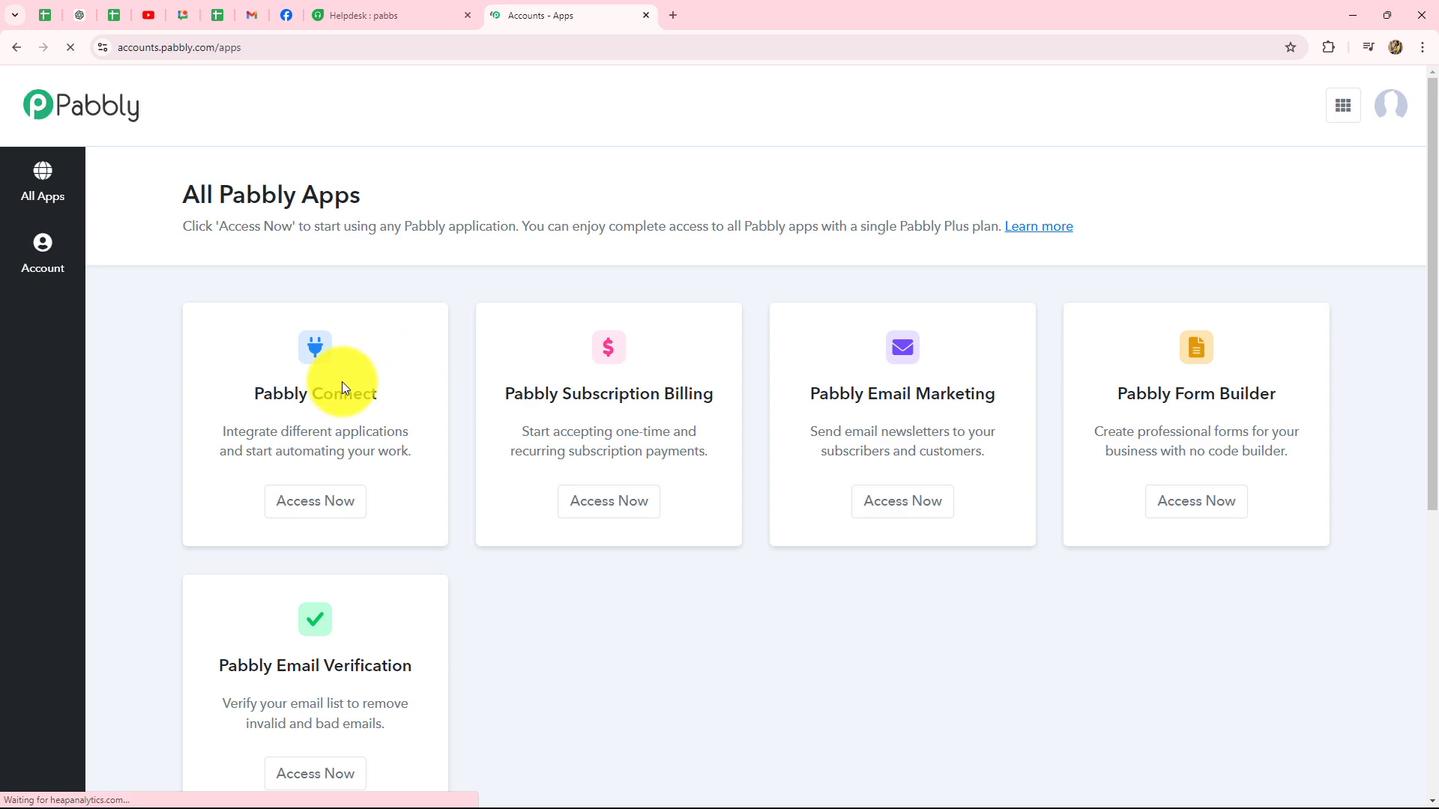
Step: Launch Pabbly Connect with Access Now on the All Pabbly Apps page to reach its dashboard
scroll(1025, 608, down, 3)
scroll(1025, 609, up, 2)
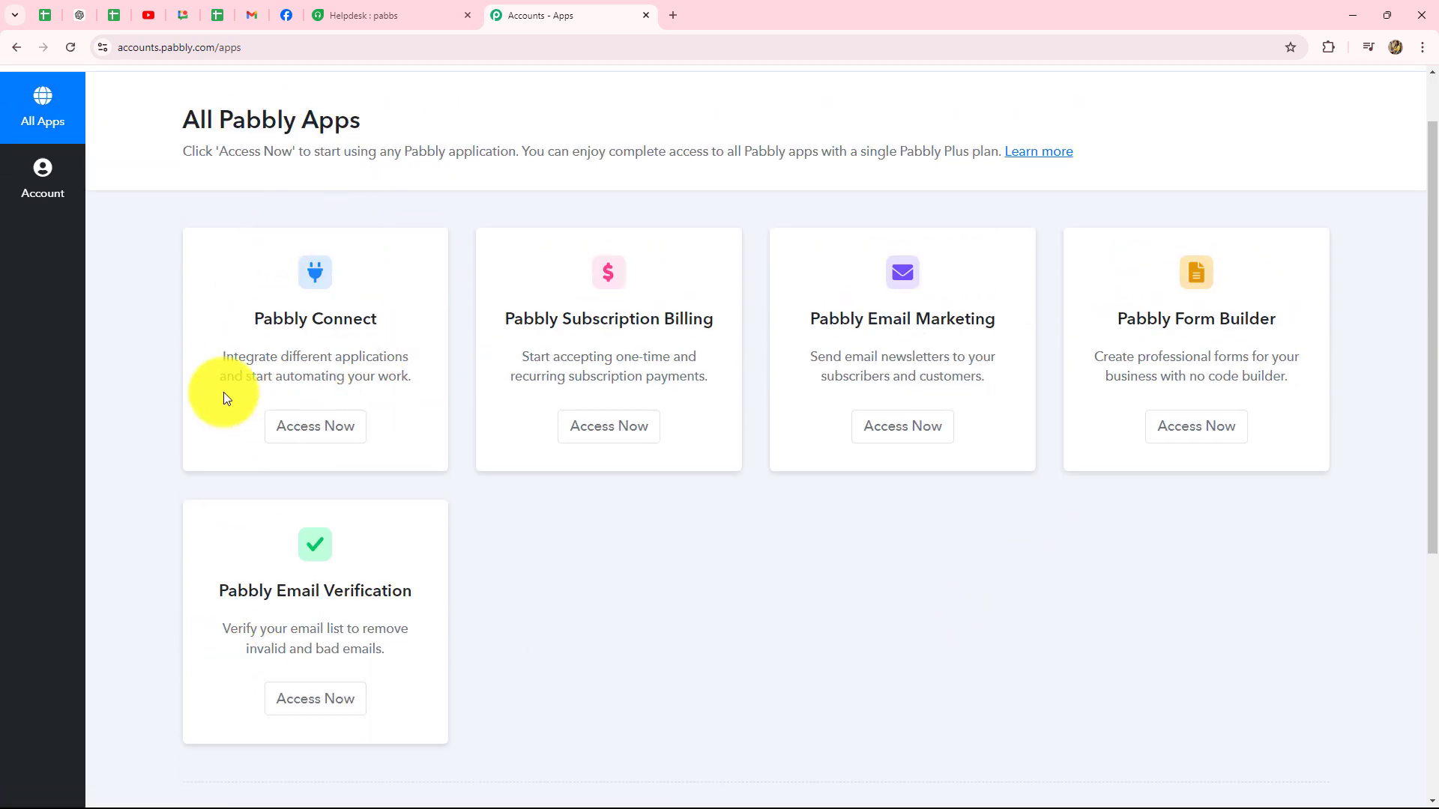
drag(259, 324, 377, 323)
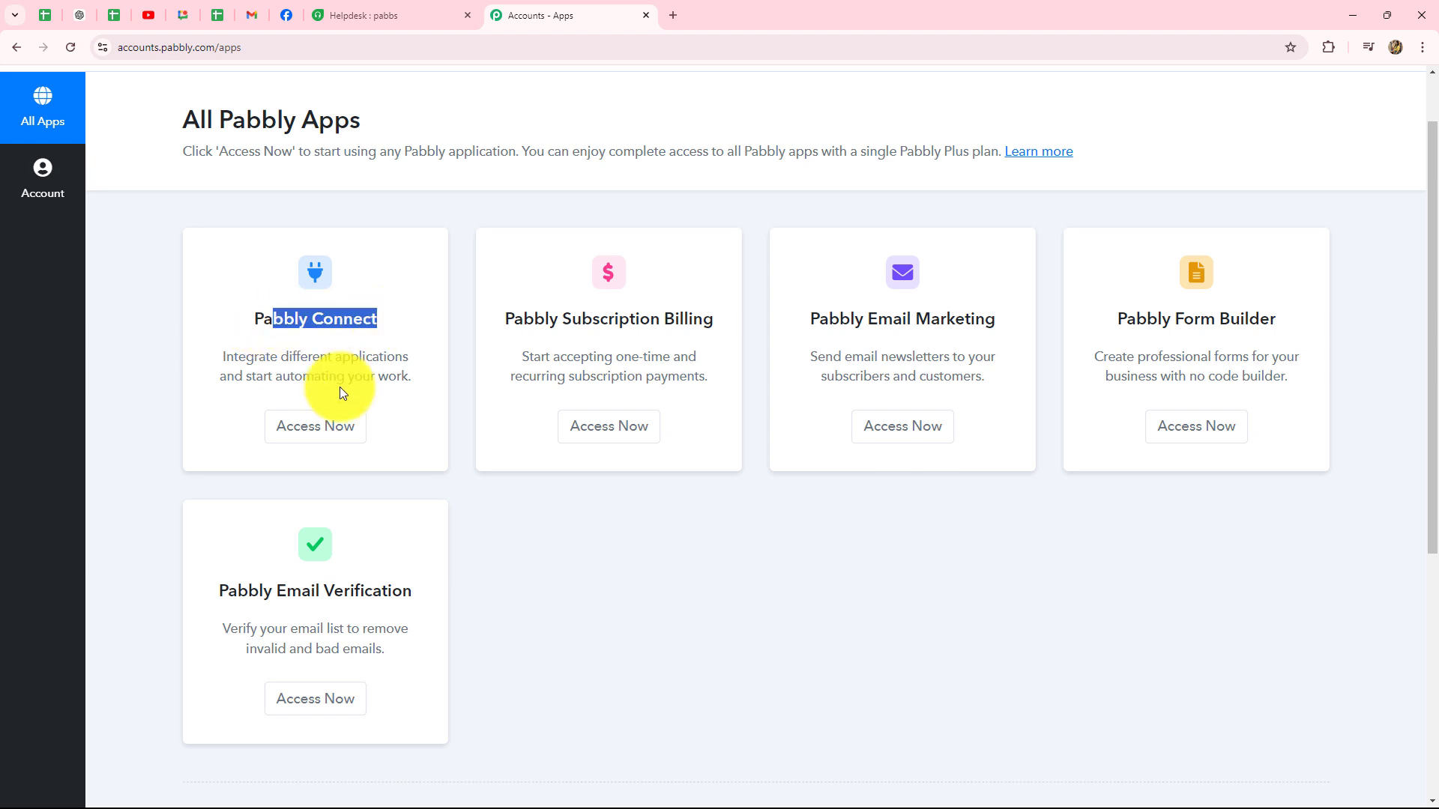
click(315, 426)
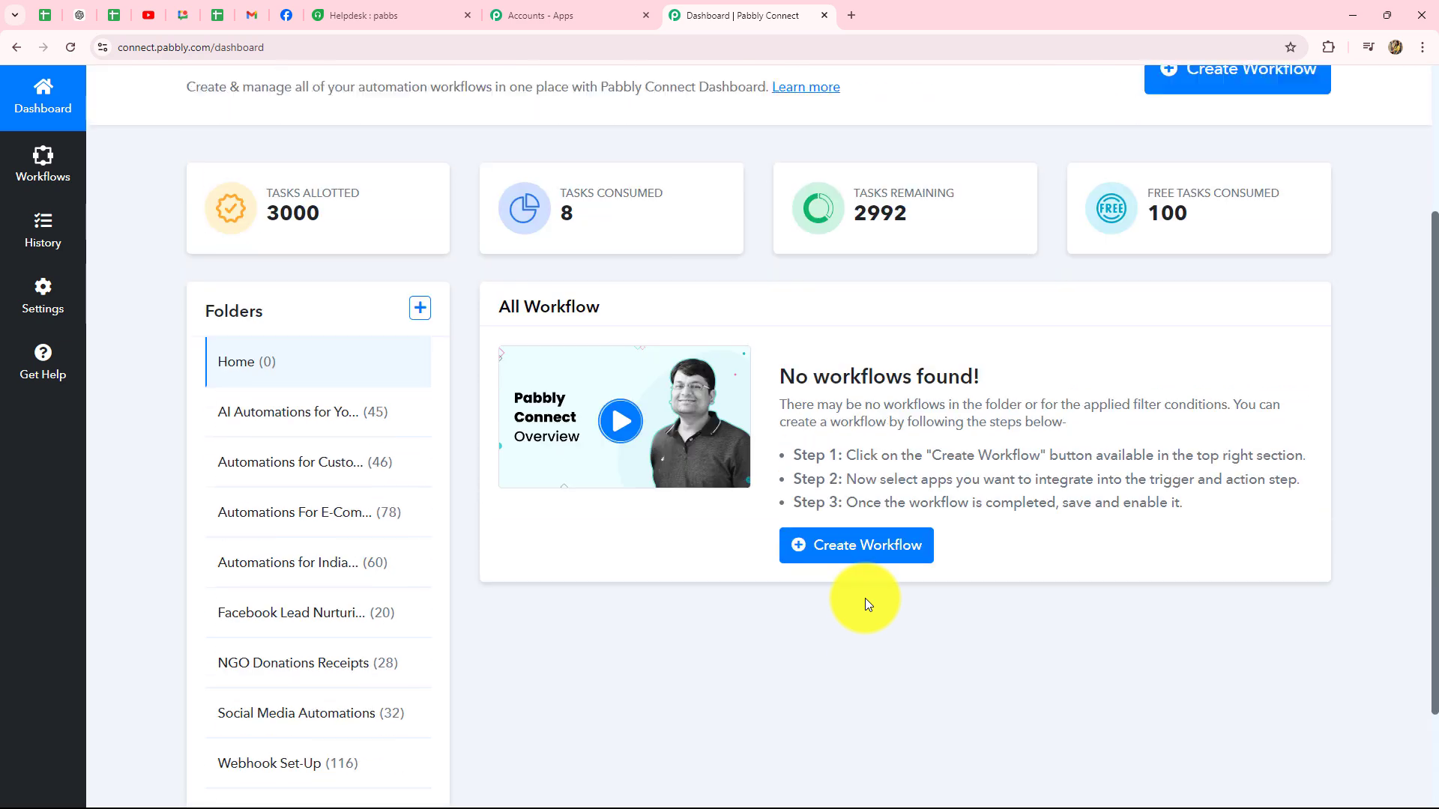
scroll(866, 602, up, 3)
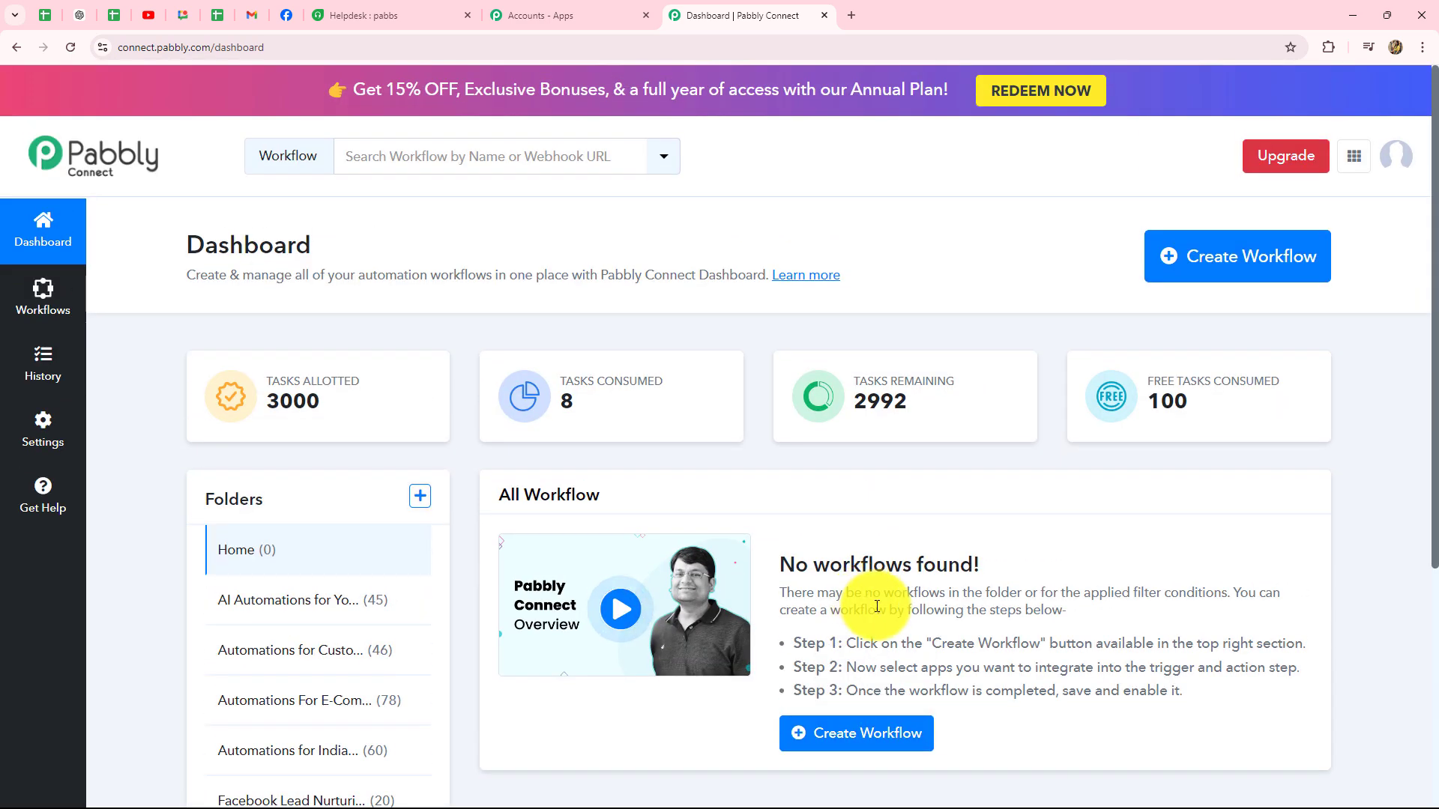
scroll(877, 607, down, 4)
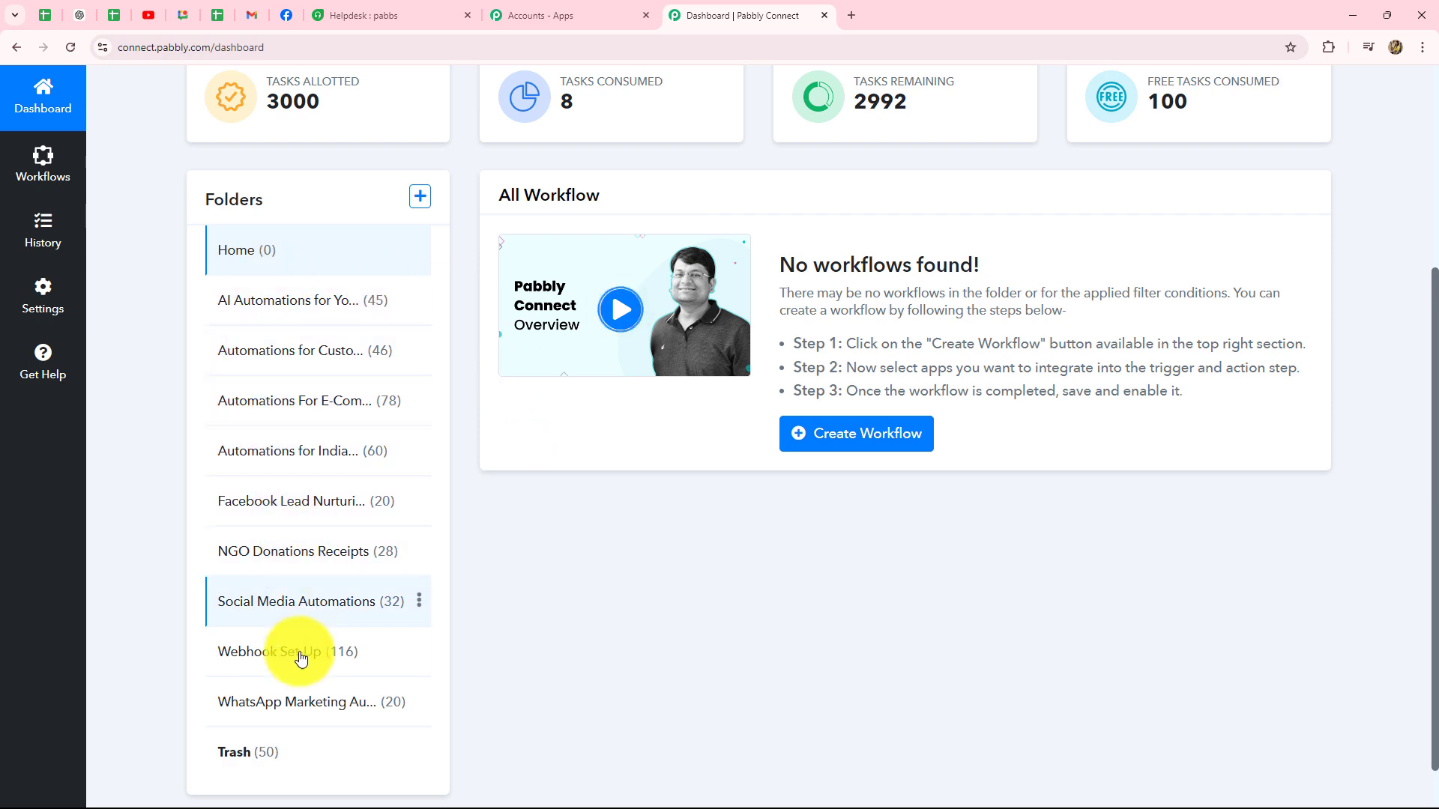
scroll(655, 651, up, 2)
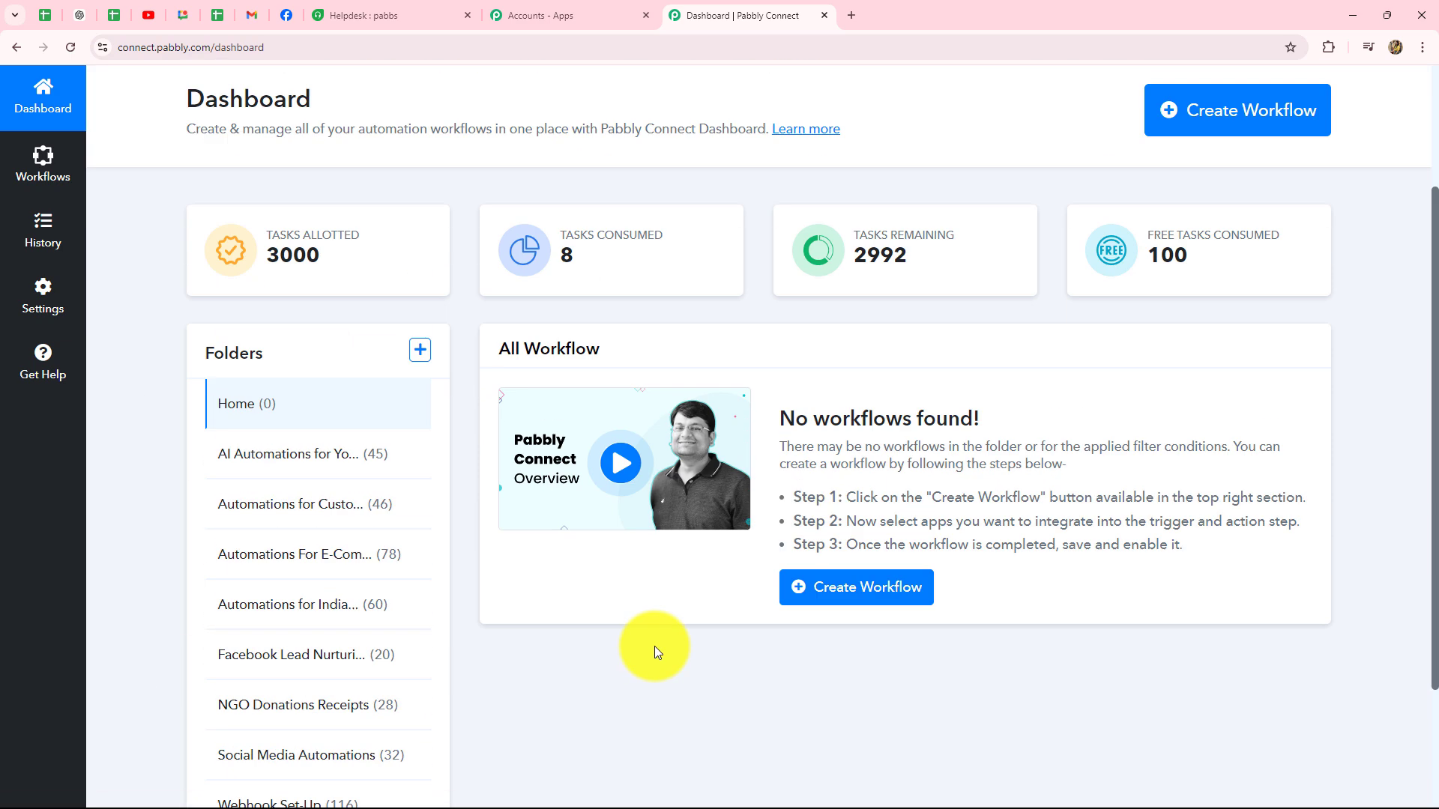
scroll(654, 646, up, 2)
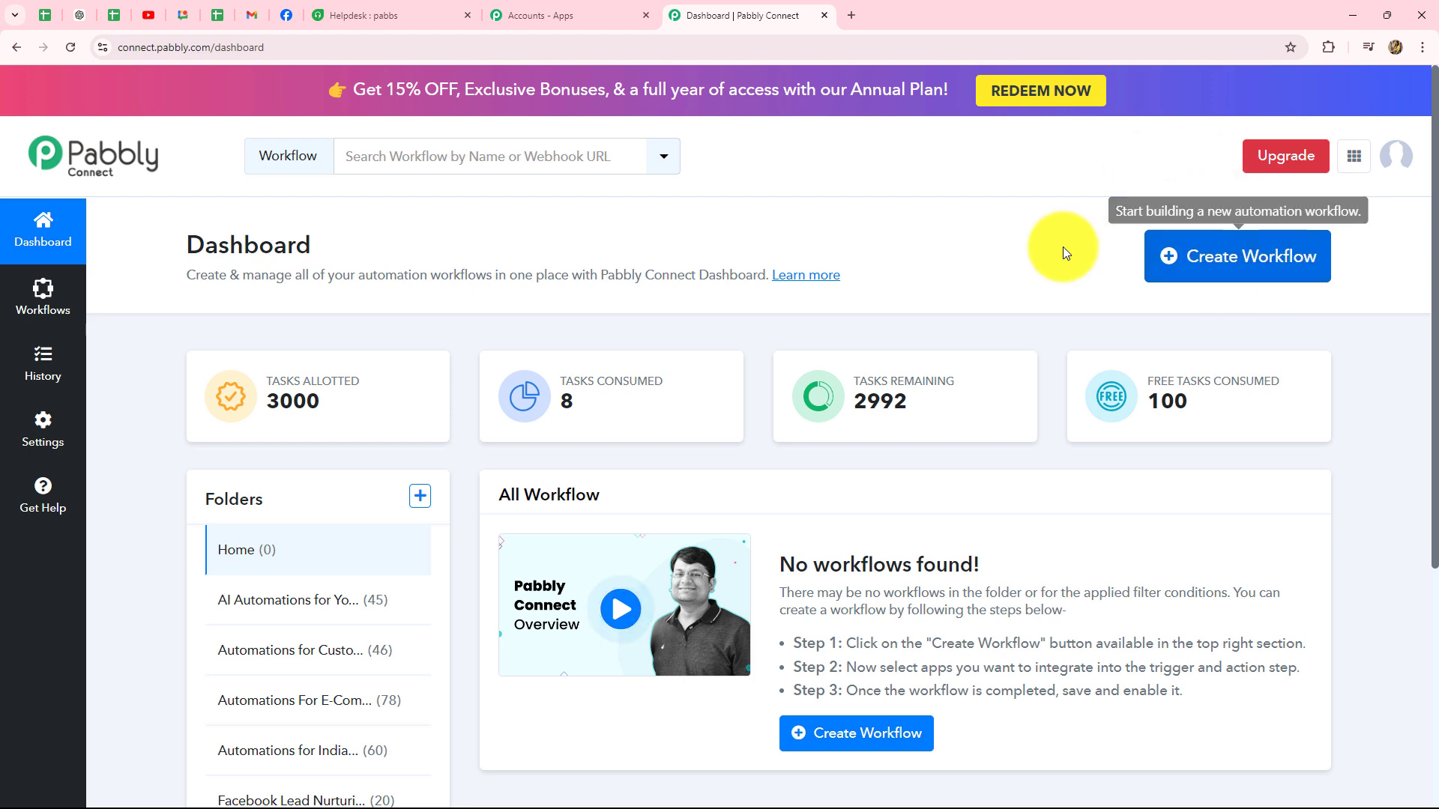
Step: Create workflow 'Automate Freshdesk Using Pabbly Connect' in the Automations for Customer Support folder
click(1248, 257)
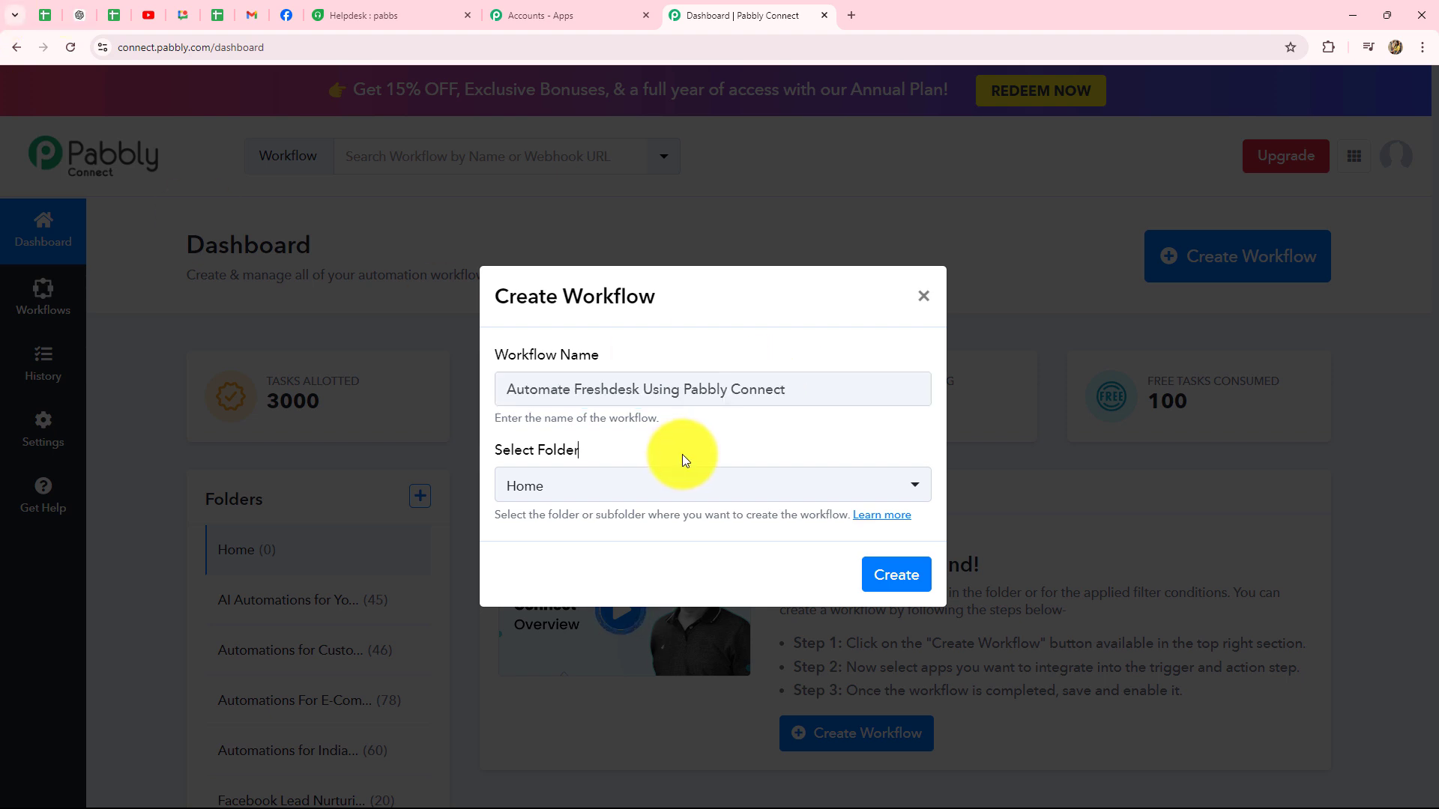
click(626, 492)
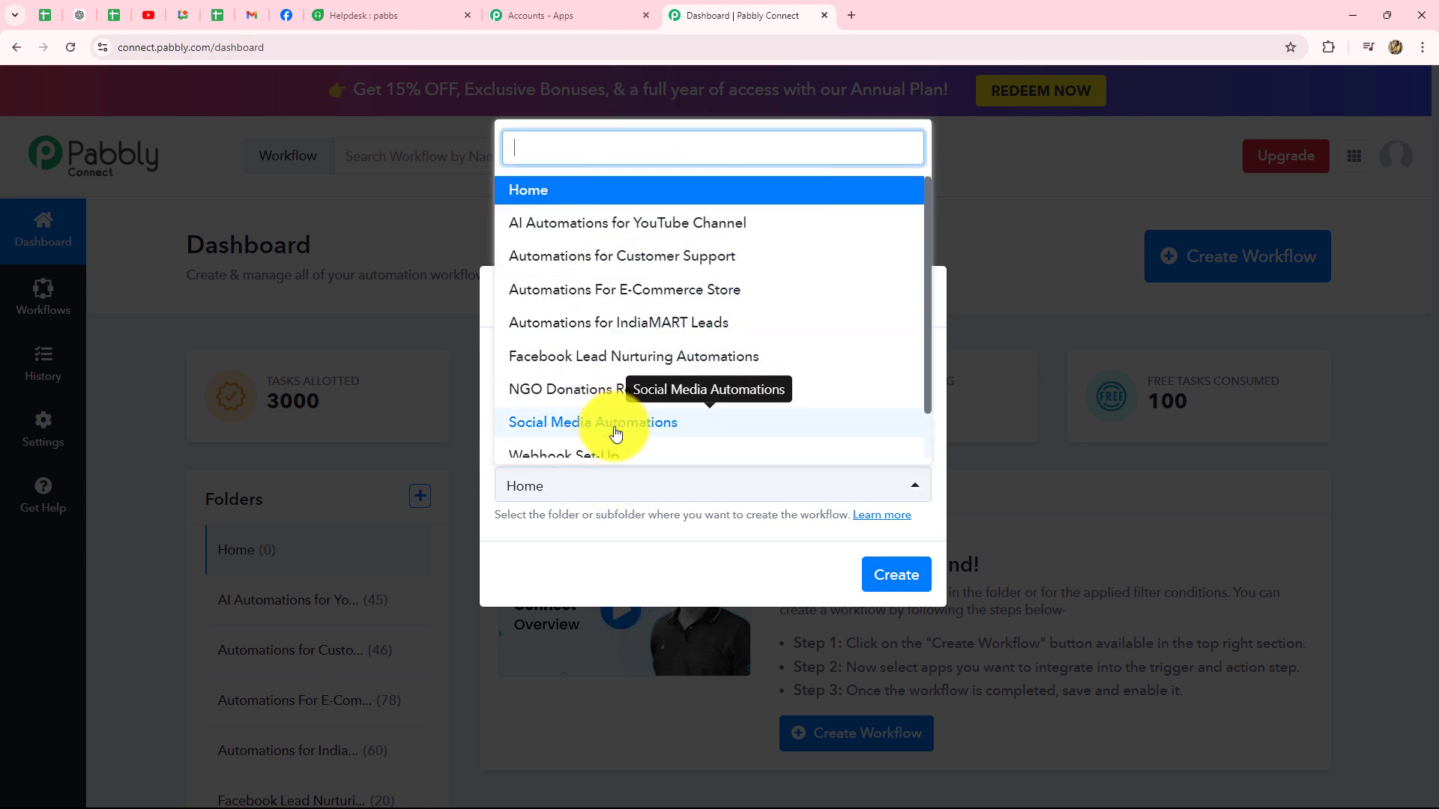
scroll(610, 407, down, 1)
scroll(616, 411, up, 1)
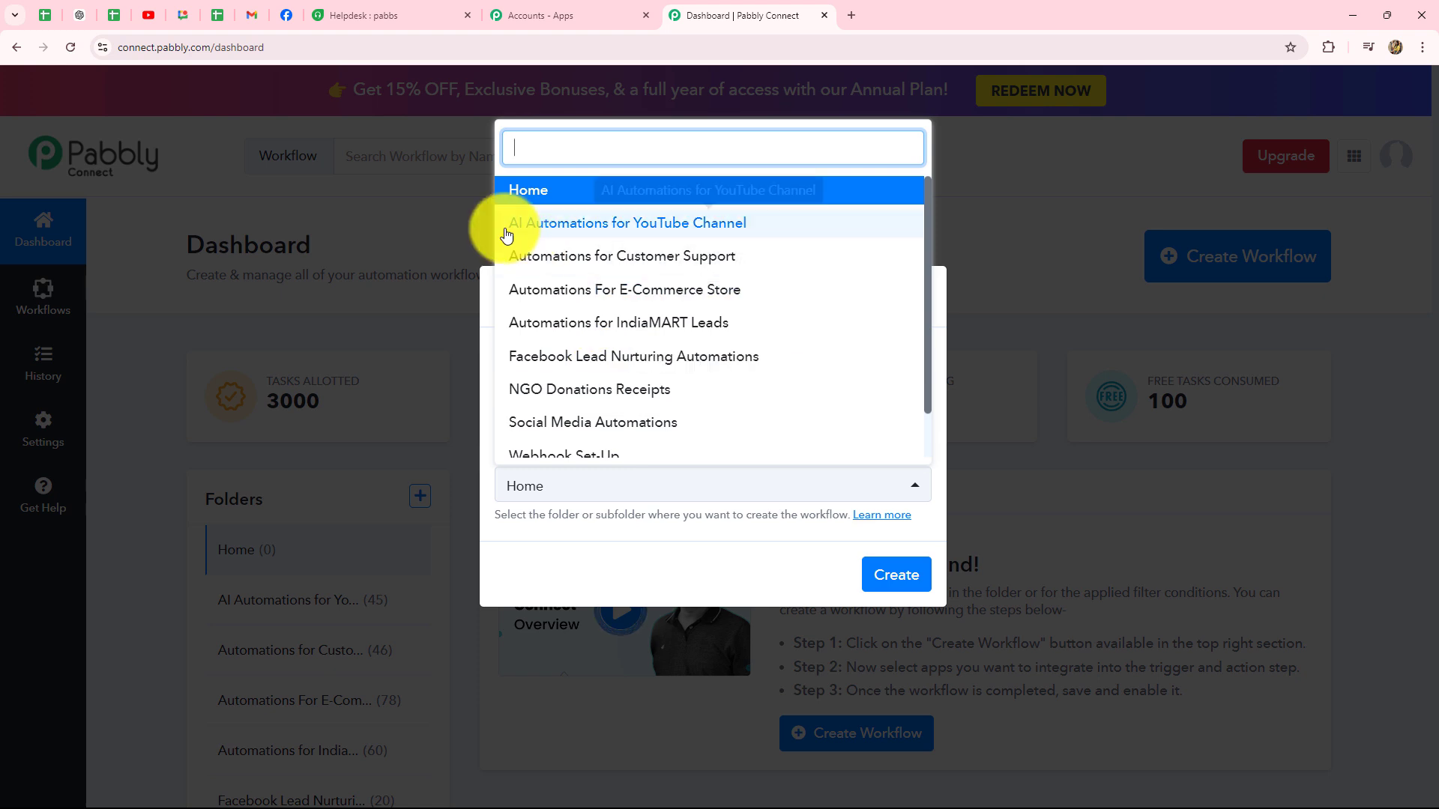
click(677, 262)
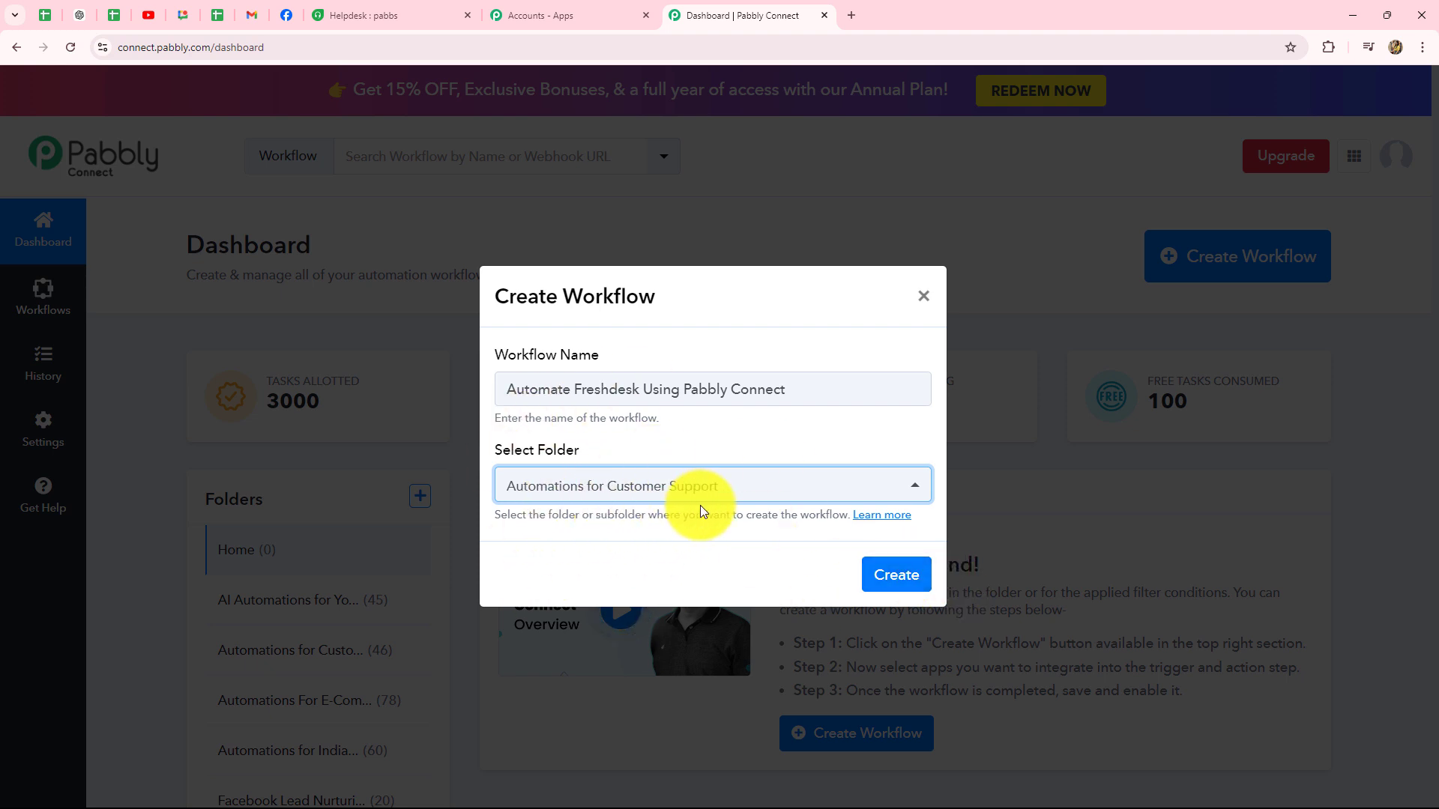
click(905, 576)
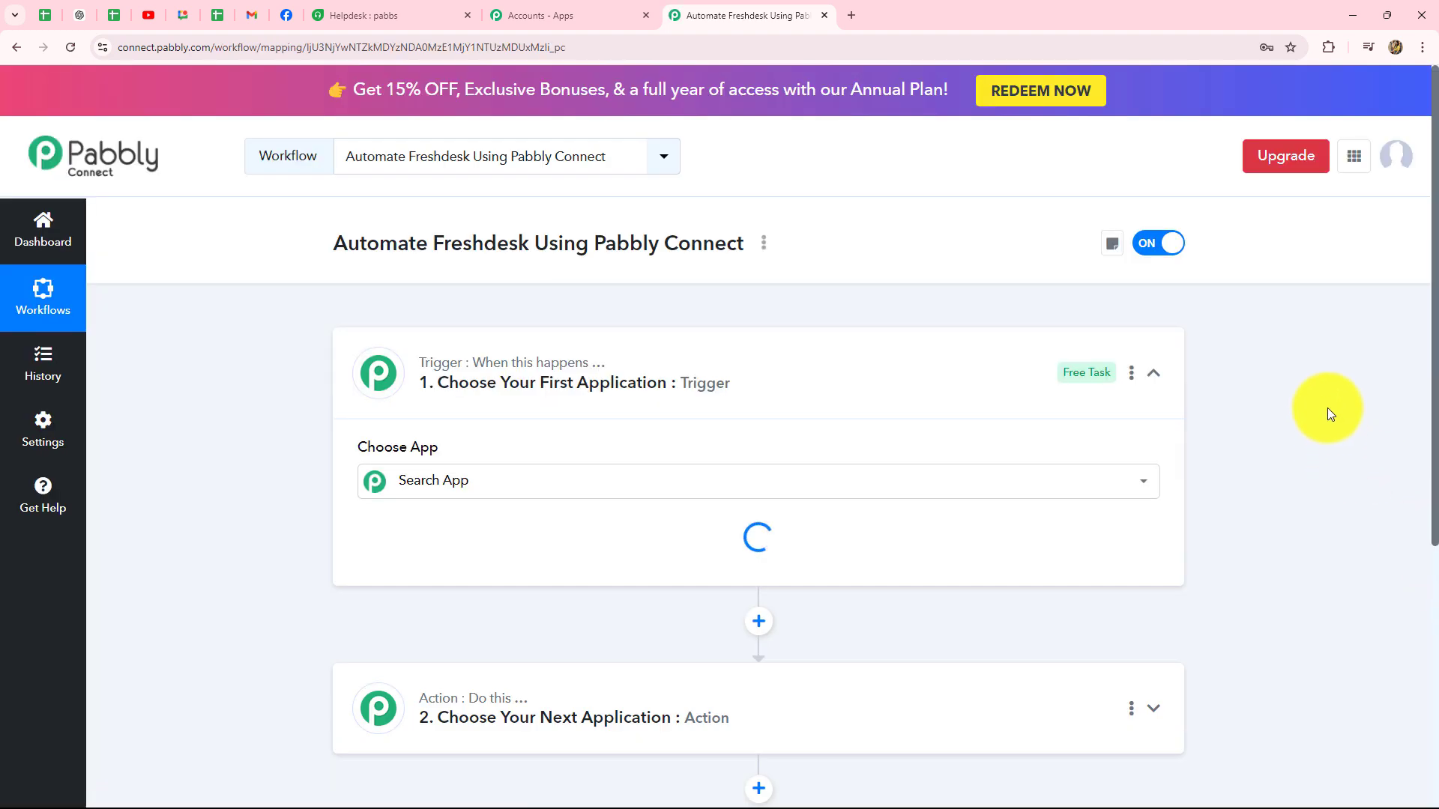
Step: Collapse the trigger card so both empty workflow steps are visible
click(1155, 372)
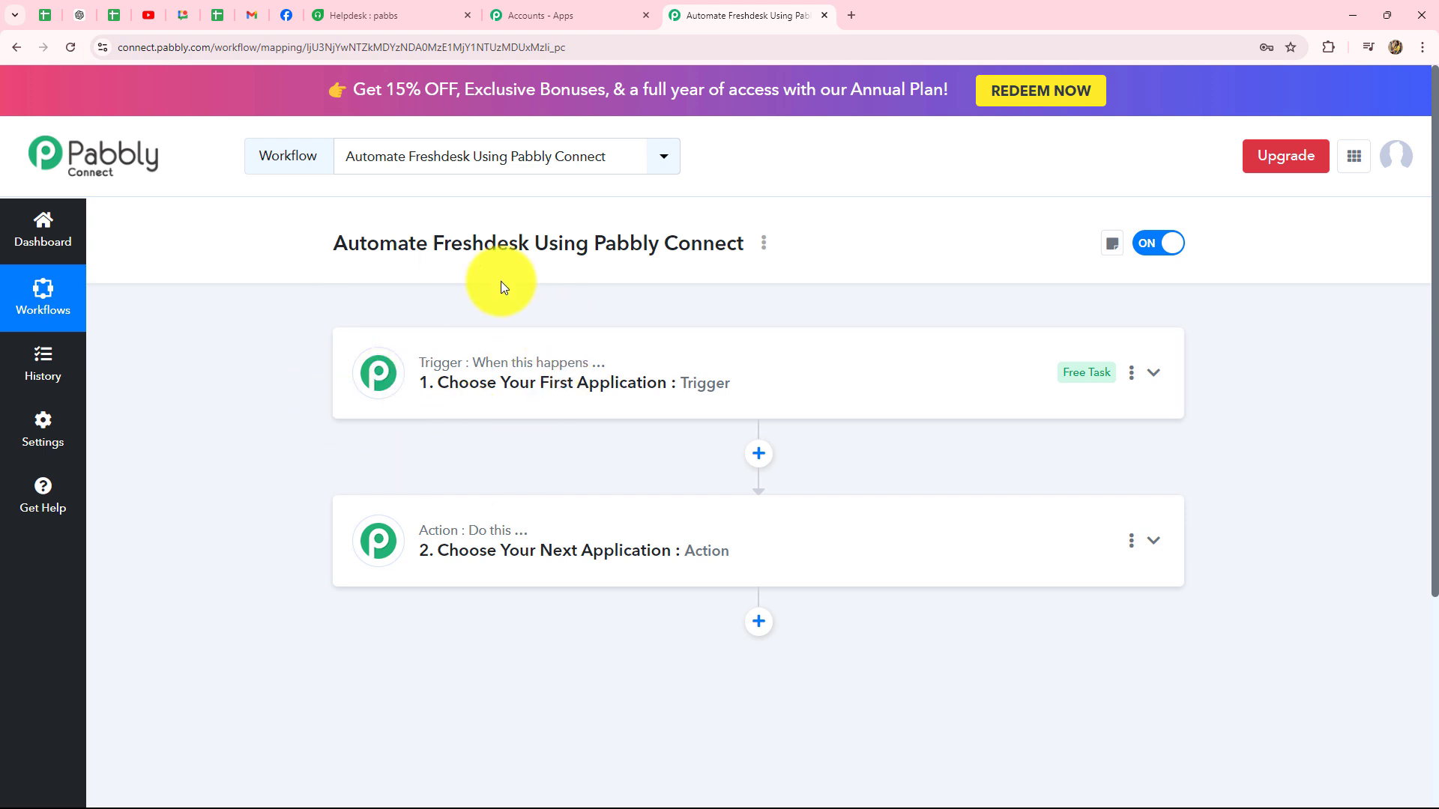
Step: Set the trigger app to Freshdesk with New Ticket as the trigger event
click(520, 362)
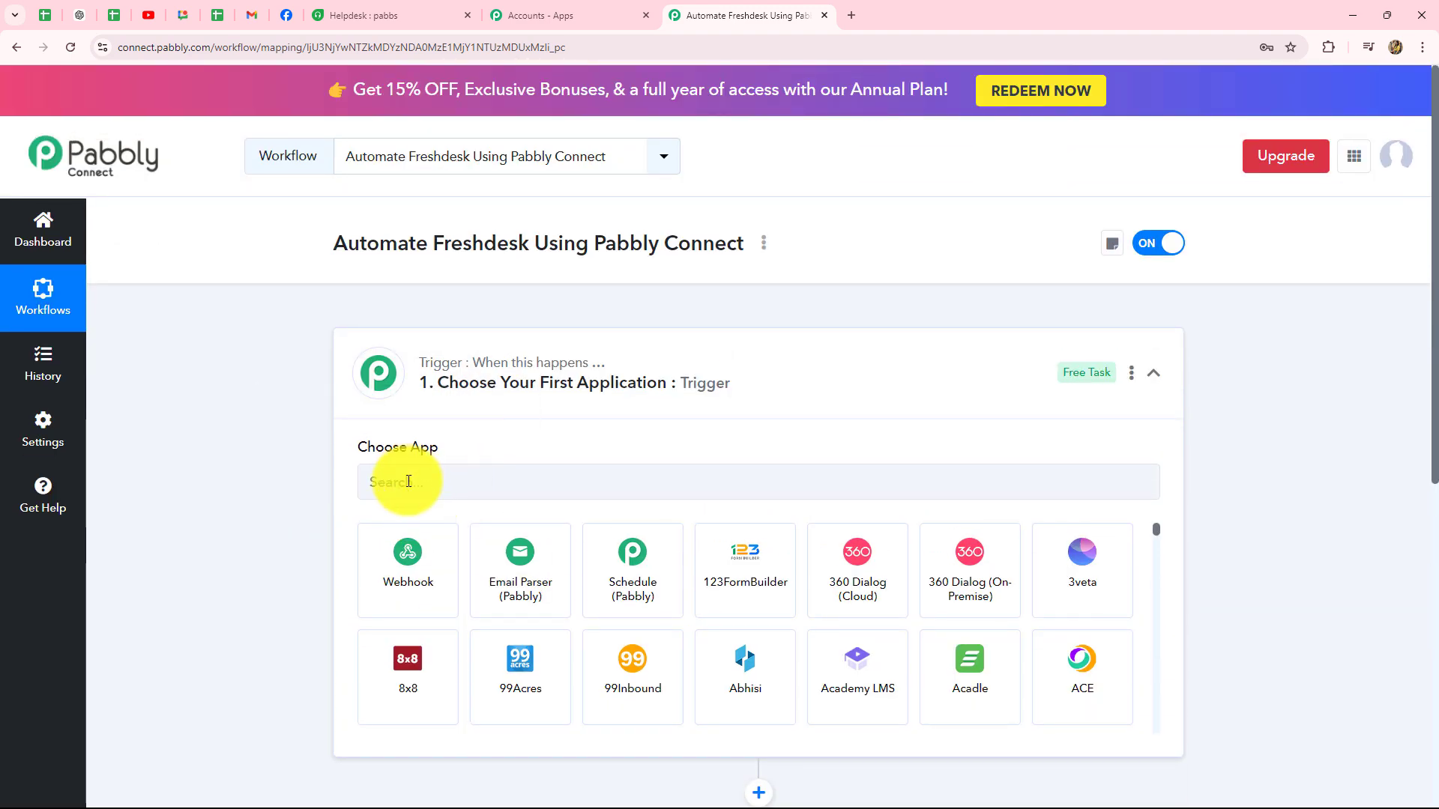
click(411, 480)
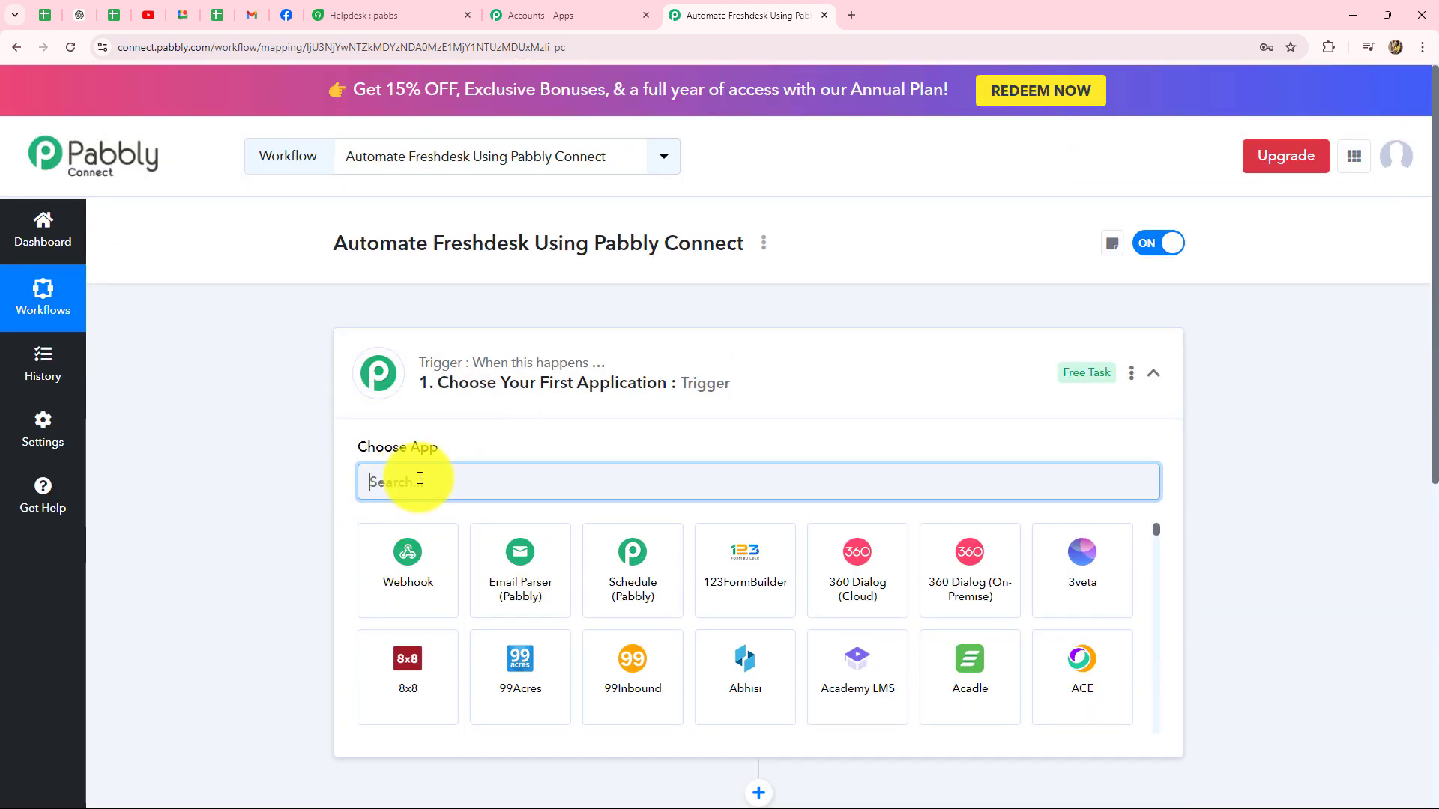
text(Fre)
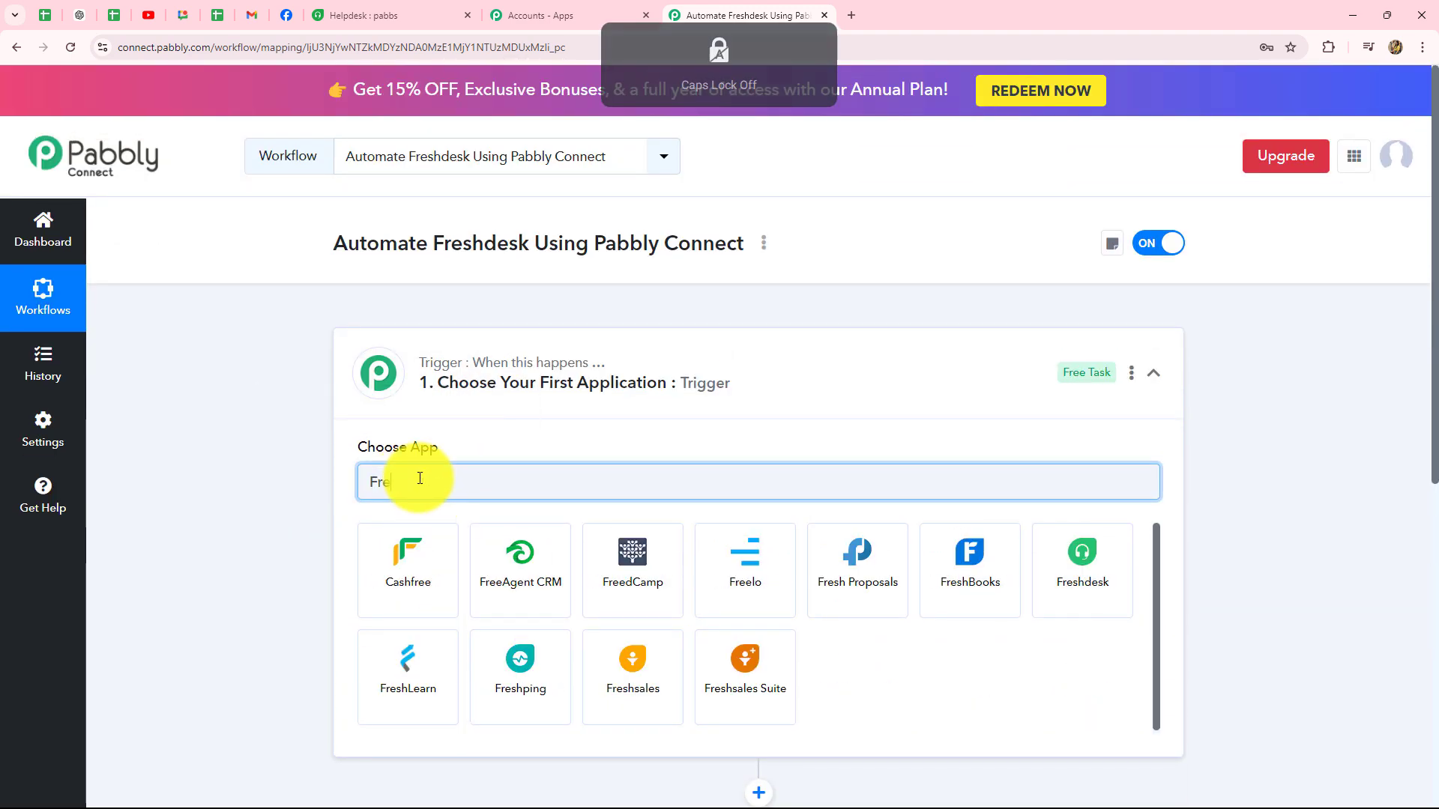
click(1063, 578)
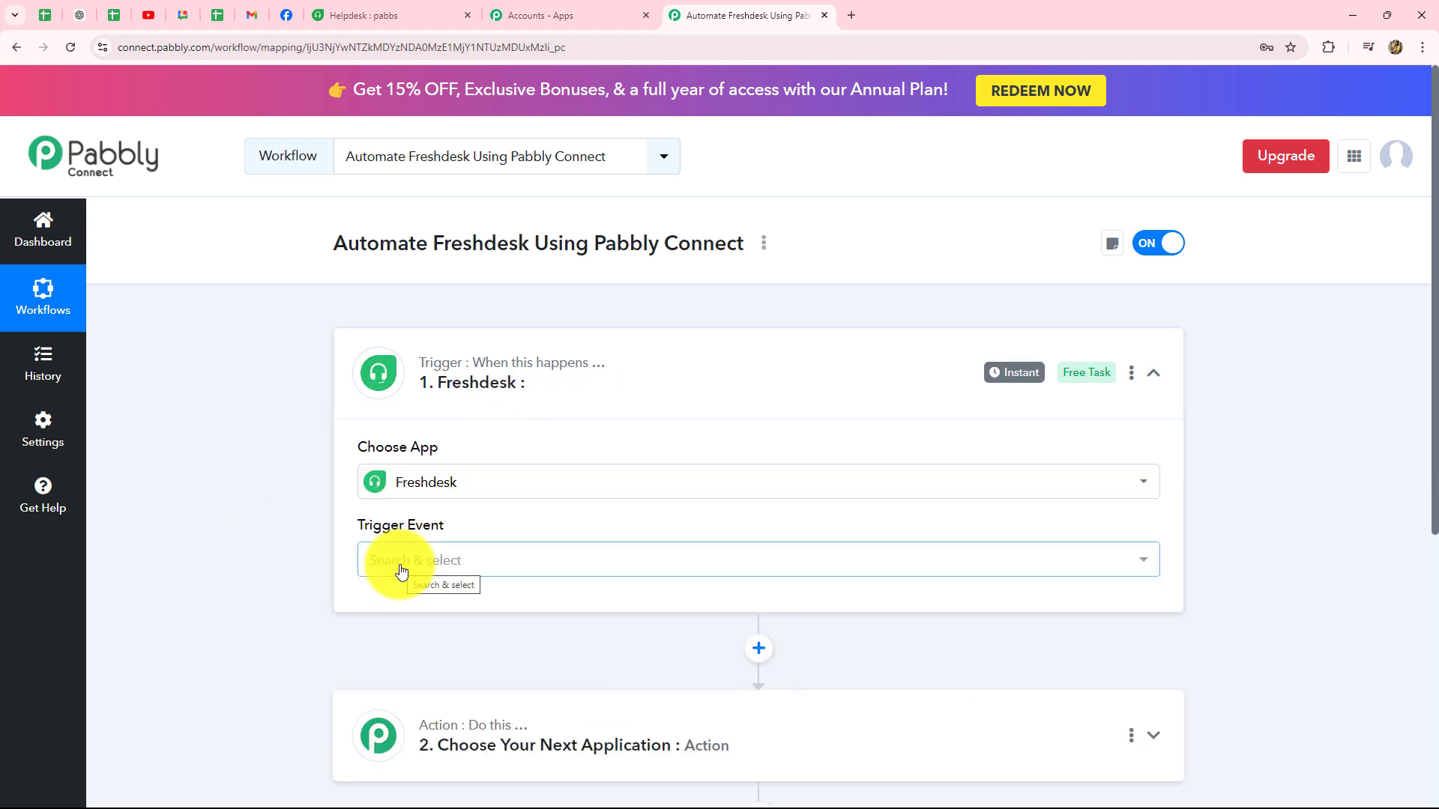
click(401, 571)
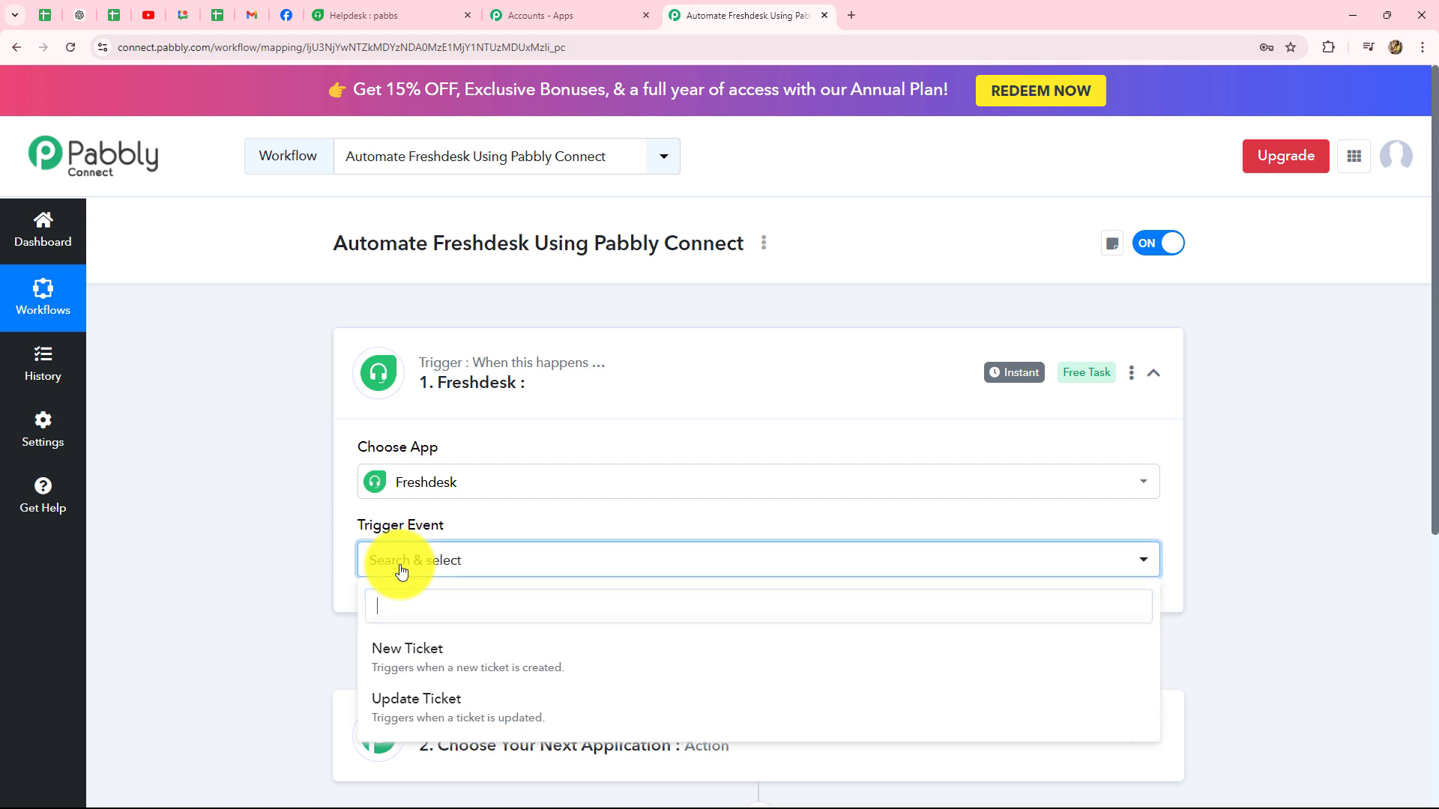
scroll(1170, 549, down, 3)
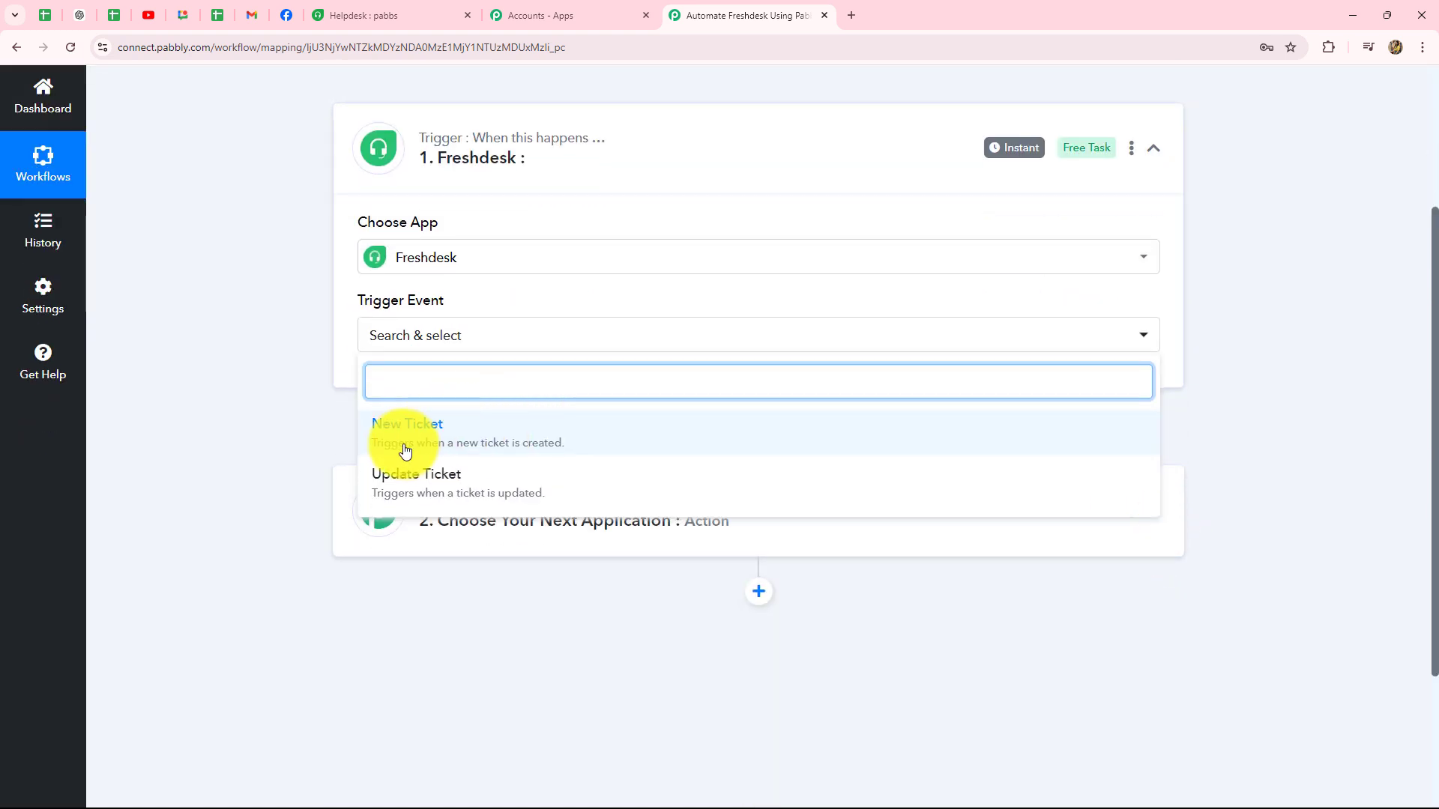
click(481, 447)
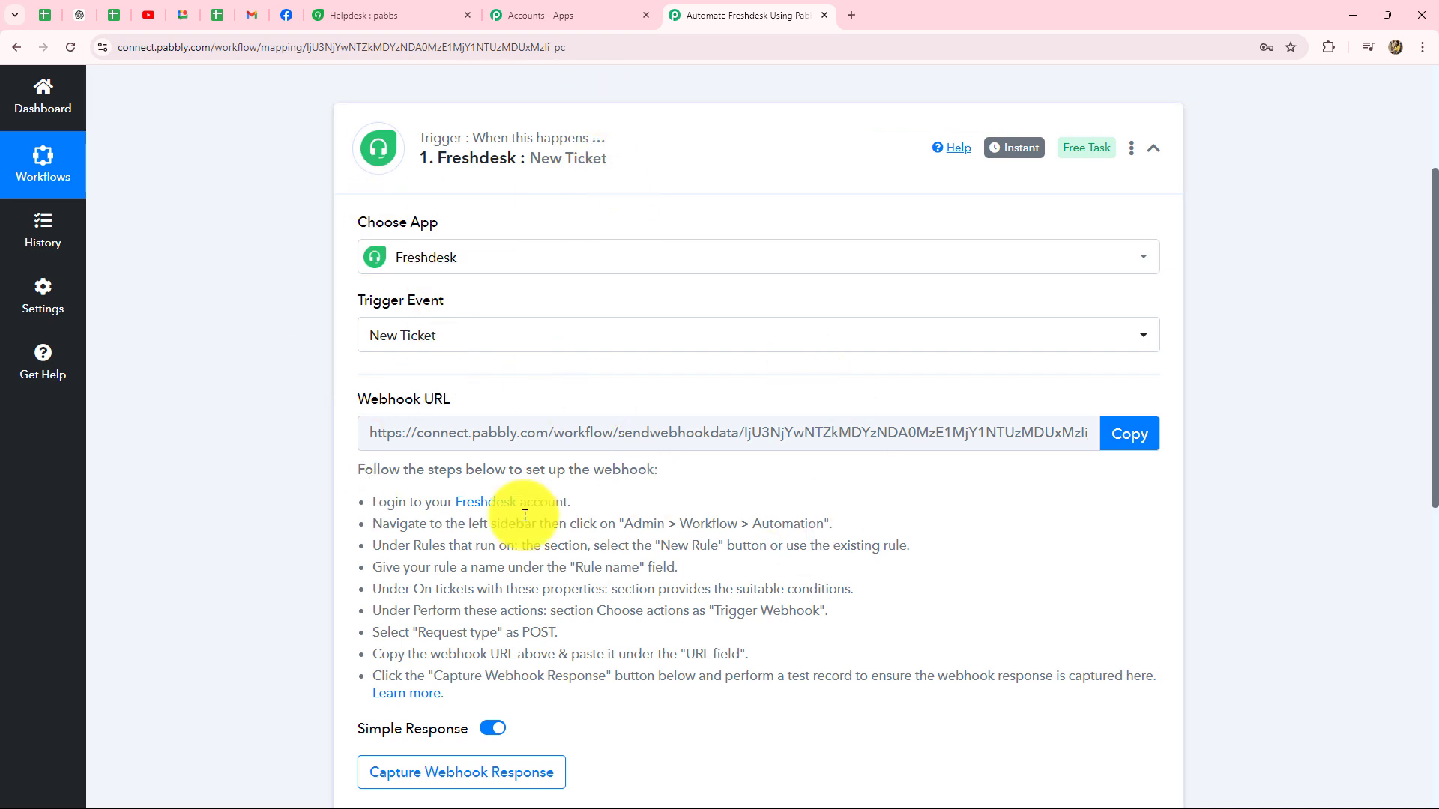
Step: Copy the trigger's webhook URL and return to the Freshdesk helpdesk
drag(372, 500, 475, 694)
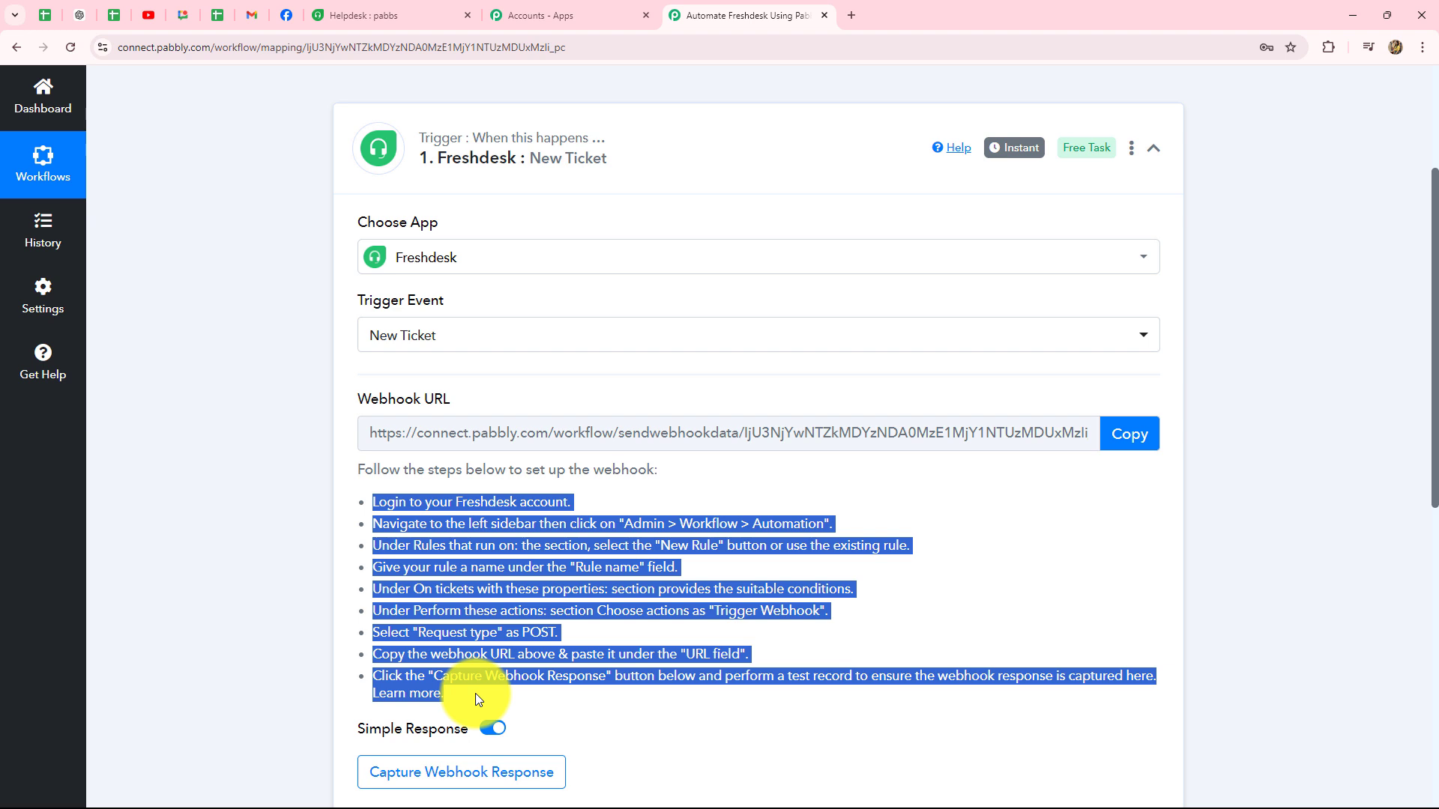
click(600, 700)
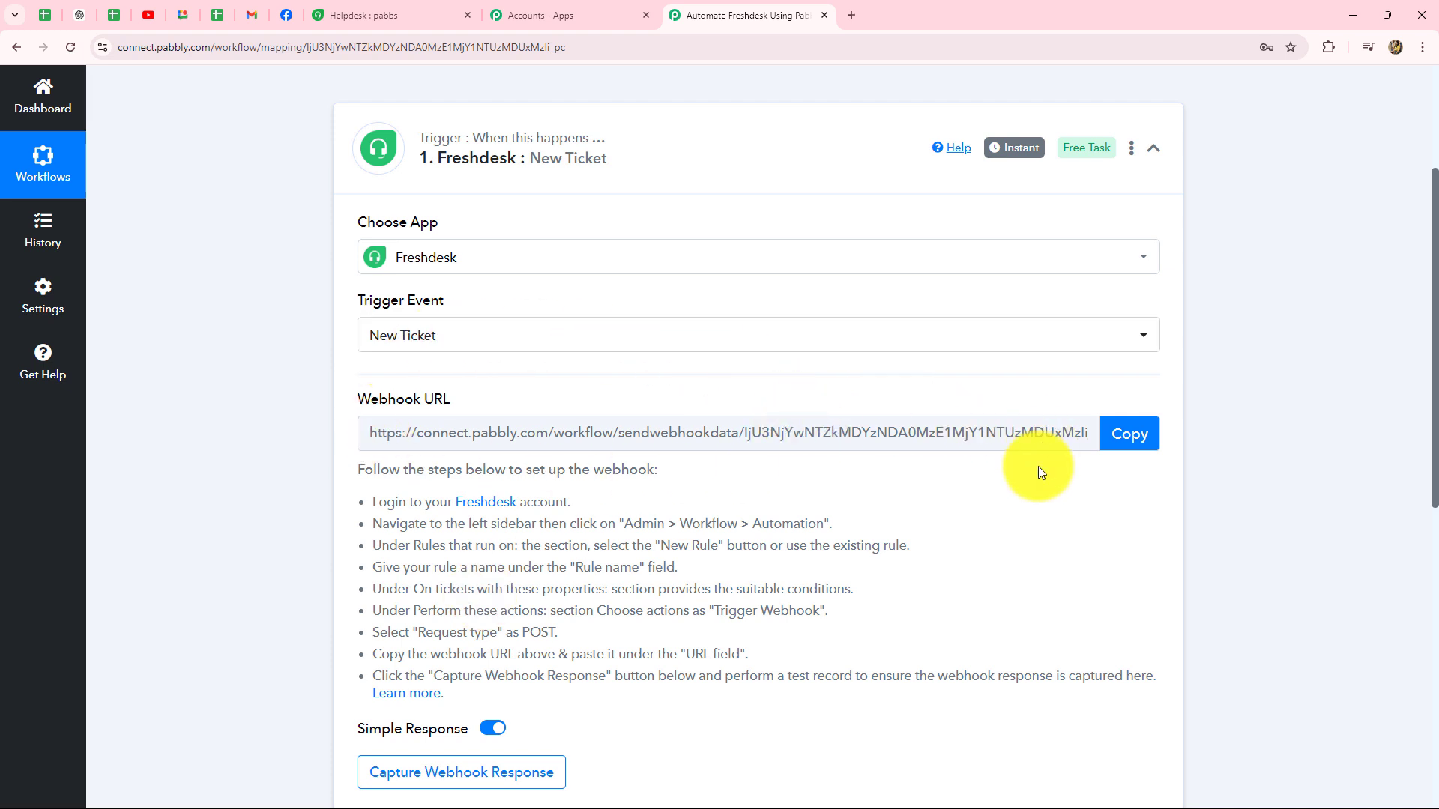
click(1130, 434)
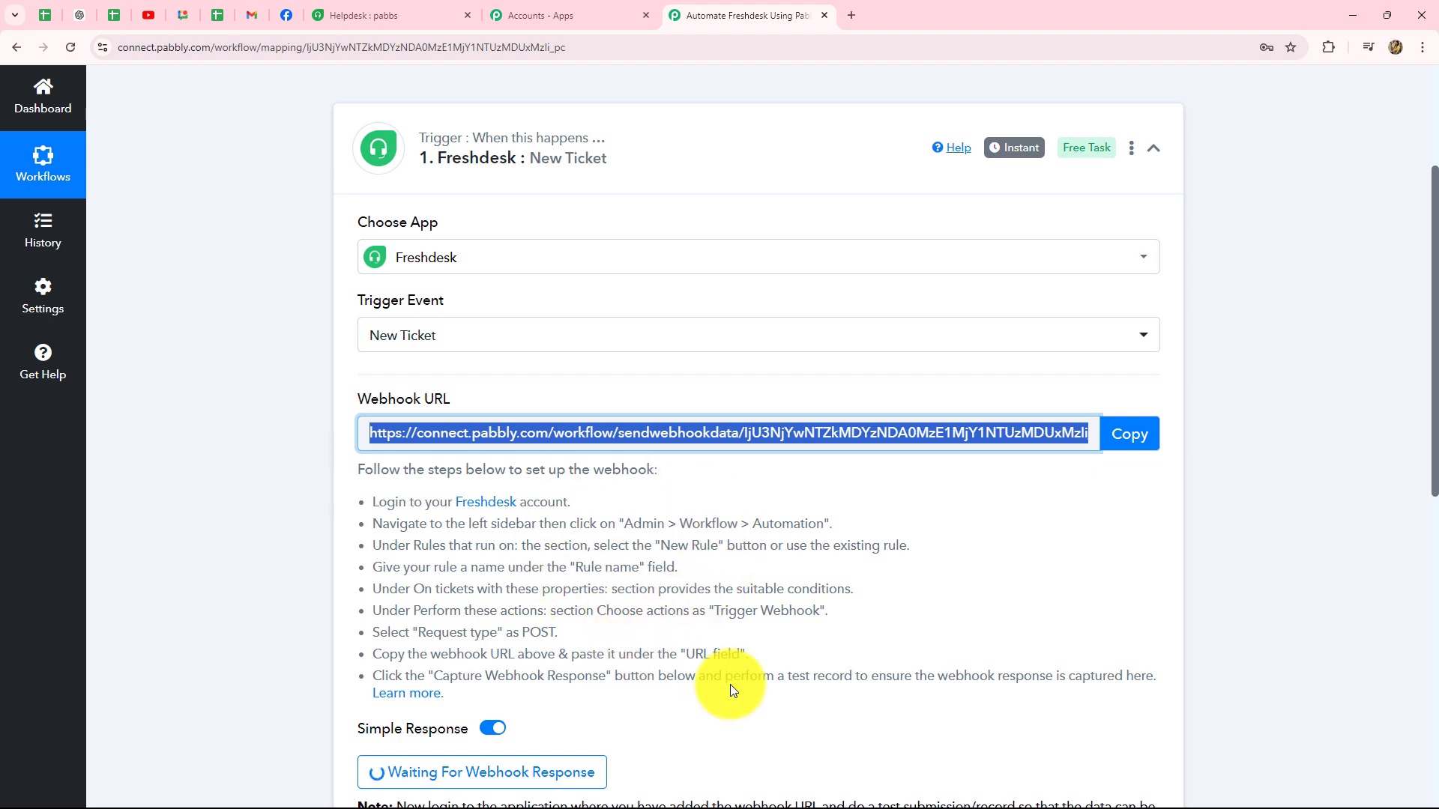
click(398, 15)
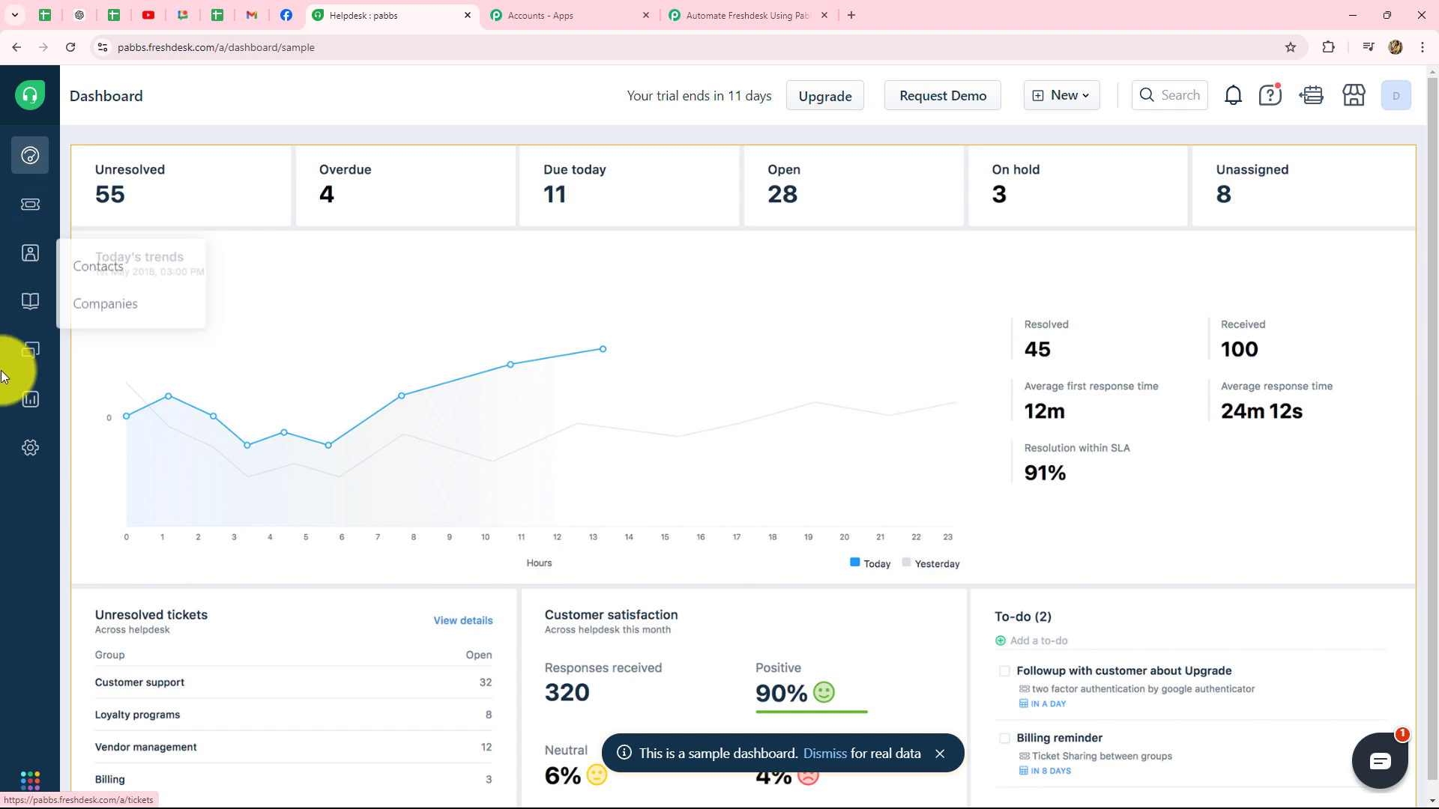
Step: Go to Admin > Workflows > Automations to list the Ticket Creation rules
click(35, 451)
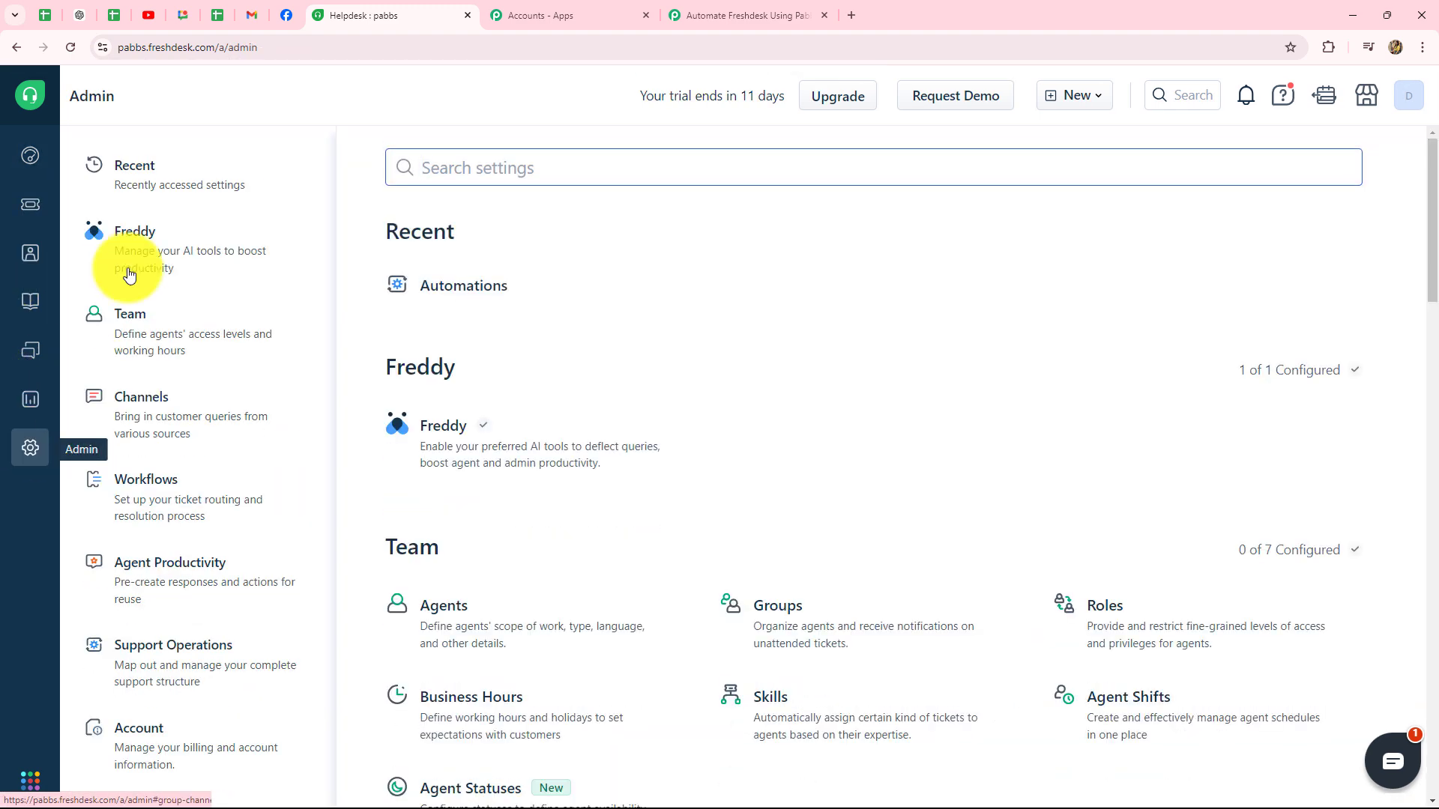
click(157, 491)
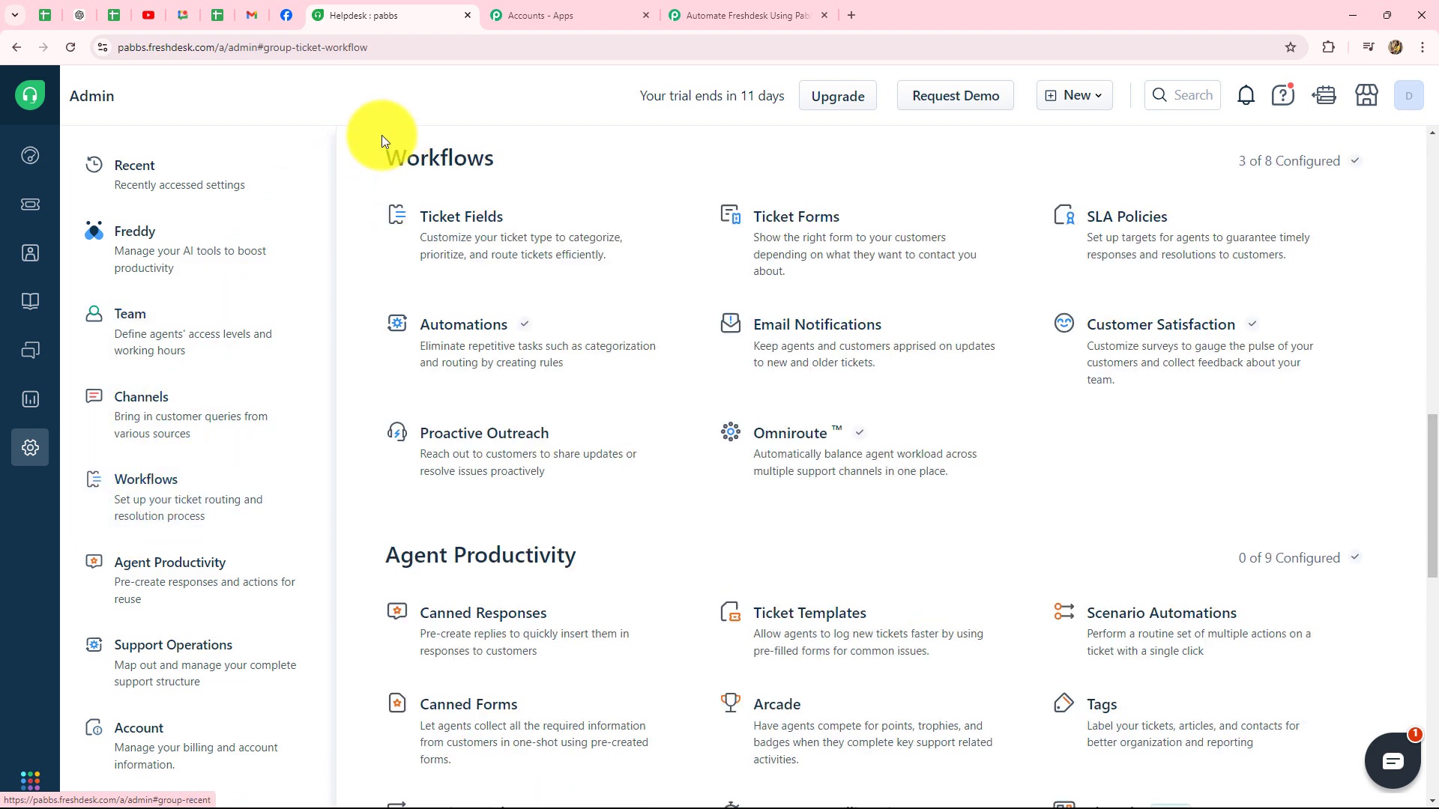
click(444, 352)
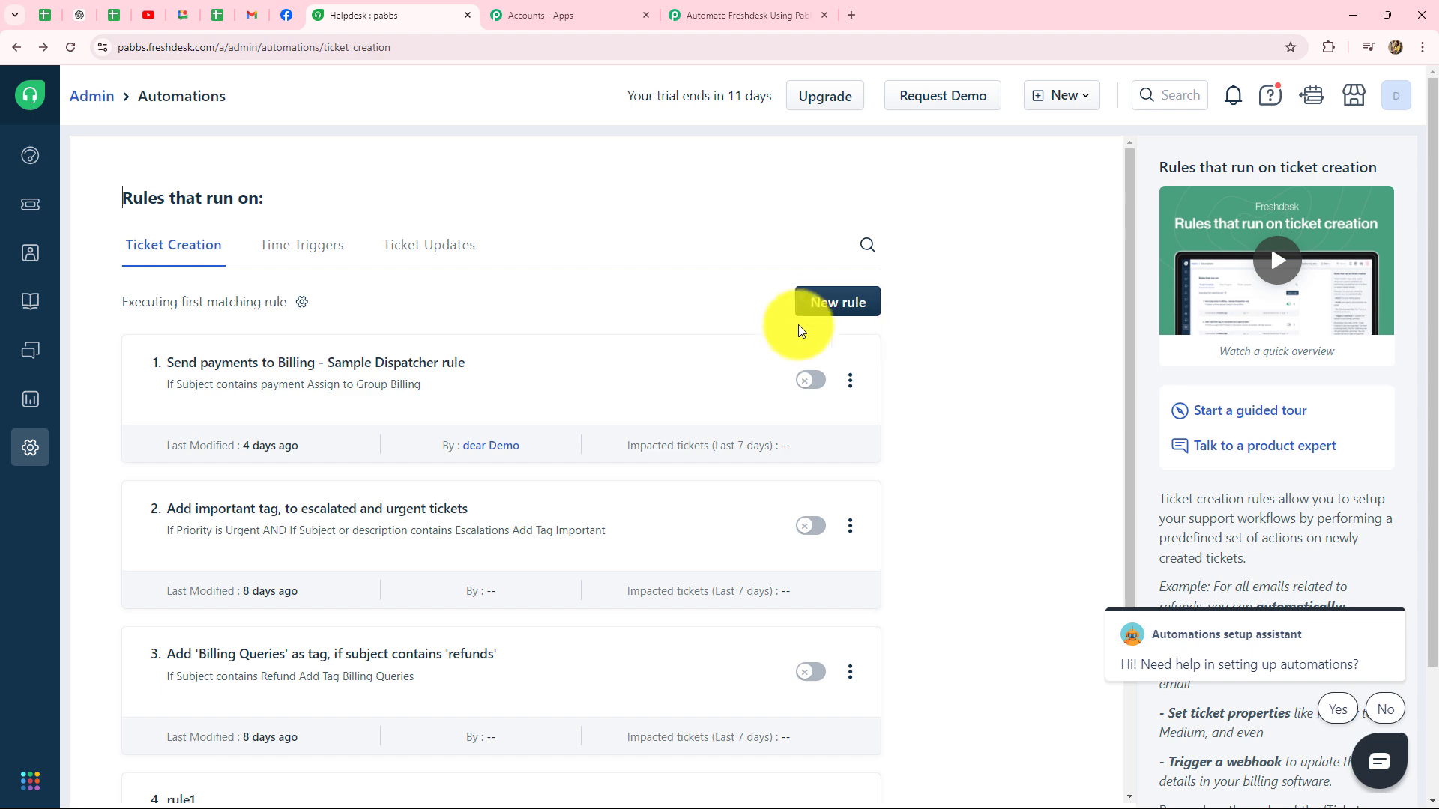
scroll(729, 499, down, 4)
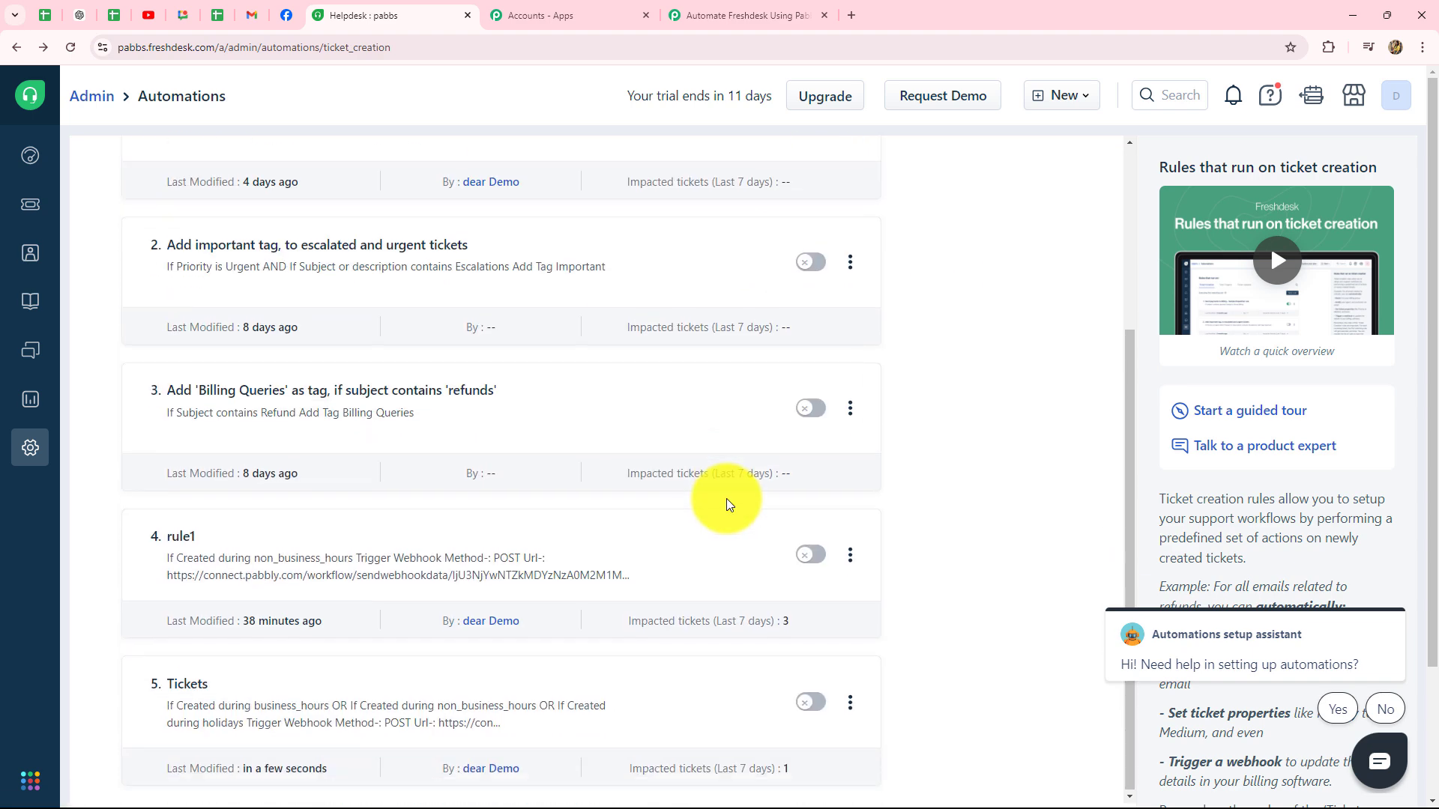
scroll(727, 501, up, 4)
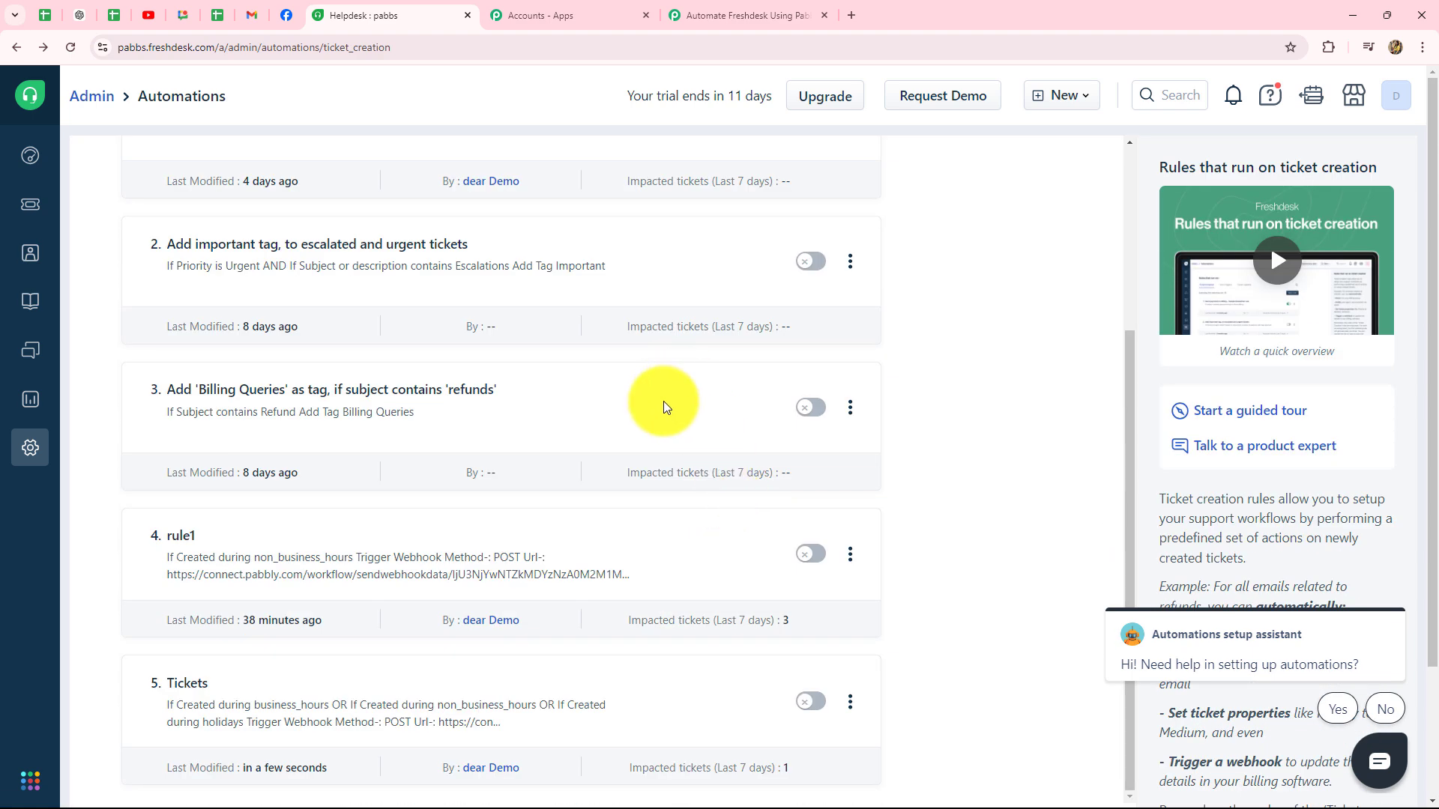
scroll(627, 484, up, 1)
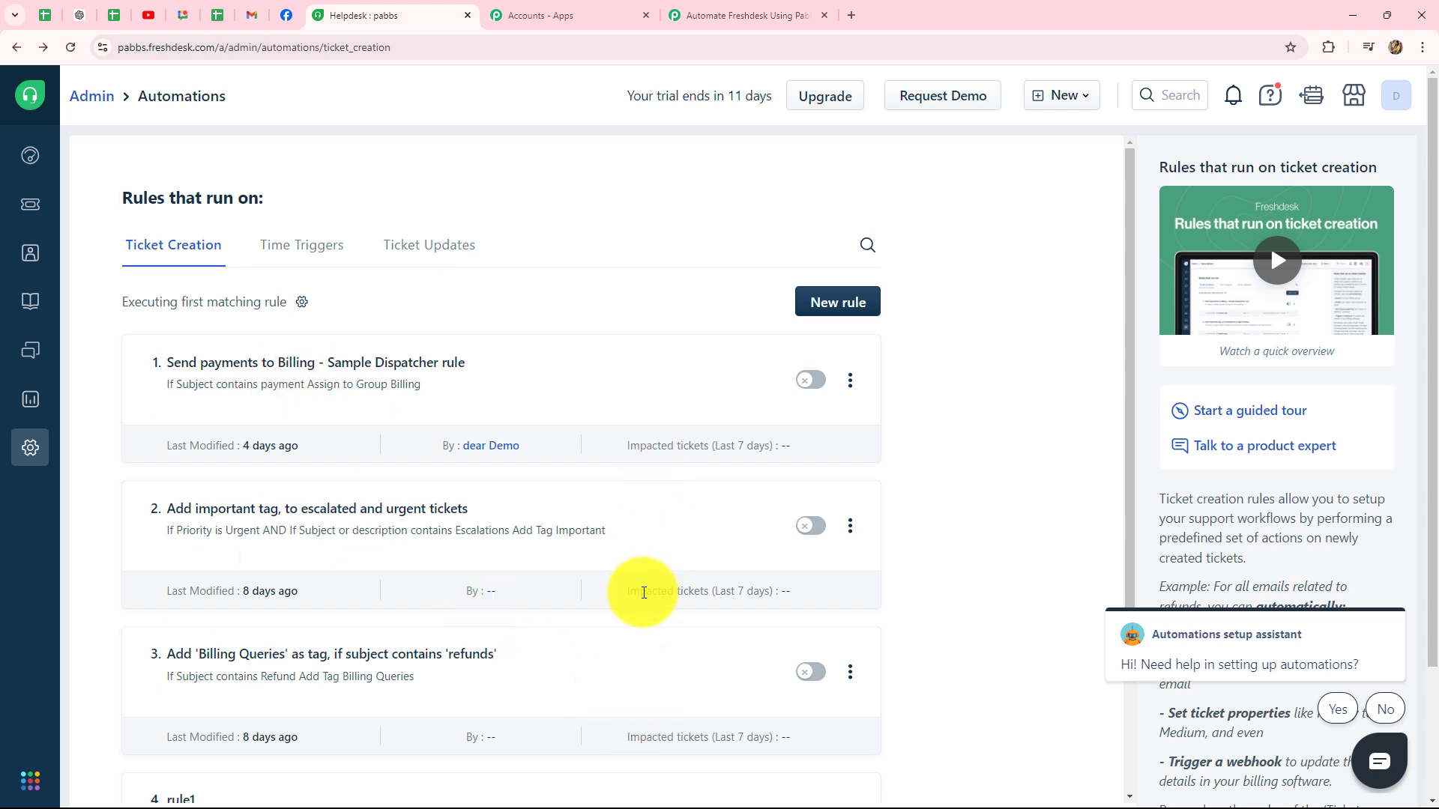
Step: Start a new ticket-creation rule and name it 'New Ticket'
click(852, 302)
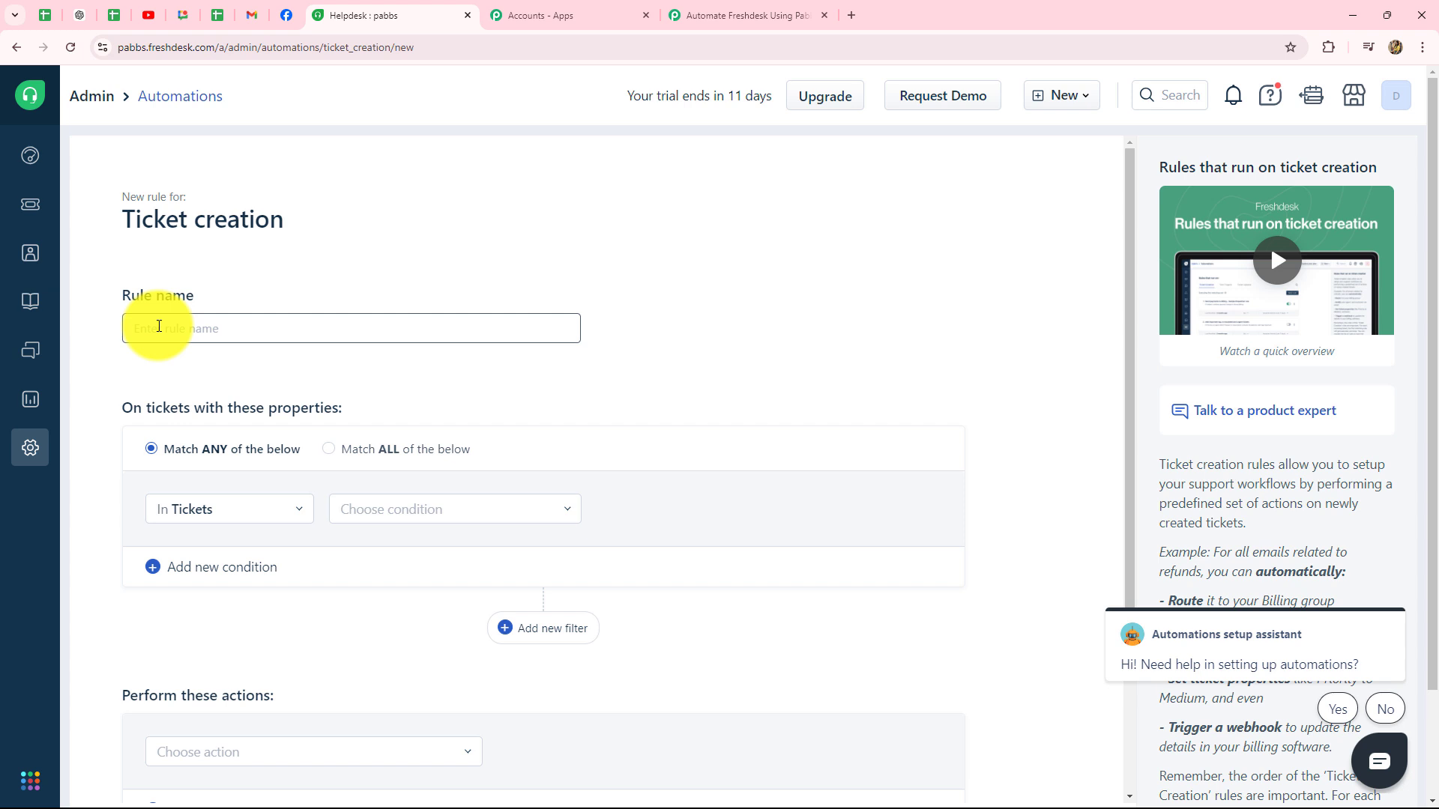
click(159, 327)
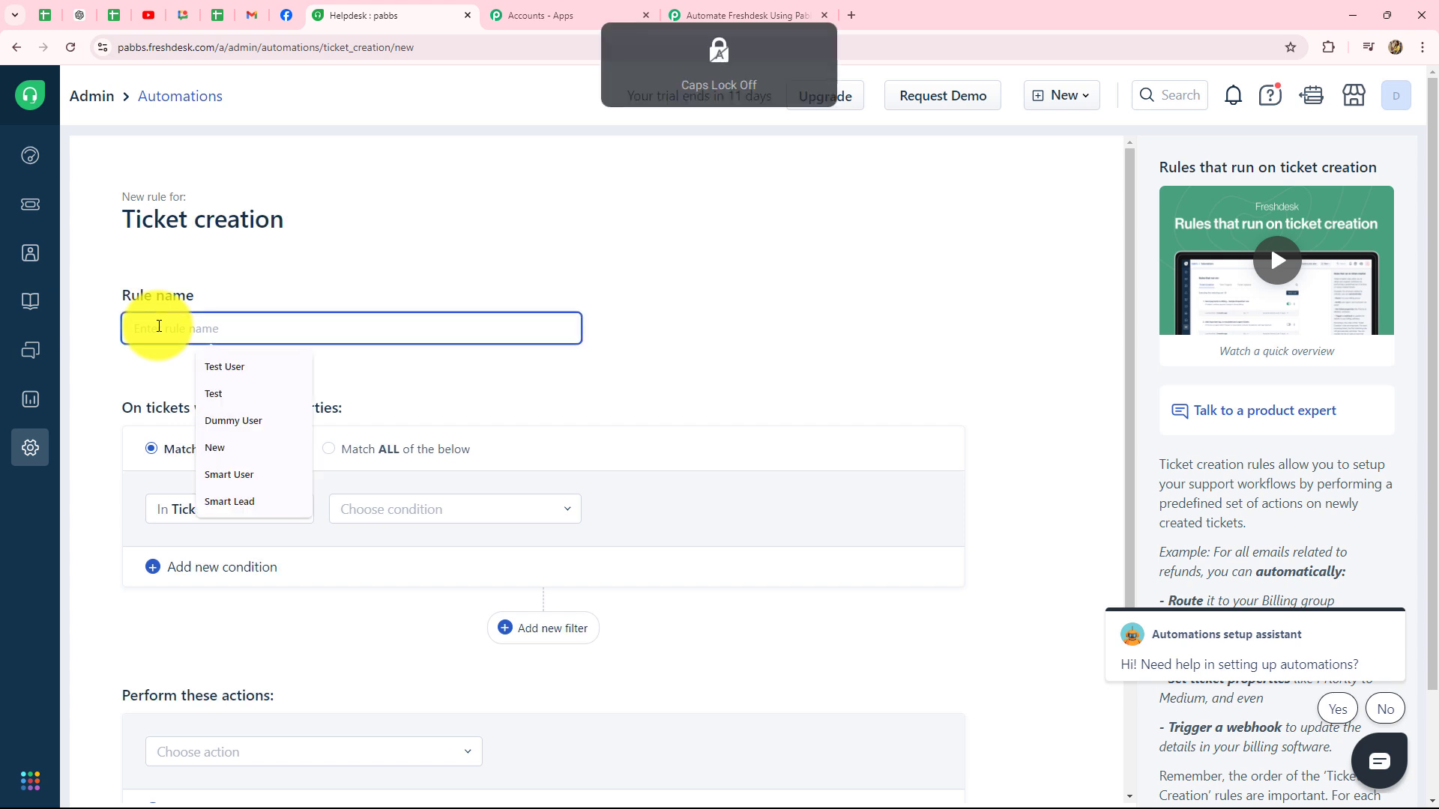
text(New Ticket)
click(660, 315)
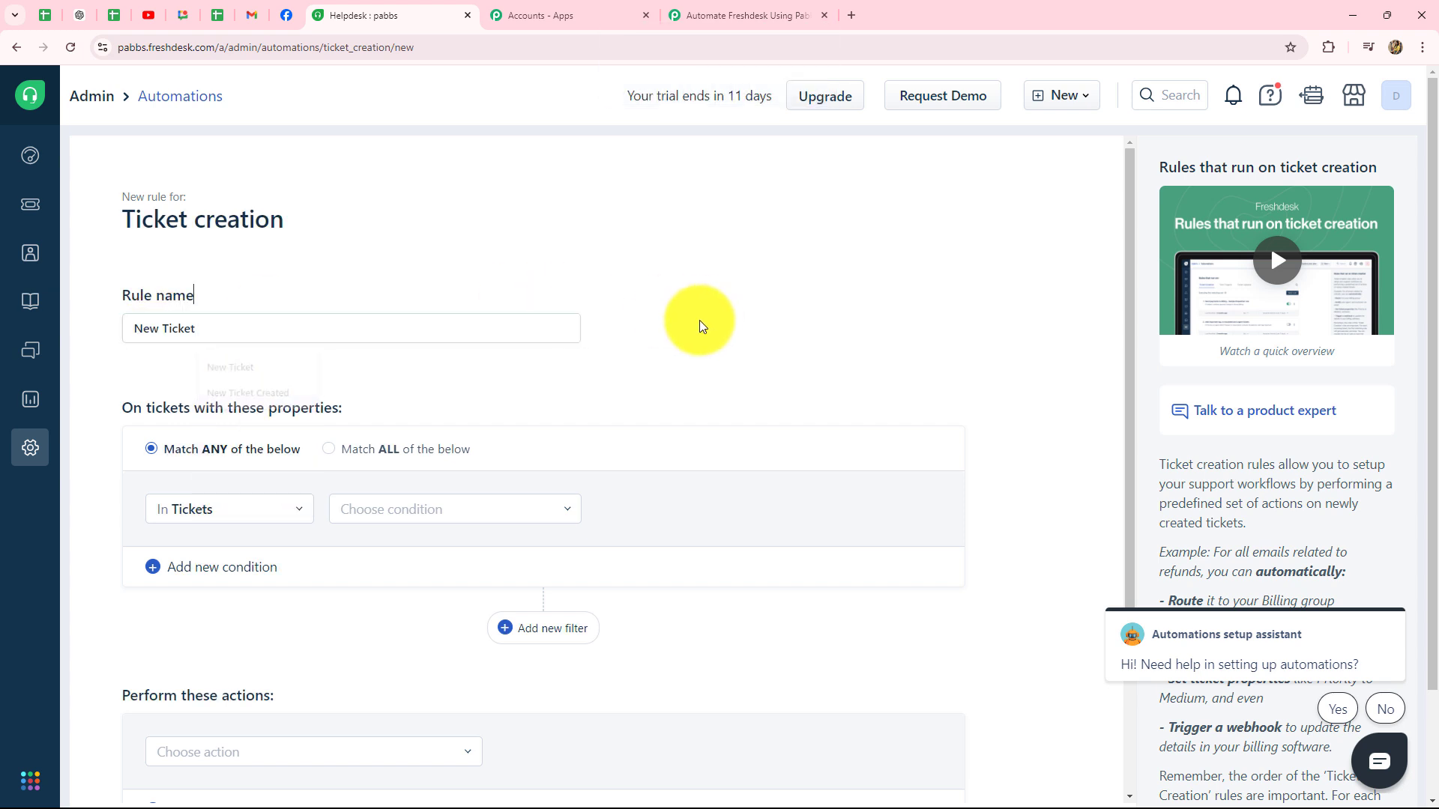
scroll(675, 380, down, 3)
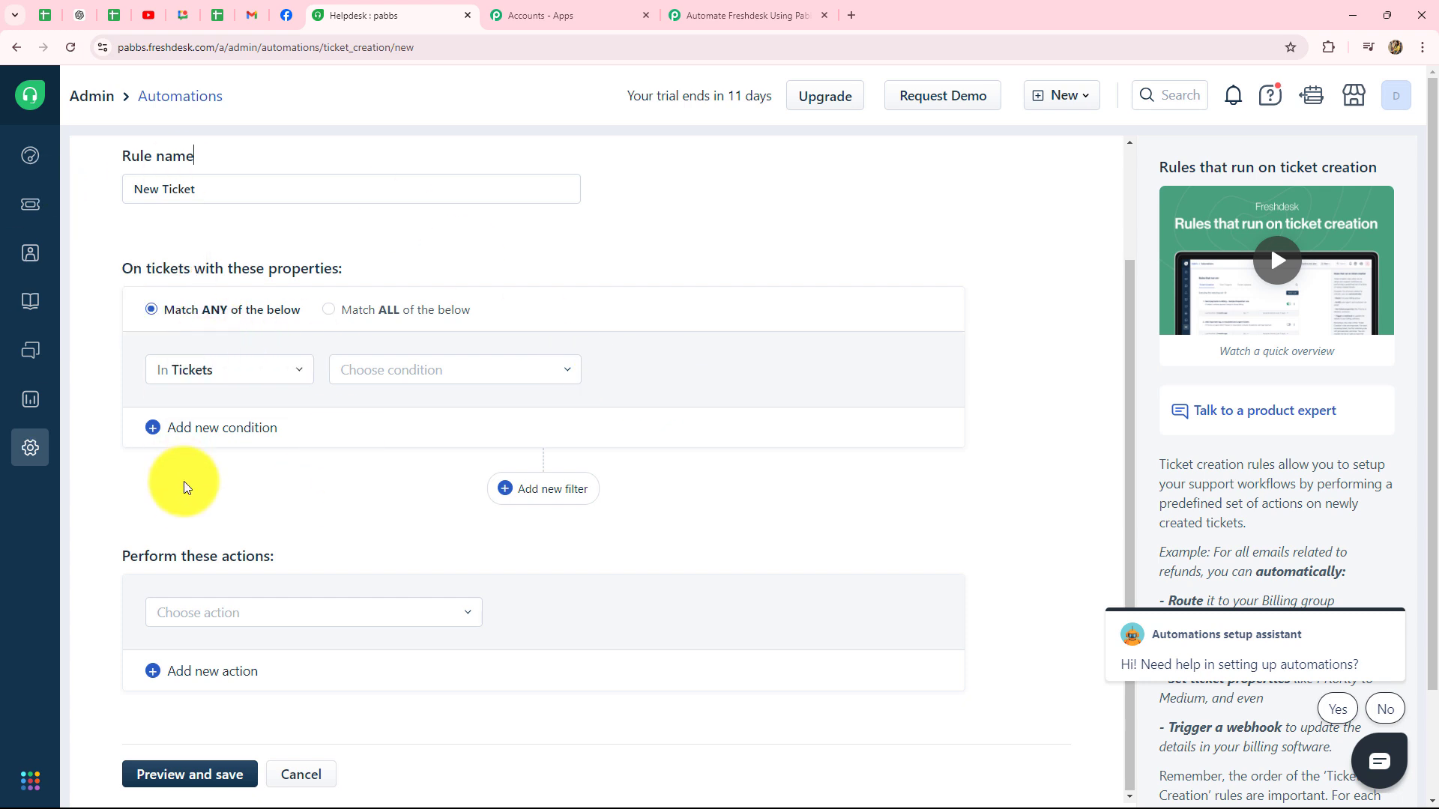
Step: Add the first condition: ticket Created During Business Hours
click(234, 367)
click(248, 414)
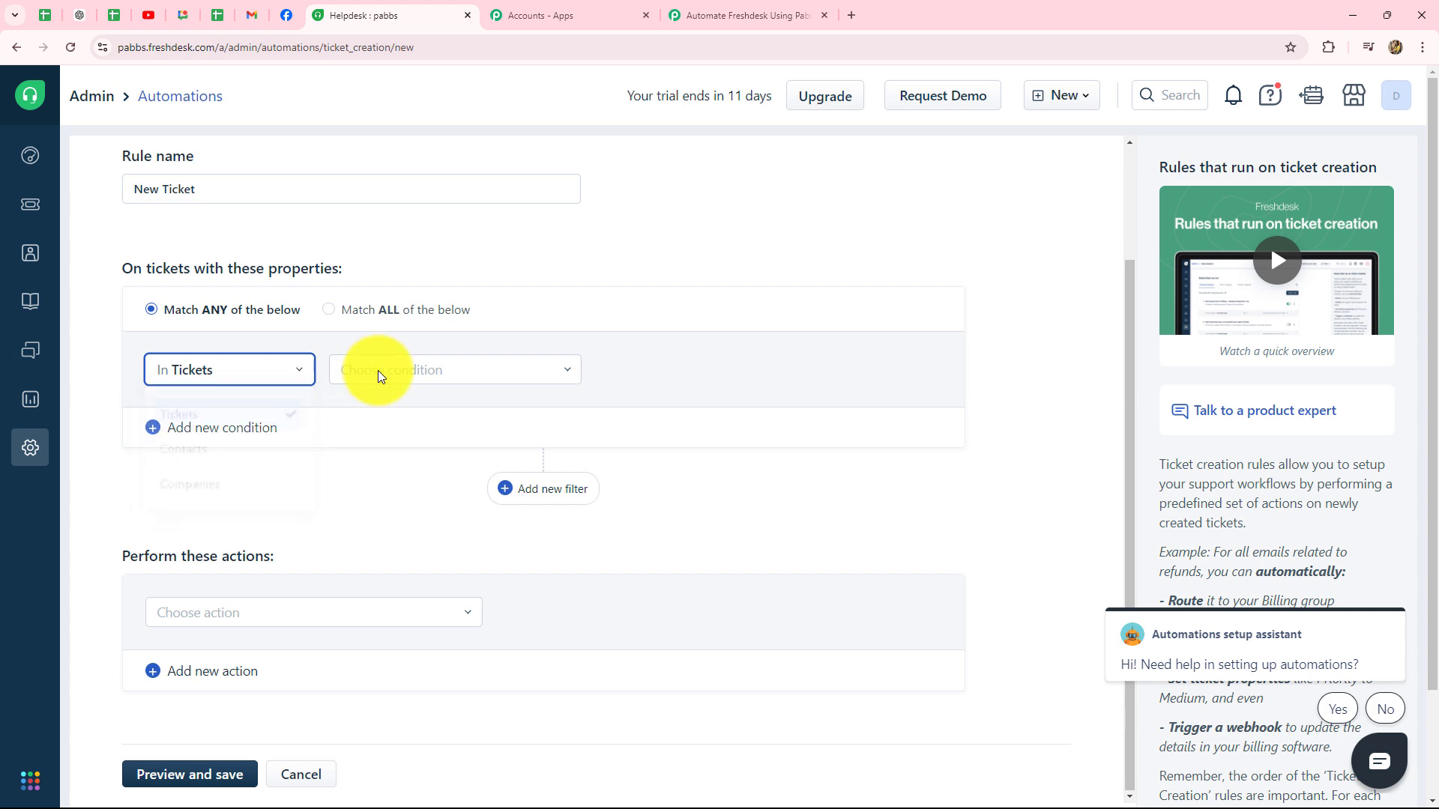
click(379, 371)
text(cre)
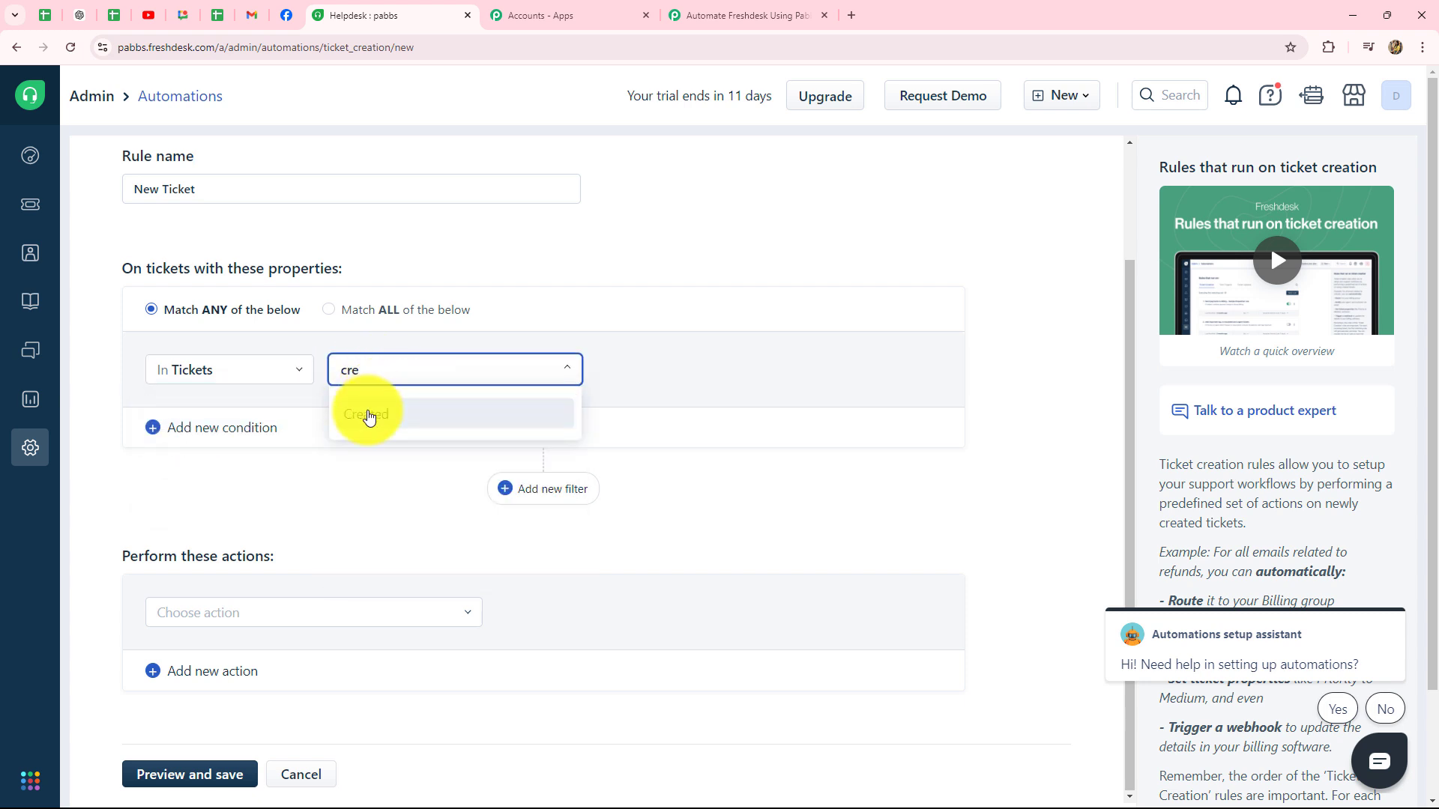
click(368, 415)
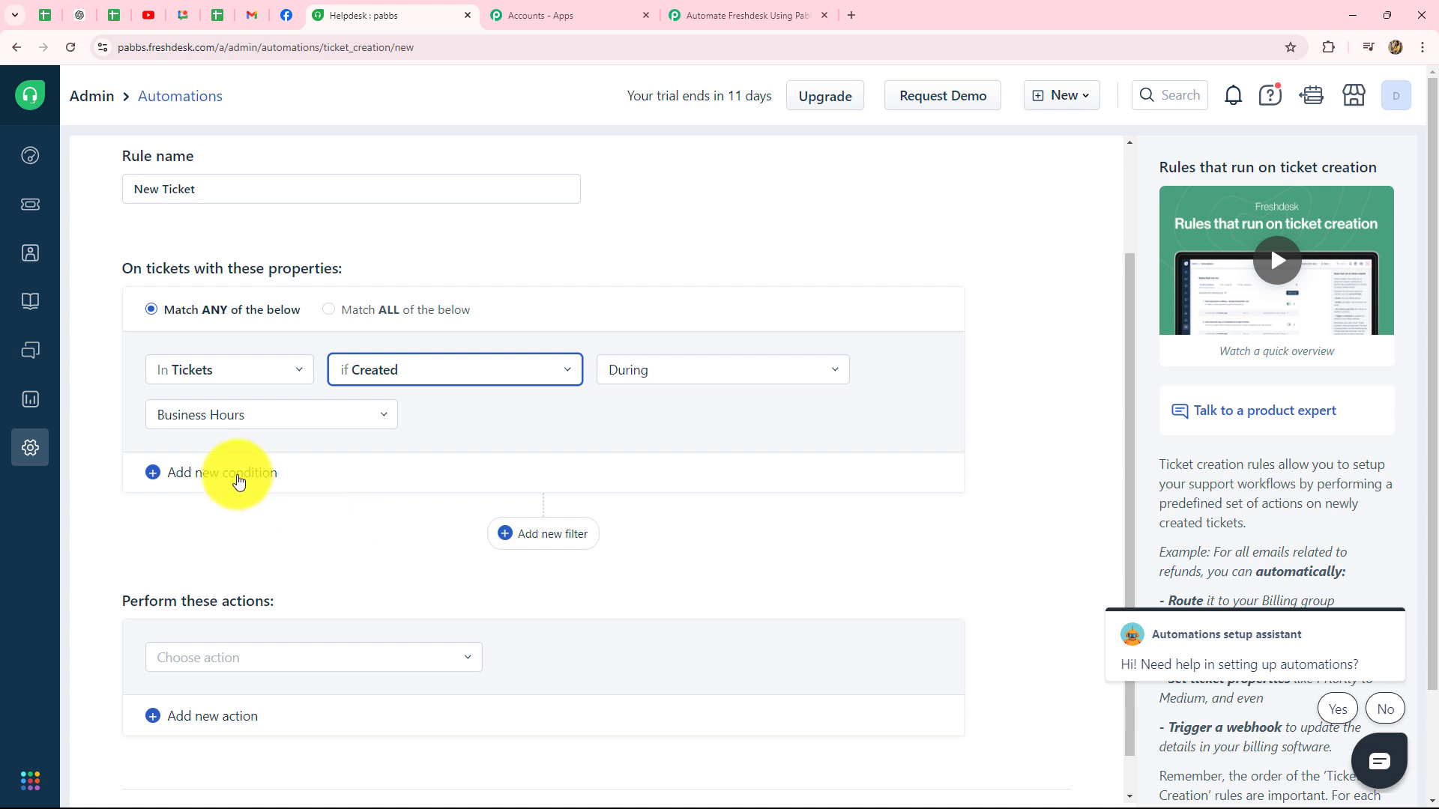
Step: Add a second condition: ticket Created During Non-Business hours
click(223, 474)
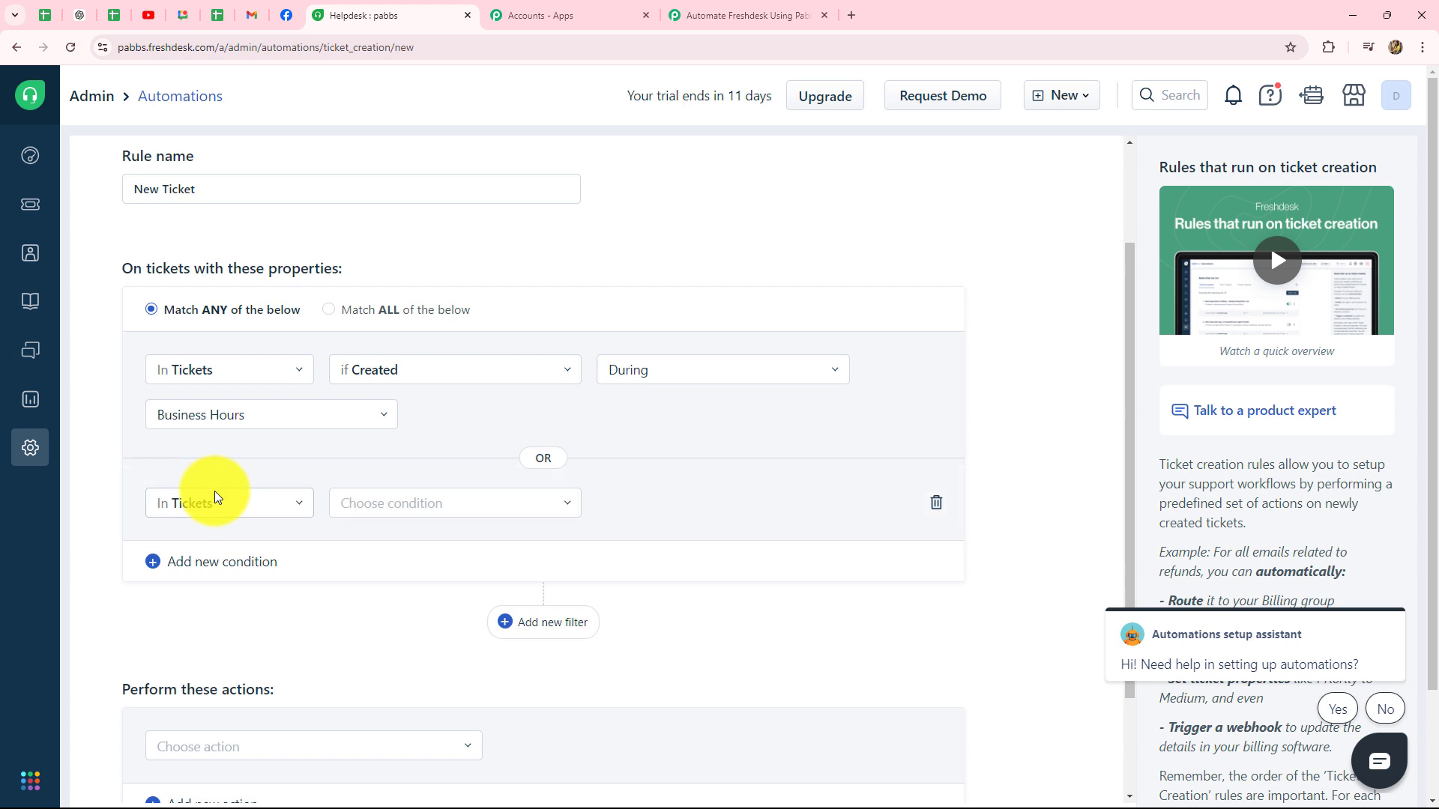
scroll(215, 479, down, 1)
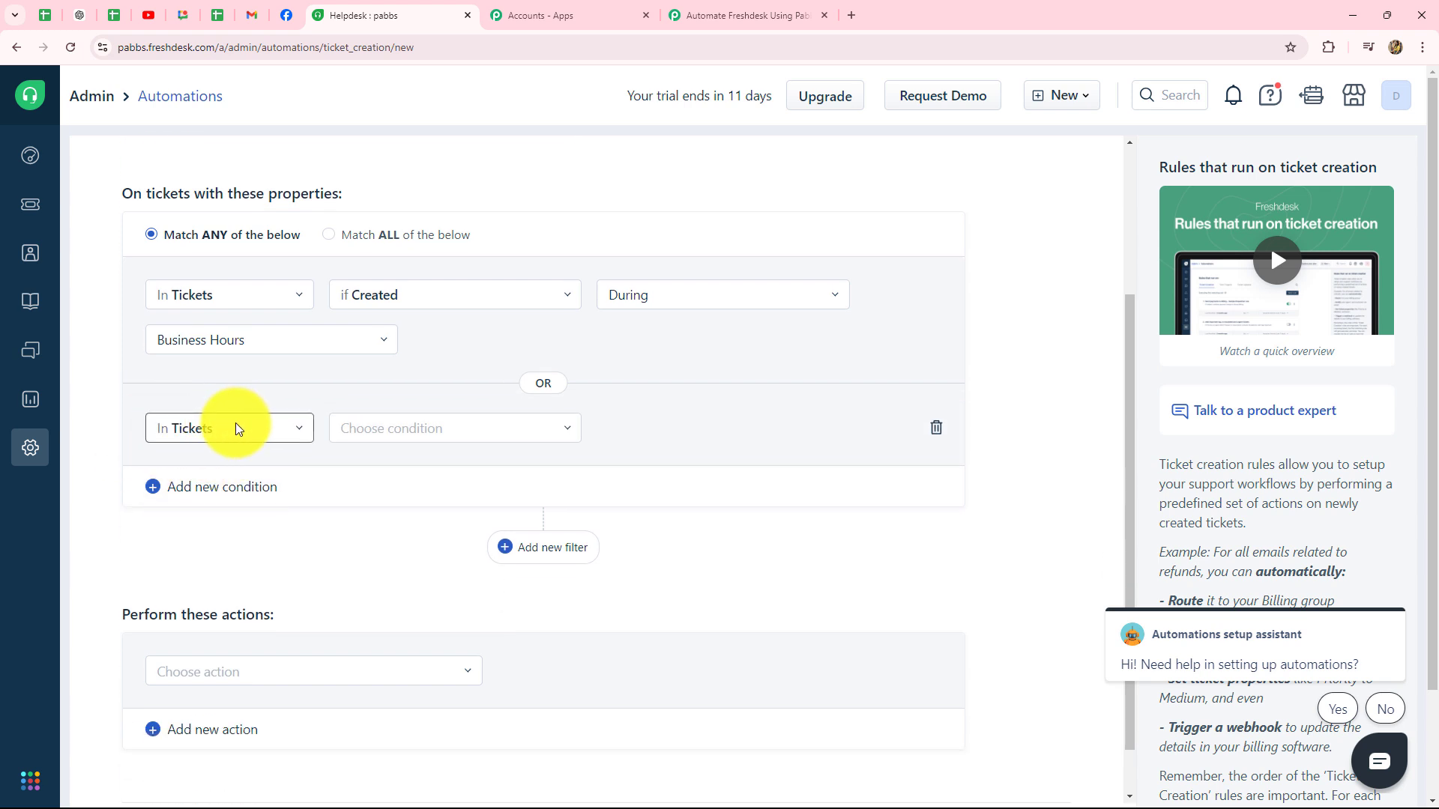
click(382, 429)
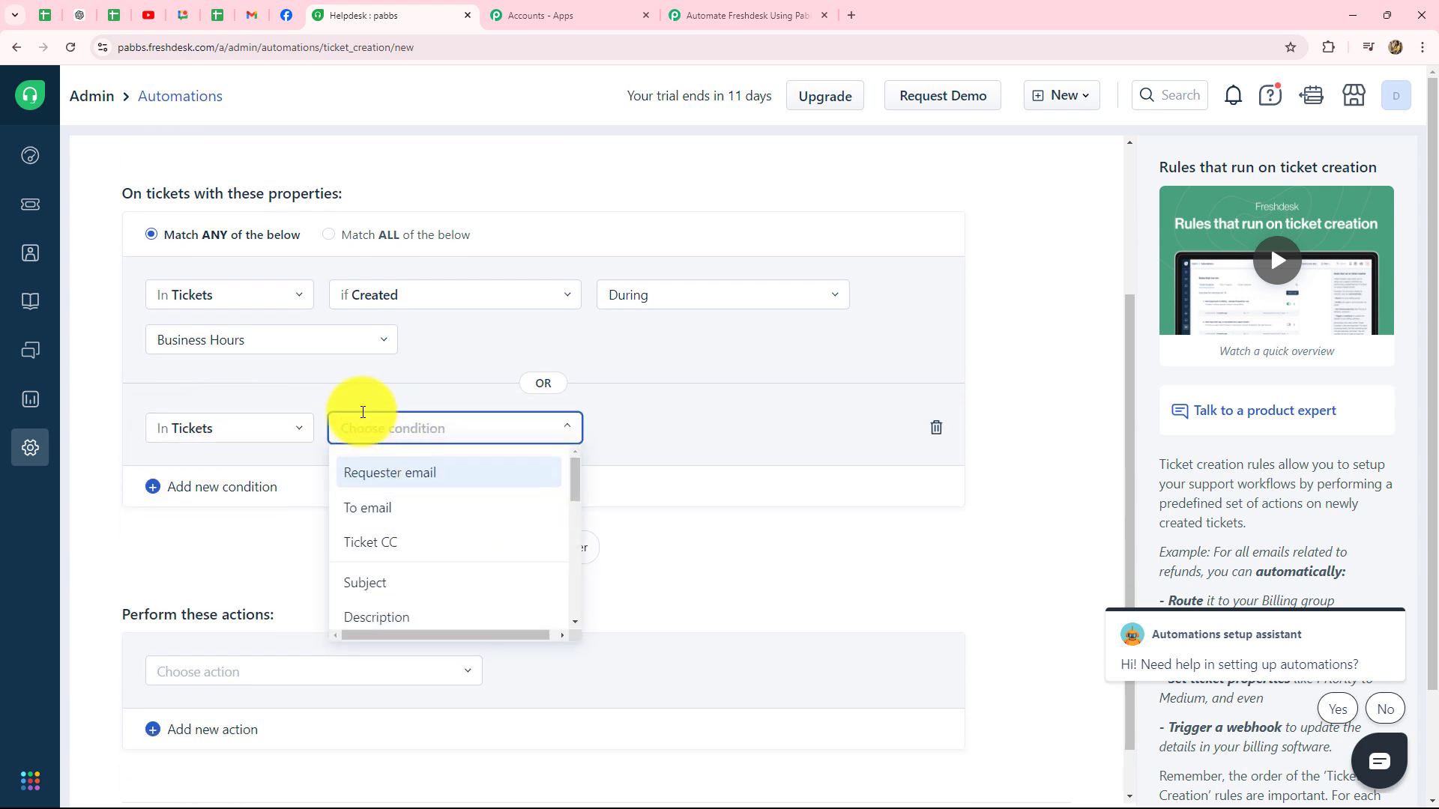
text(cre)
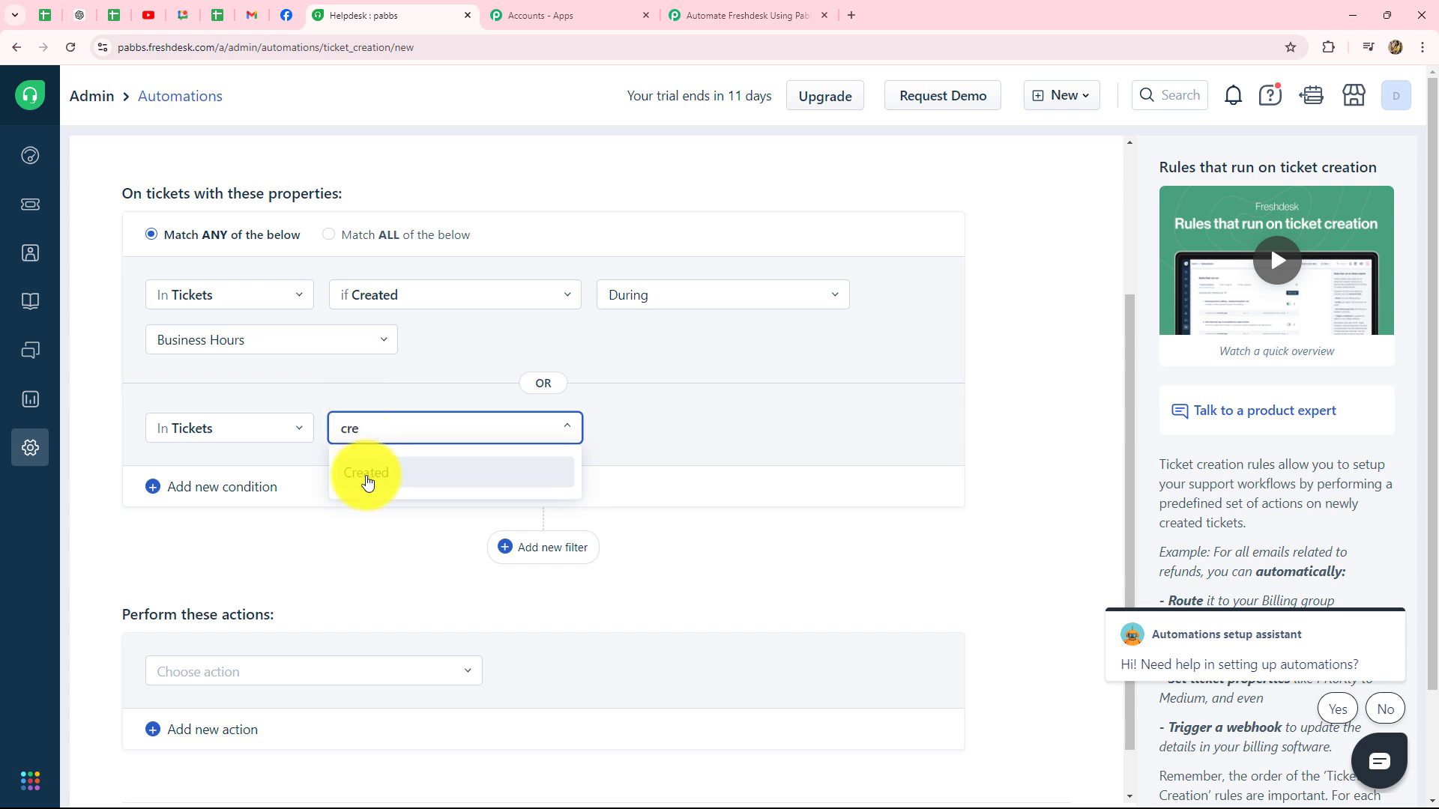
click(370, 478)
click(243, 480)
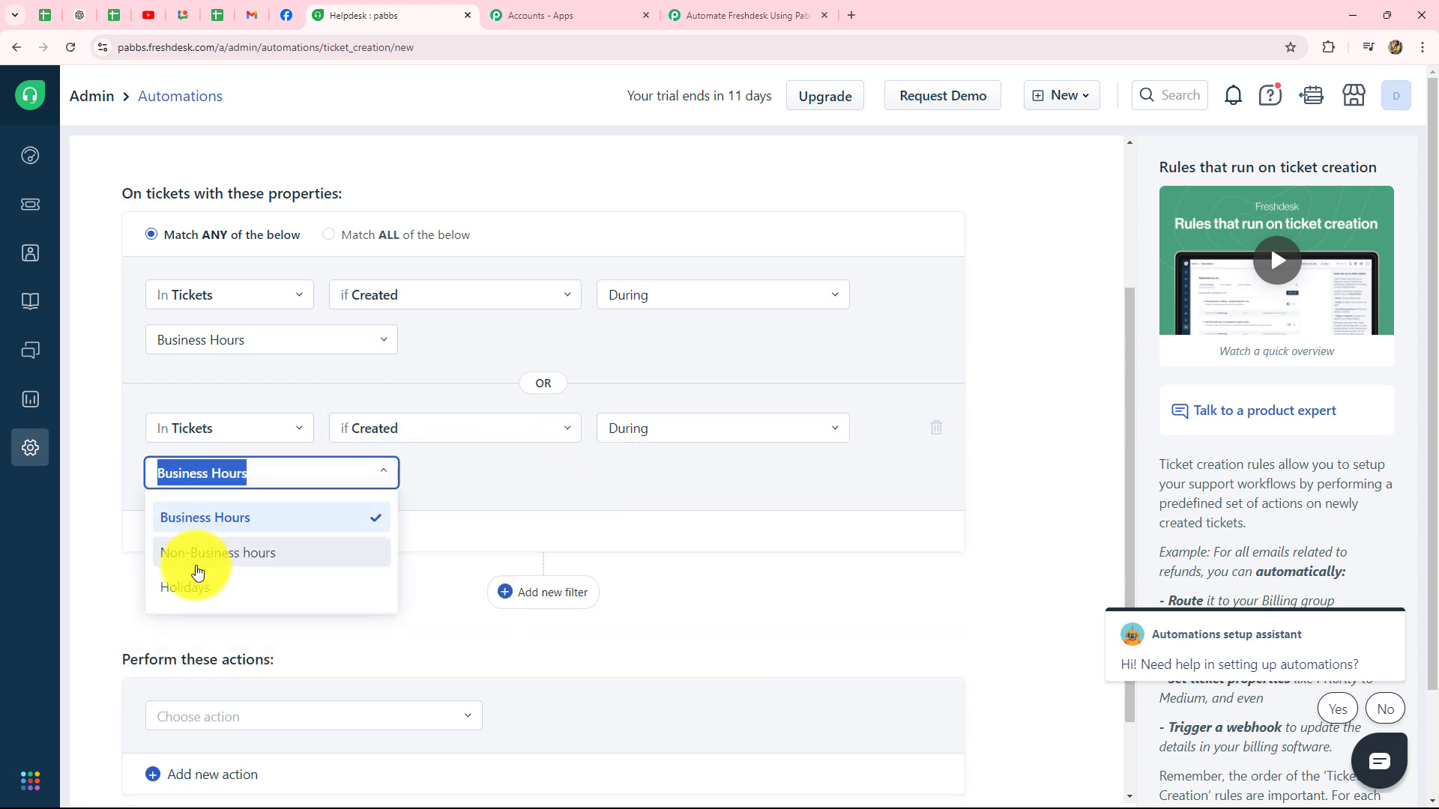
click(195, 566)
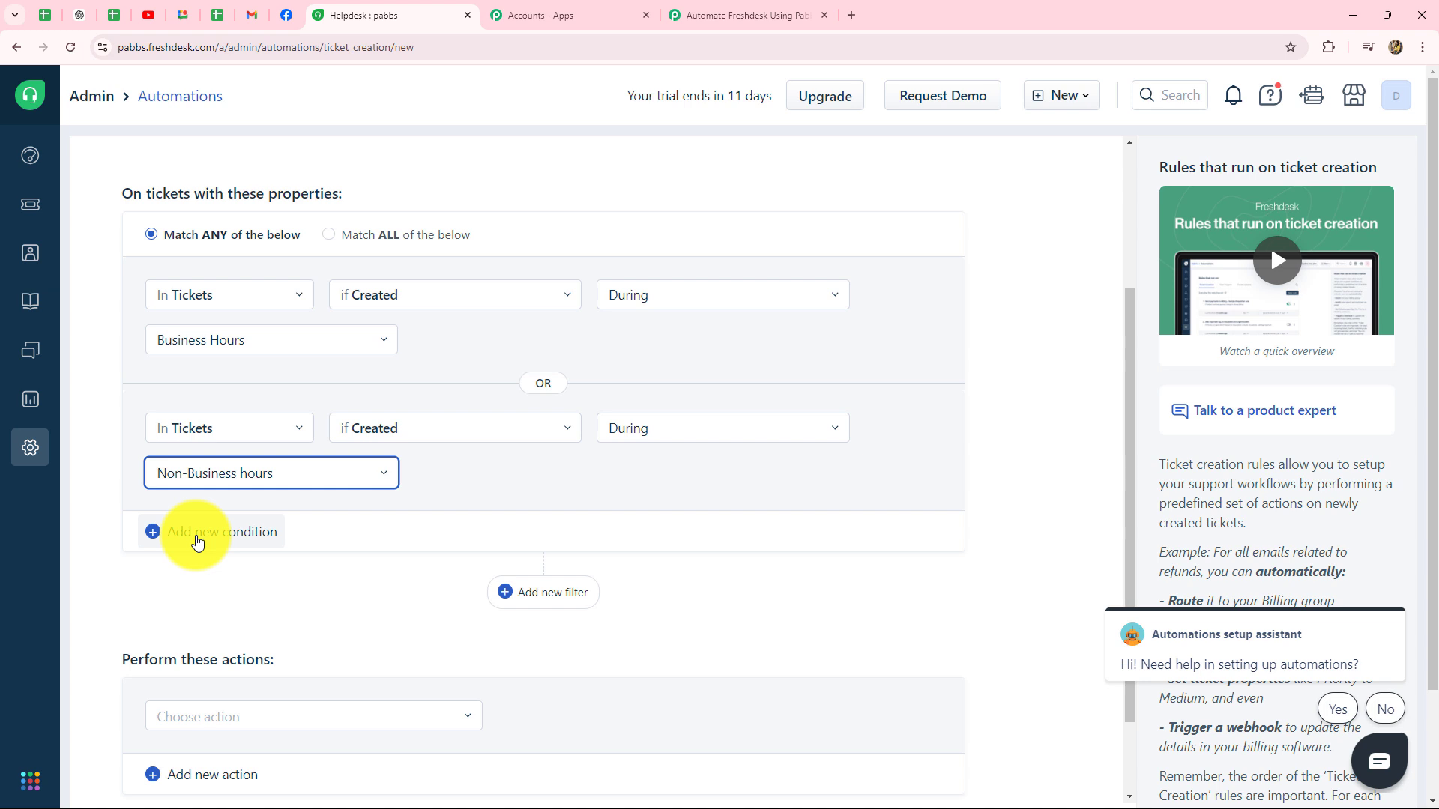
Step: Add a third condition: ticket Created During Holidays
click(197, 534)
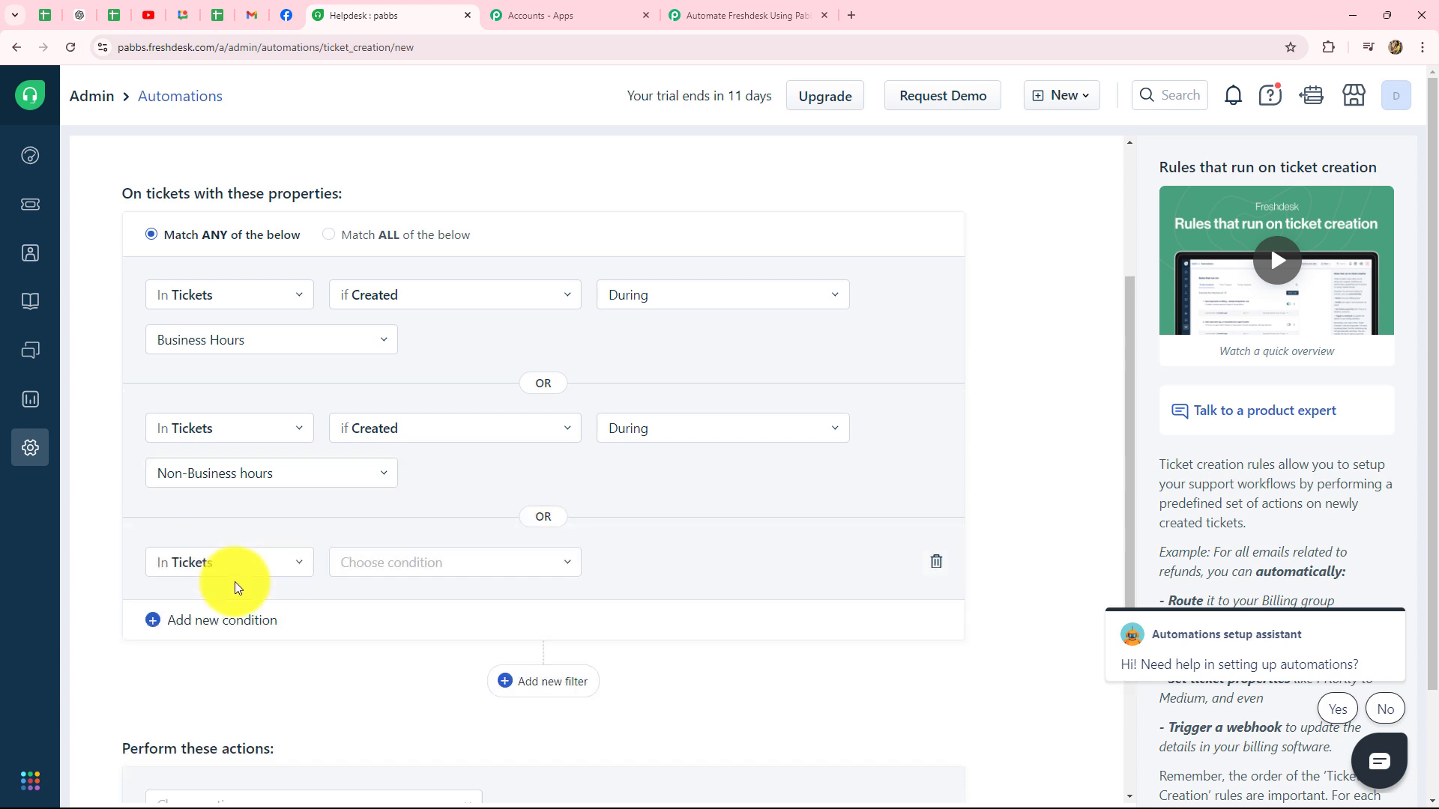
click(363, 563)
text(cre)
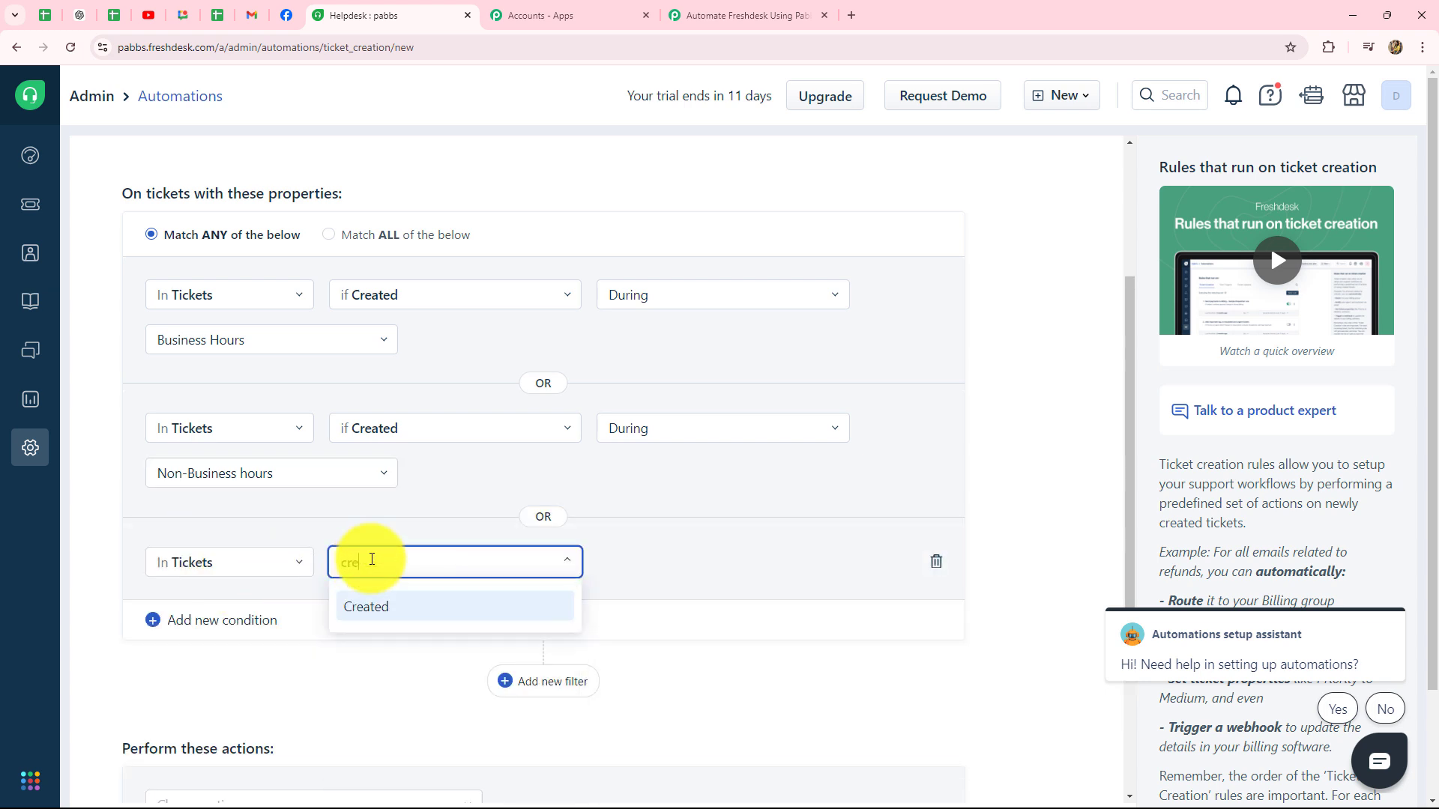
click(369, 609)
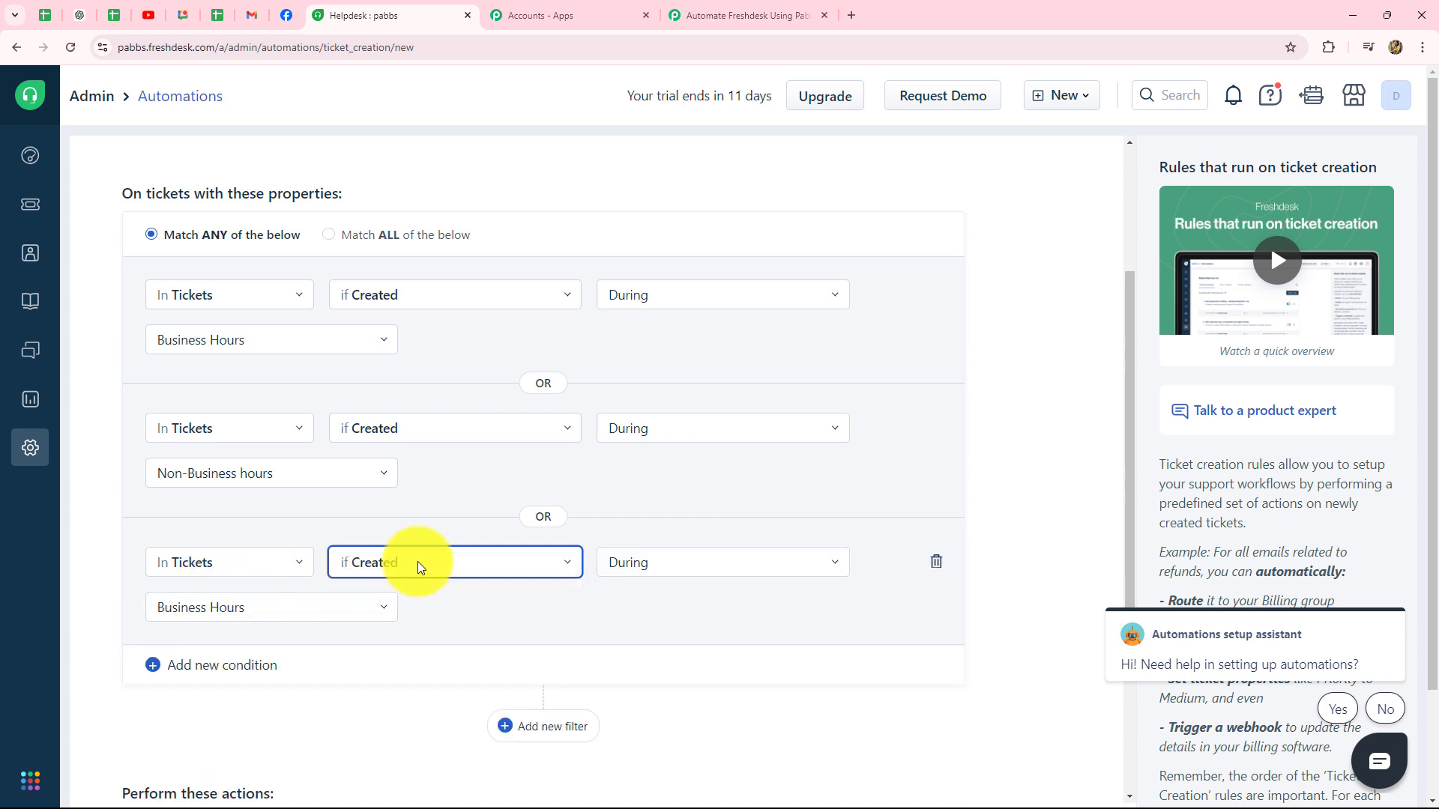
click(222, 622)
click(187, 720)
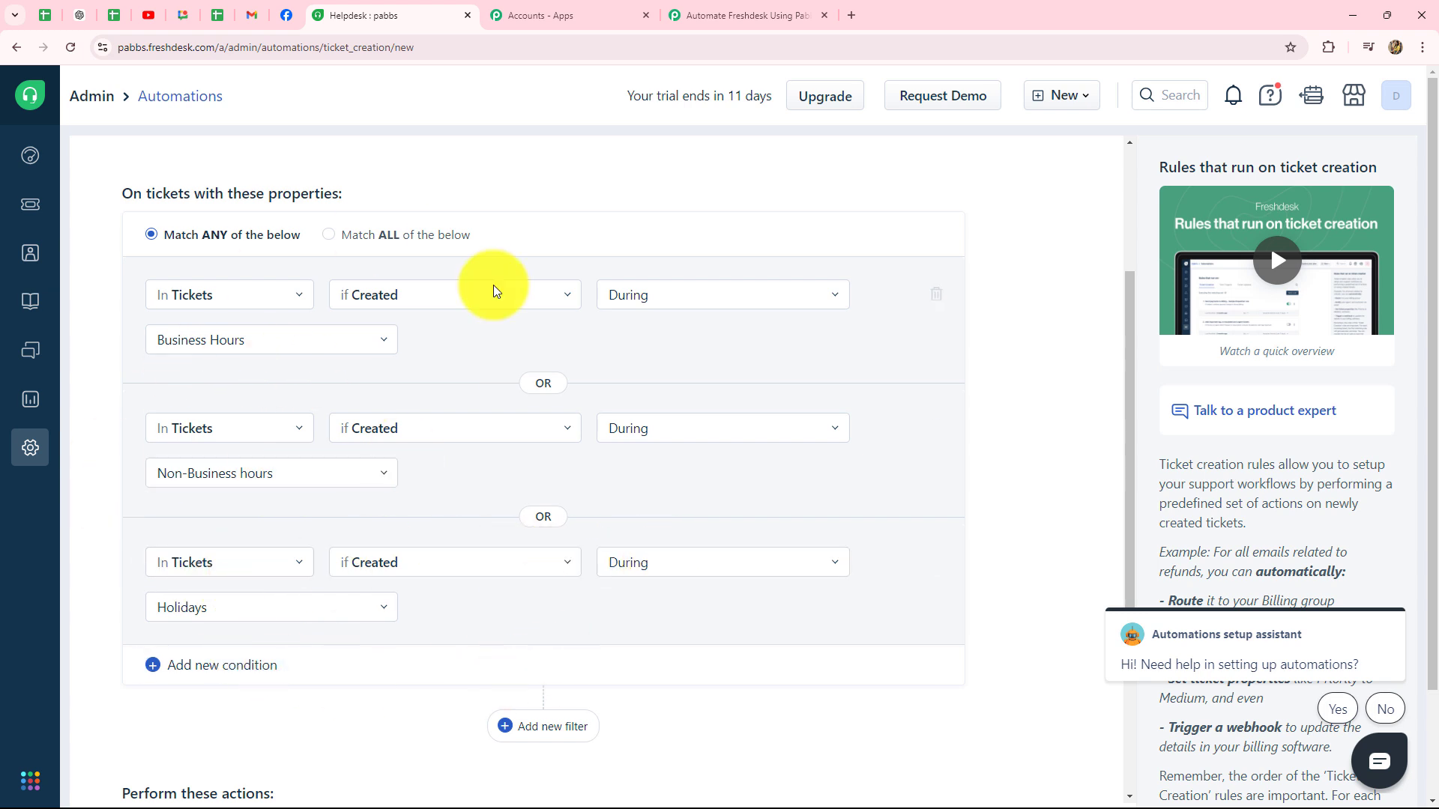
scroll(396, 660, down, 3)
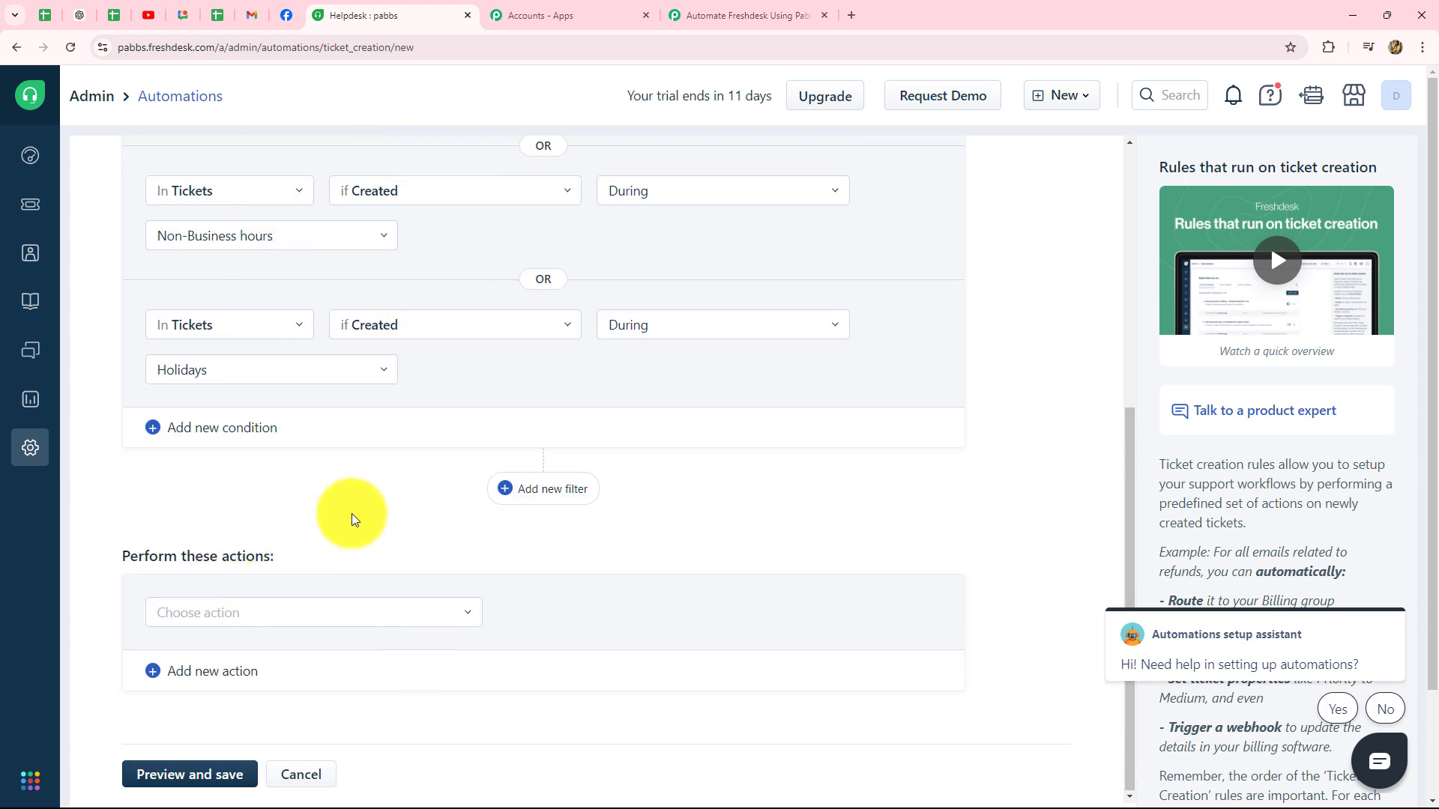
Step: Set the rule's action to Trigger webhook
click(194, 620)
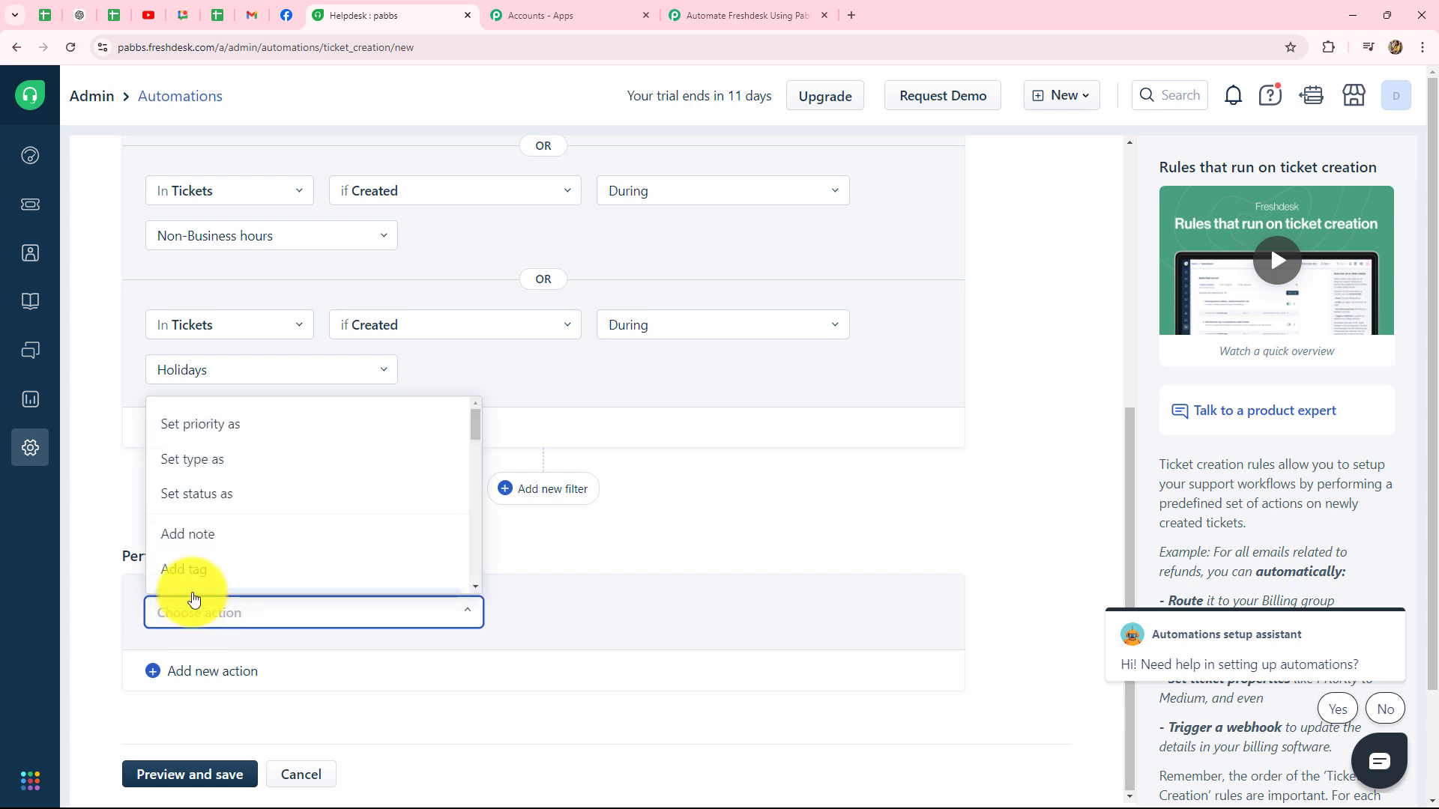
text(tr)
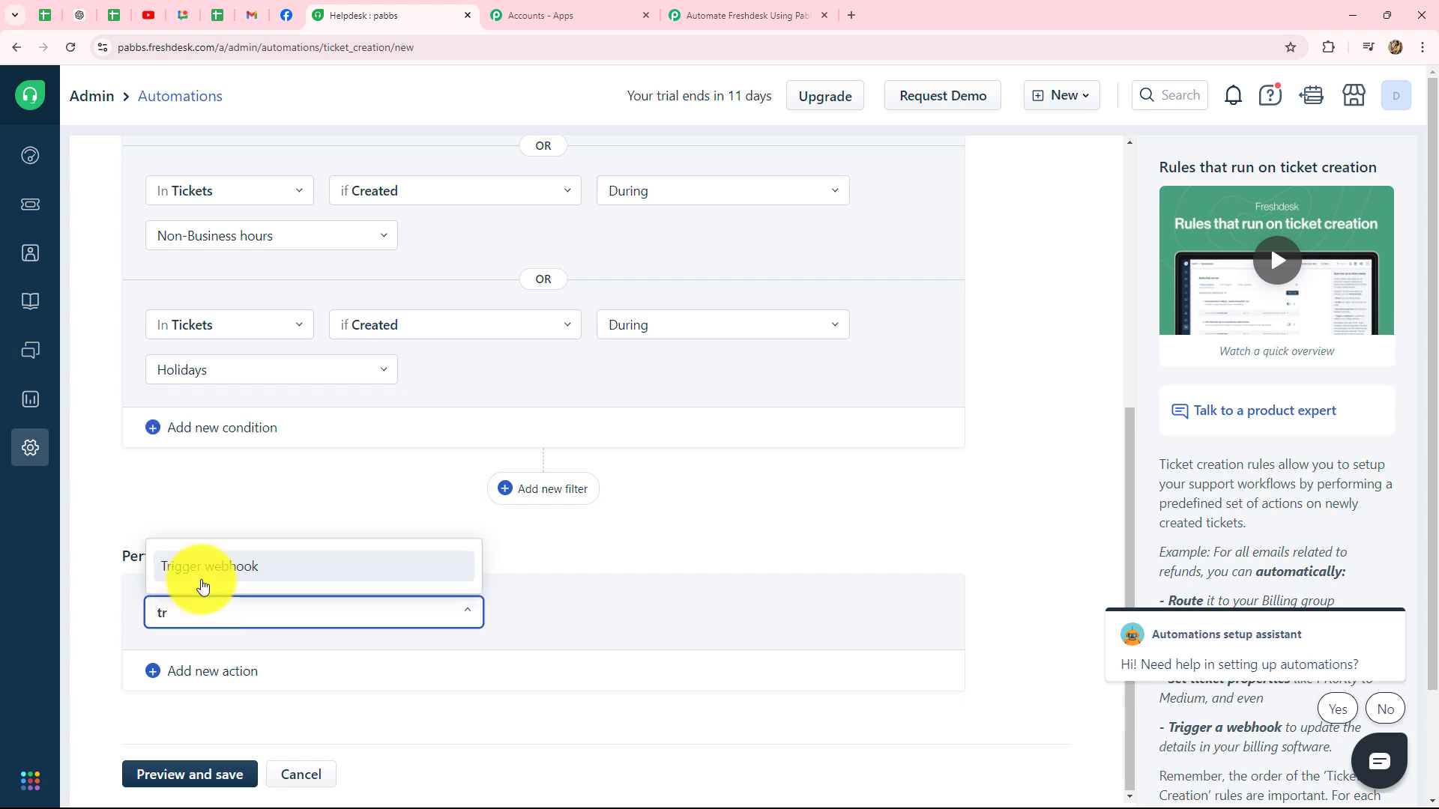
click(207, 572)
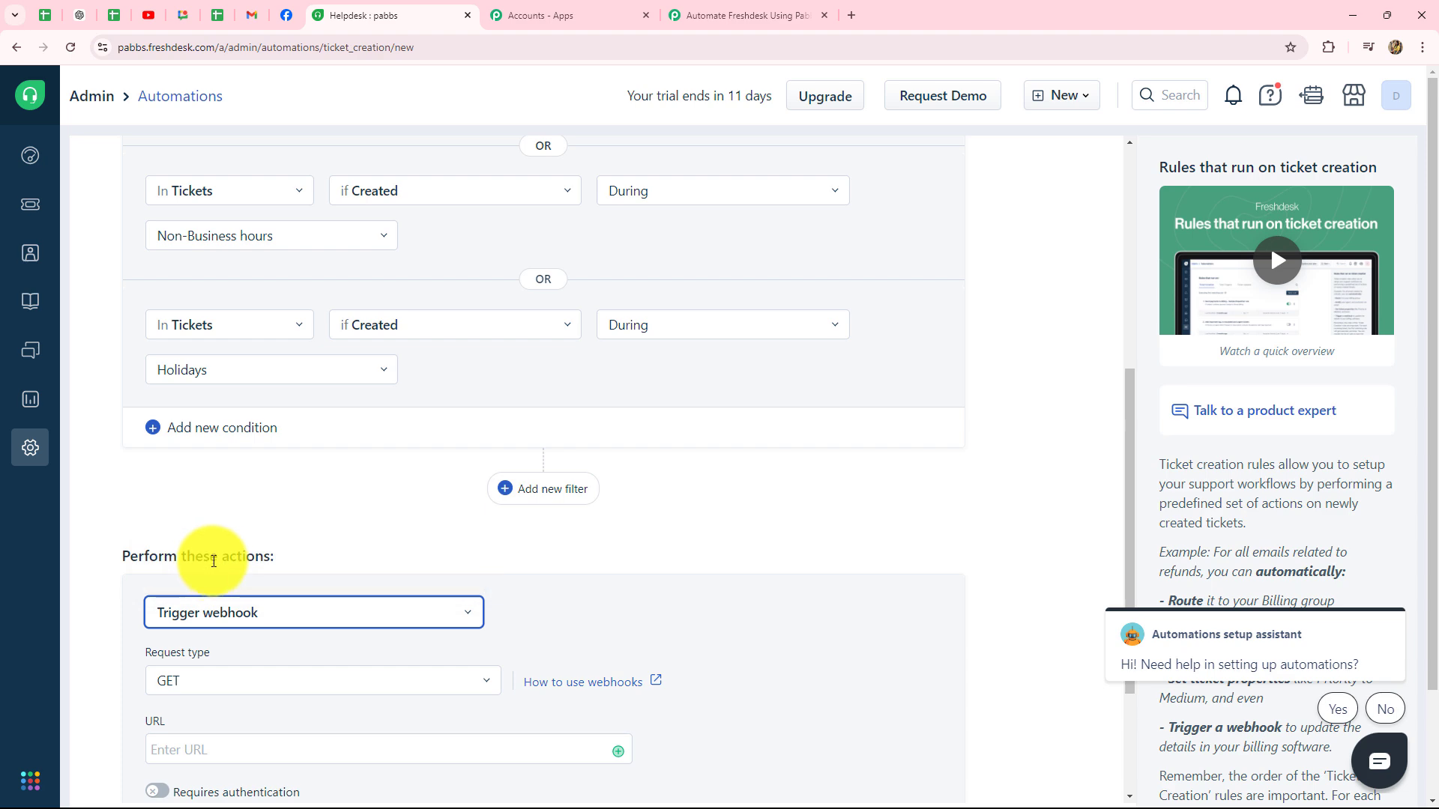
scroll(214, 562, up, 4)
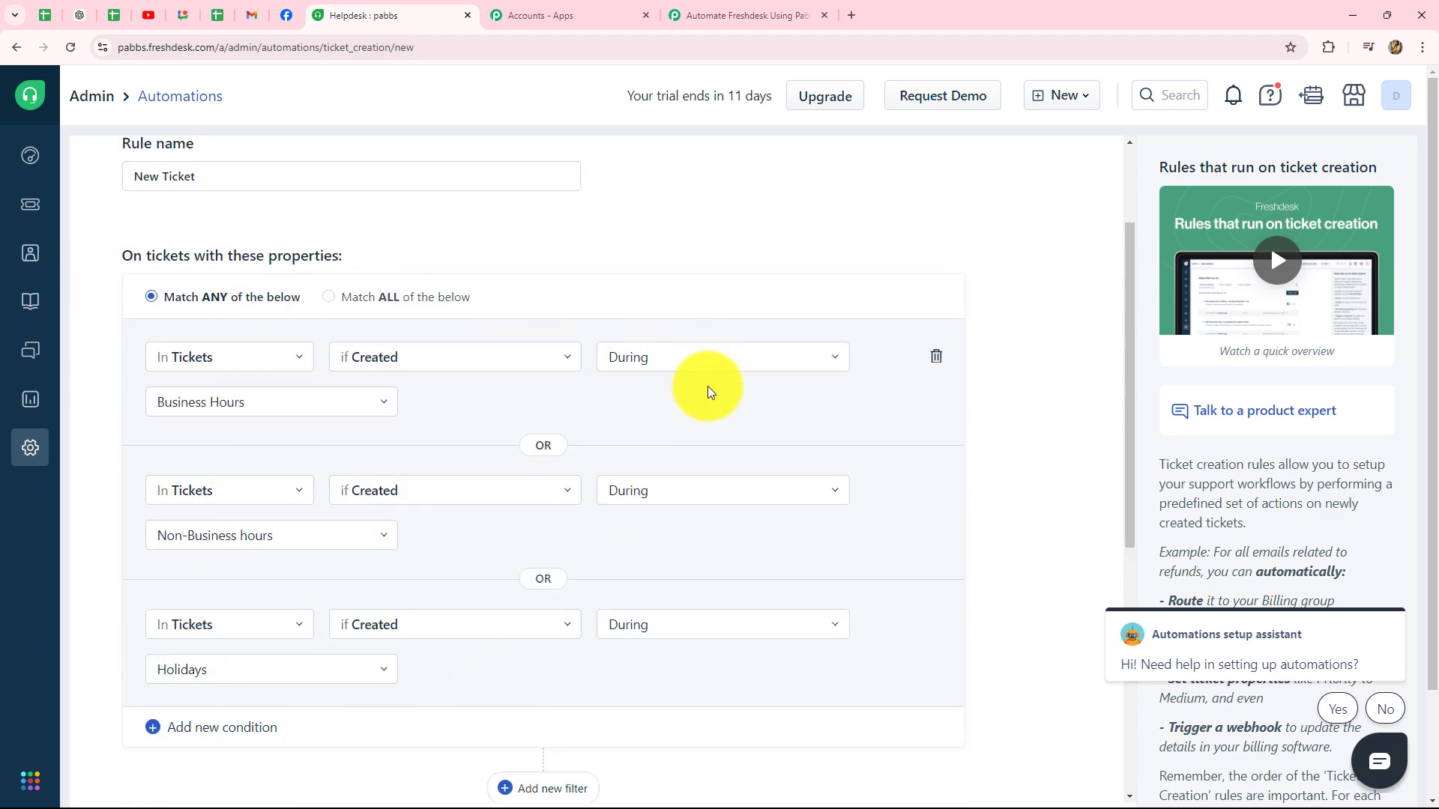
scroll(712, 636, down, 5)
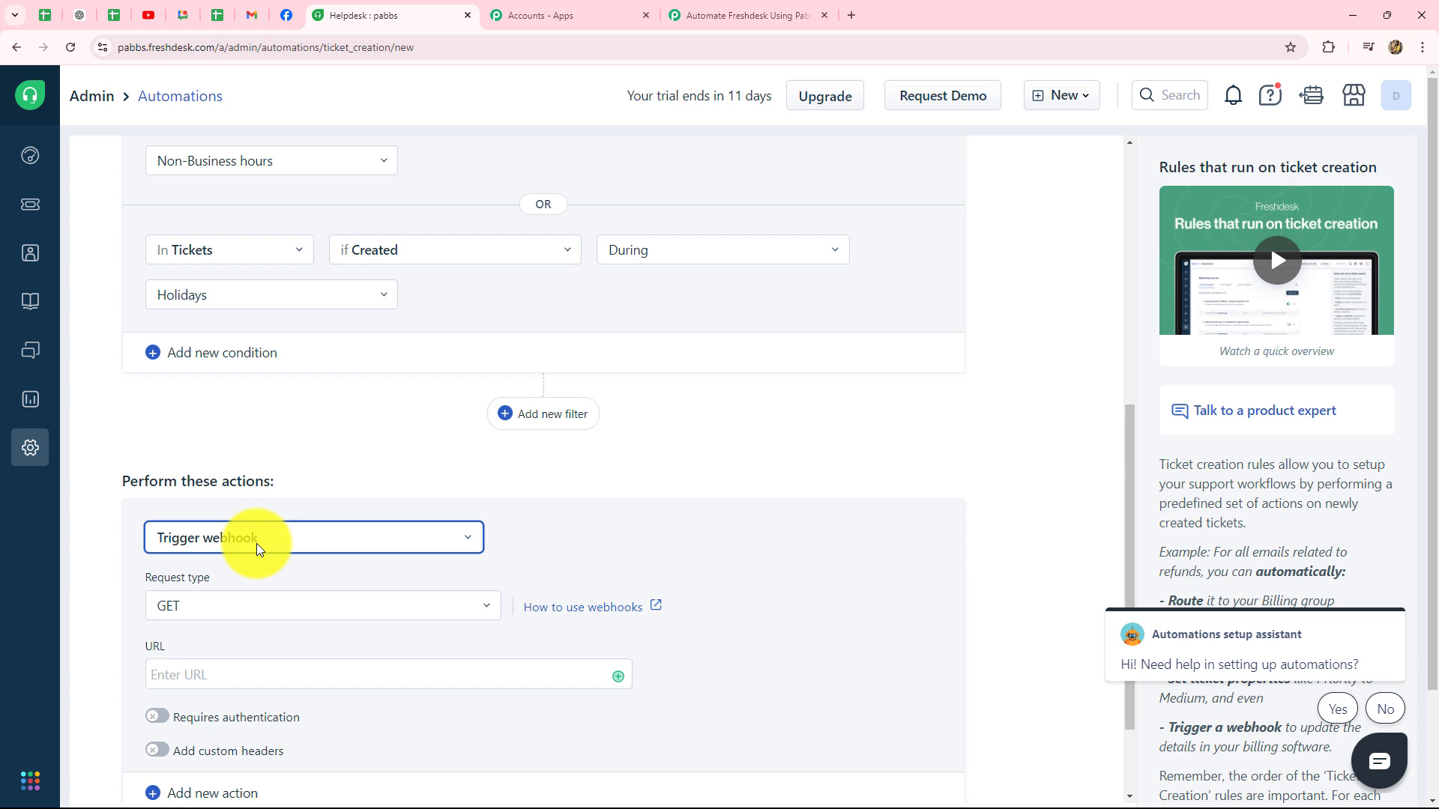
scroll(257, 547, down, 2)
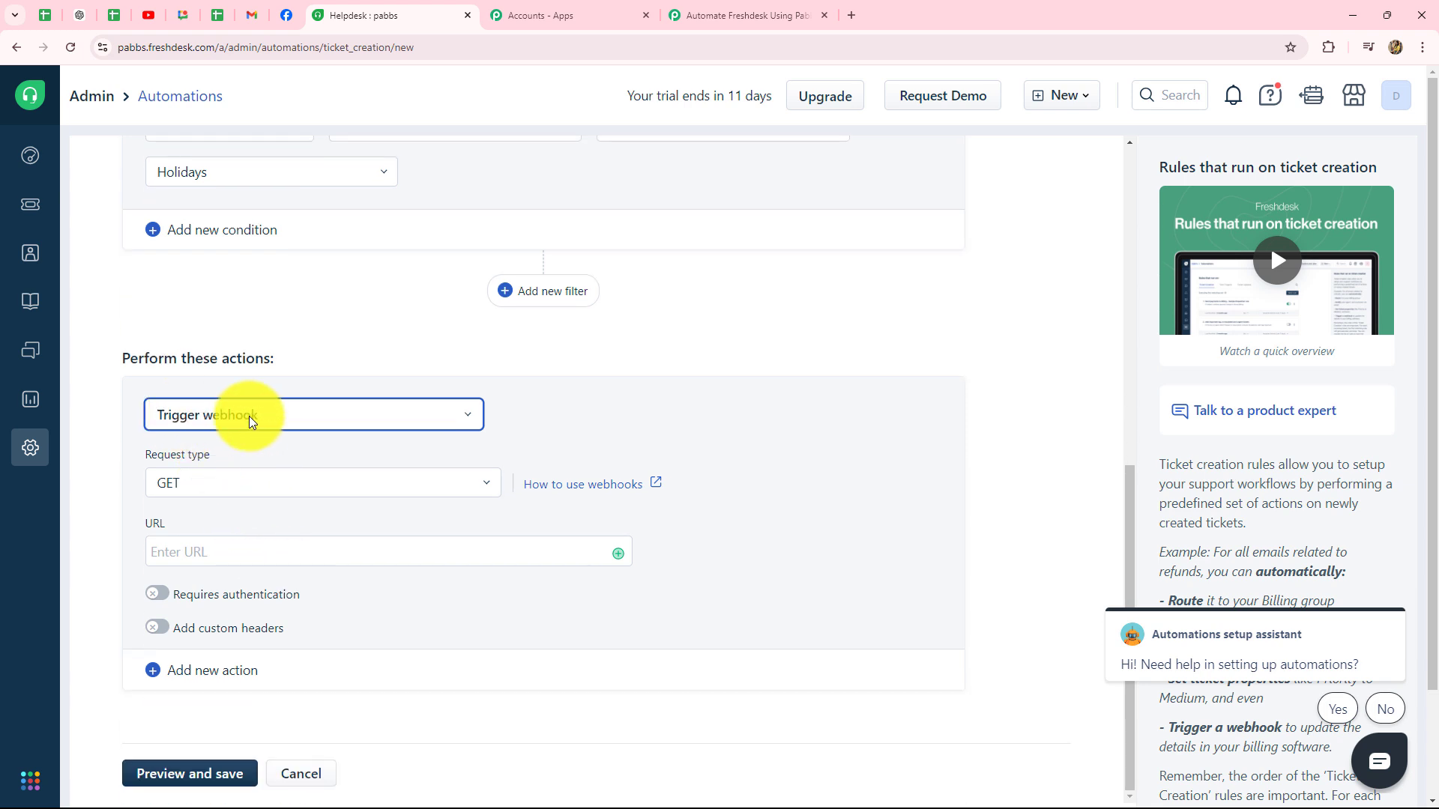
Step: Set the webhook request type to POST and paste the Pabbly webhook URL
click(180, 487)
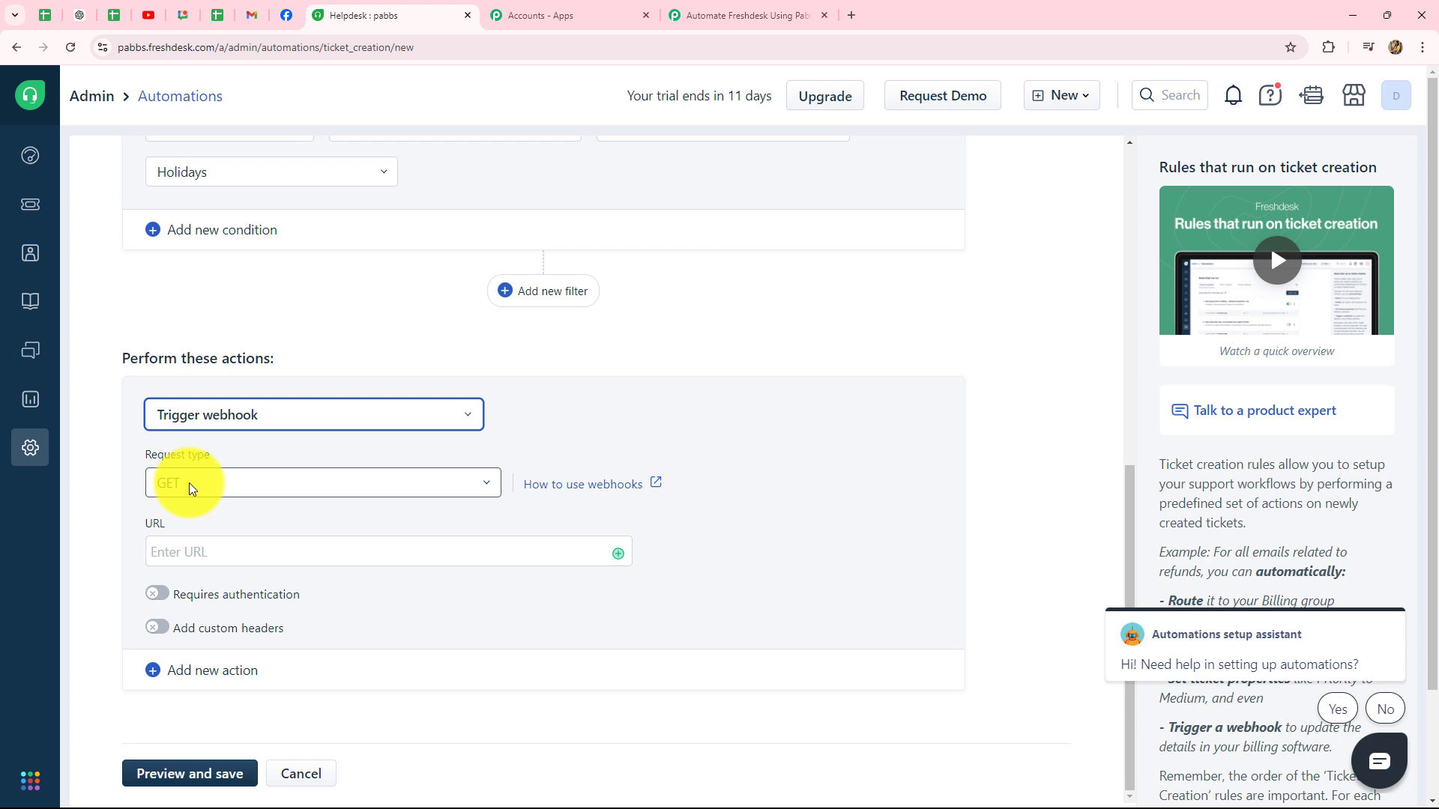
click(193, 488)
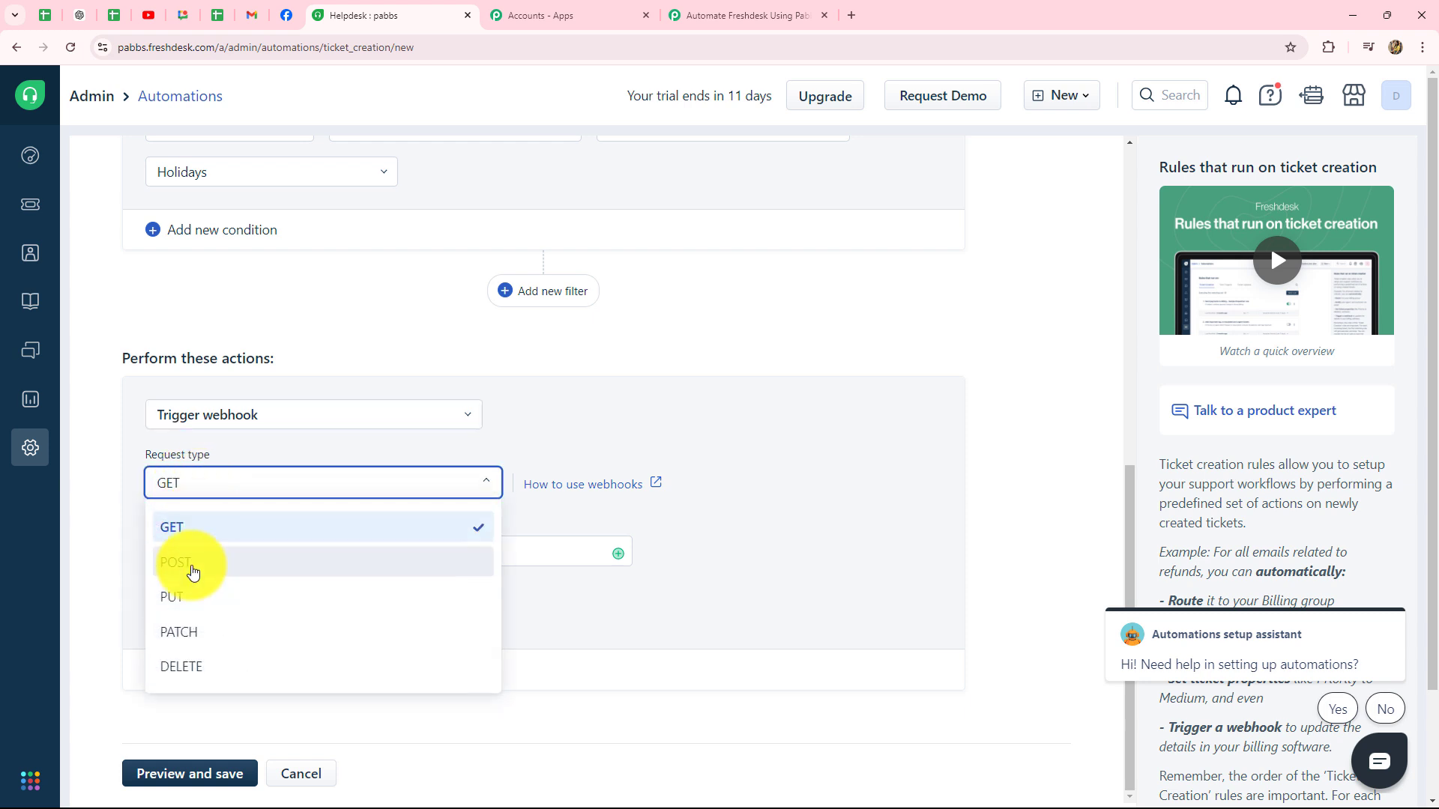
click(192, 572)
scroll(337, 488, down, 4)
click(226, 327)
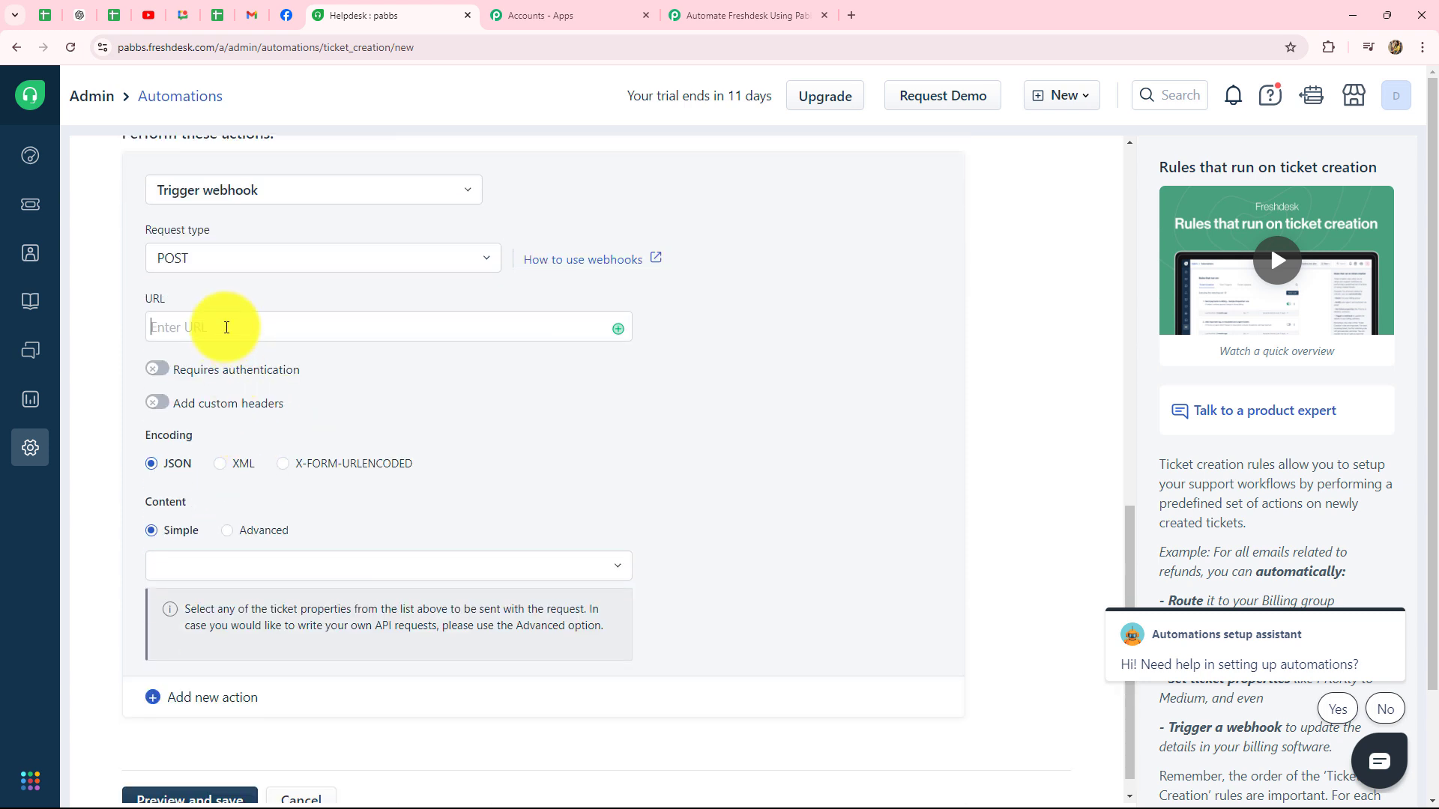
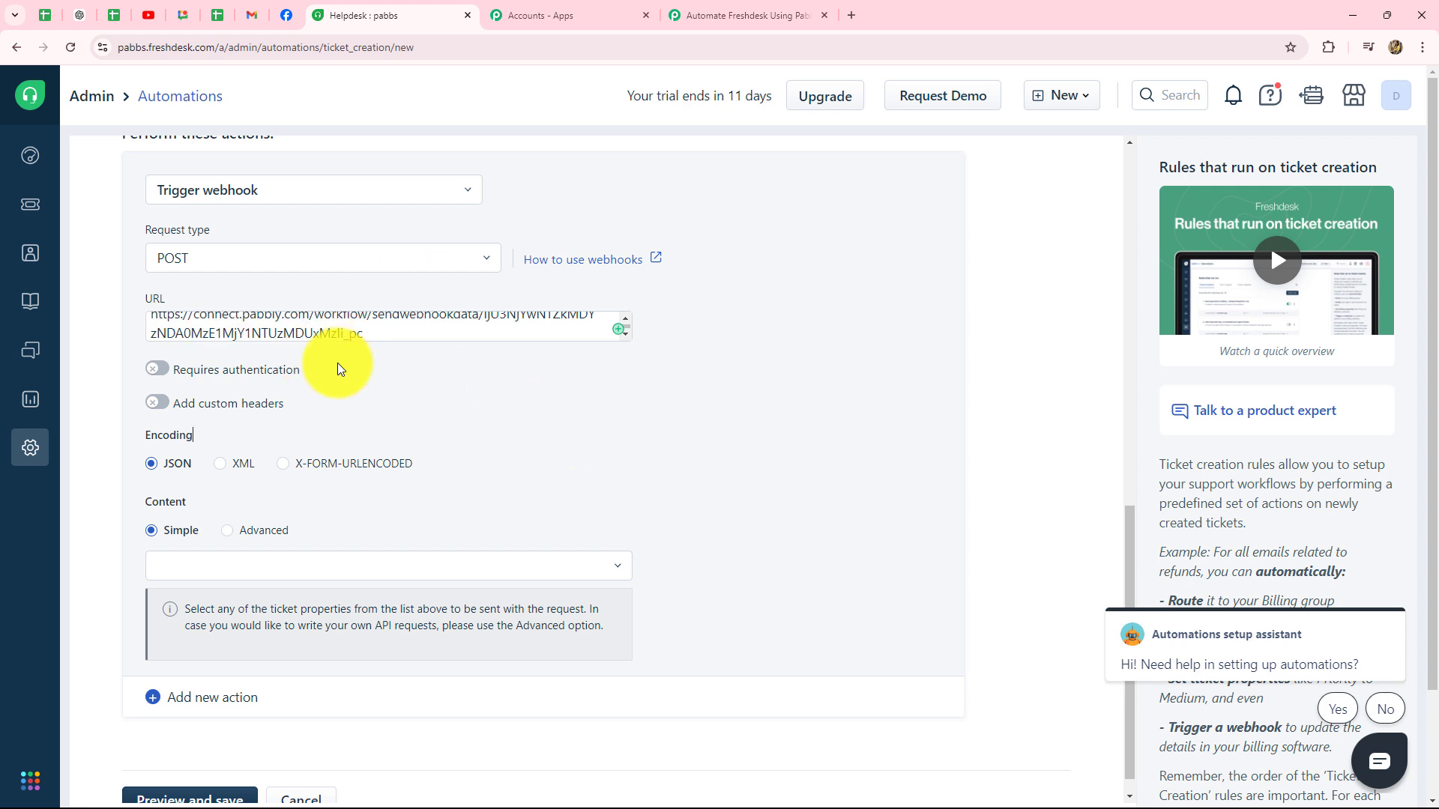
scroll(442, 439, down, 1)
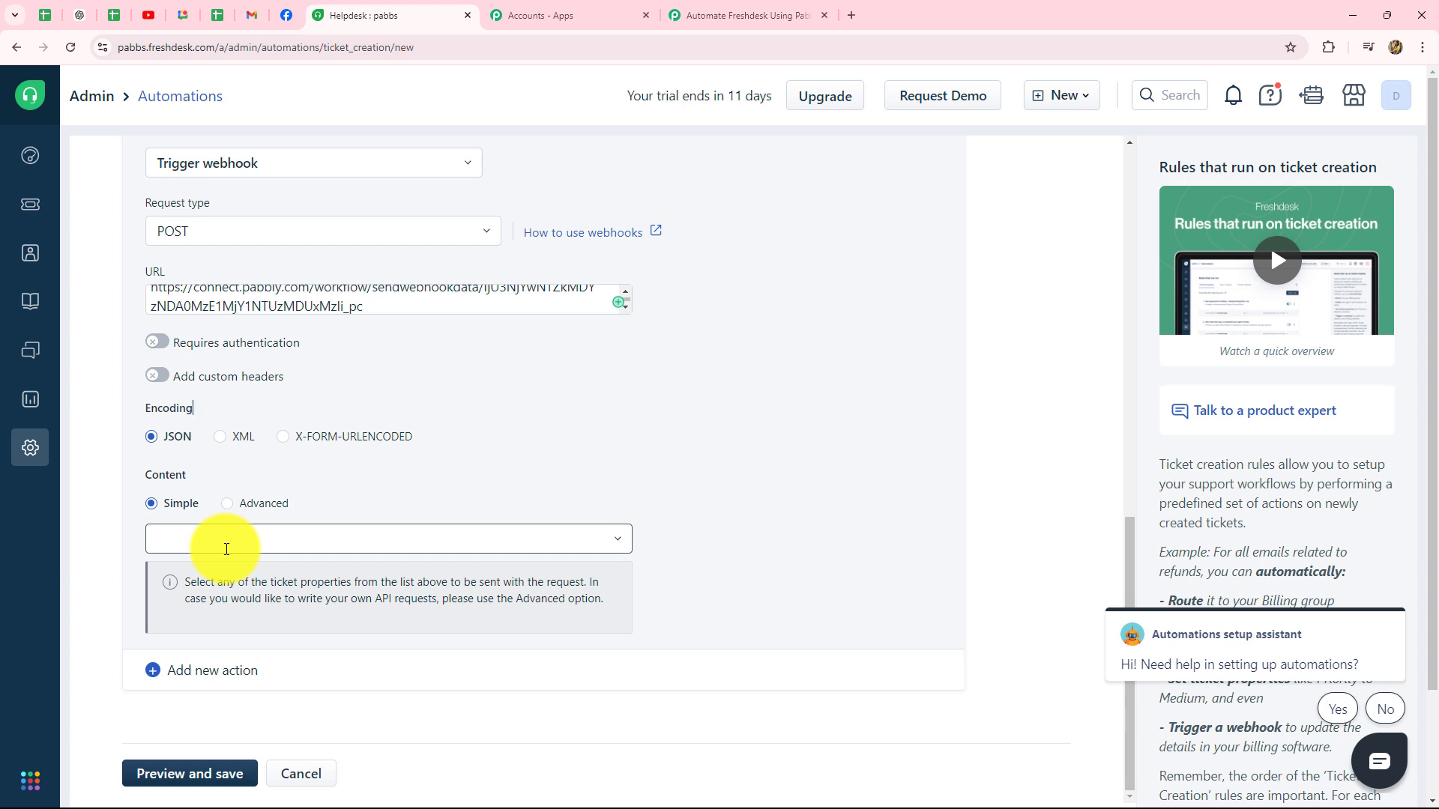
Step: Add Ticket ID, Subject and Description to the webhook content
click(223, 550)
click(208, 591)
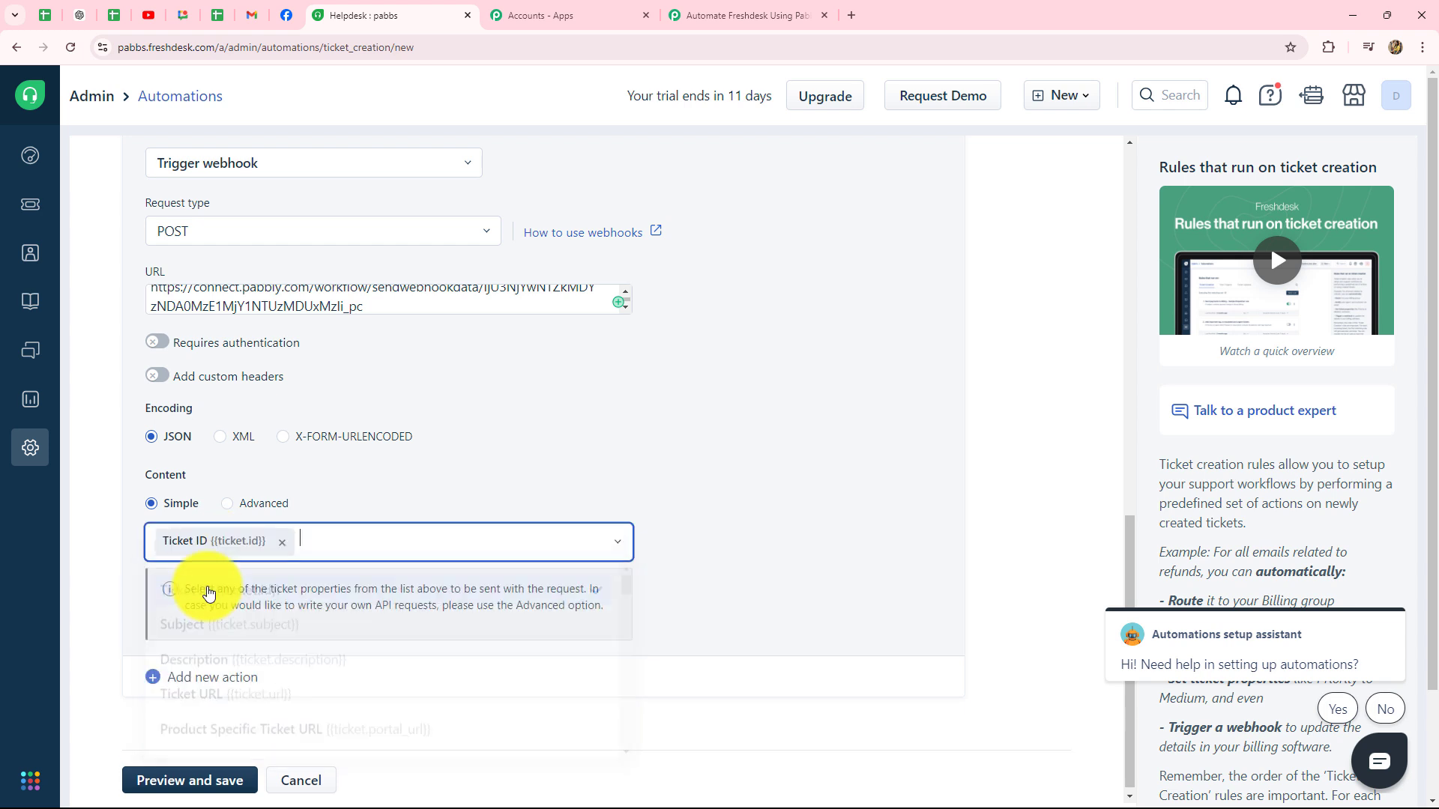
click(323, 546)
click(199, 628)
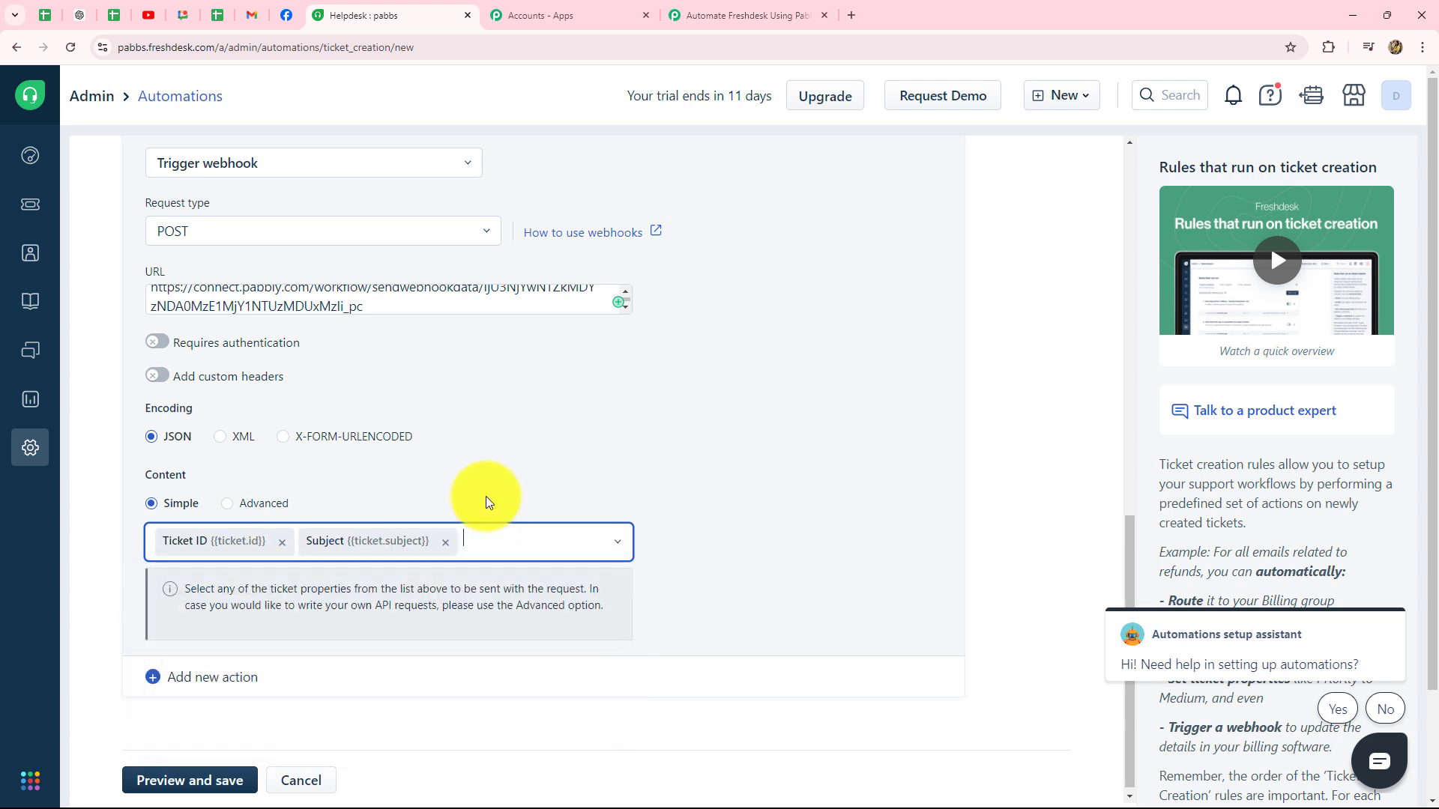
click(463, 541)
click(231, 664)
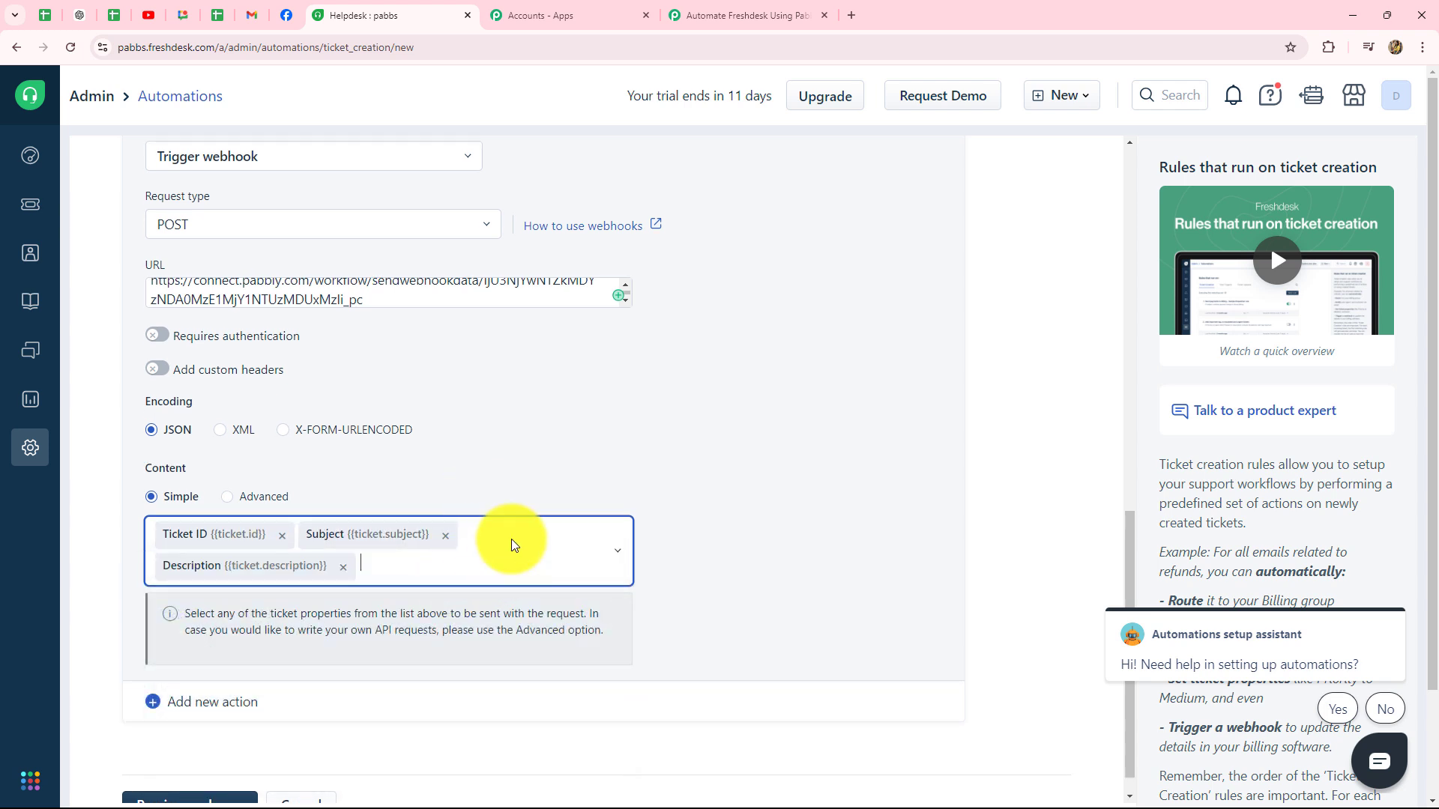
Step: Add Agent name and Agent Email to the webhook content, then close the property list
click(498, 546)
scroll(340, 678, down, 5)
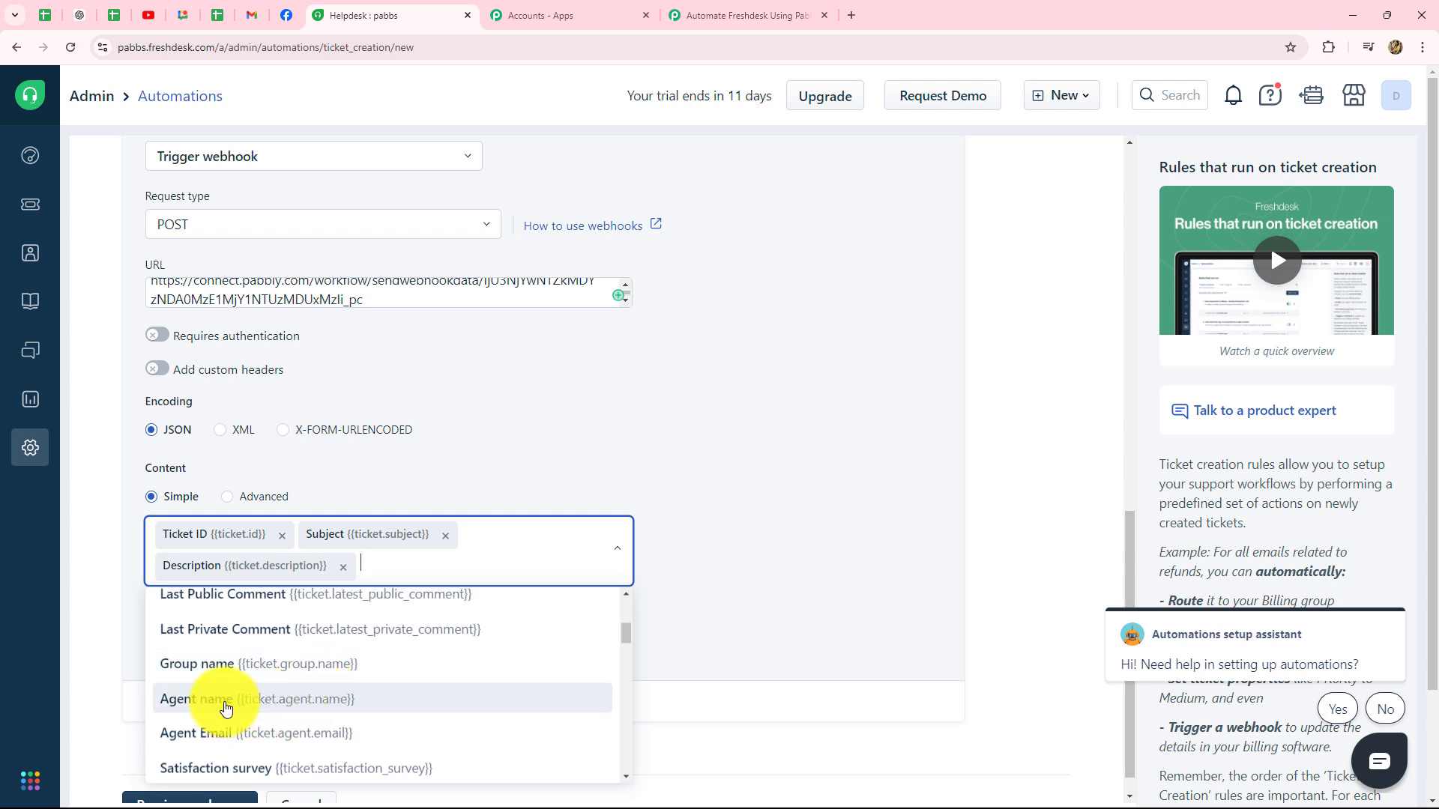
click(226, 708)
click(578, 552)
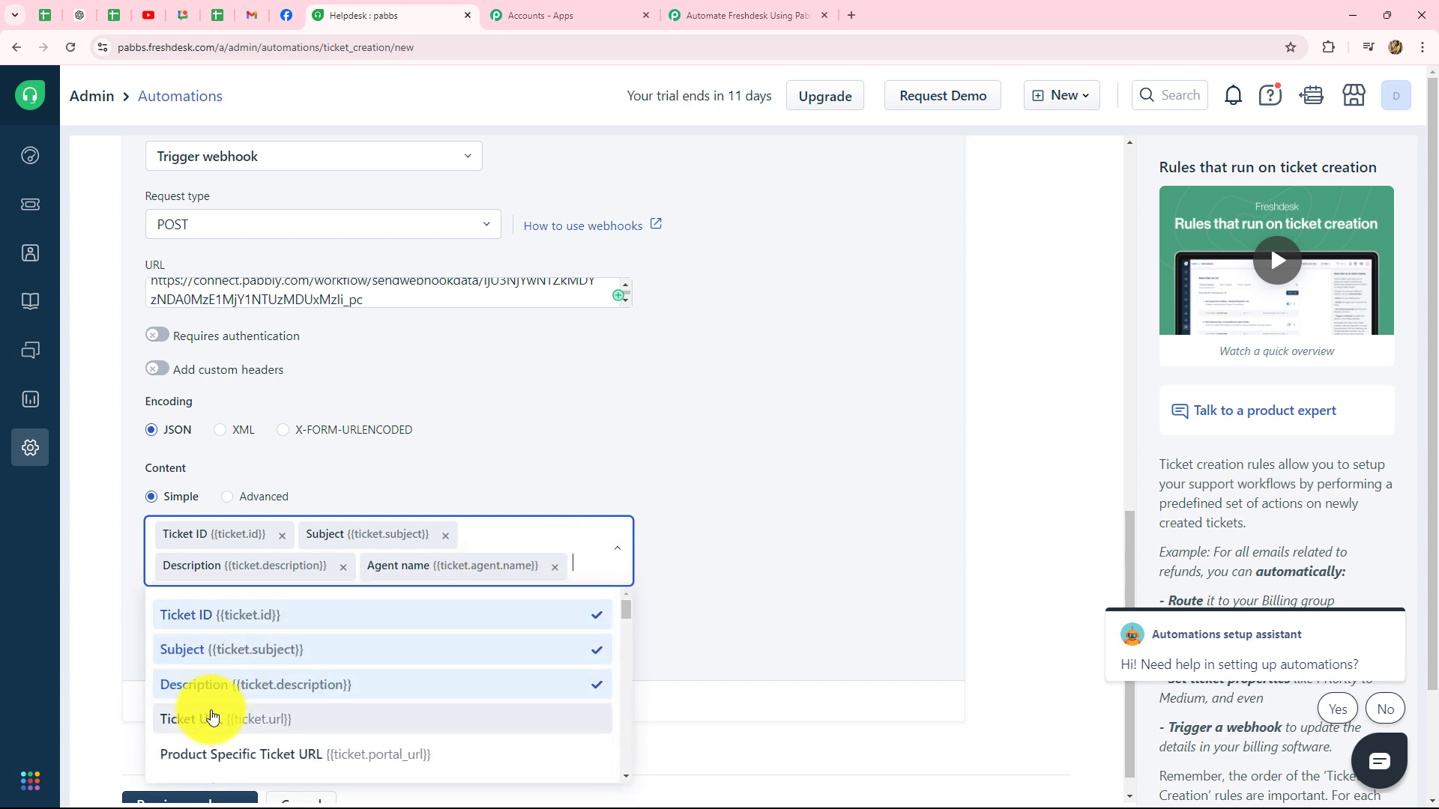
scroll(214, 715, down, 5)
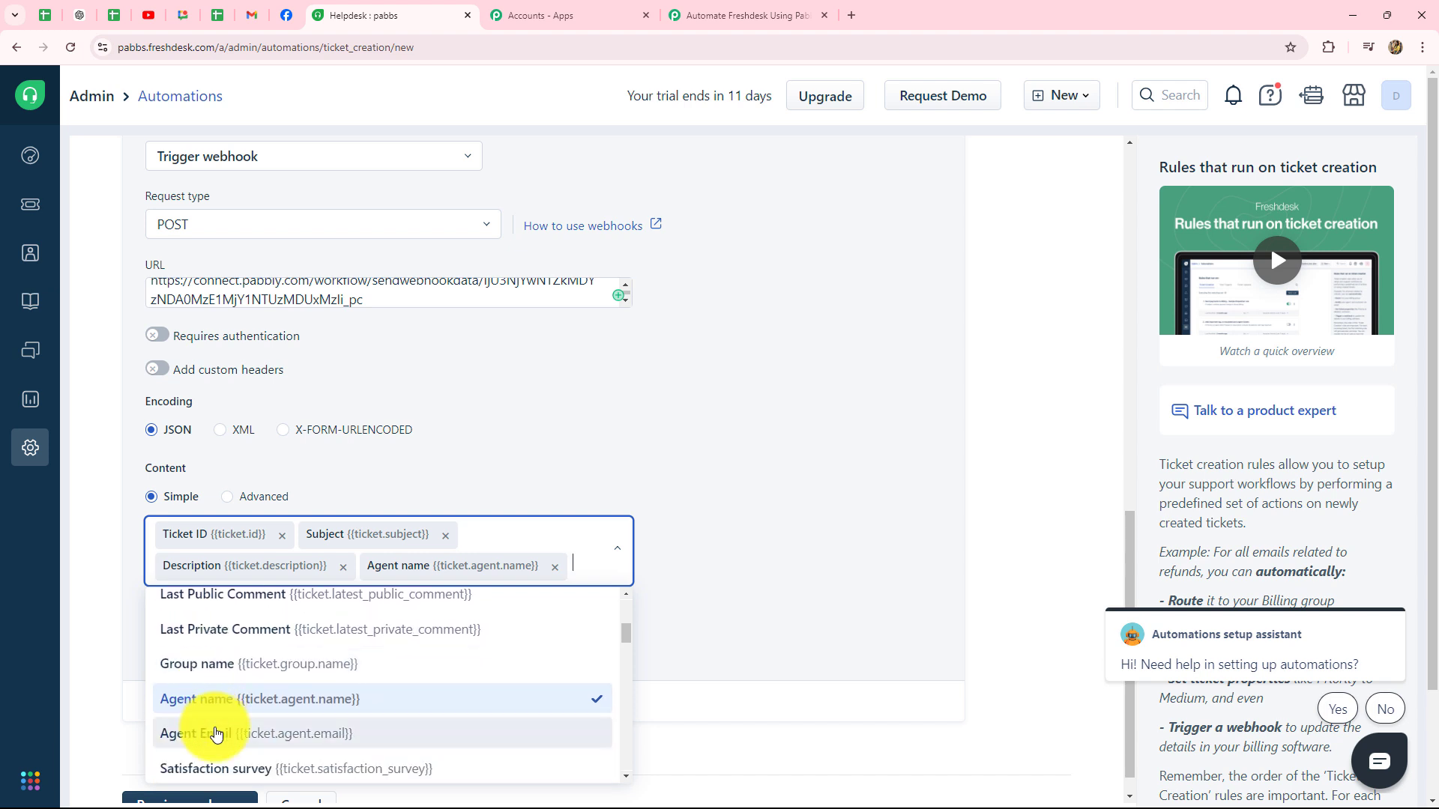
click(215, 733)
click(389, 602)
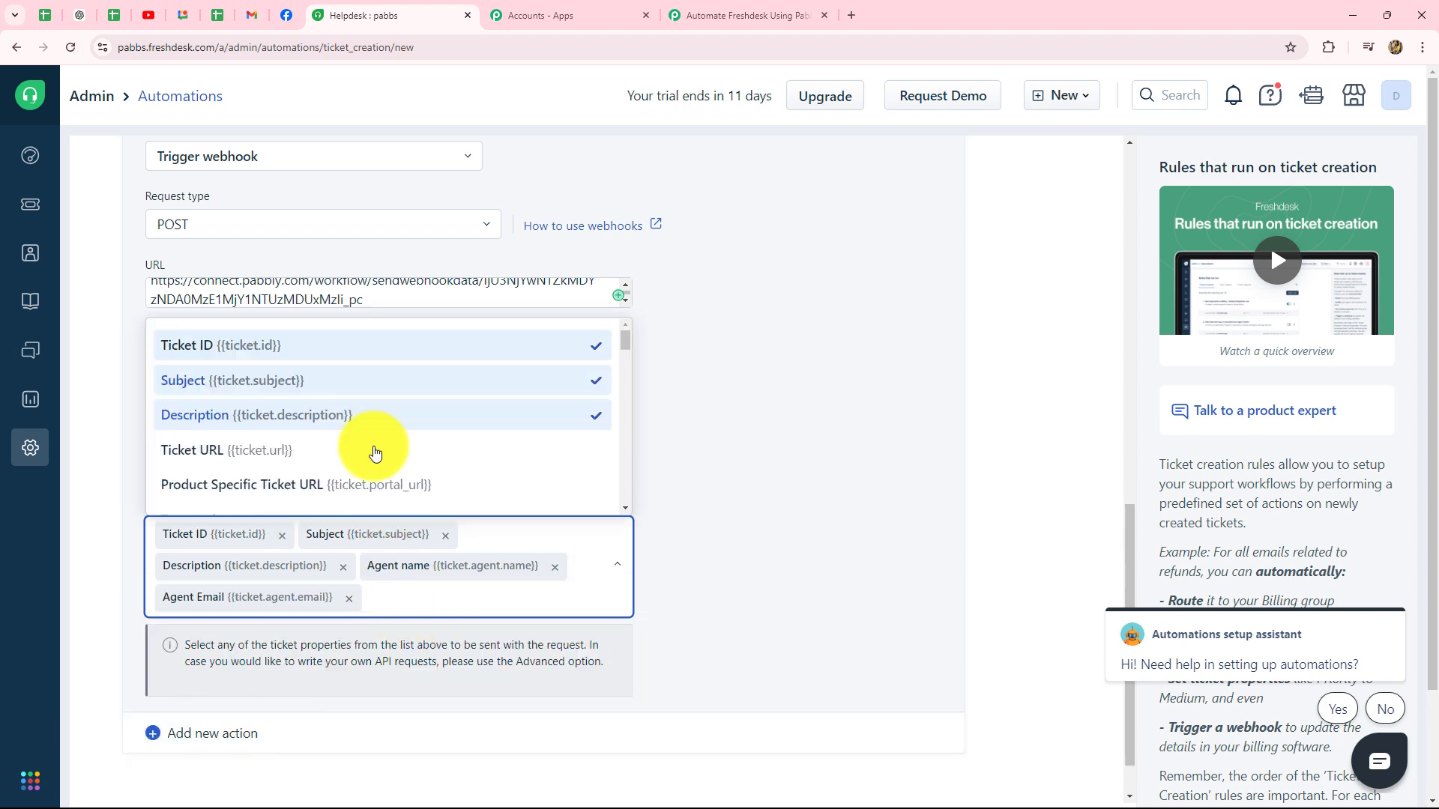
scroll(307, 412, down, 6)
scroll(307, 415, down, 2)
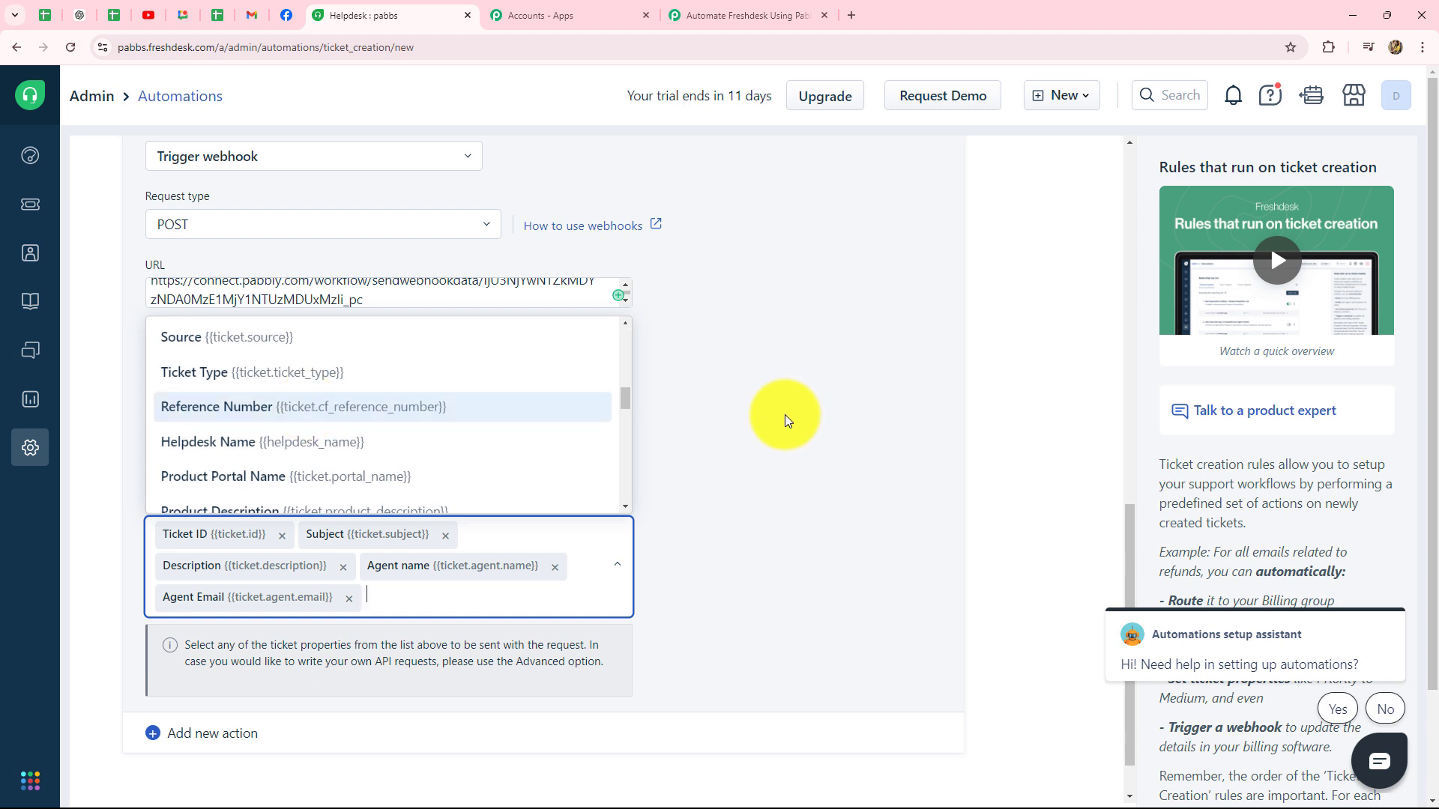
click(785, 420)
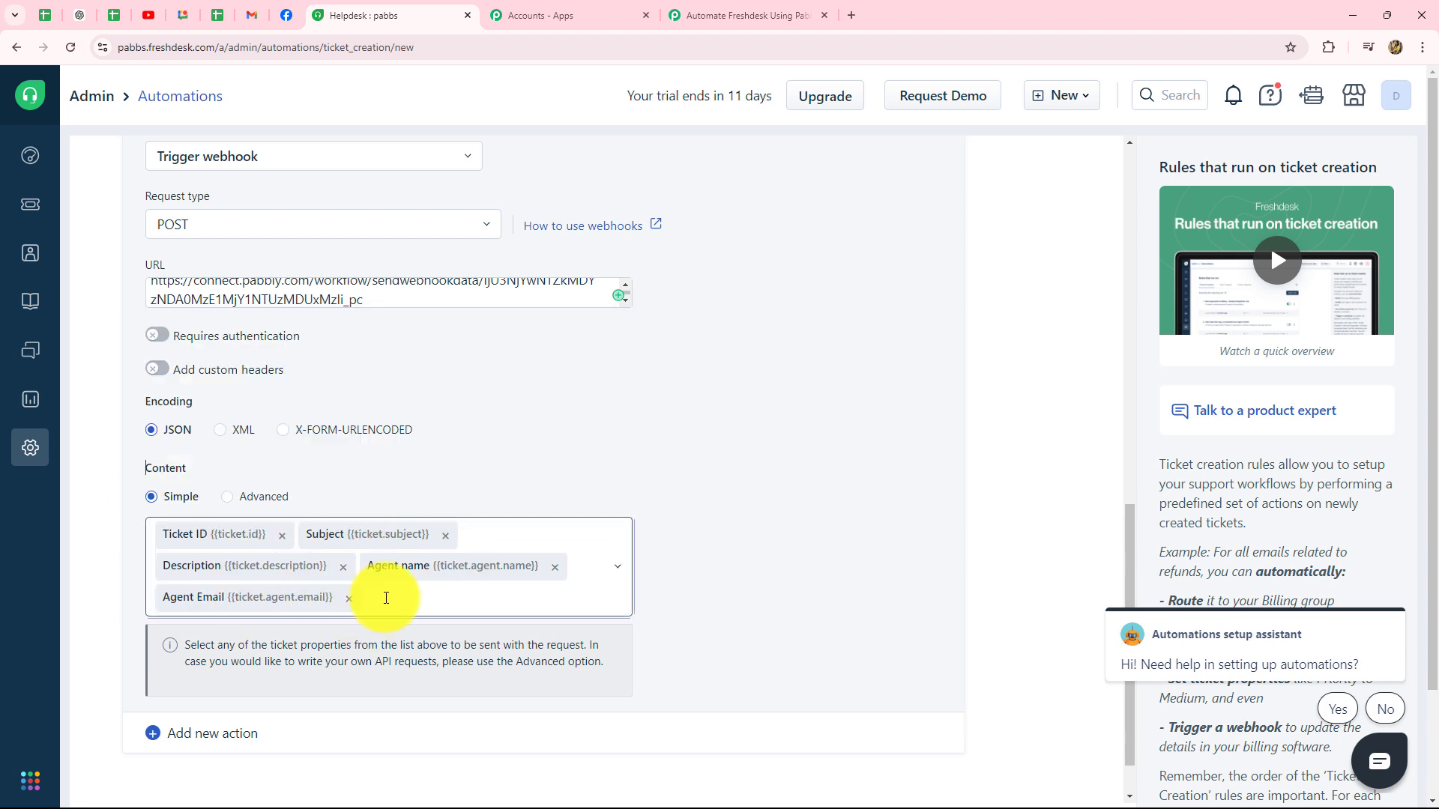
scroll(386, 598, down, 1)
scroll(427, 331, up, 3)
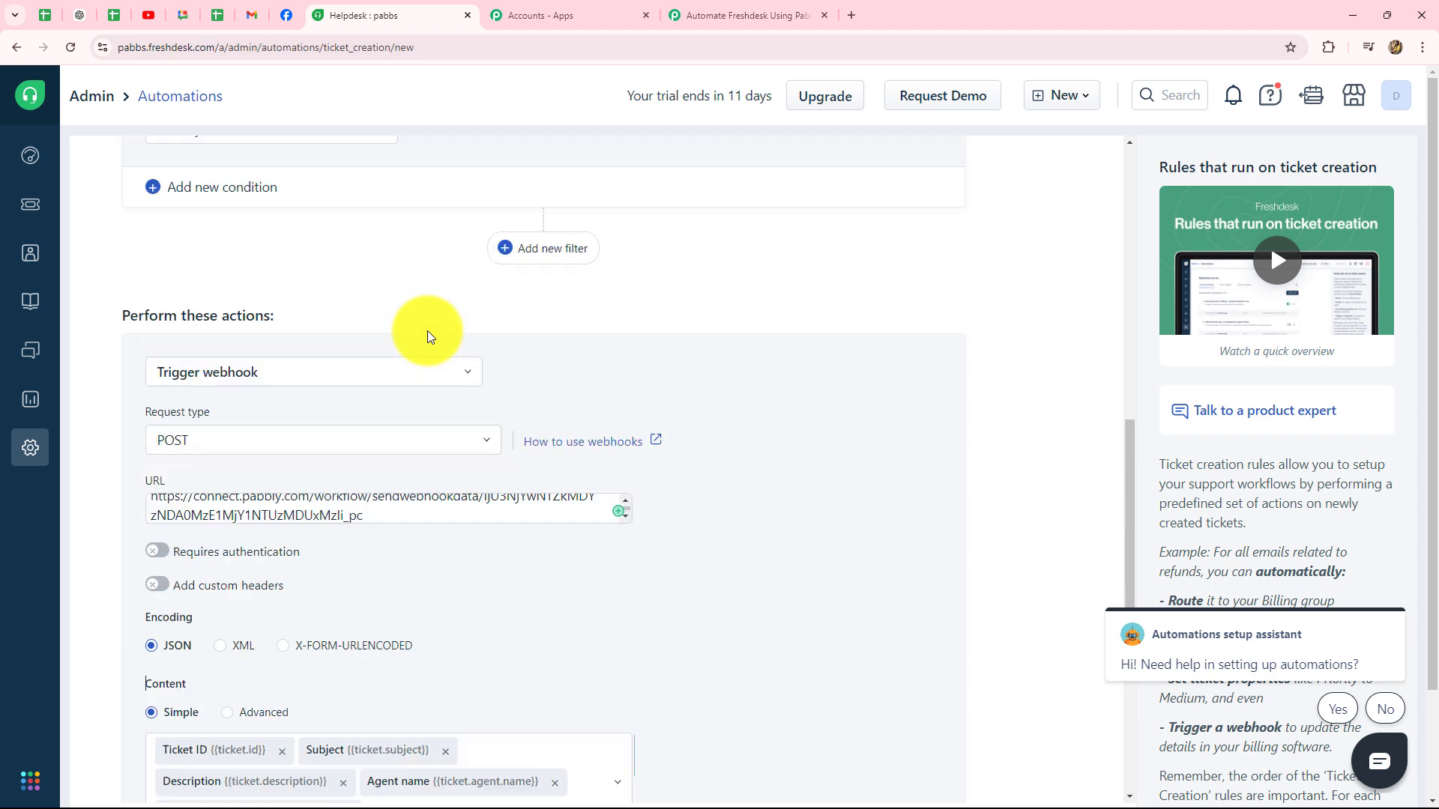
scroll(427, 330, down, 3)
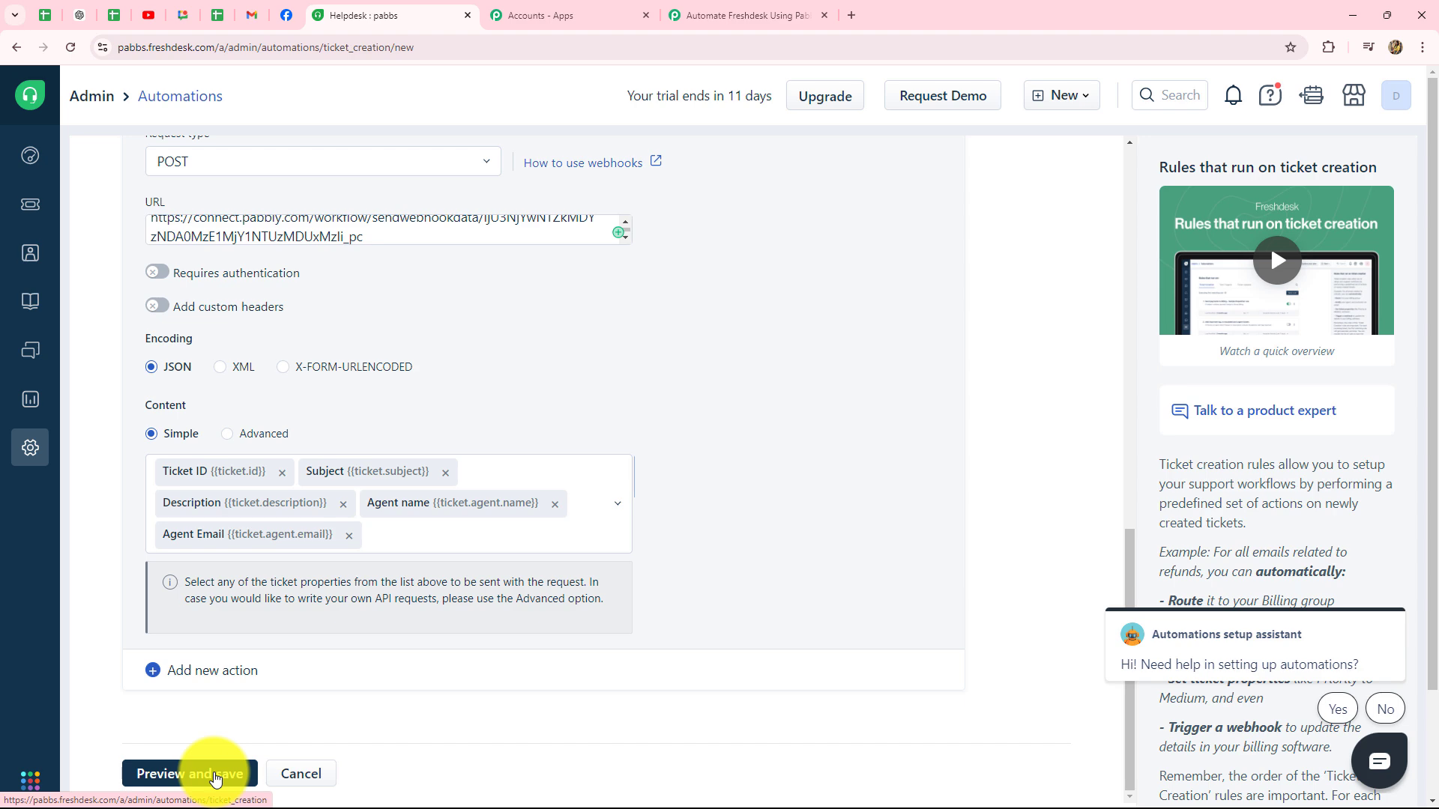
Step: Preview the New Ticket rule summary, then save it enabled at the top of the creation rules
click(214, 777)
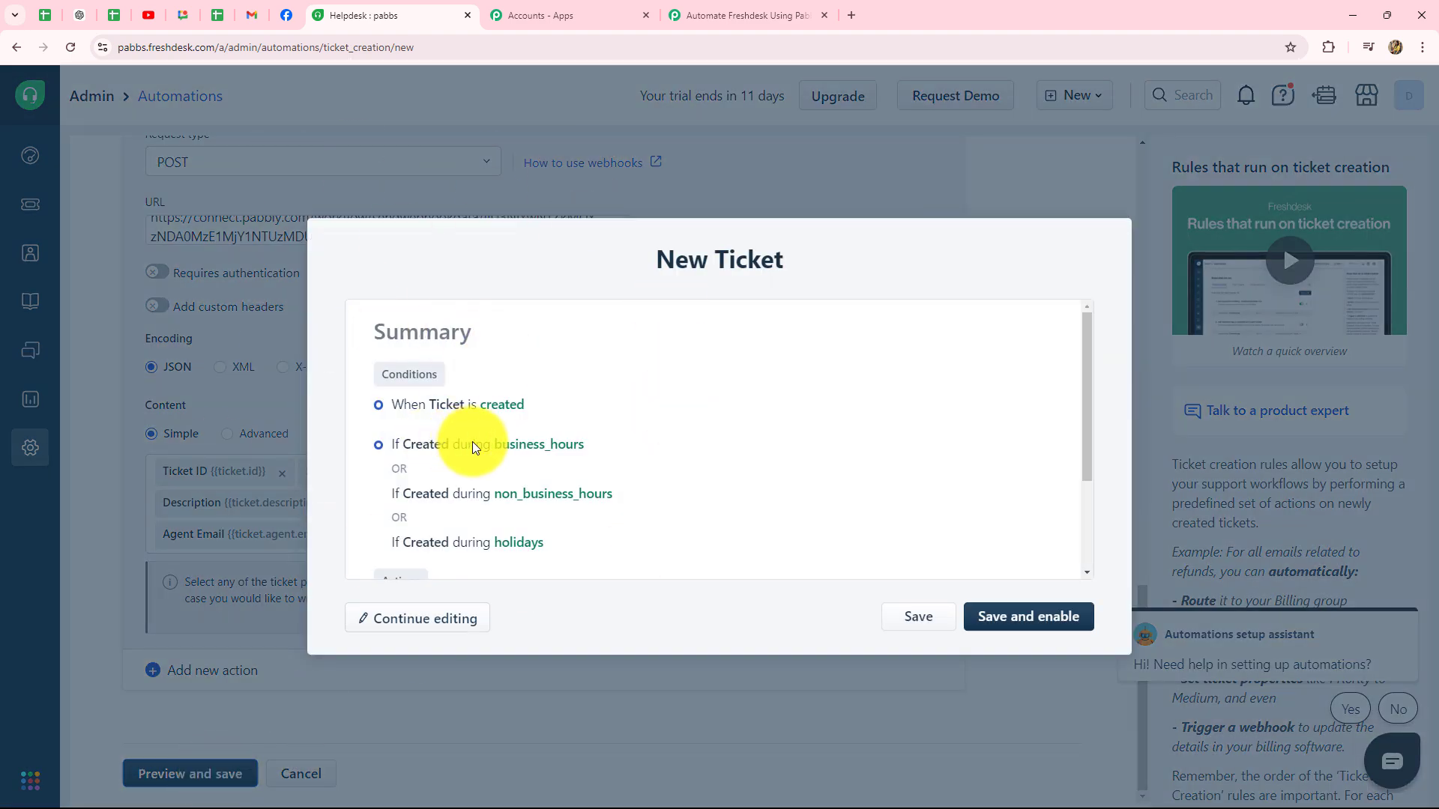
scroll(552, 450, down, 3)
scroll(450, 405, up, 3)
scroll(411, 378, down, 3)
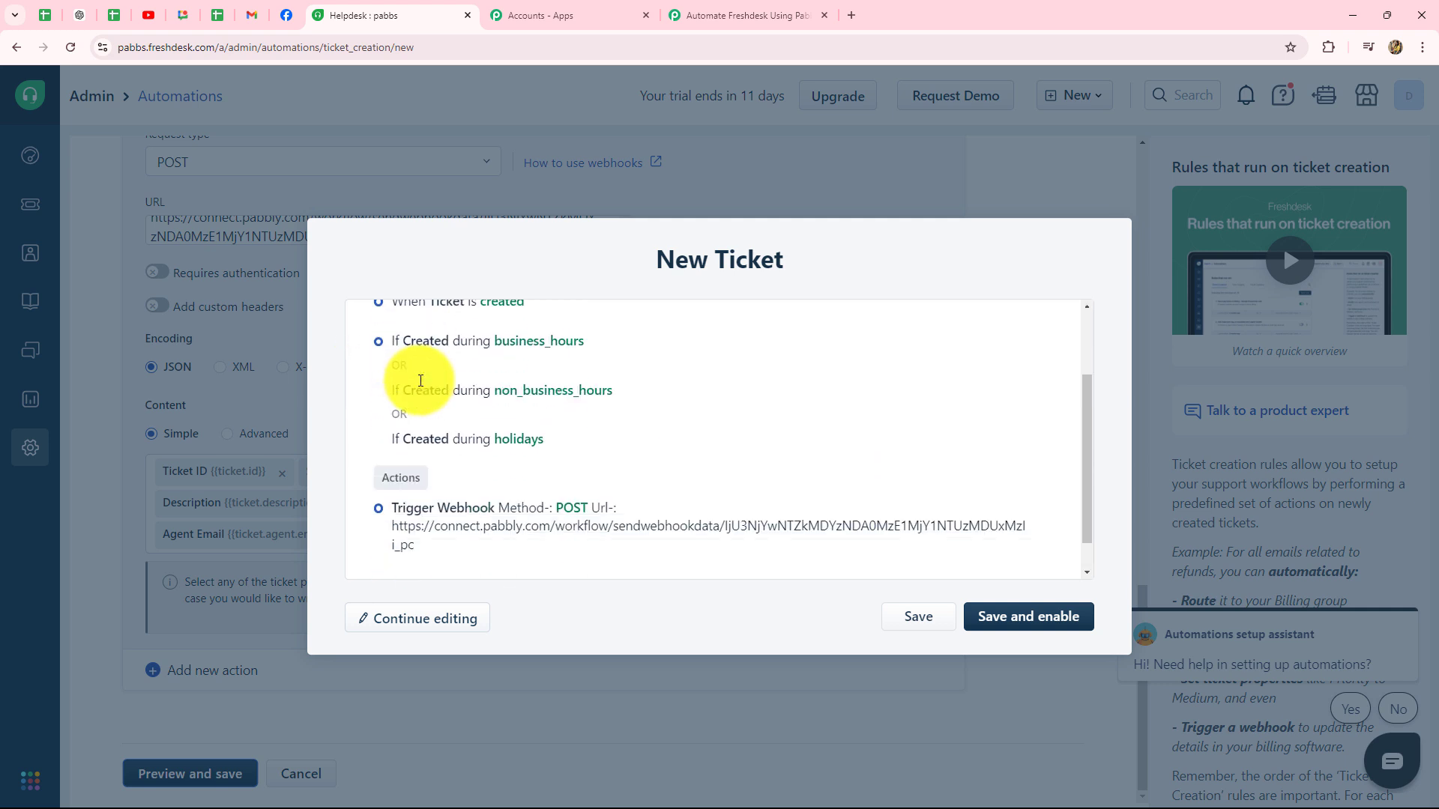
scroll(475, 385, up, 3)
scroll(478, 399, down, 2)
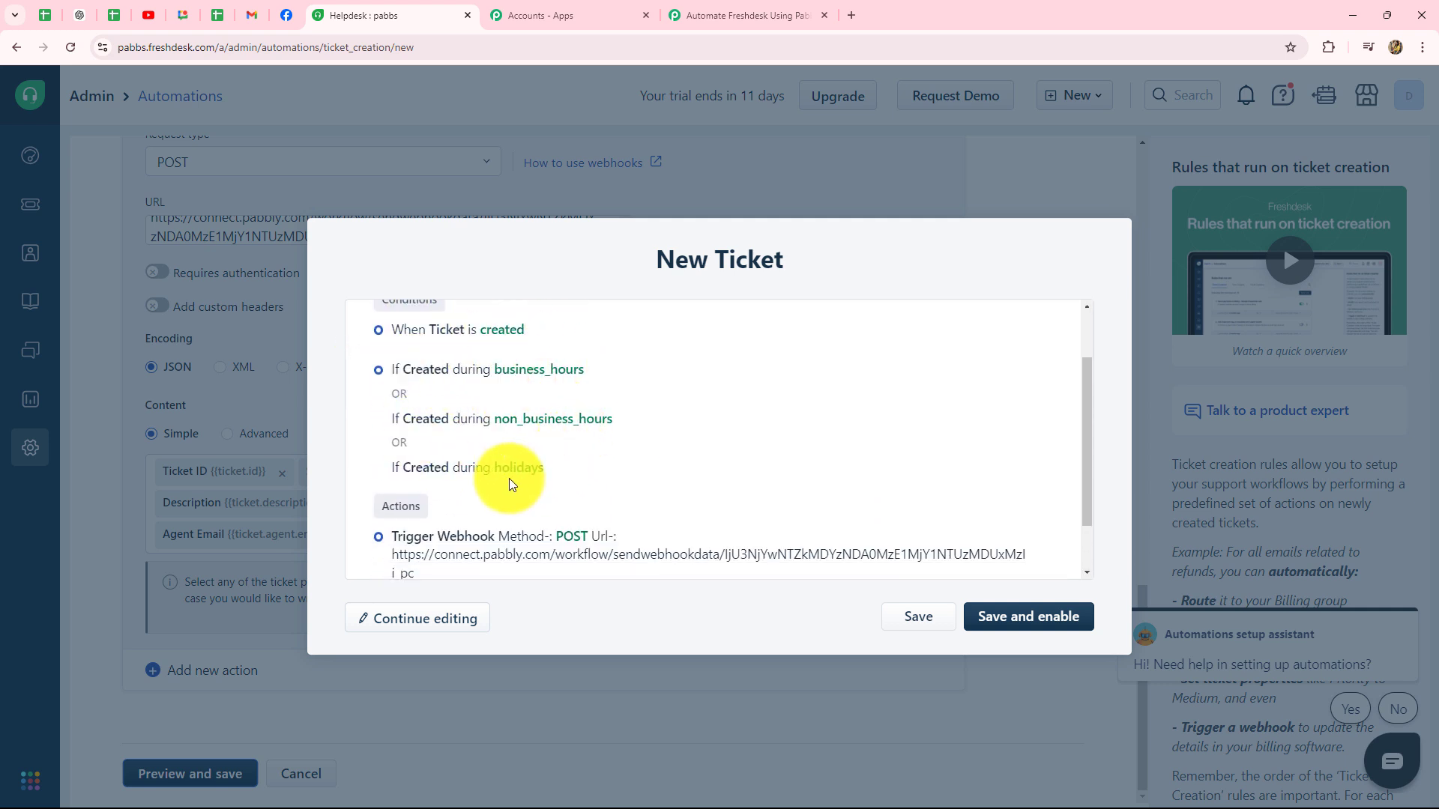
scroll(508, 485, down, 1)
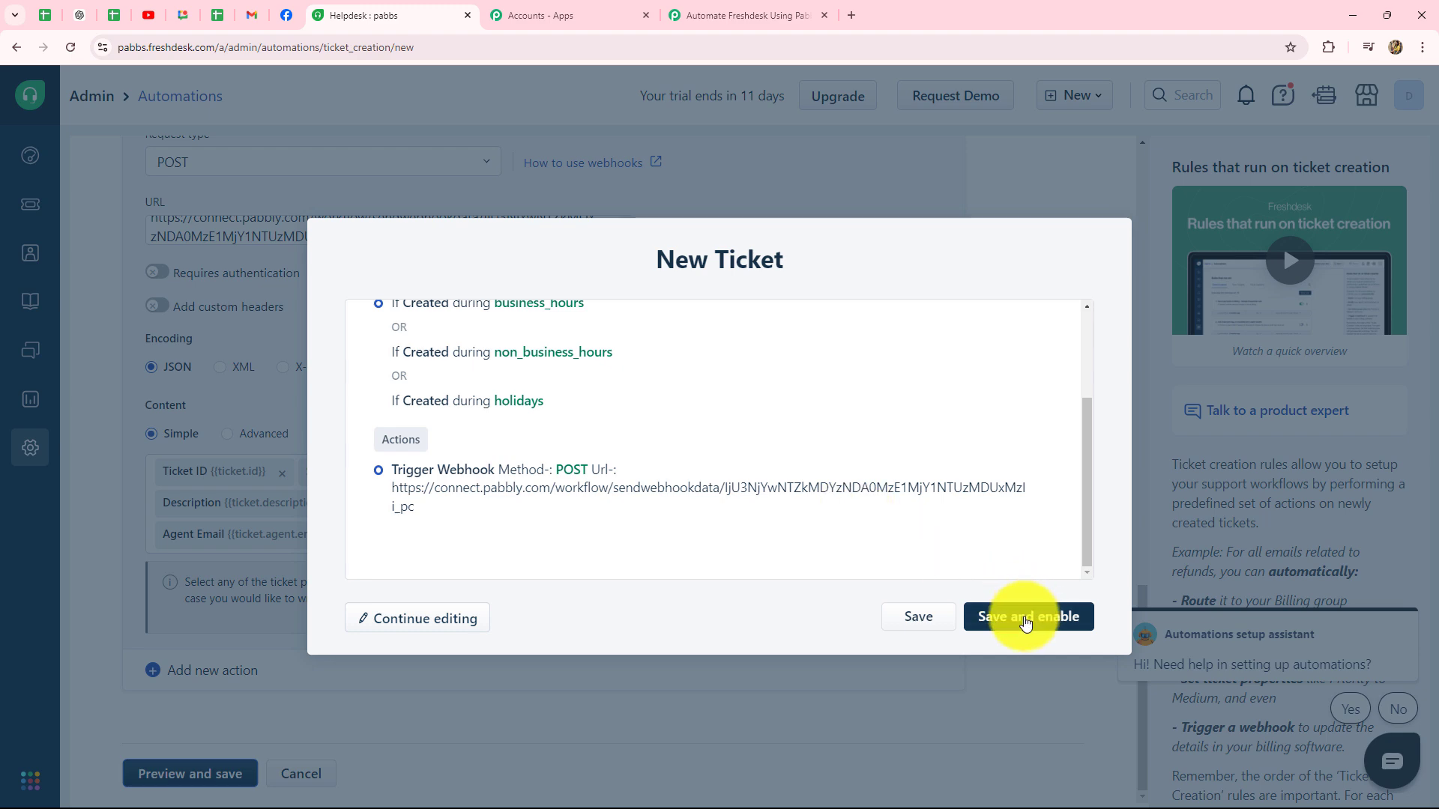
click(1025, 623)
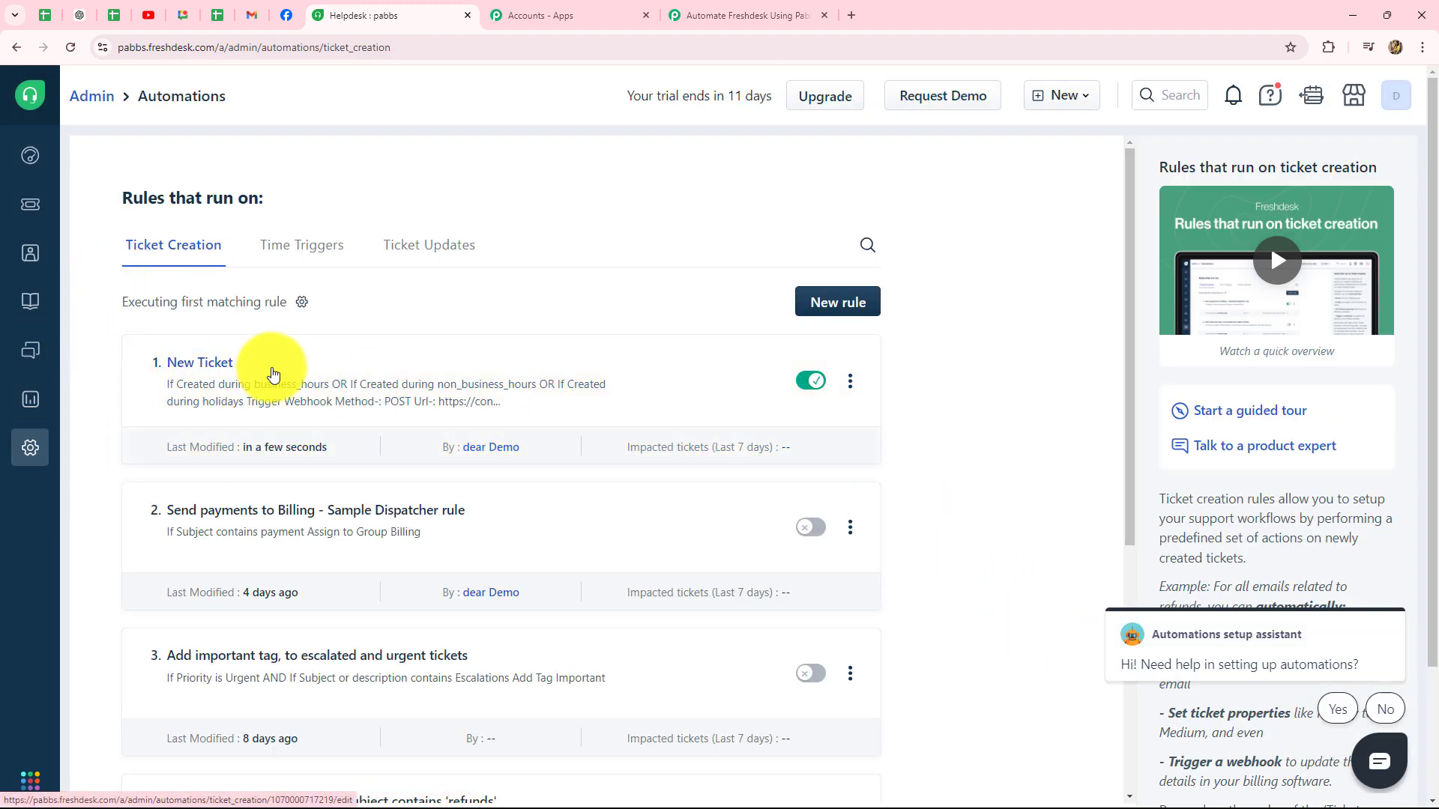
Step: Return to Pabbly Connect and review the Freshdesk New Ticket trigger's Webhook URL section awaiting a response
click(725, 12)
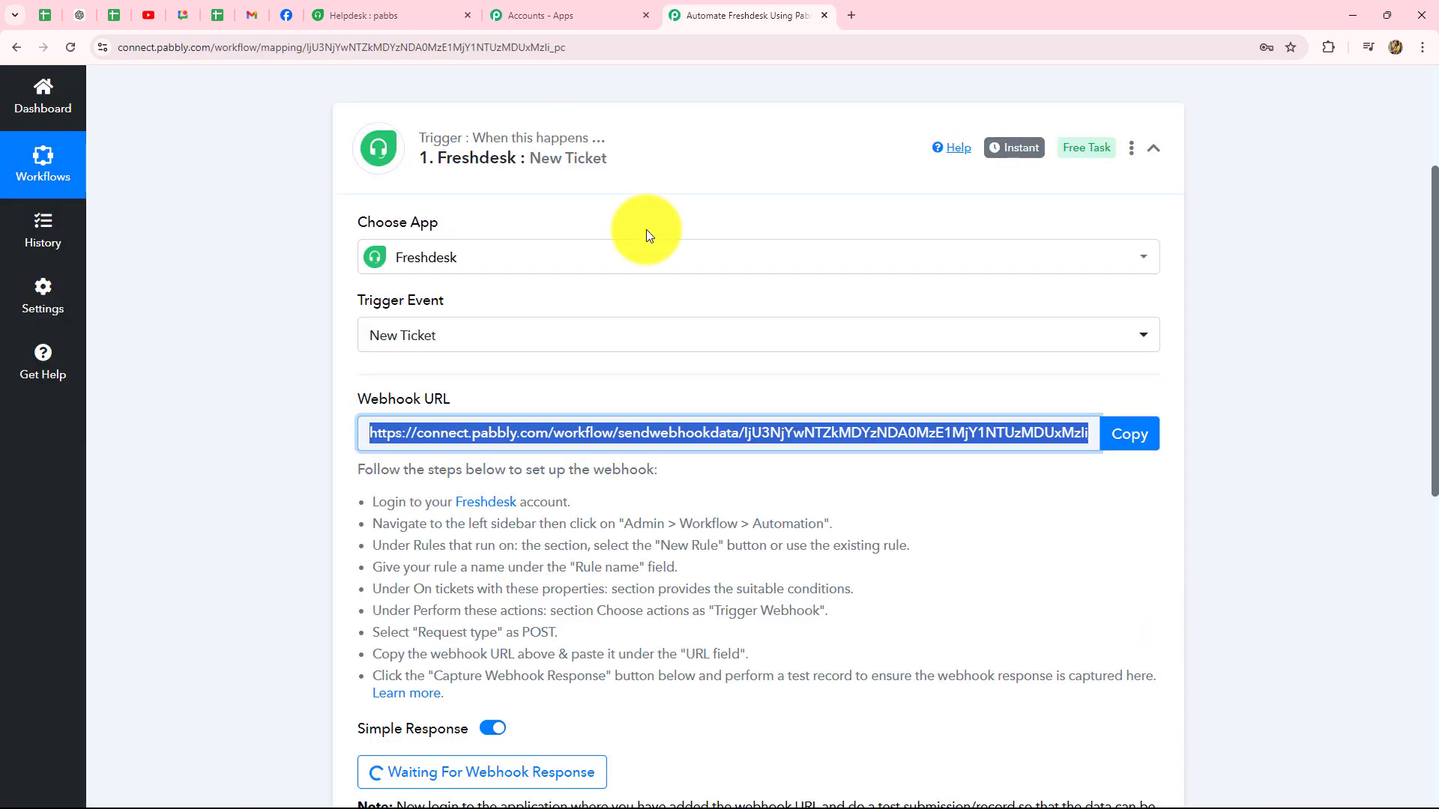
scroll(606, 334, down, 4)
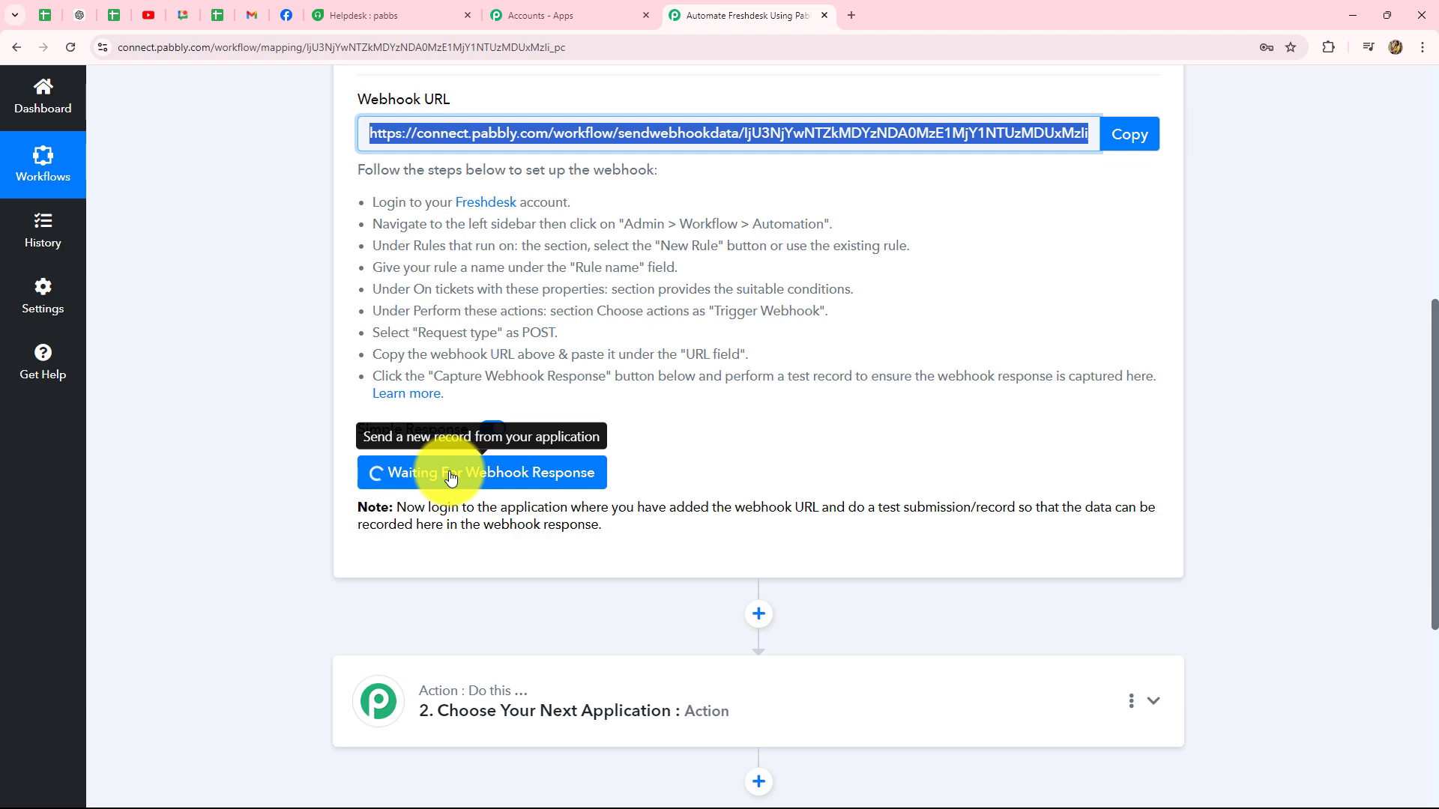
scroll(465, 285, up, 2)
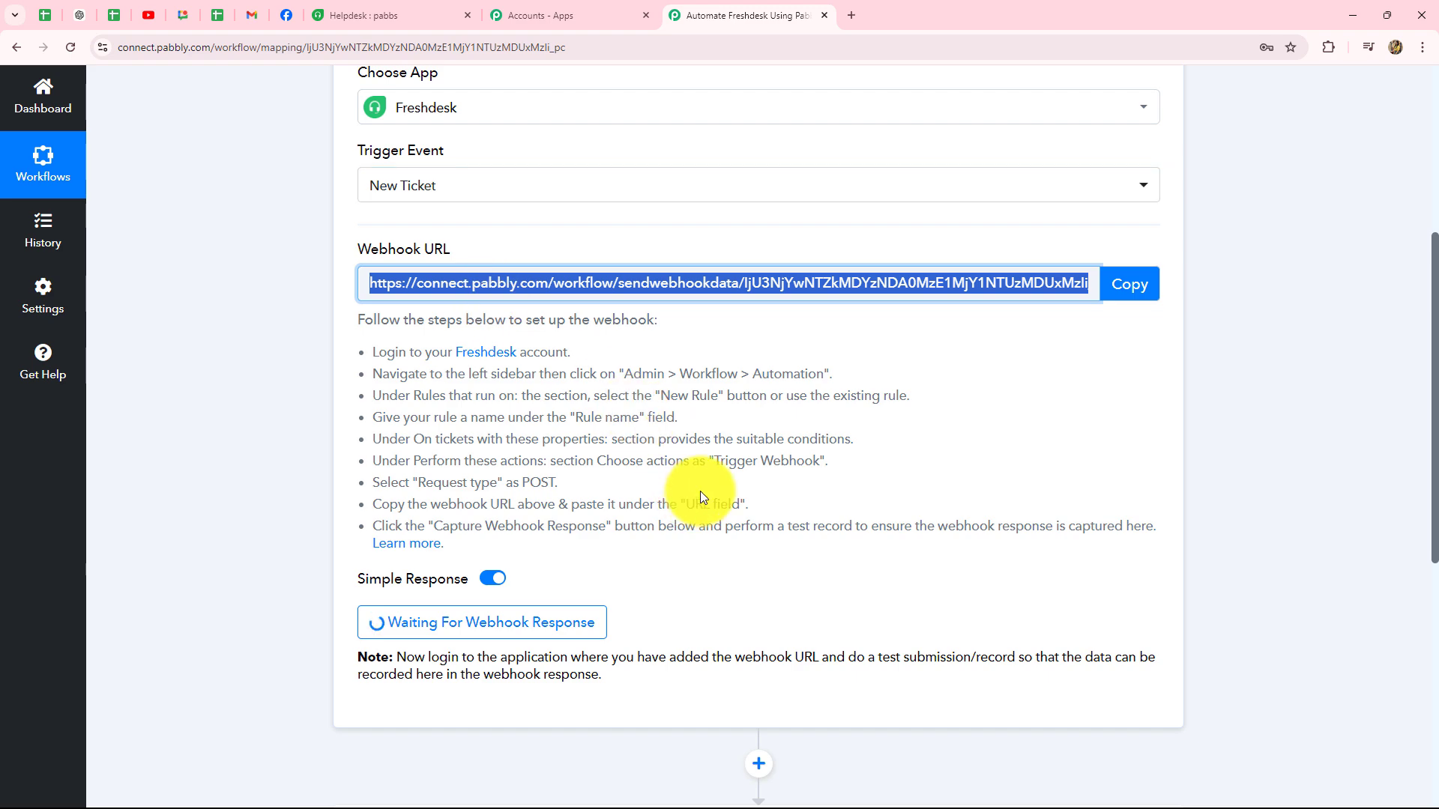
scroll(684, 678, down, 3)
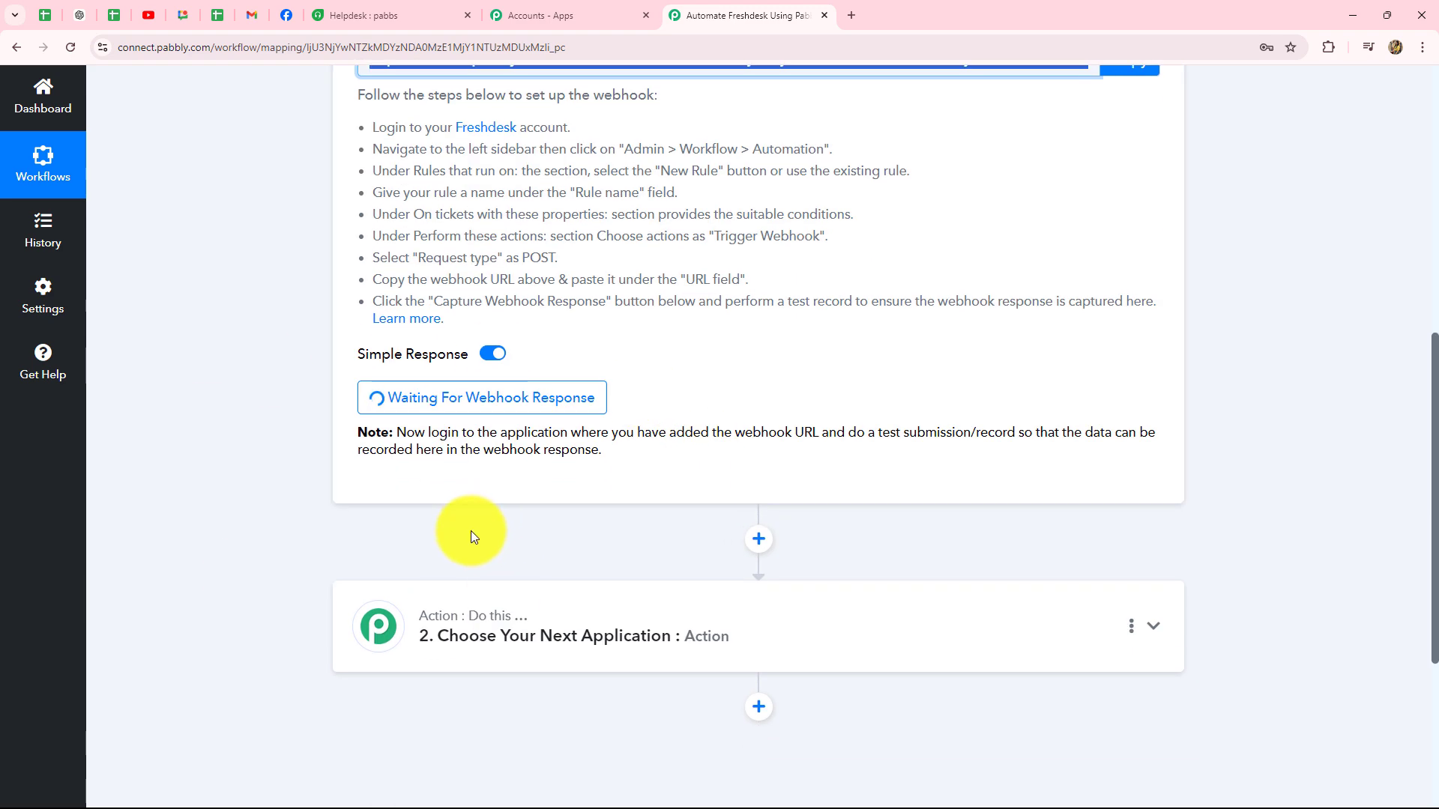
Step: Start a new Freshdesk ticket from the Tickets list using New > New ticket
click(358, 11)
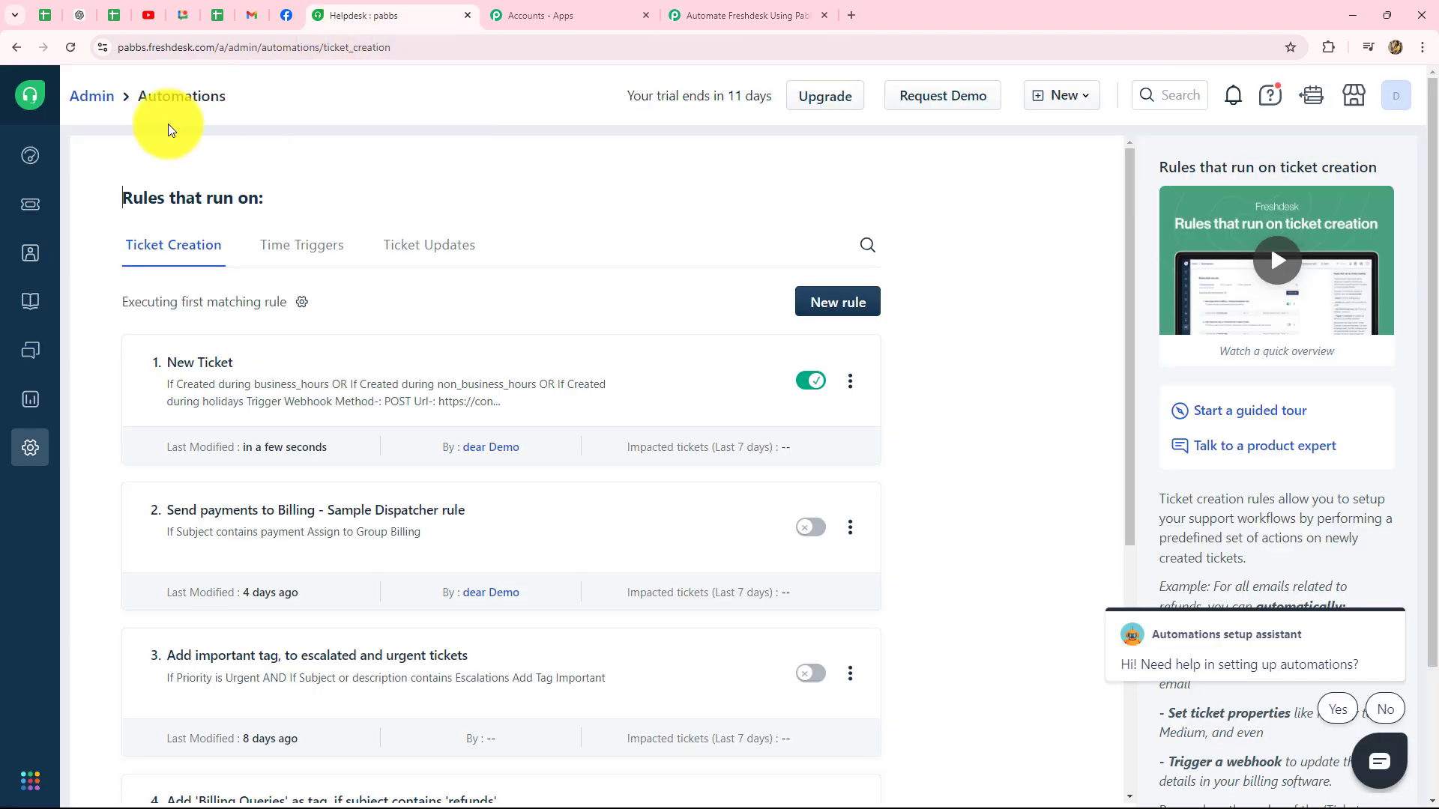
click(30, 207)
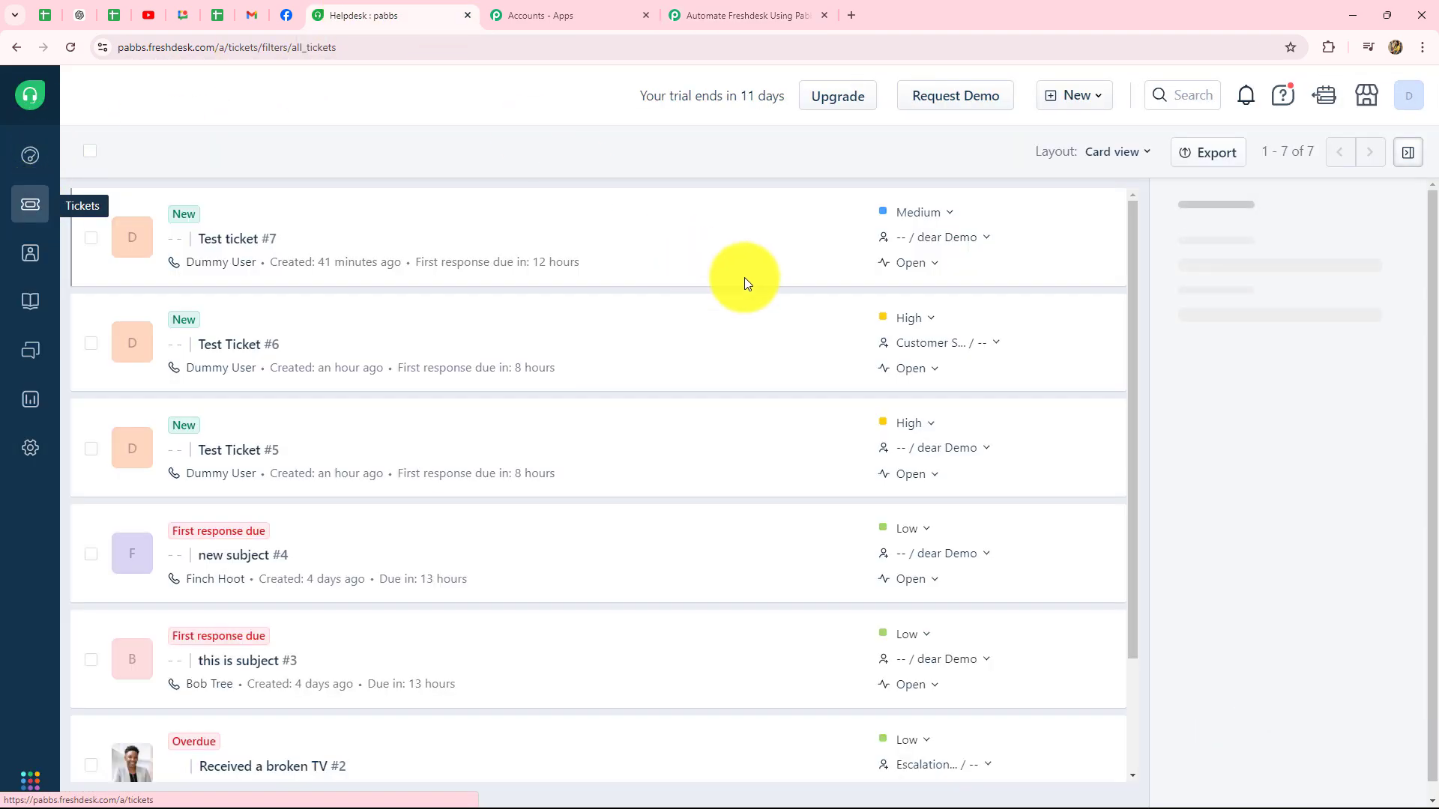
click(1079, 101)
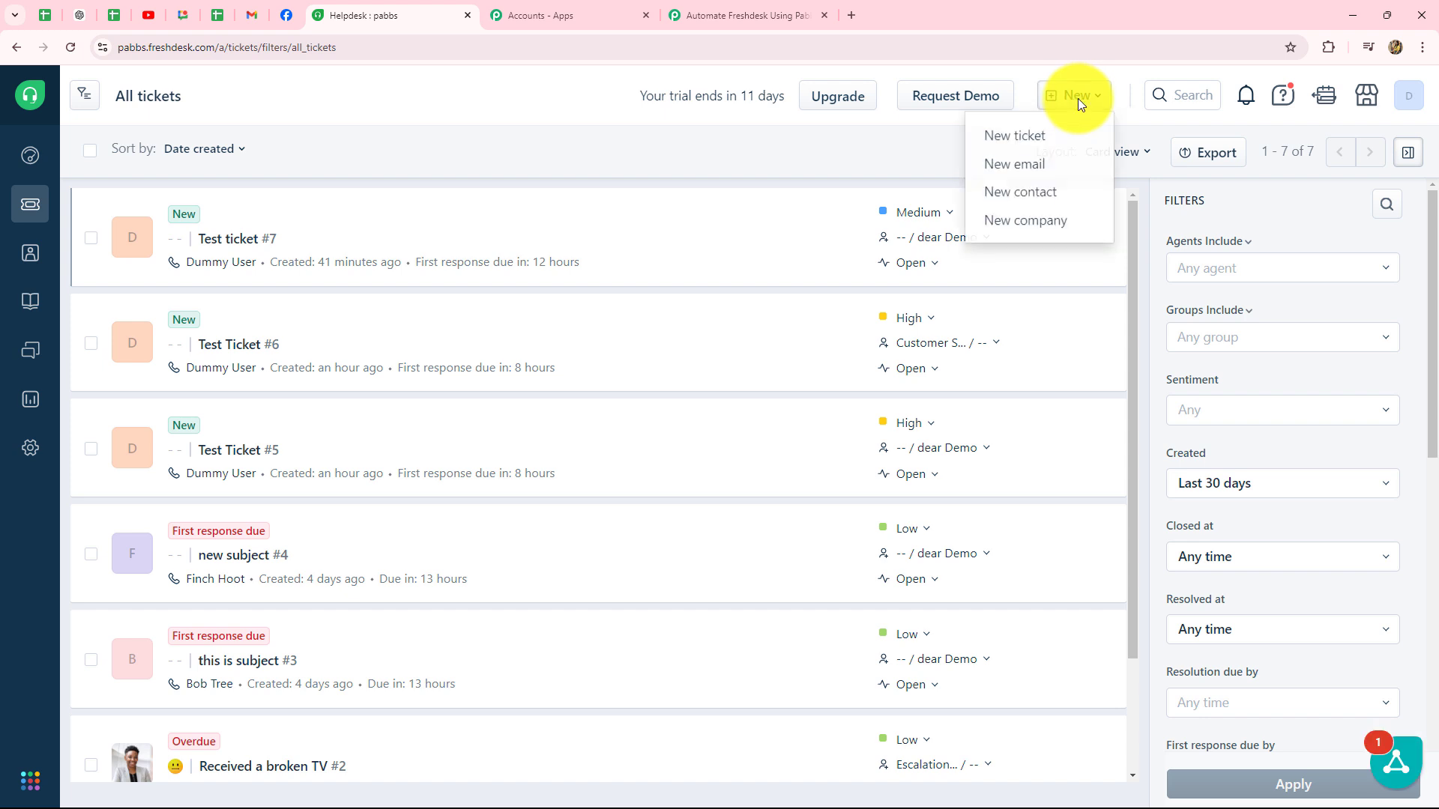
click(1027, 145)
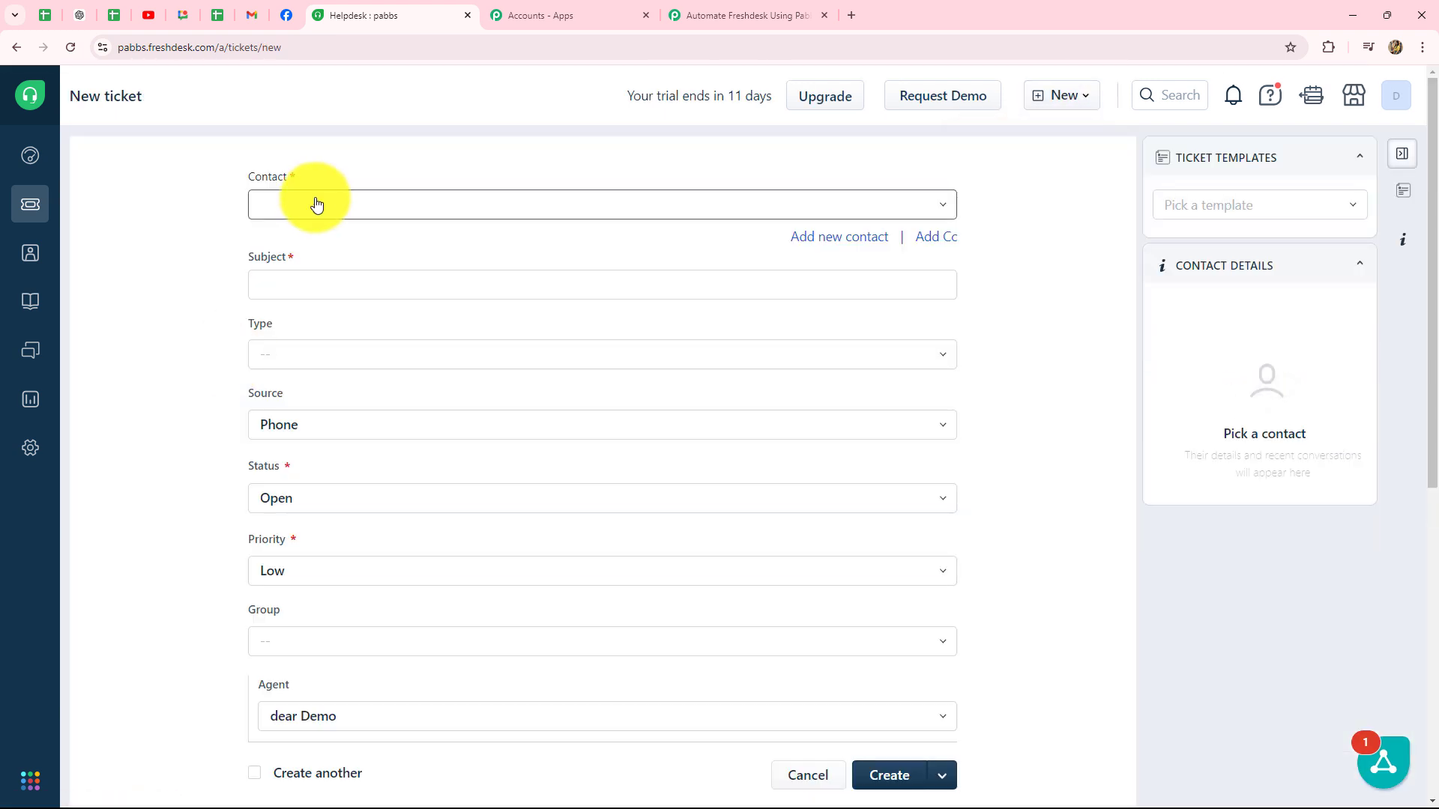
Step: Search the Contact field and pick the dummy test contact
scroll(349, 255, down, 2)
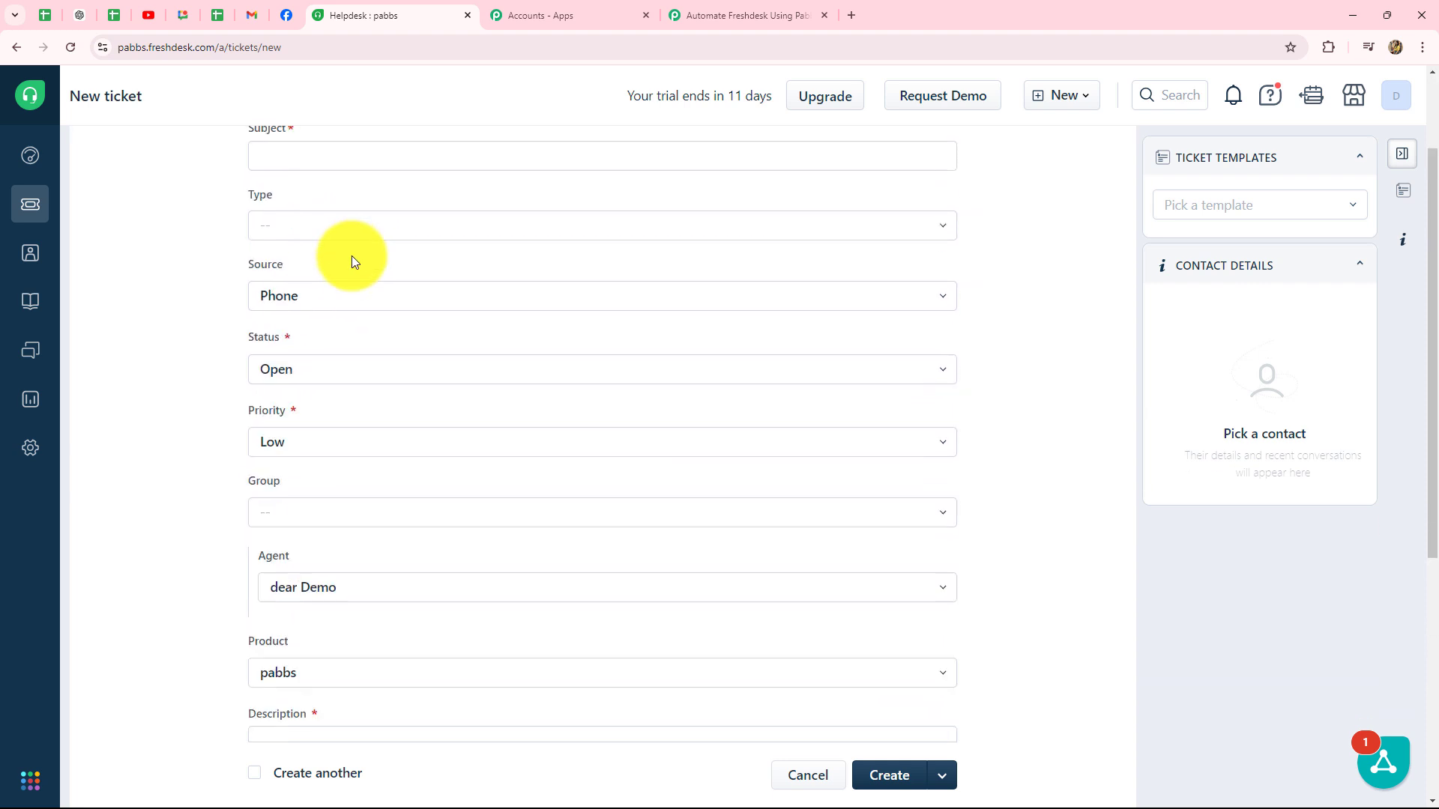
scroll(352, 255, up, 2)
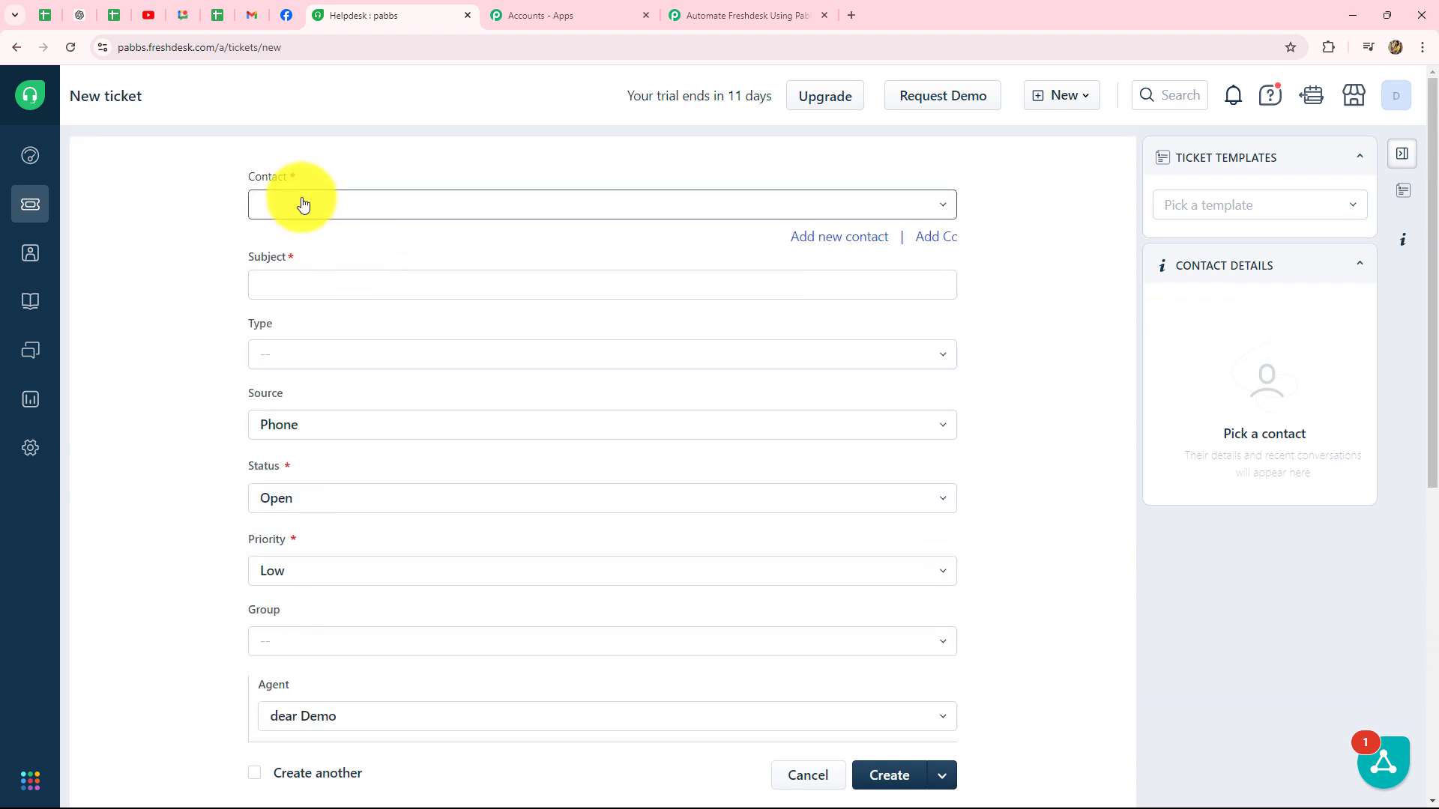
click(303, 203)
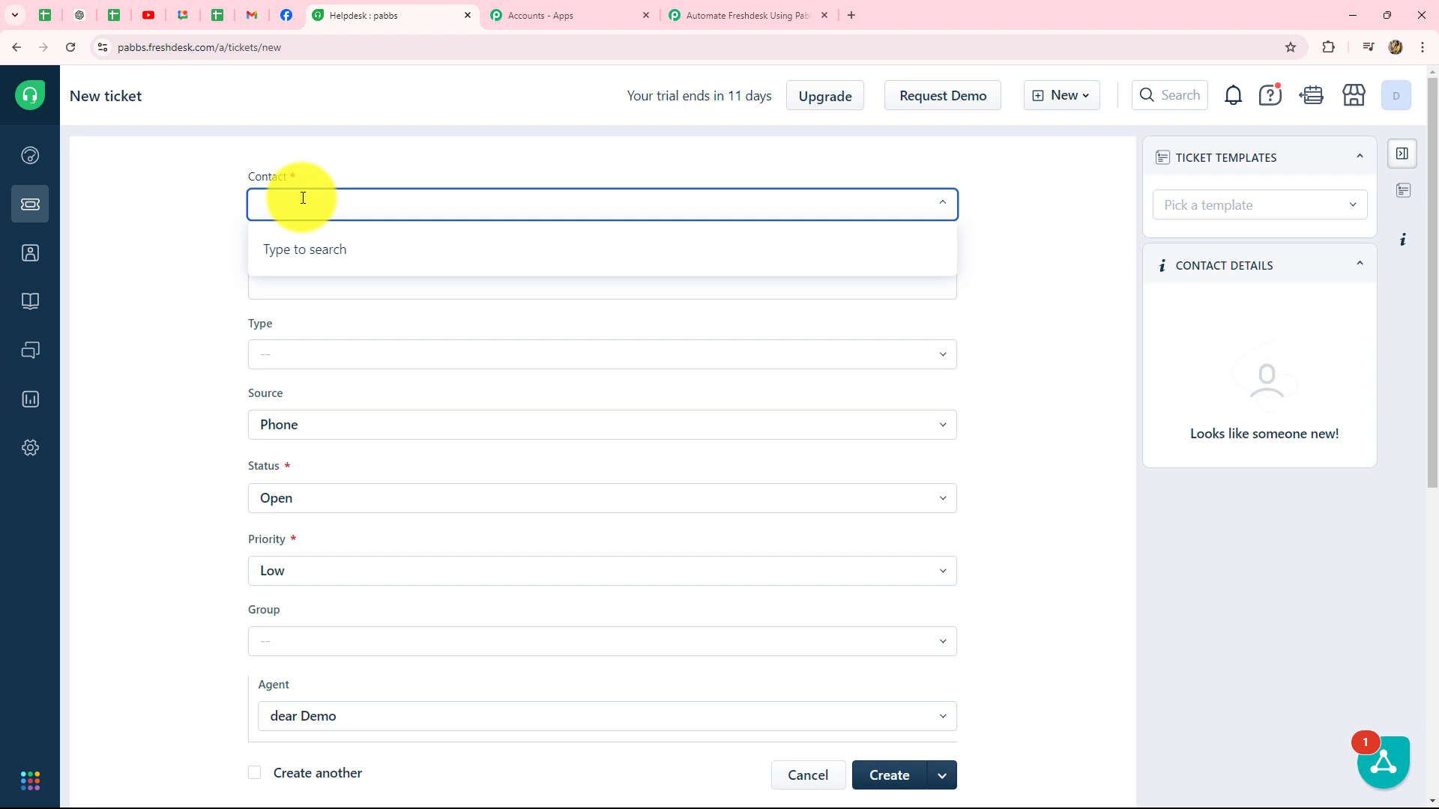
key(Caps_Lock)
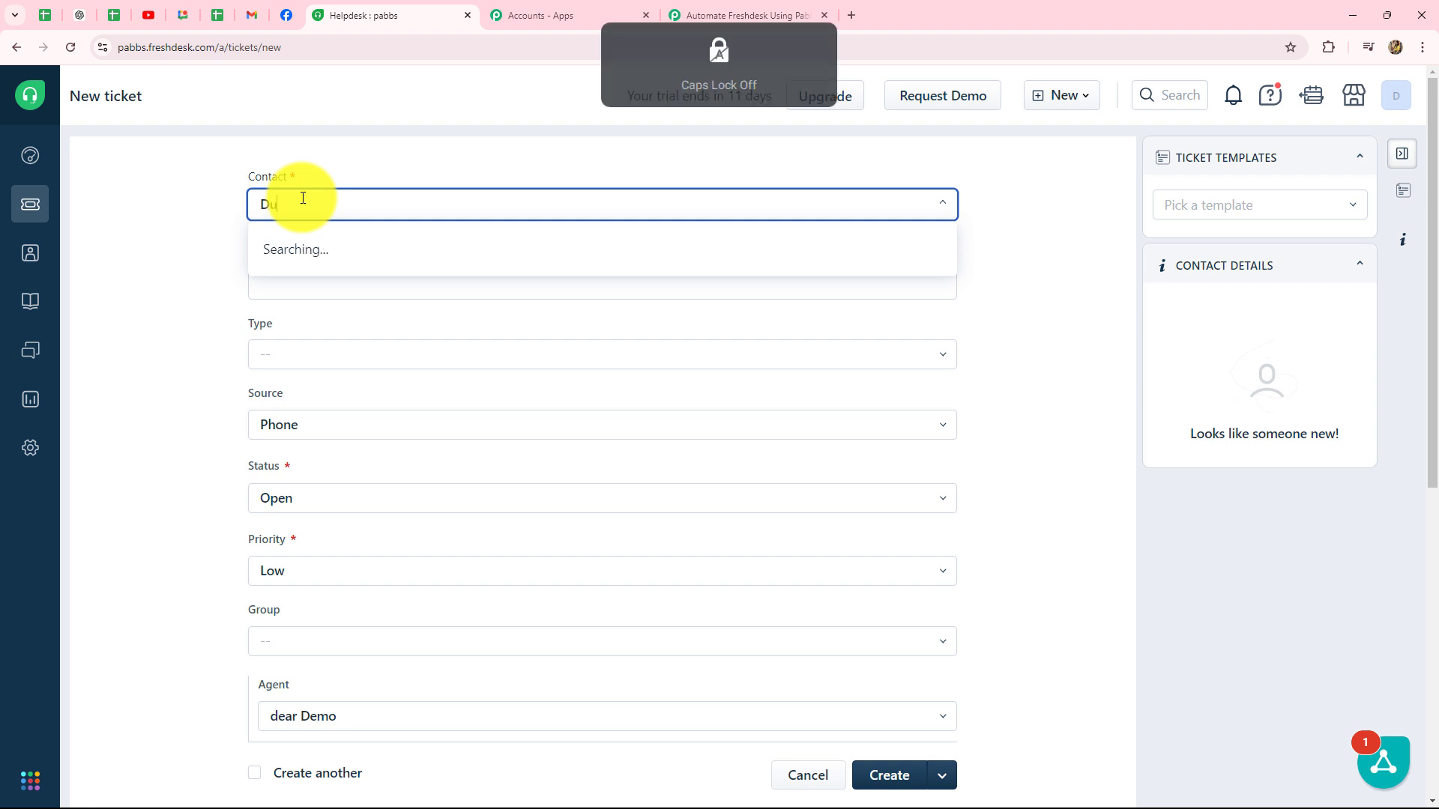
click(364, 249)
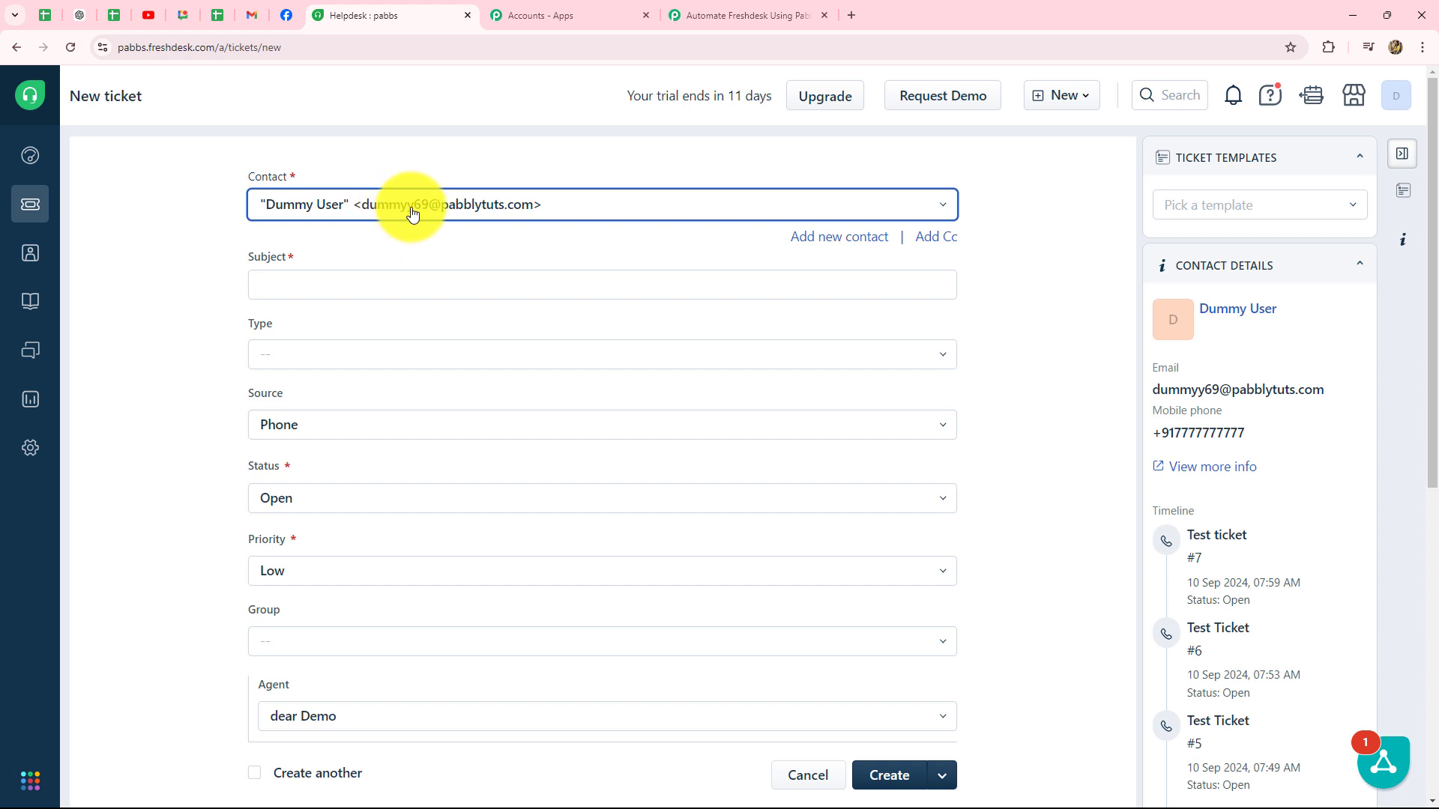
Step: Paste the ticket subject about the order and set the ticket Type to Problem
scroll(497, 215, down, 1)
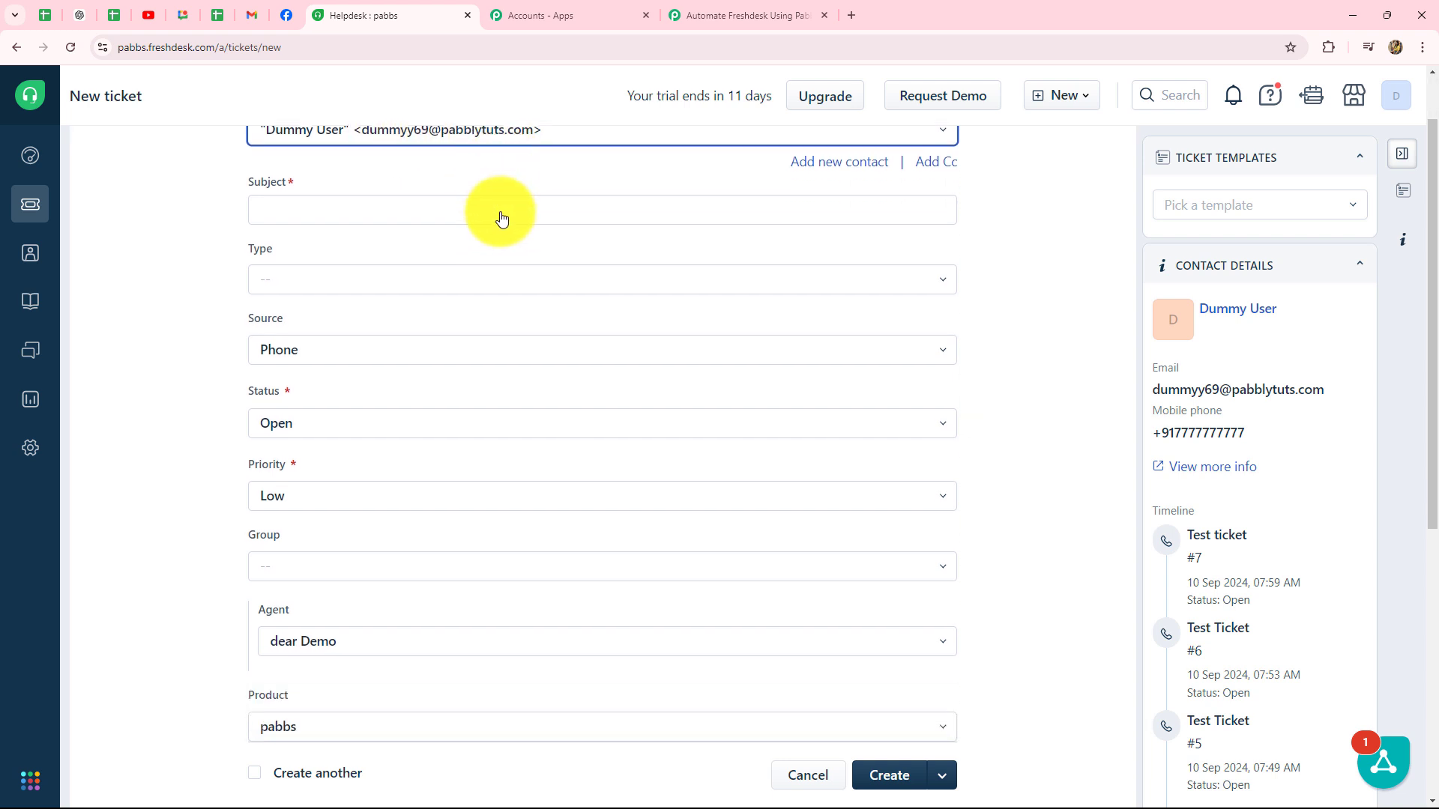
click(302, 209)
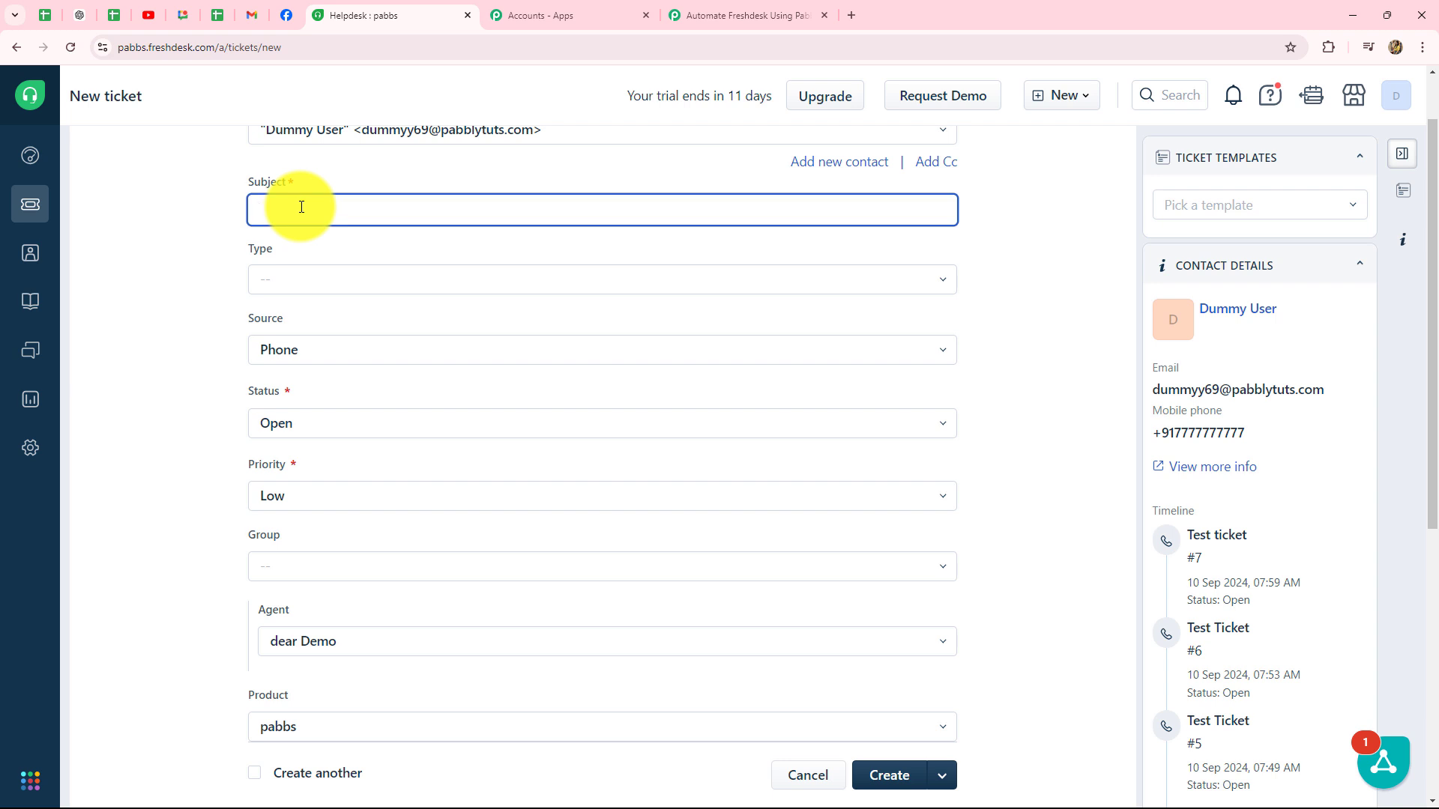
text(Issue with Order #12345 Not Received)
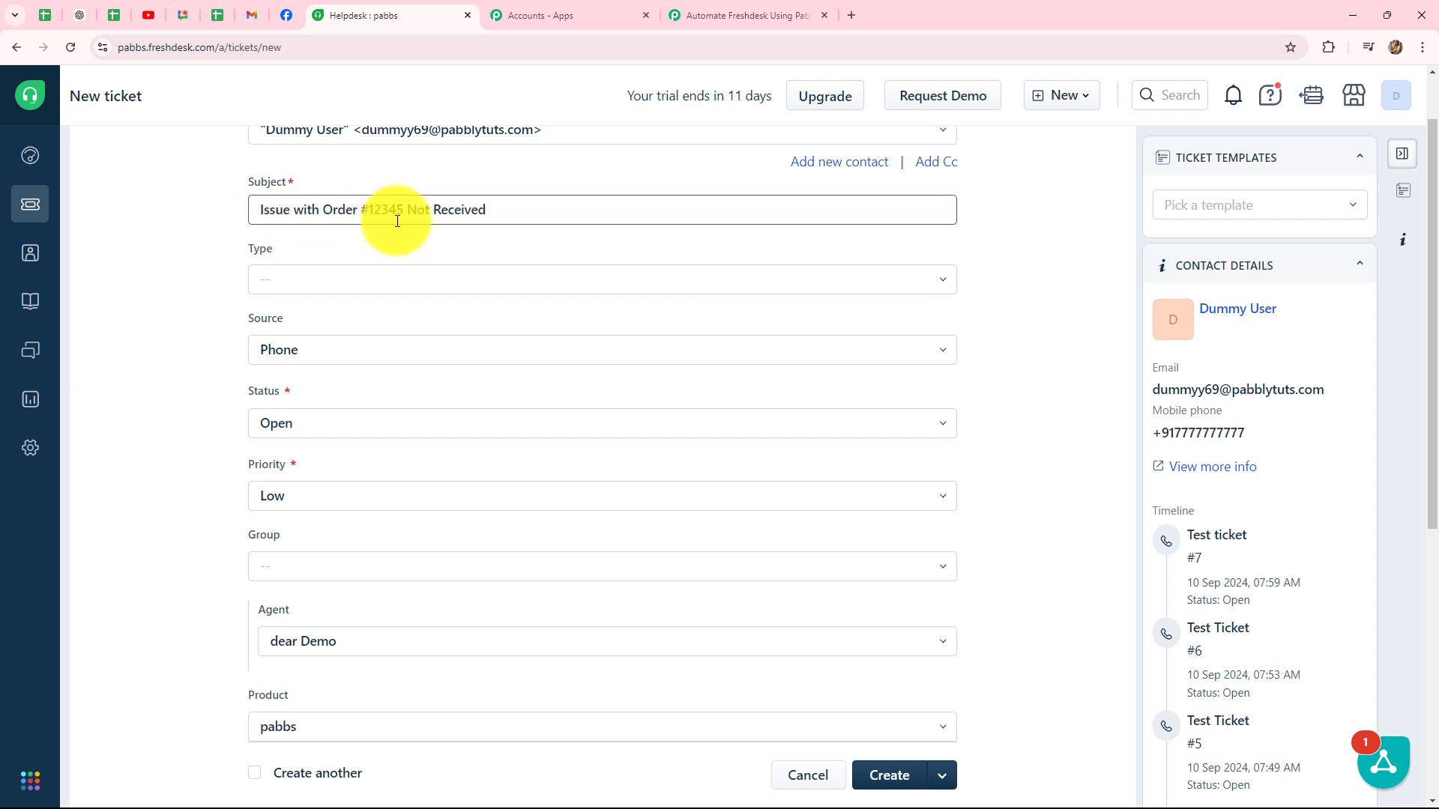
click(277, 280)
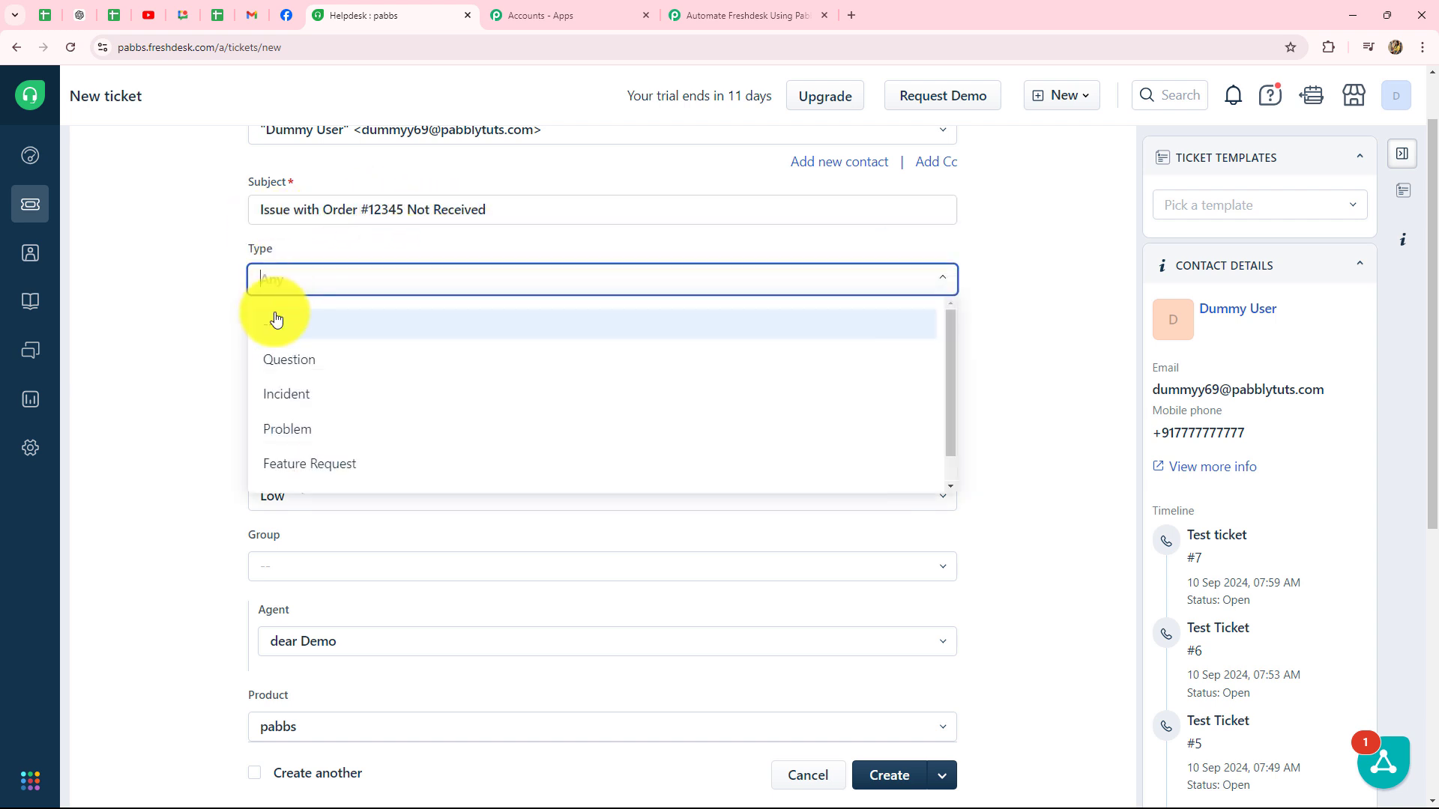
click(289, 426)
Step: Keep the ticket source as Phone and the status as Open
scroll(217, 347, down, 3)
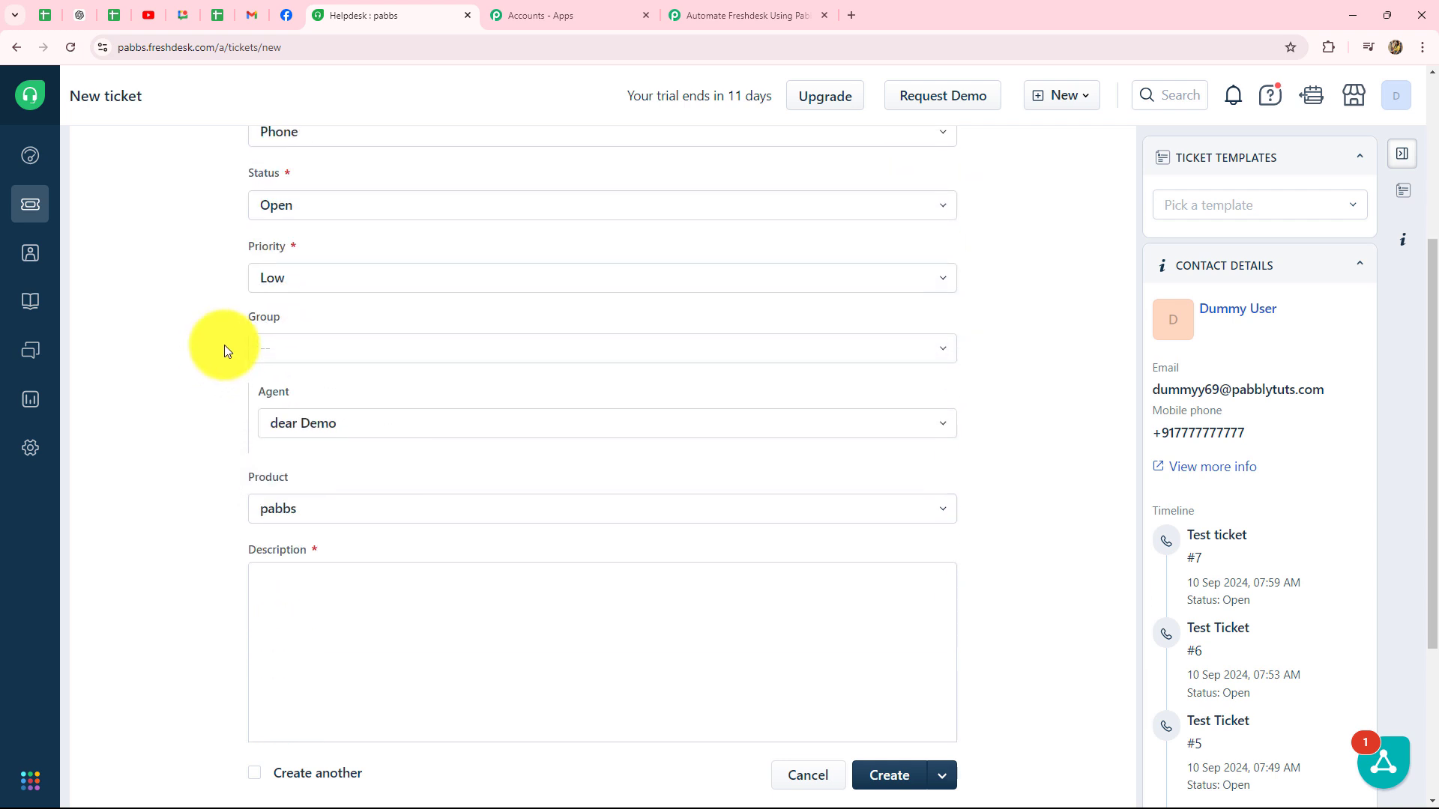
scroll(224, 345, up, 1)
click(311, 205)
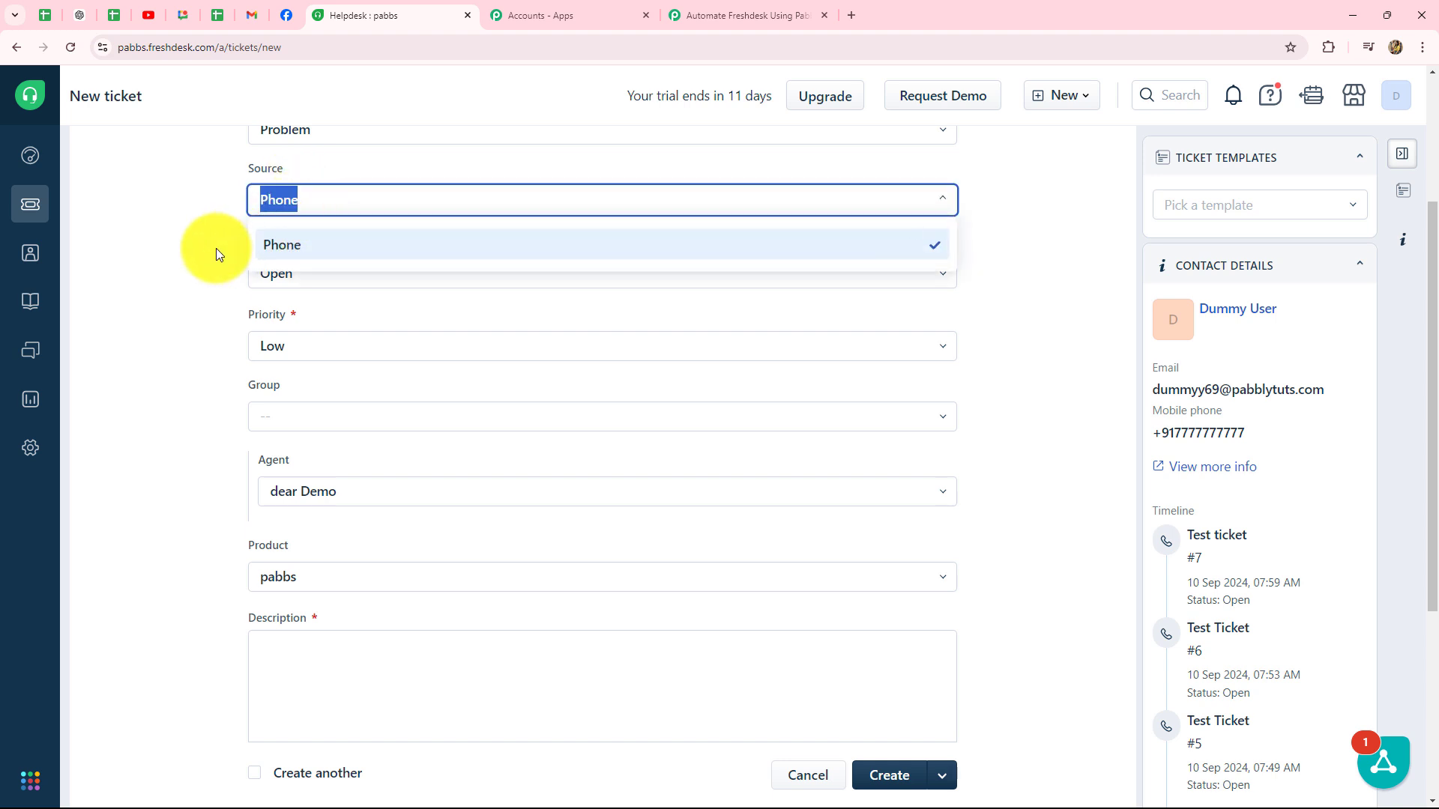
click(299, 242)
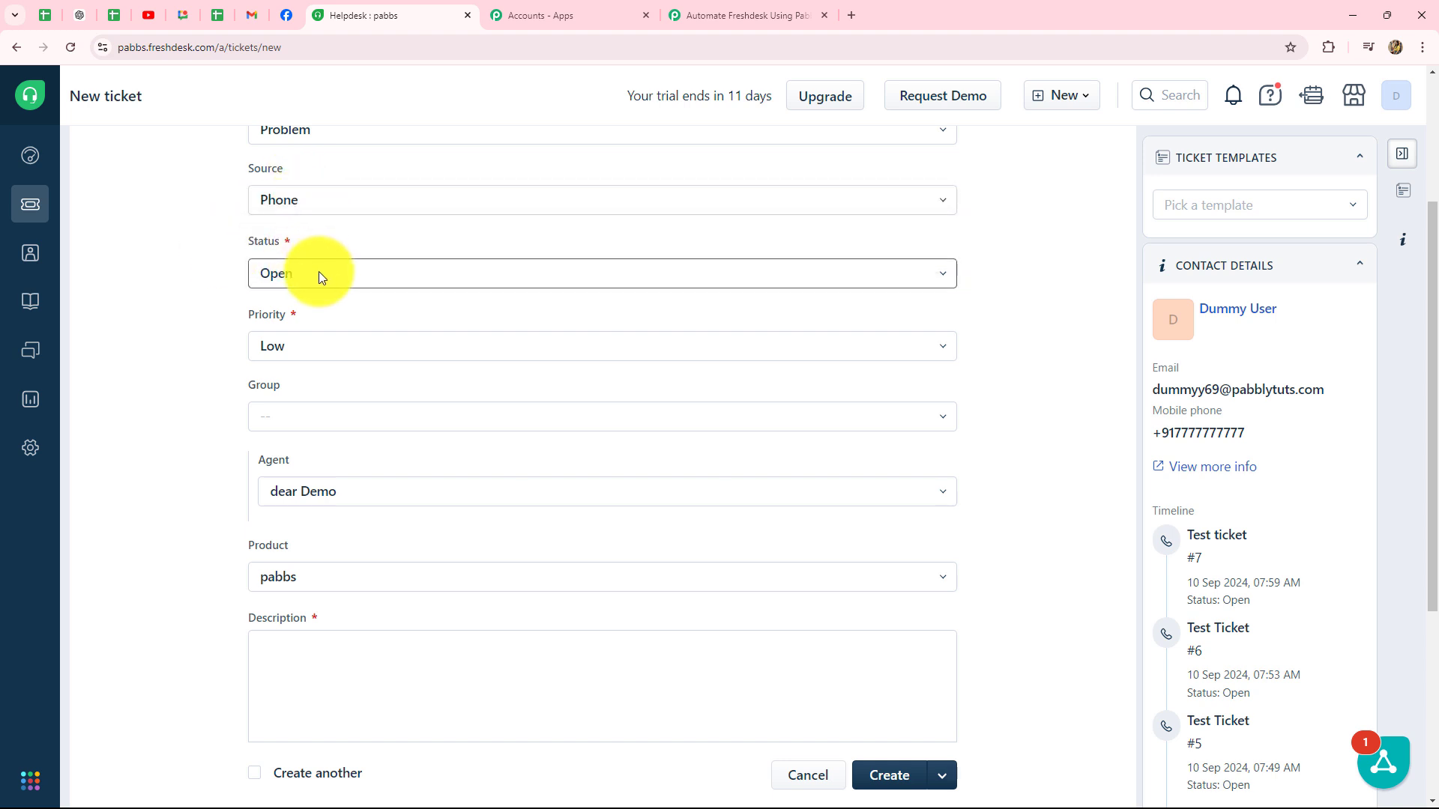
click(318, 272)
click(195, 353)
Step: Set the ticket priority to Urgent and the group to Customer Support
scroll(208, 342, down, 1)
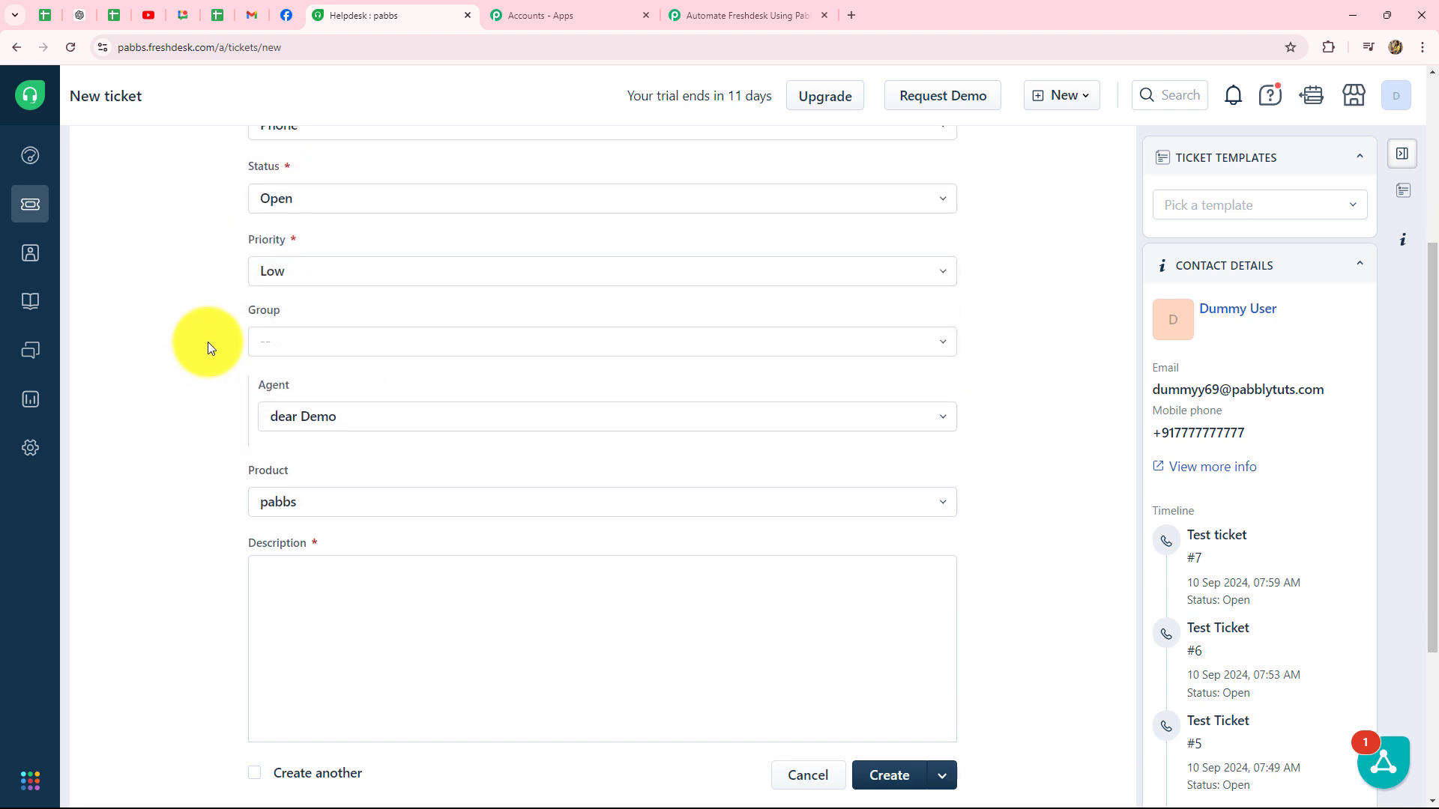
click(294, 271)
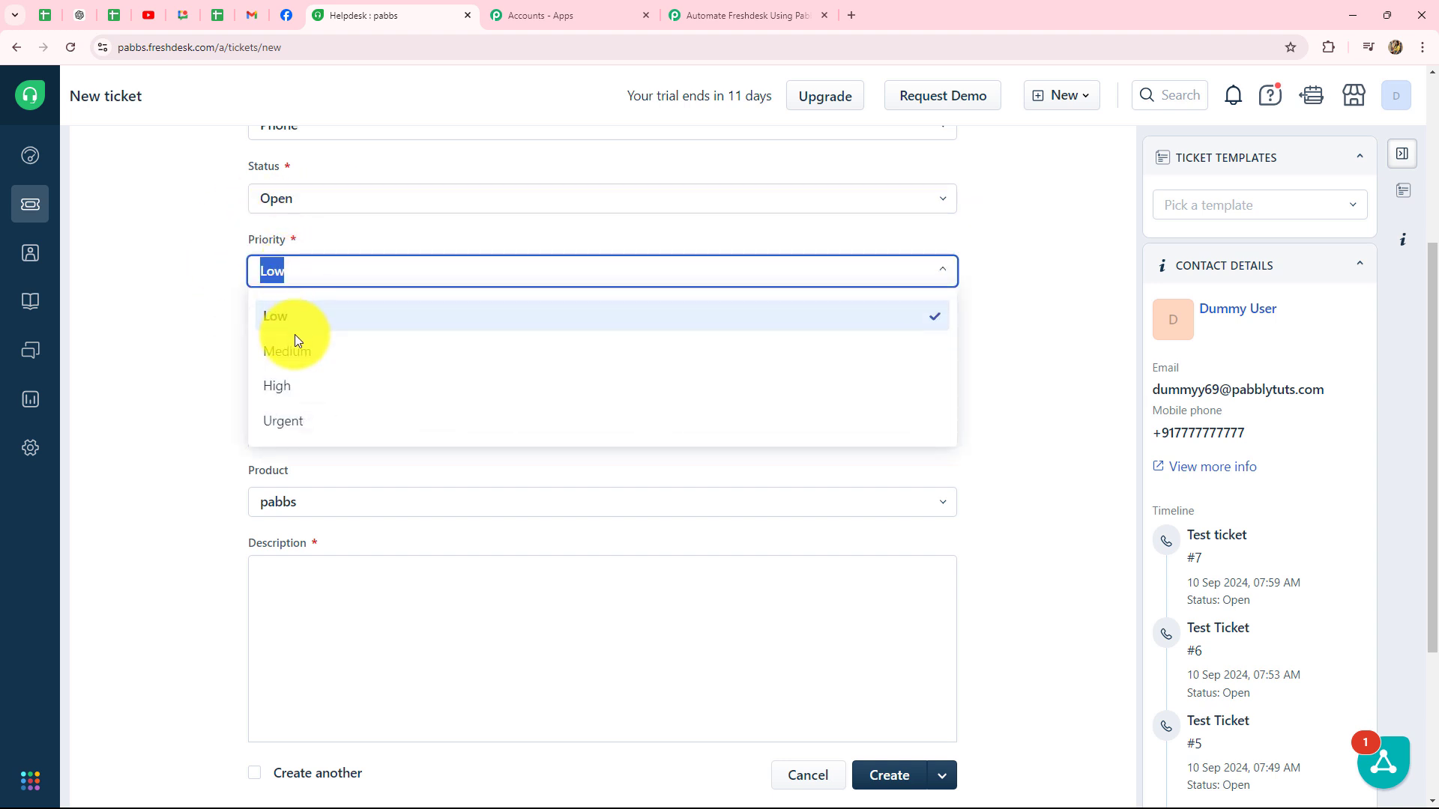
click(283, 420)
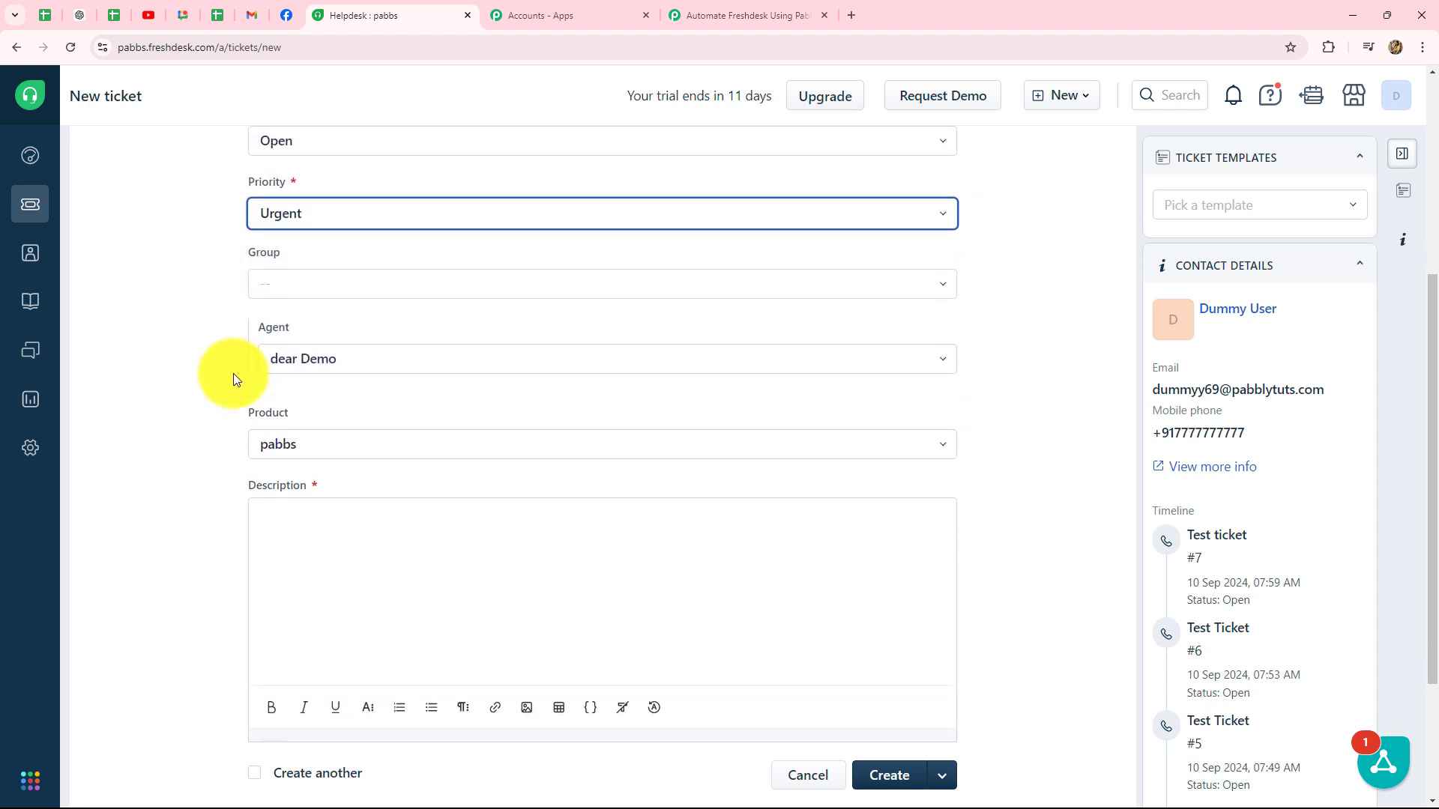
click(272, 271)
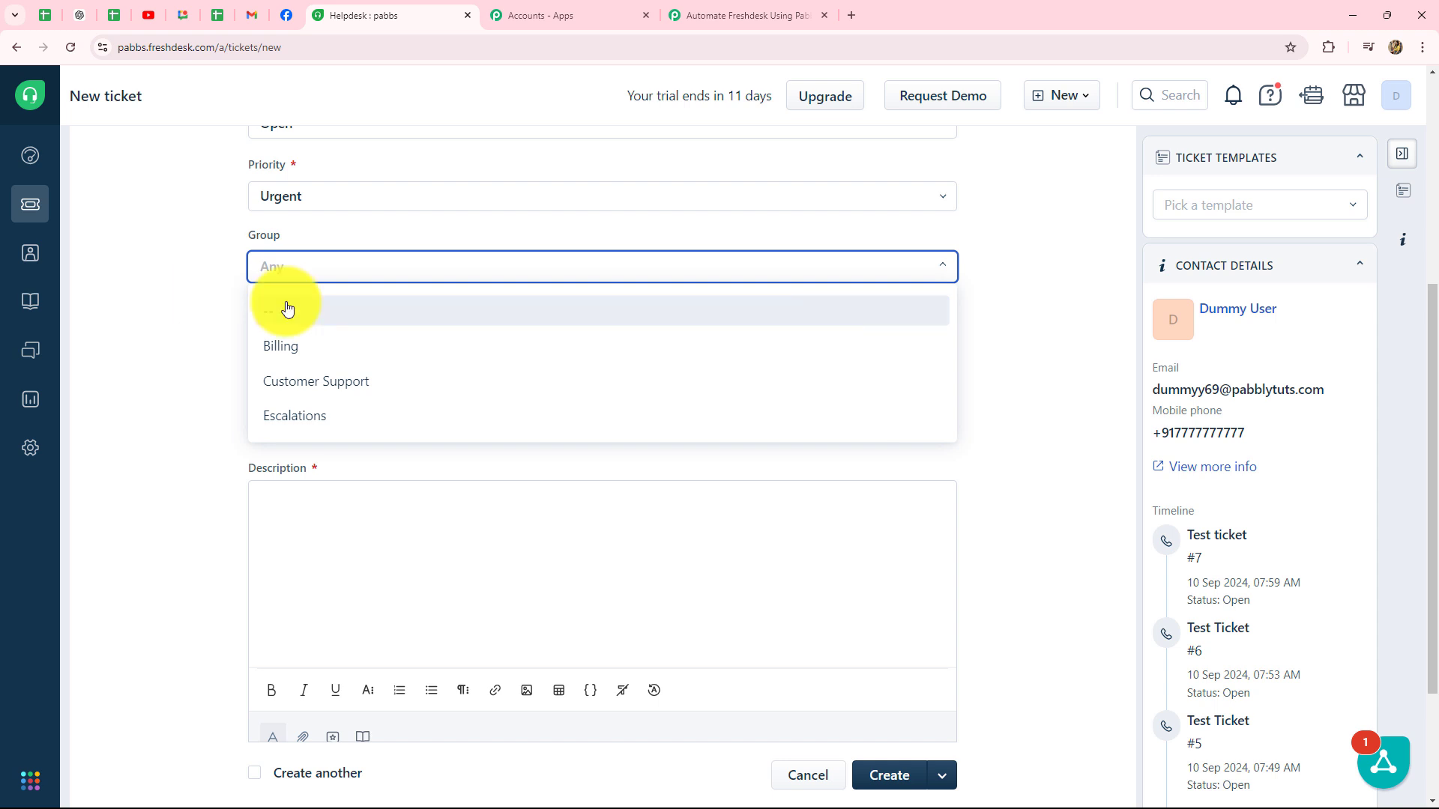
click(296, 386)
Step: Leave agent and product unset, add the description 'The order is not received yet.', and create the ticket
scroll(292, 337, down, 2)
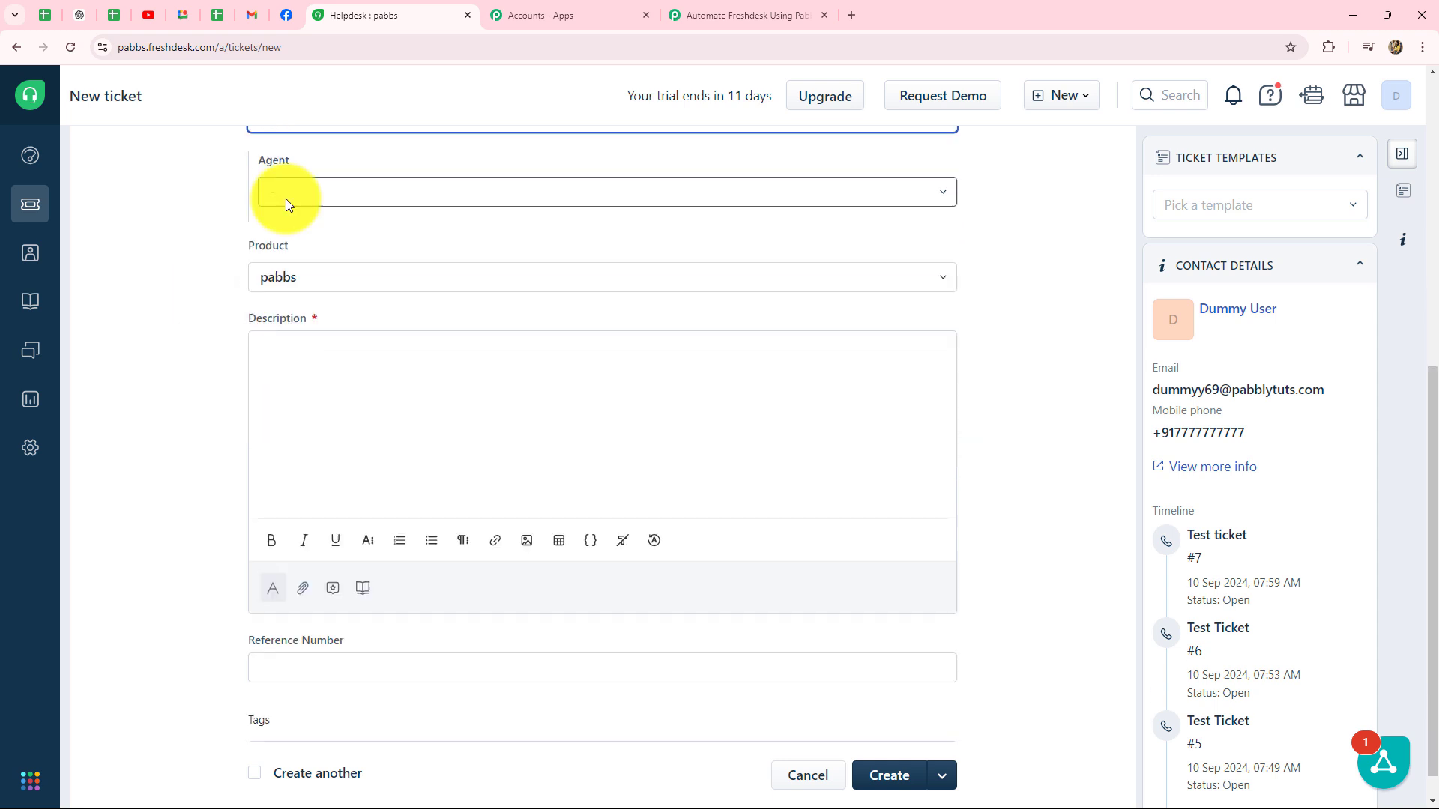
click(285, 197)
click(222, 224)
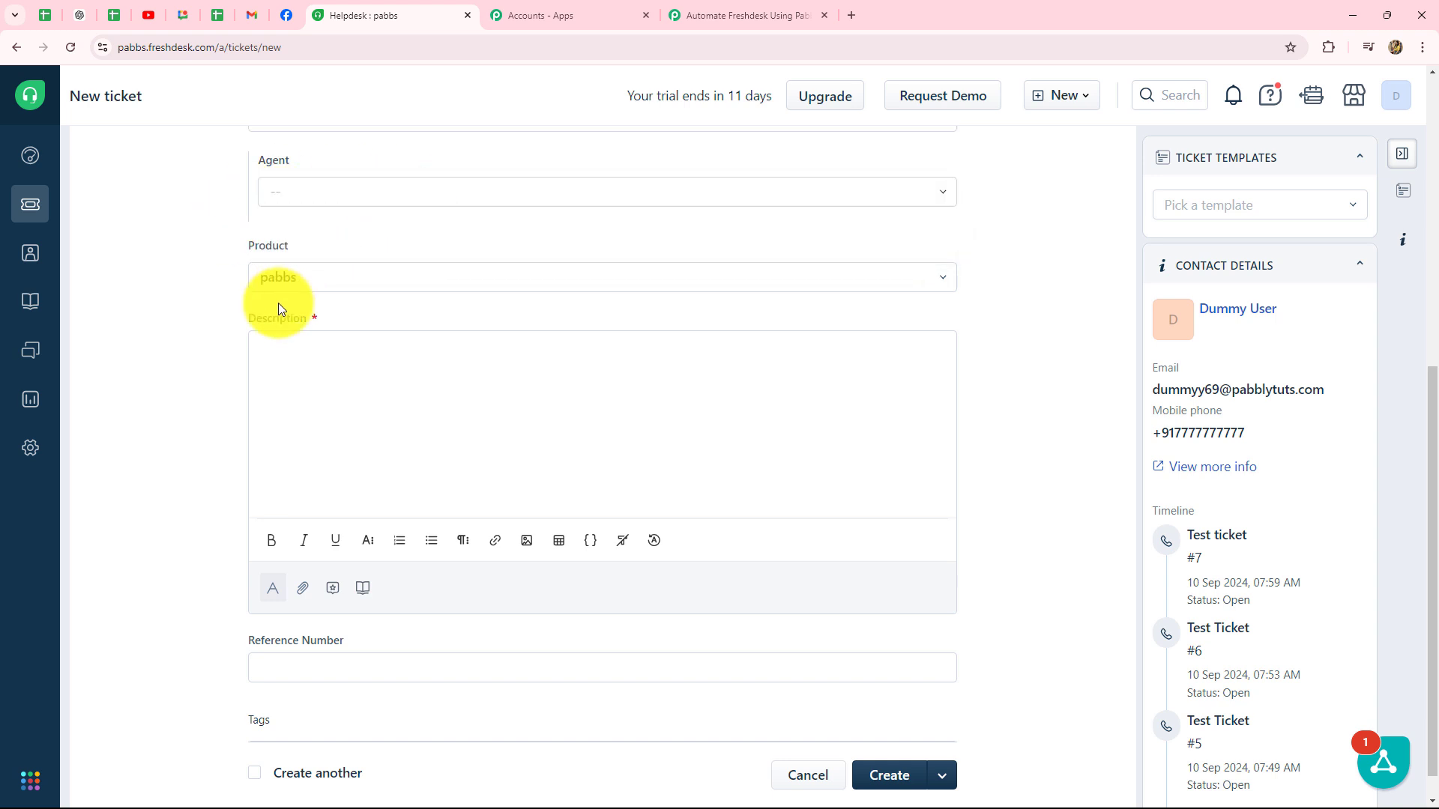
click(330, 273)
click(196, 317)
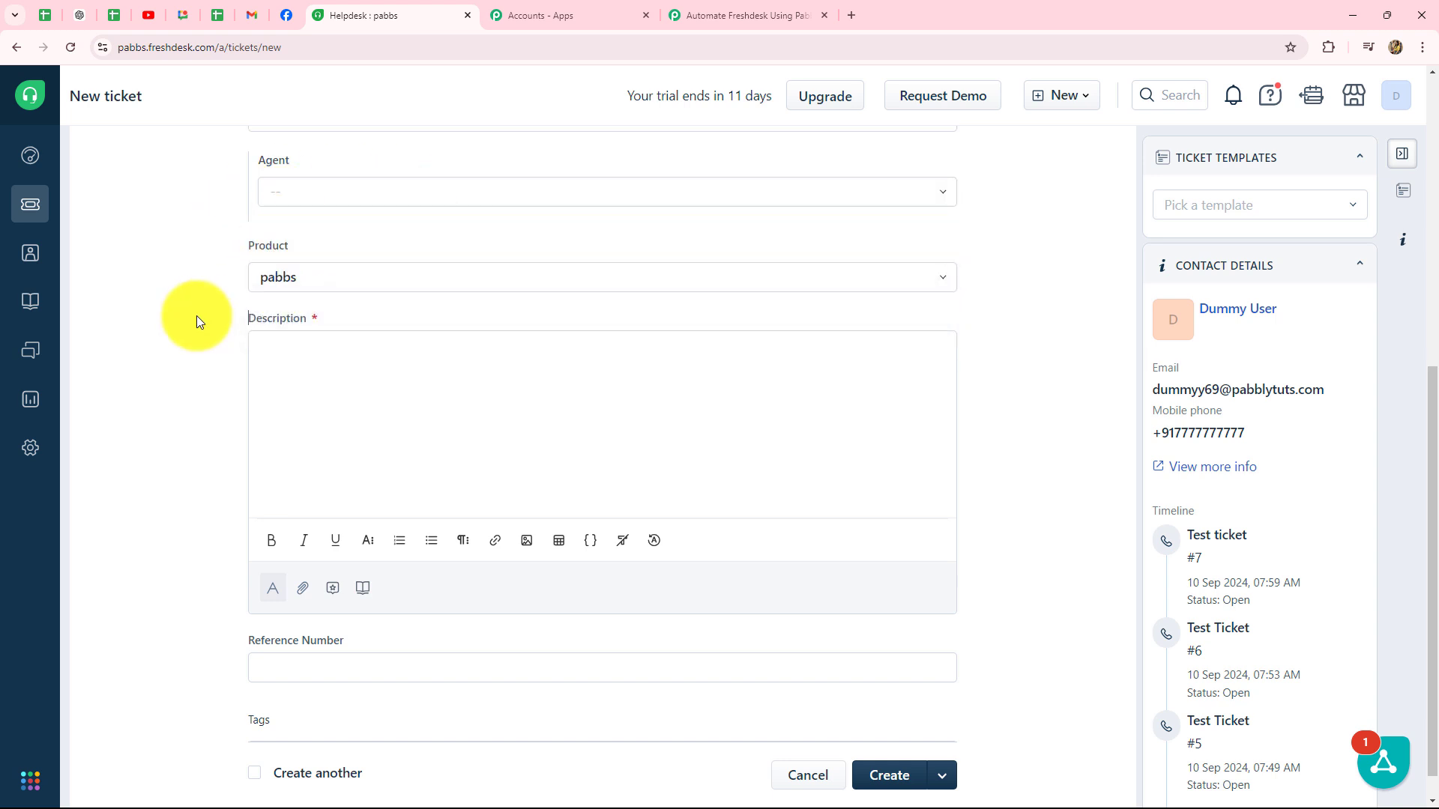
click(276, 360)
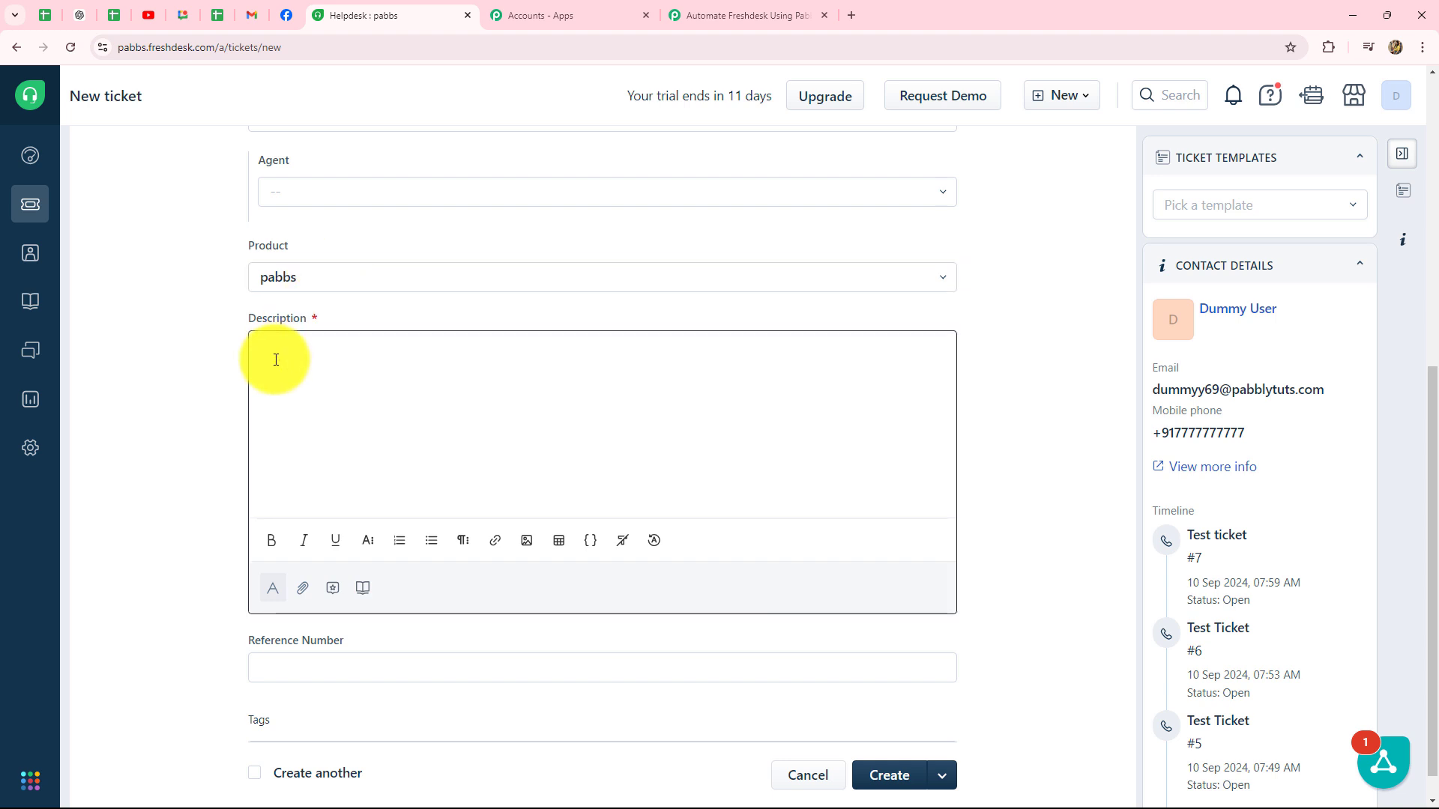
text(The order is not received yet.)
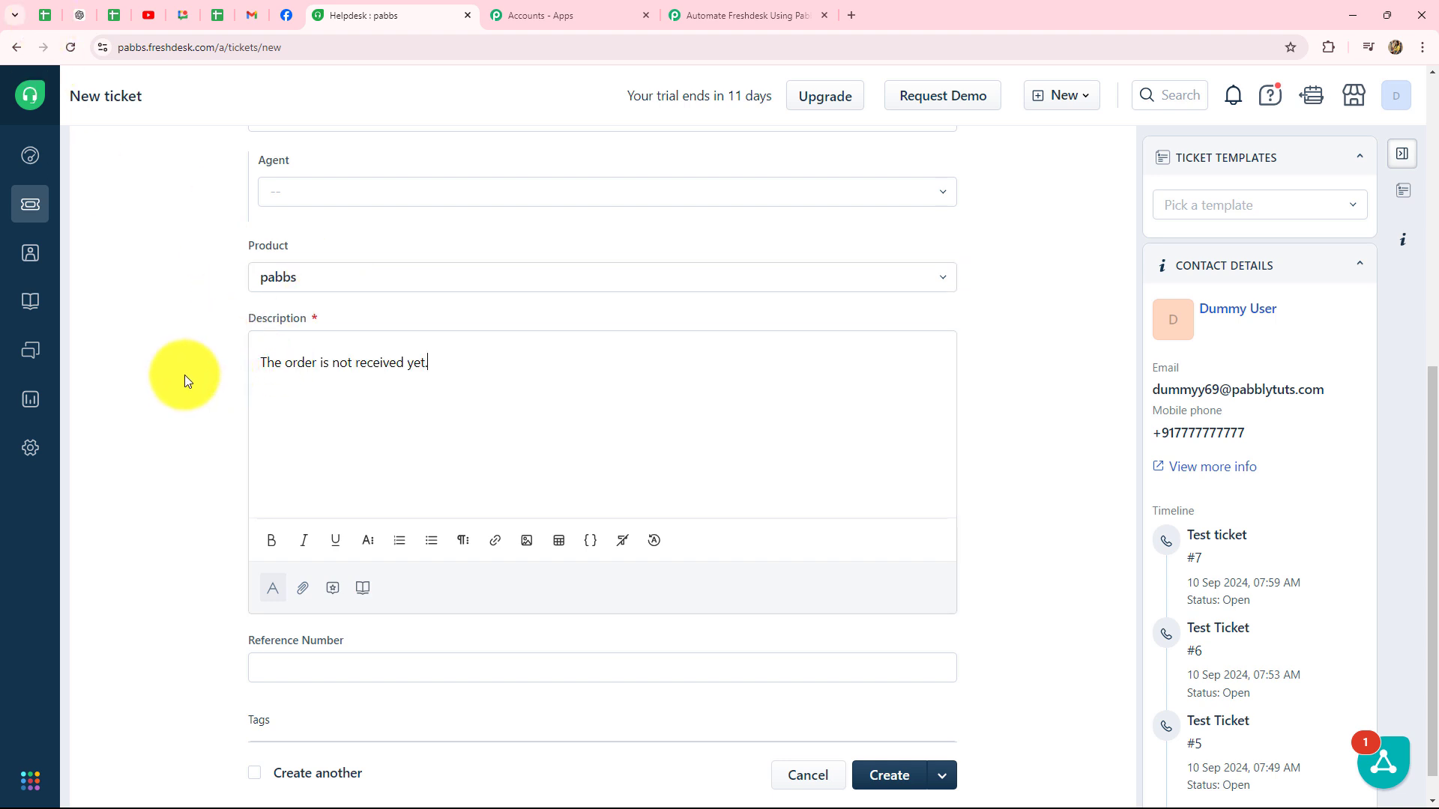
scroll(182, 379, down, 1)
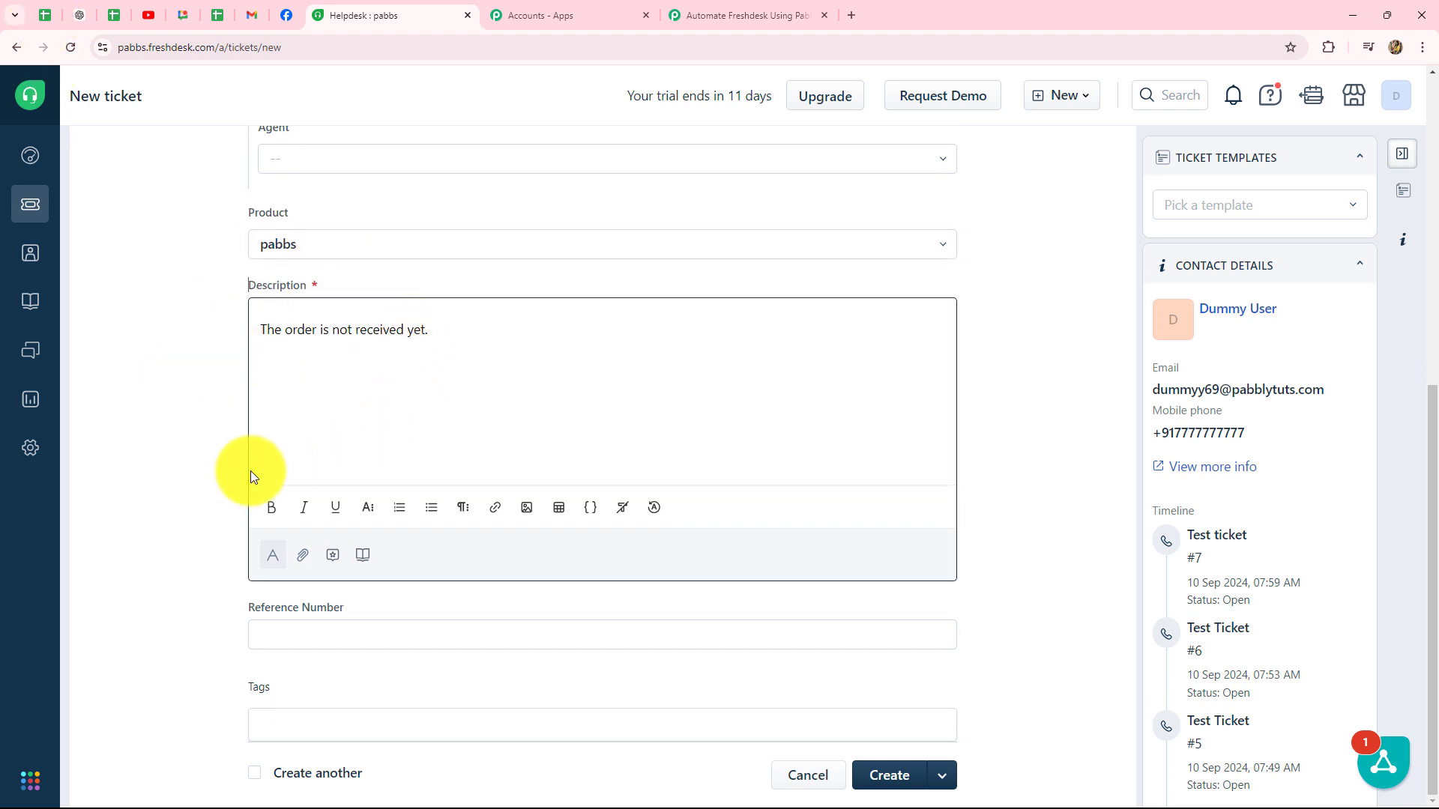
click(917, 775)
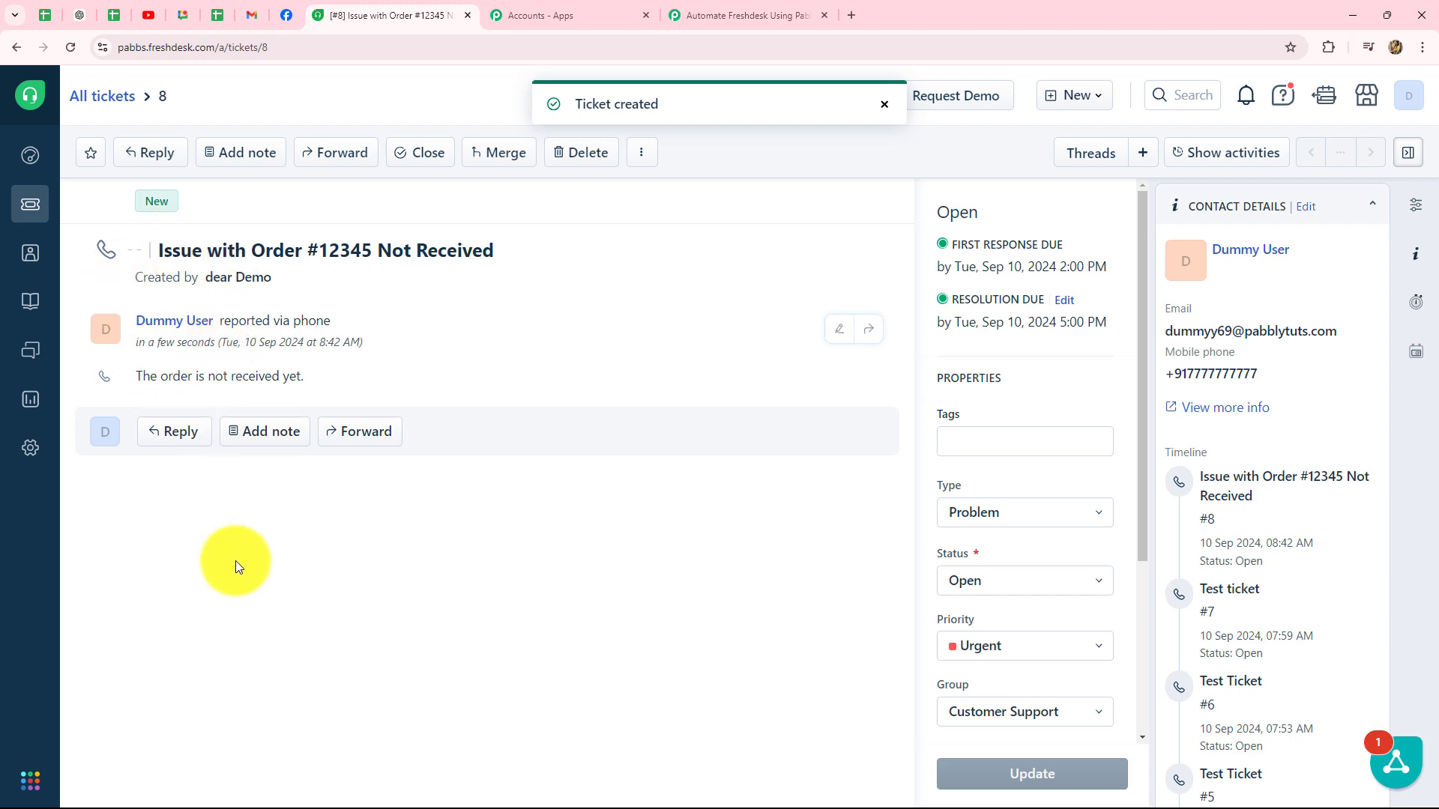
Step: Back in Pabbly Connect, inspect the captured ticket subject in the Freshdesk webhook response
click(739, 16)
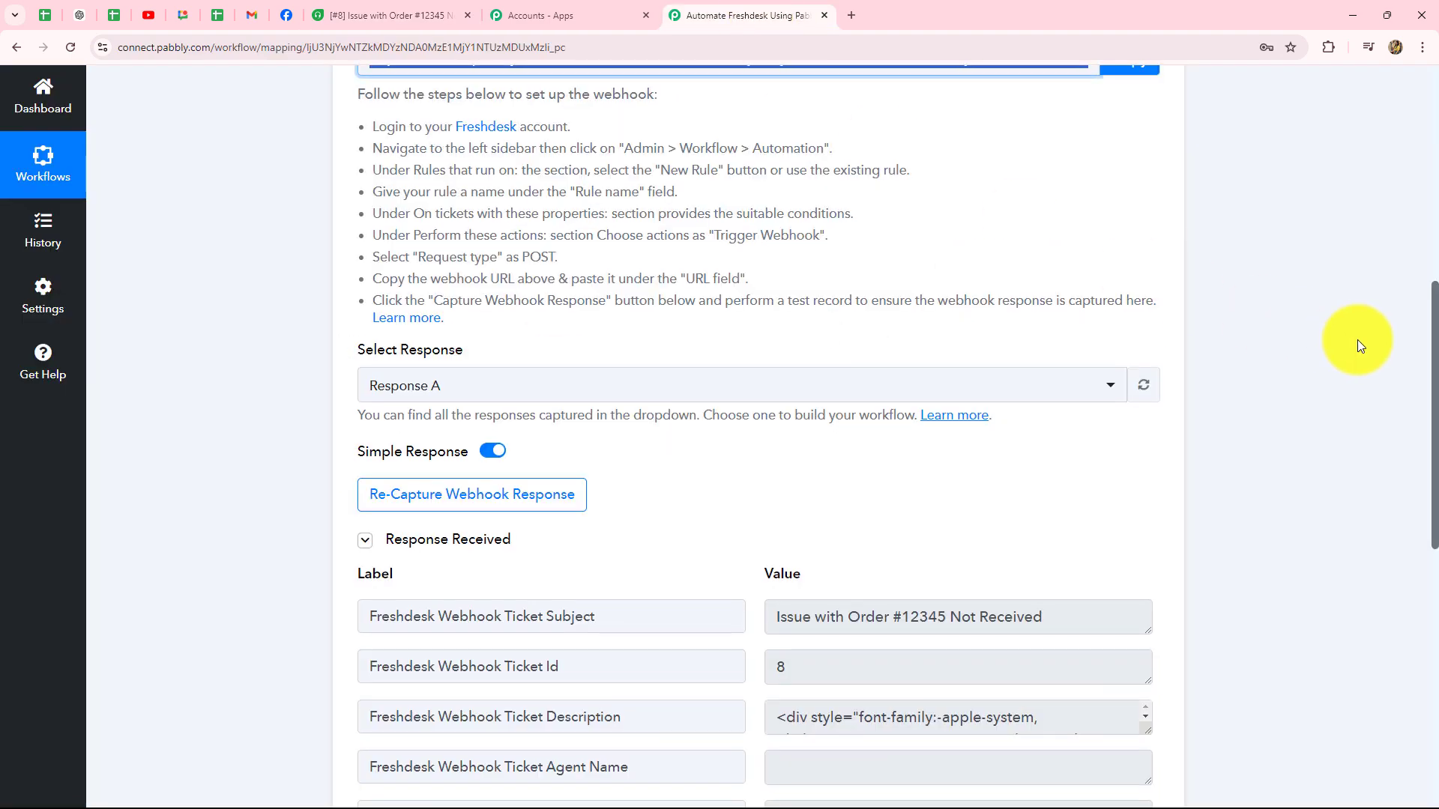
scroll(1084, 508, down, 3)
scroll(1084, 507, down, 2)
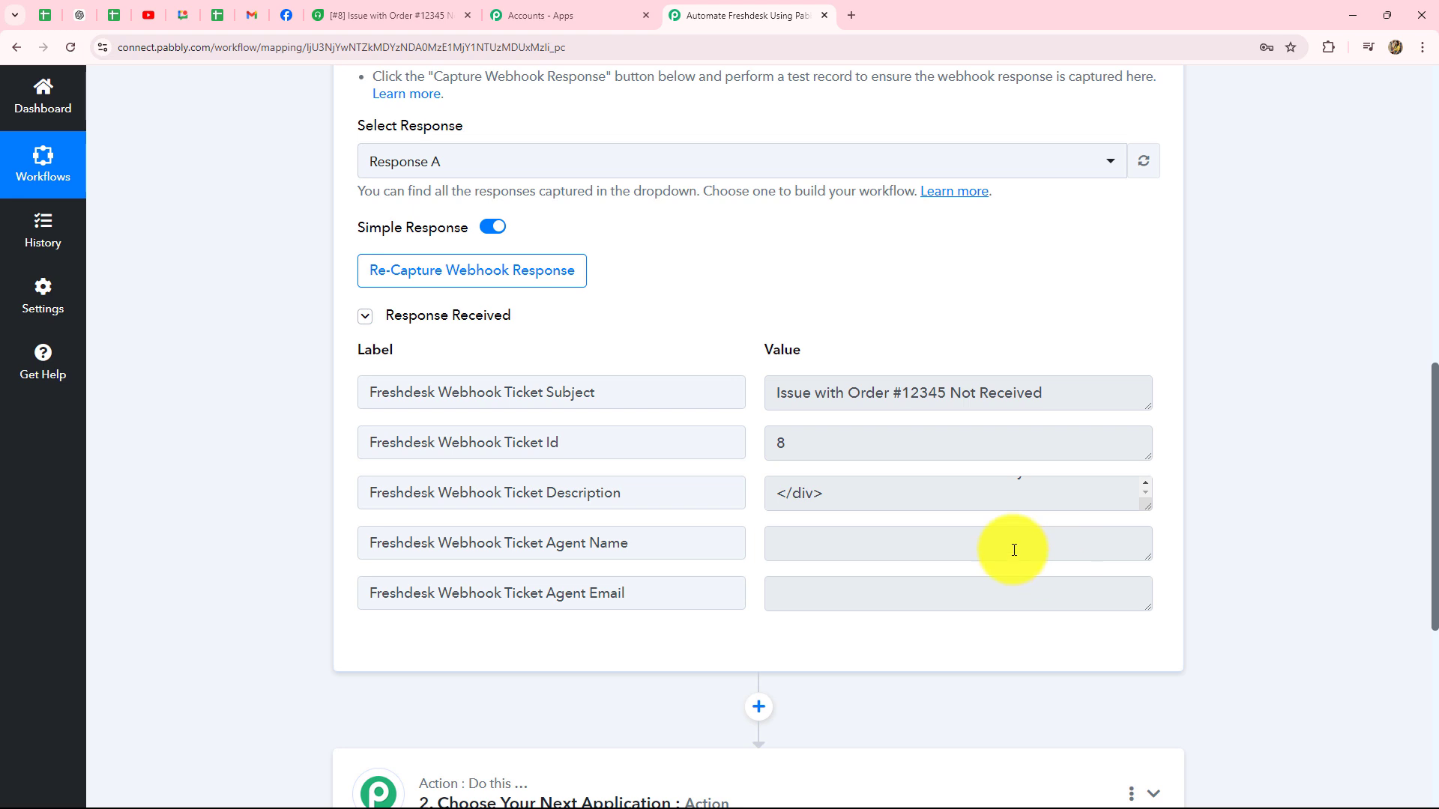
scroll(906, 524, down, 2)
scroll(862, 495, up, 3)
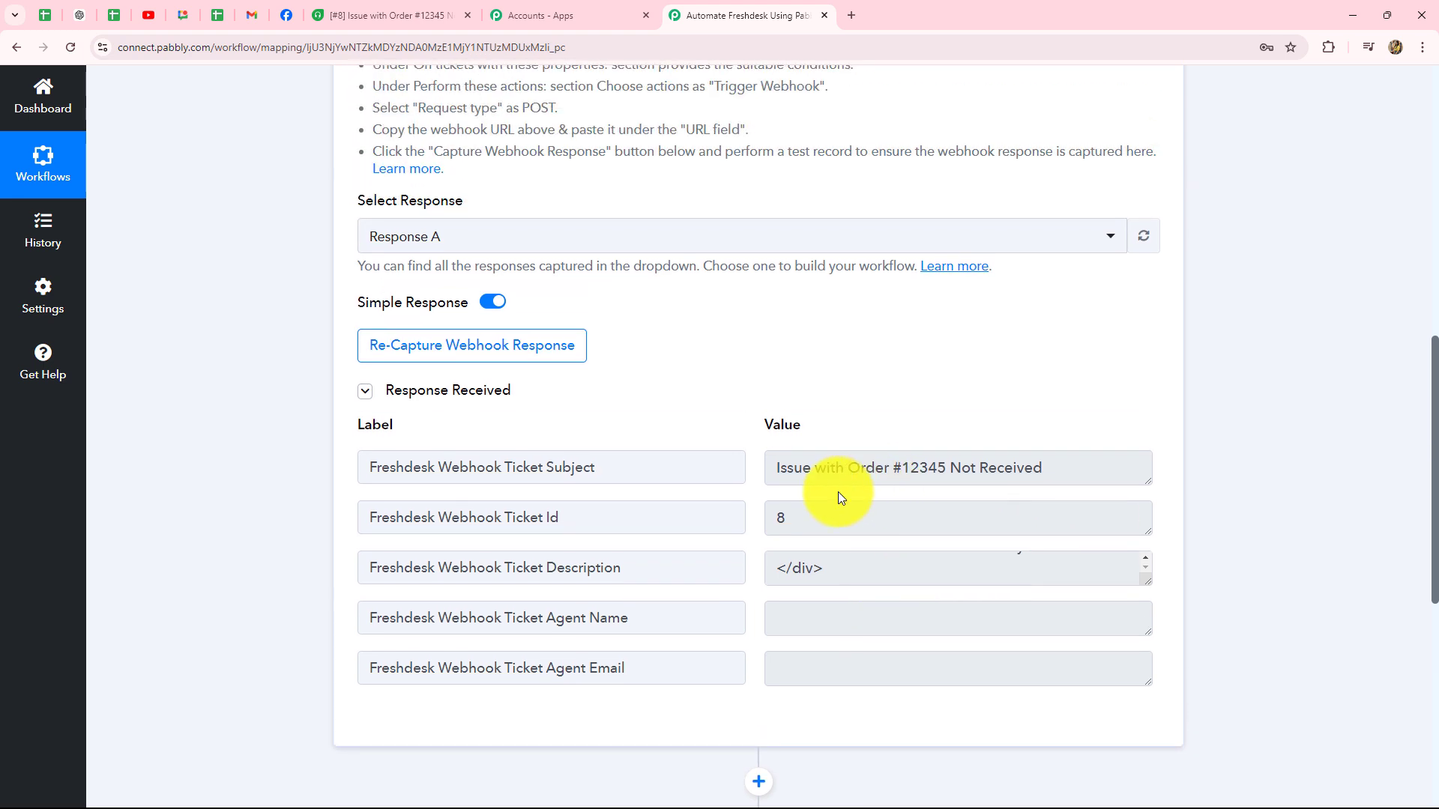
click(777, 465)
drag(778, 466, 1124, 479)
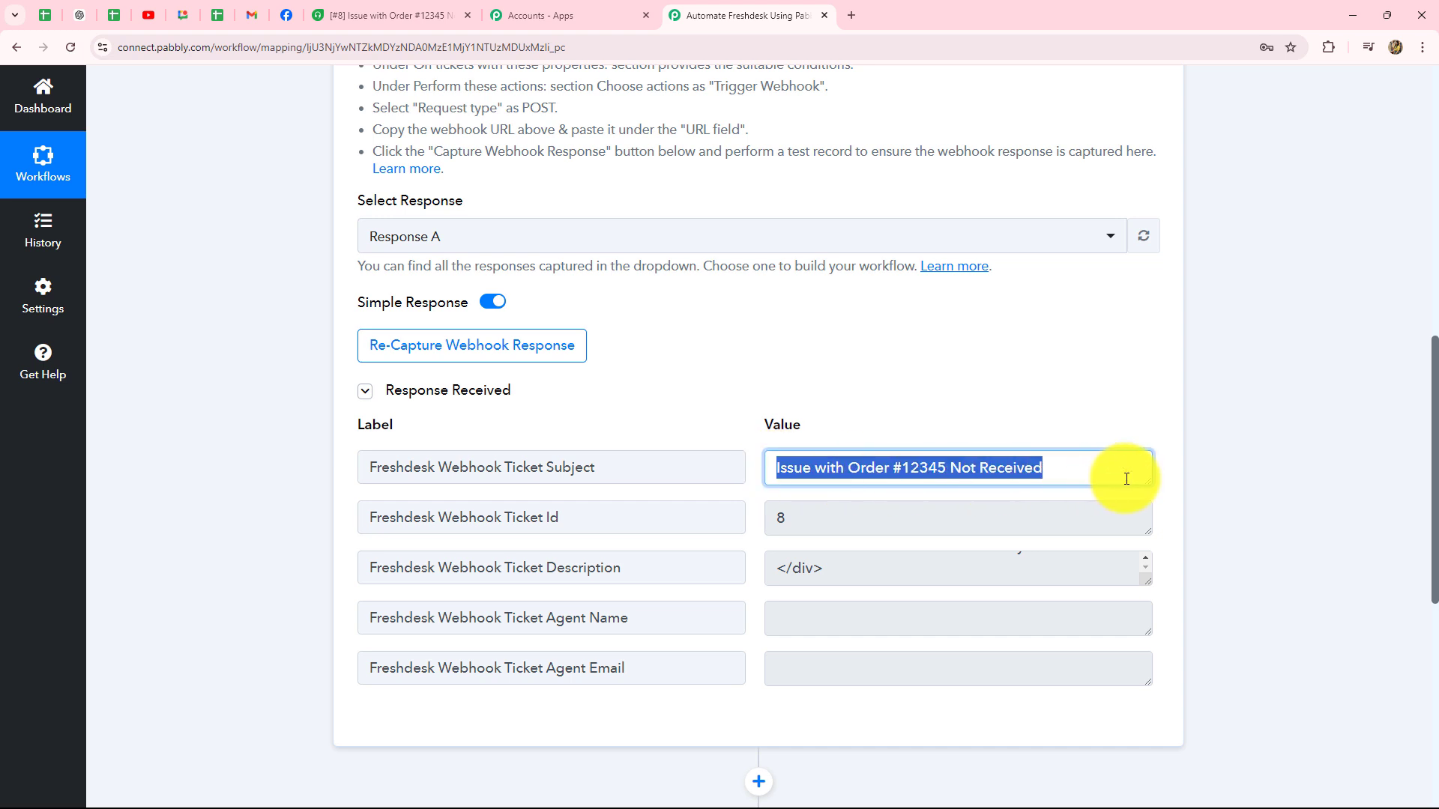
click(760, 528)
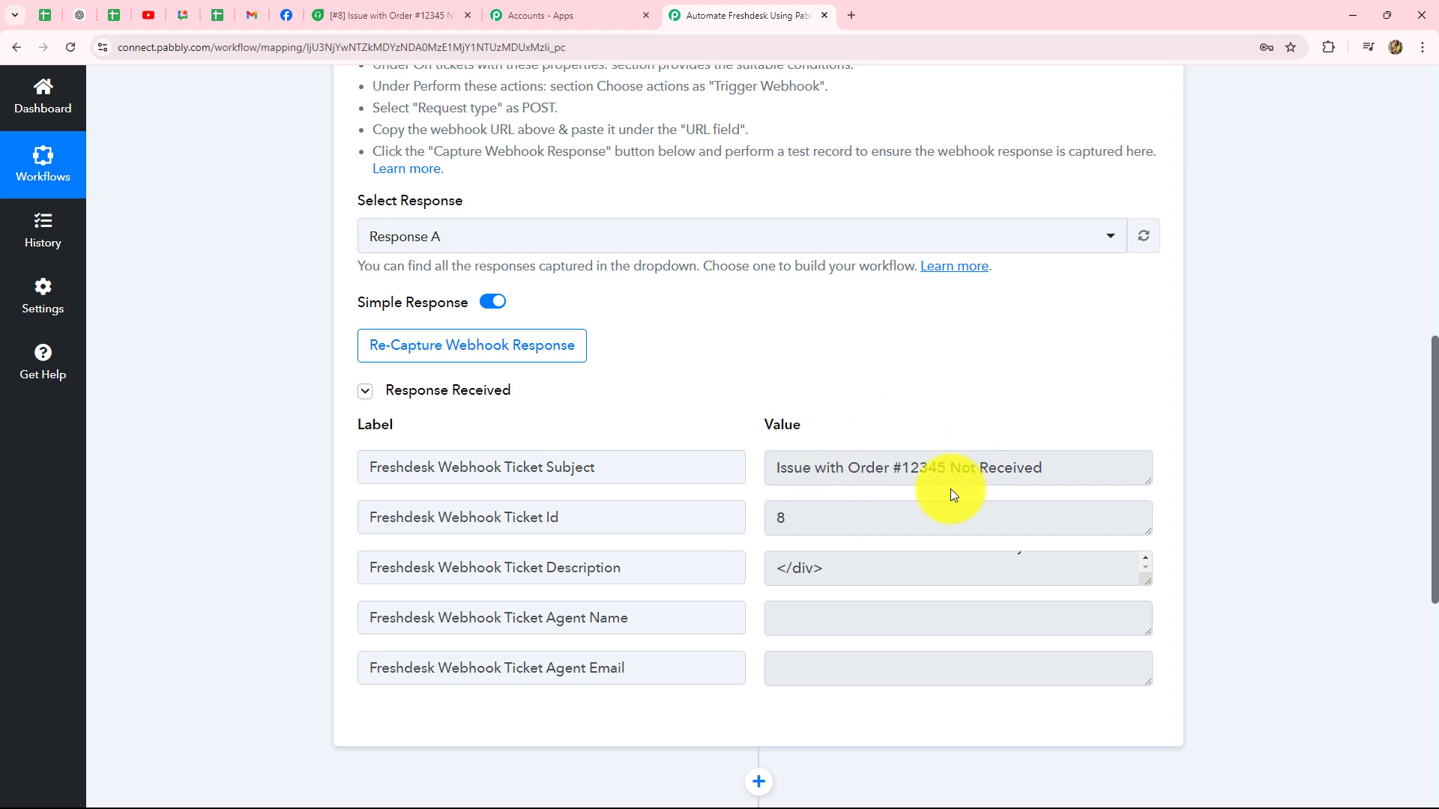
Step: Check the captured ticket Id 8 and read the full ticket description
scroll(950, 489, down, 2)
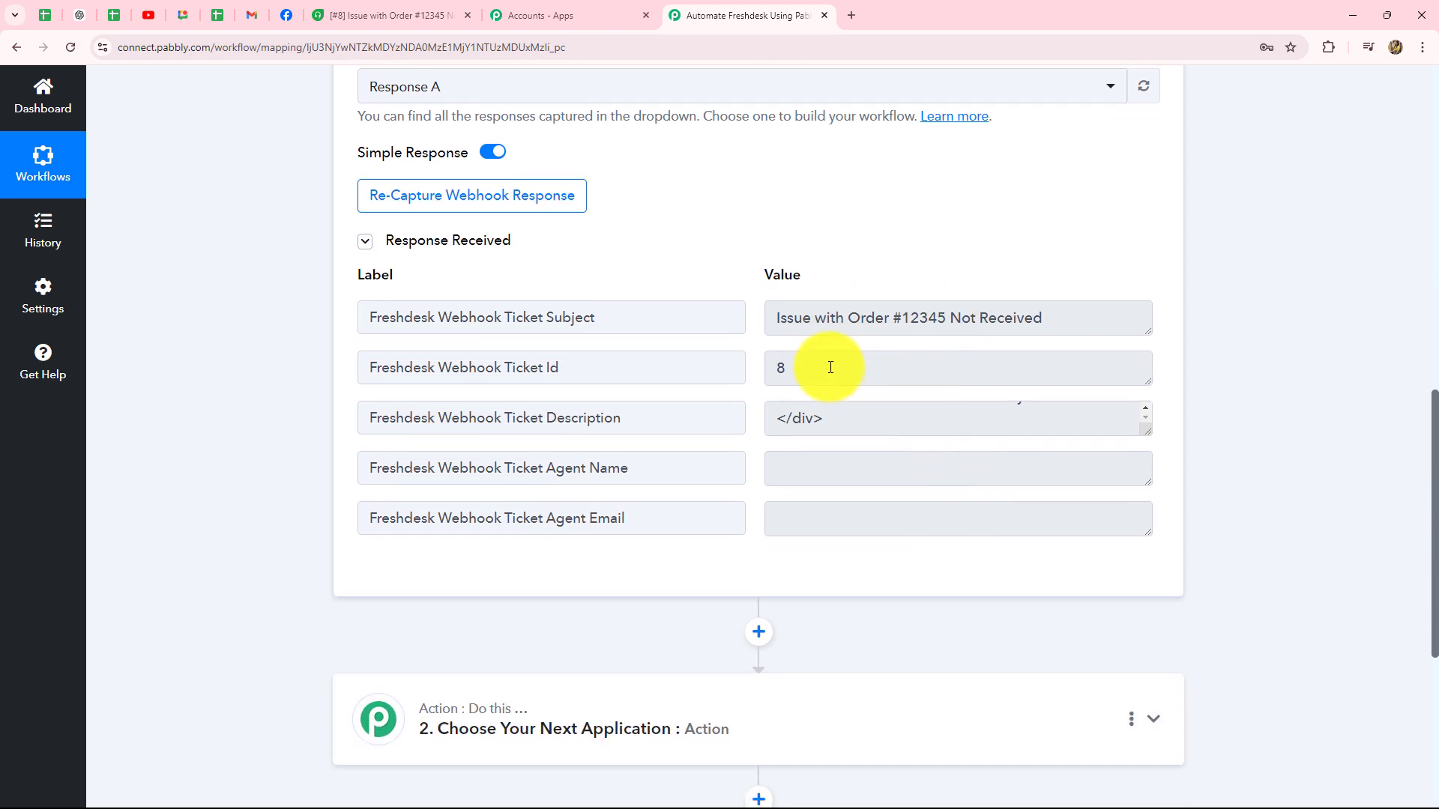
click(831, 368)
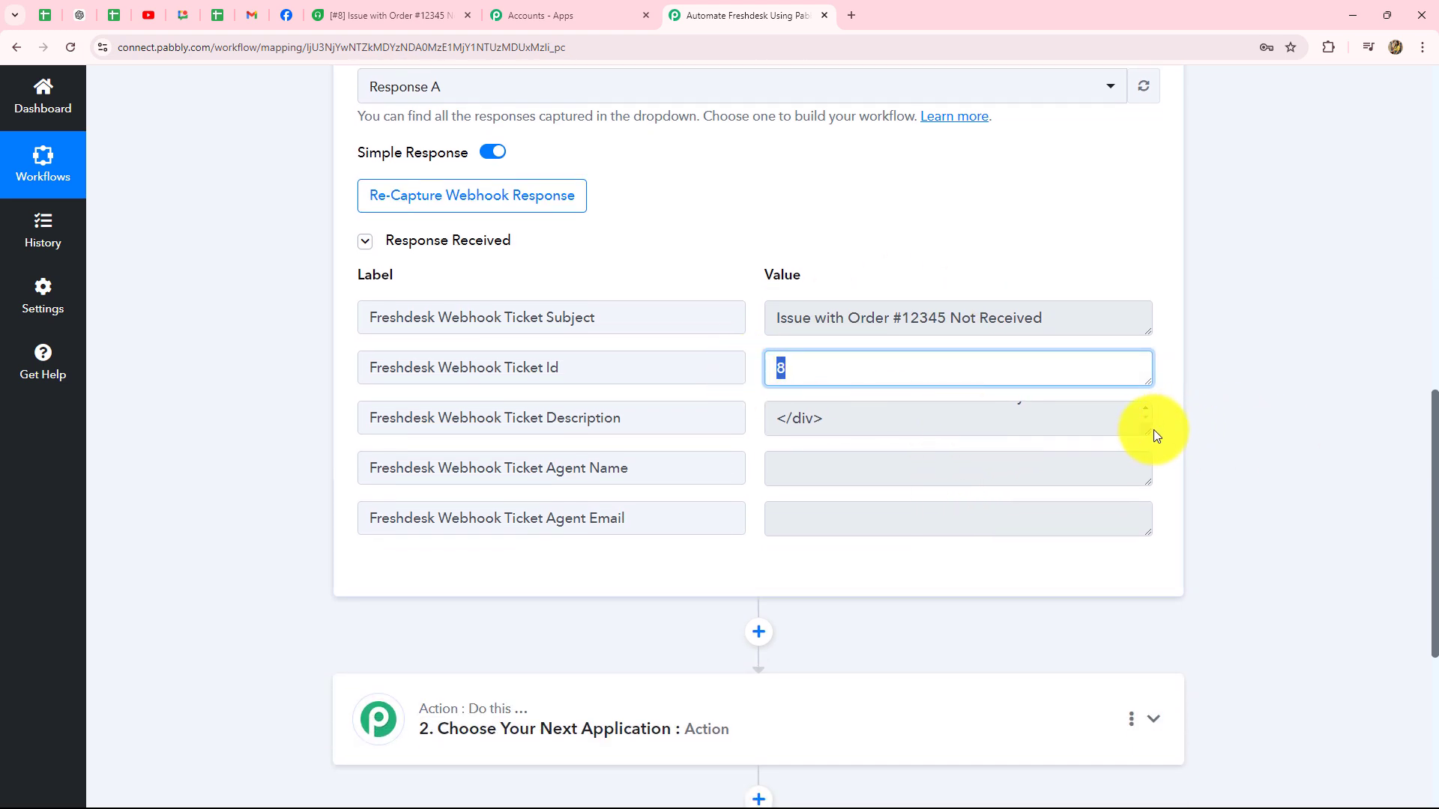
drag(1147, 432, 1146, 590)
scroll(950, 442, down, 4)
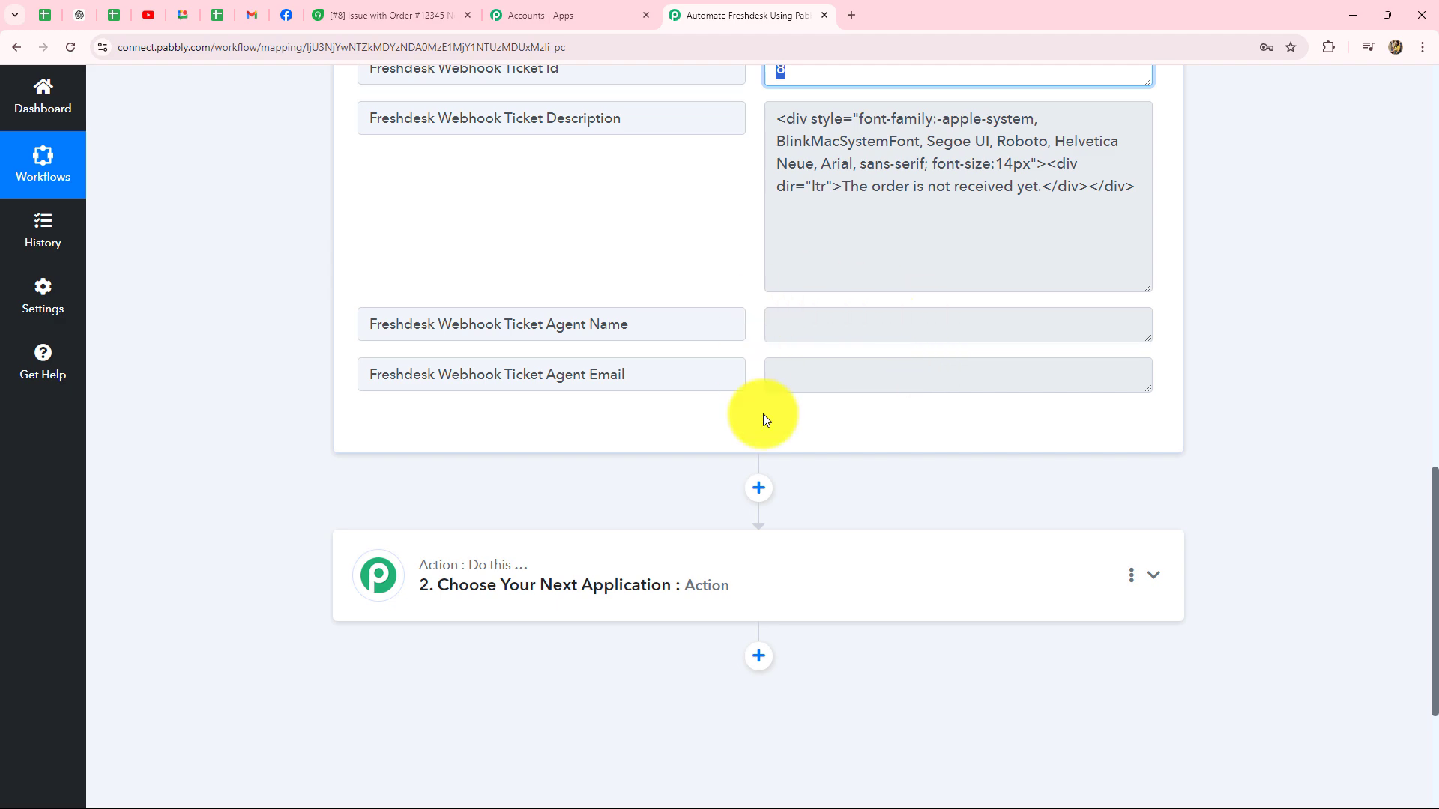
scroll(1366, 441, up, 10)
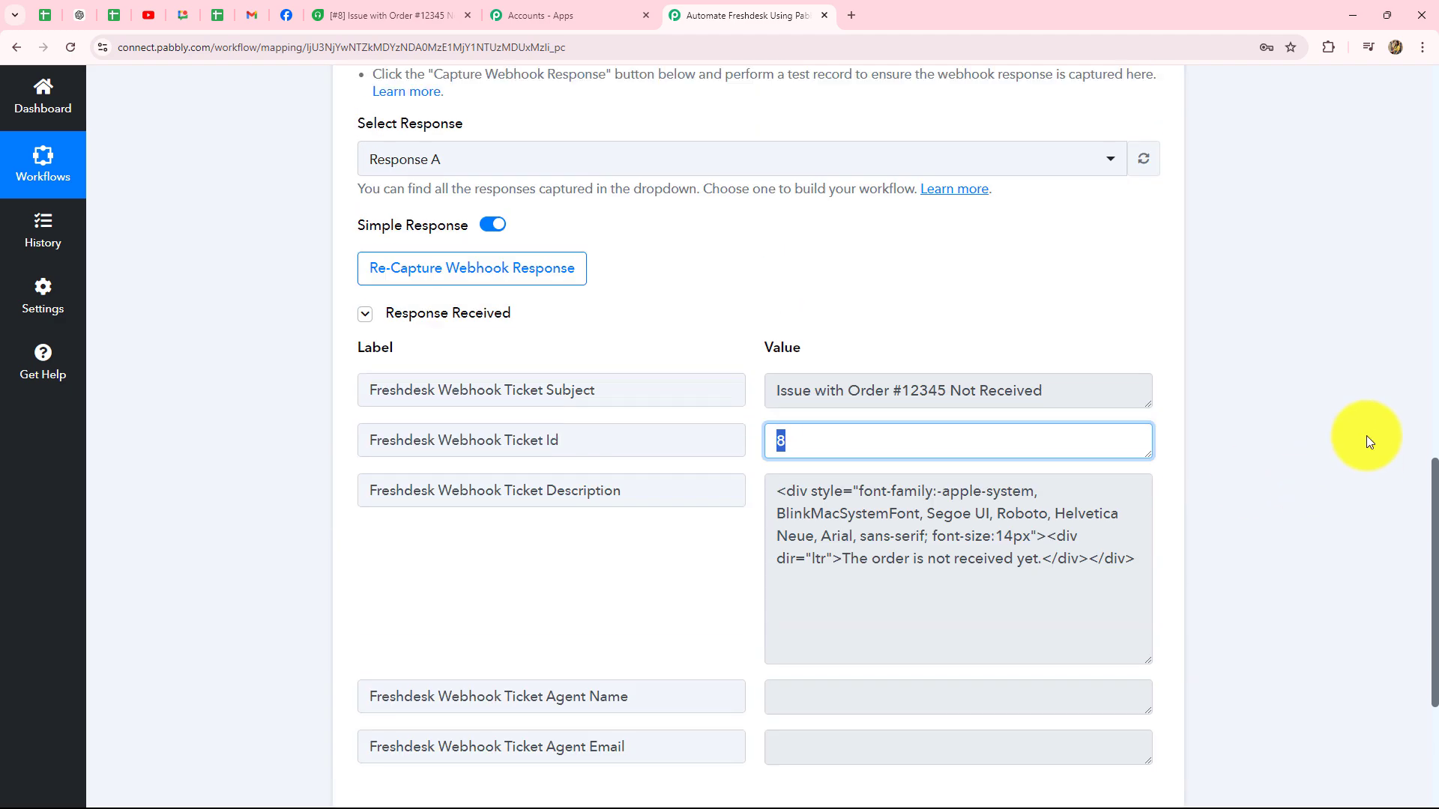
scroll(1365, 441, down, 10)
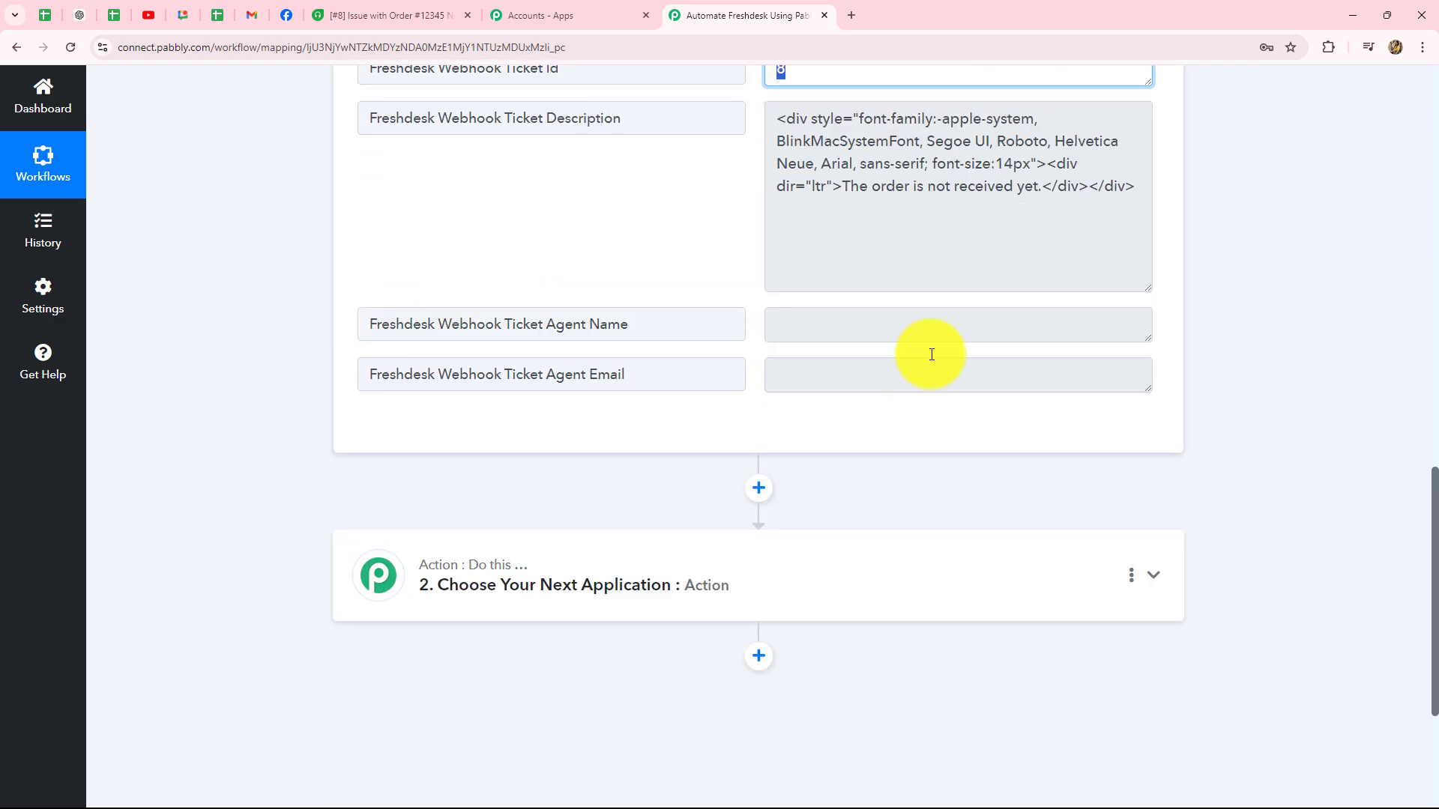
scroll(1348, 478, up, 10)
scroll(1352, 481, up, 5)
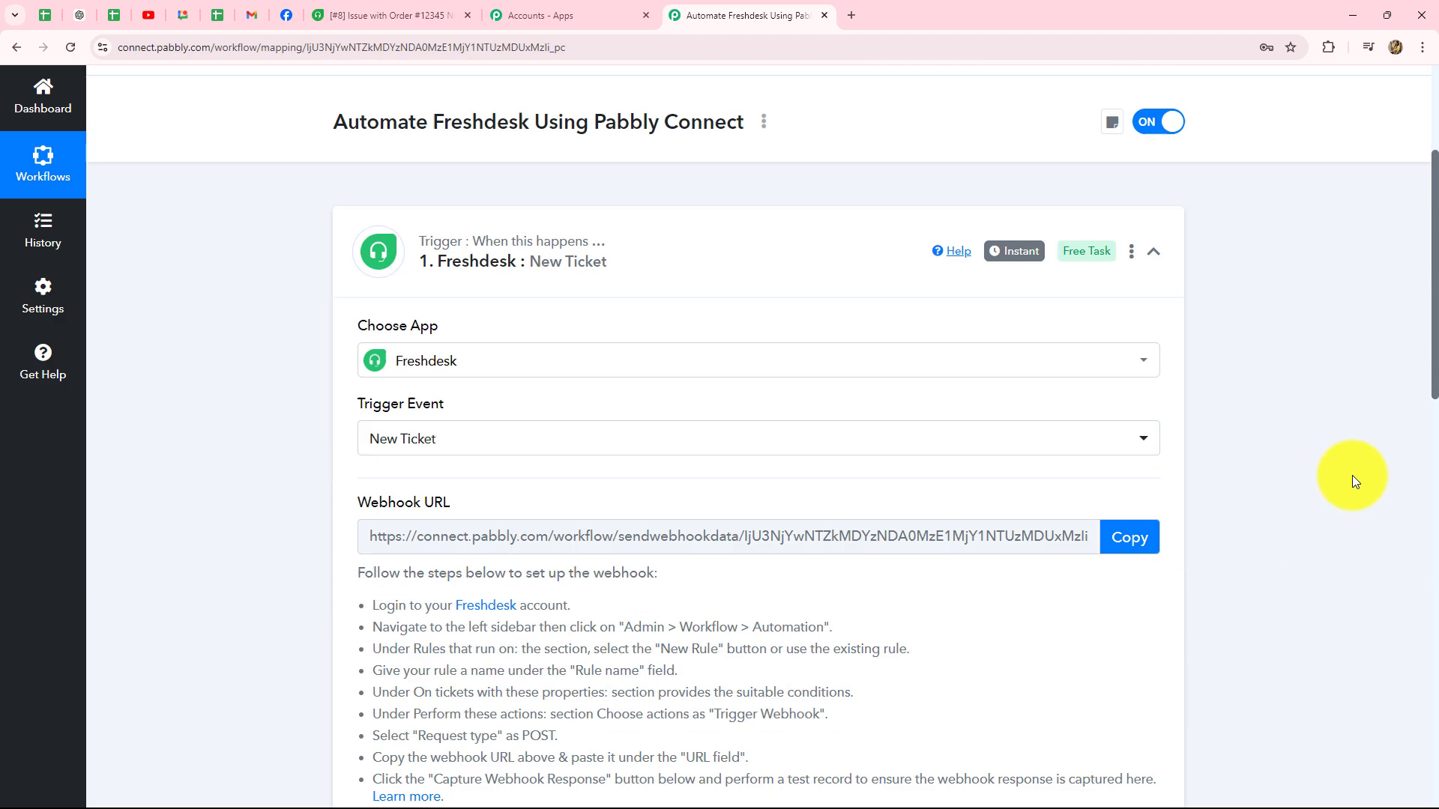
Step: Collapse, re-expand to view its settings, and finally collapse the Freshdesk trigger step
click(1152, 295)
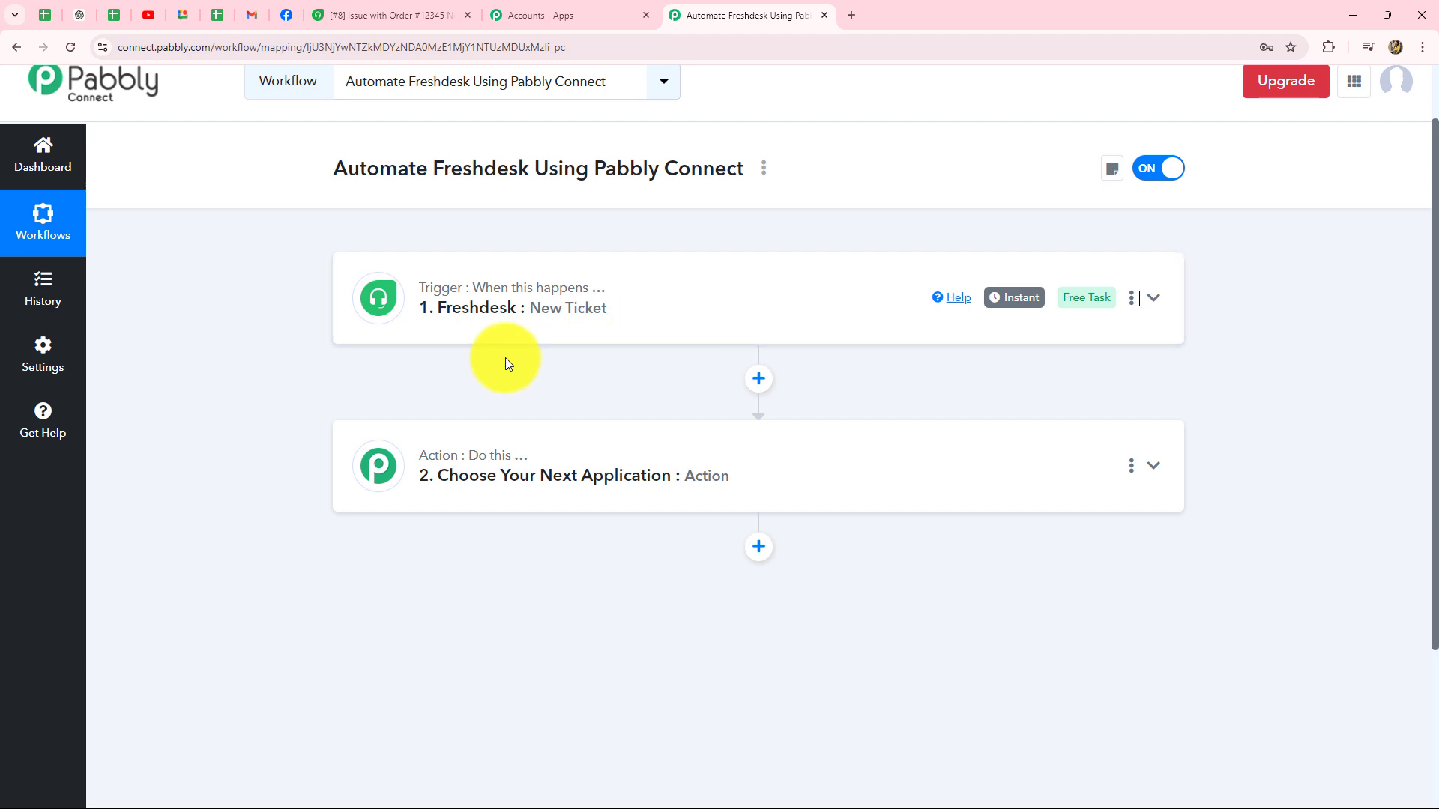
click(509, 313)
scroll(505, 305, down, 4)
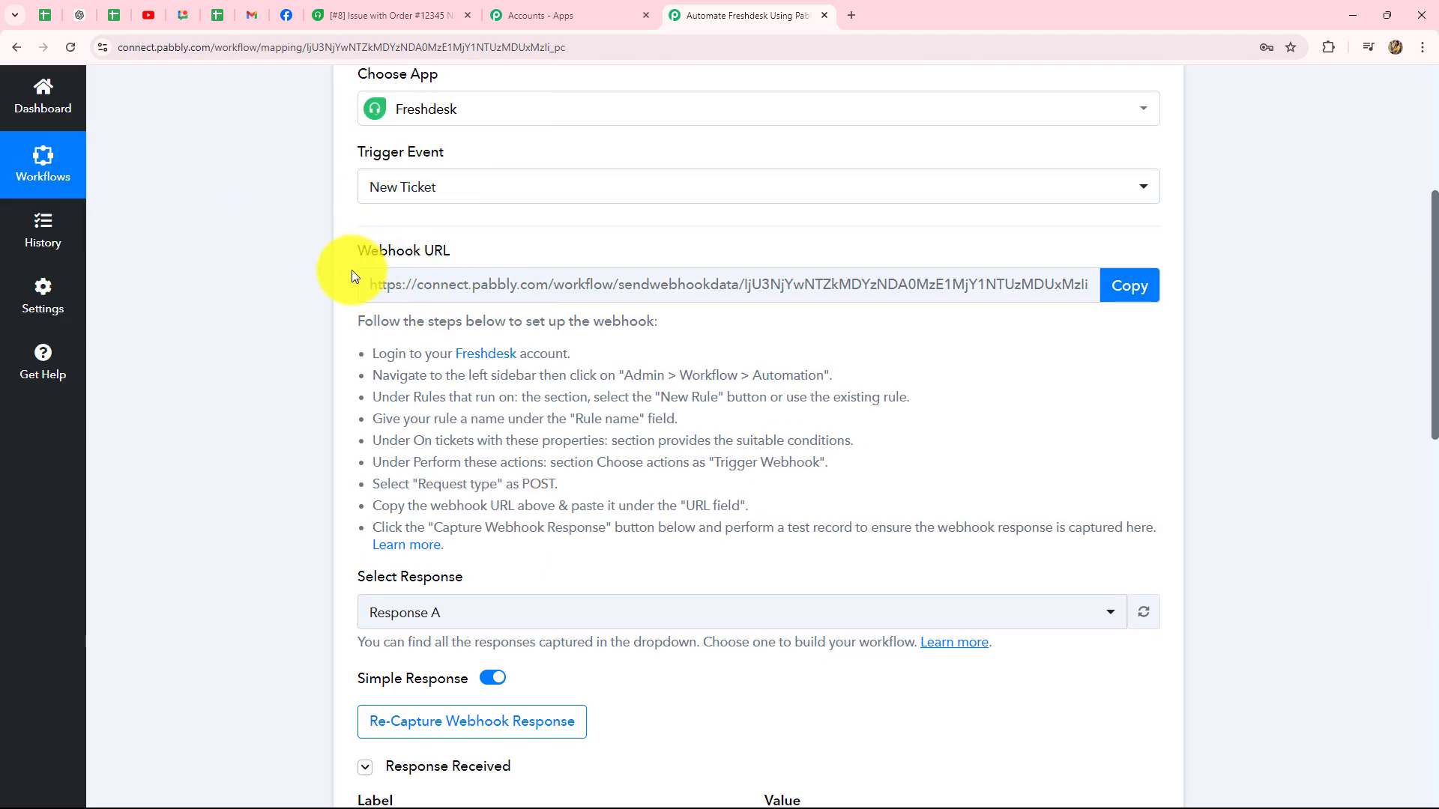
mouse_move(426, 160)
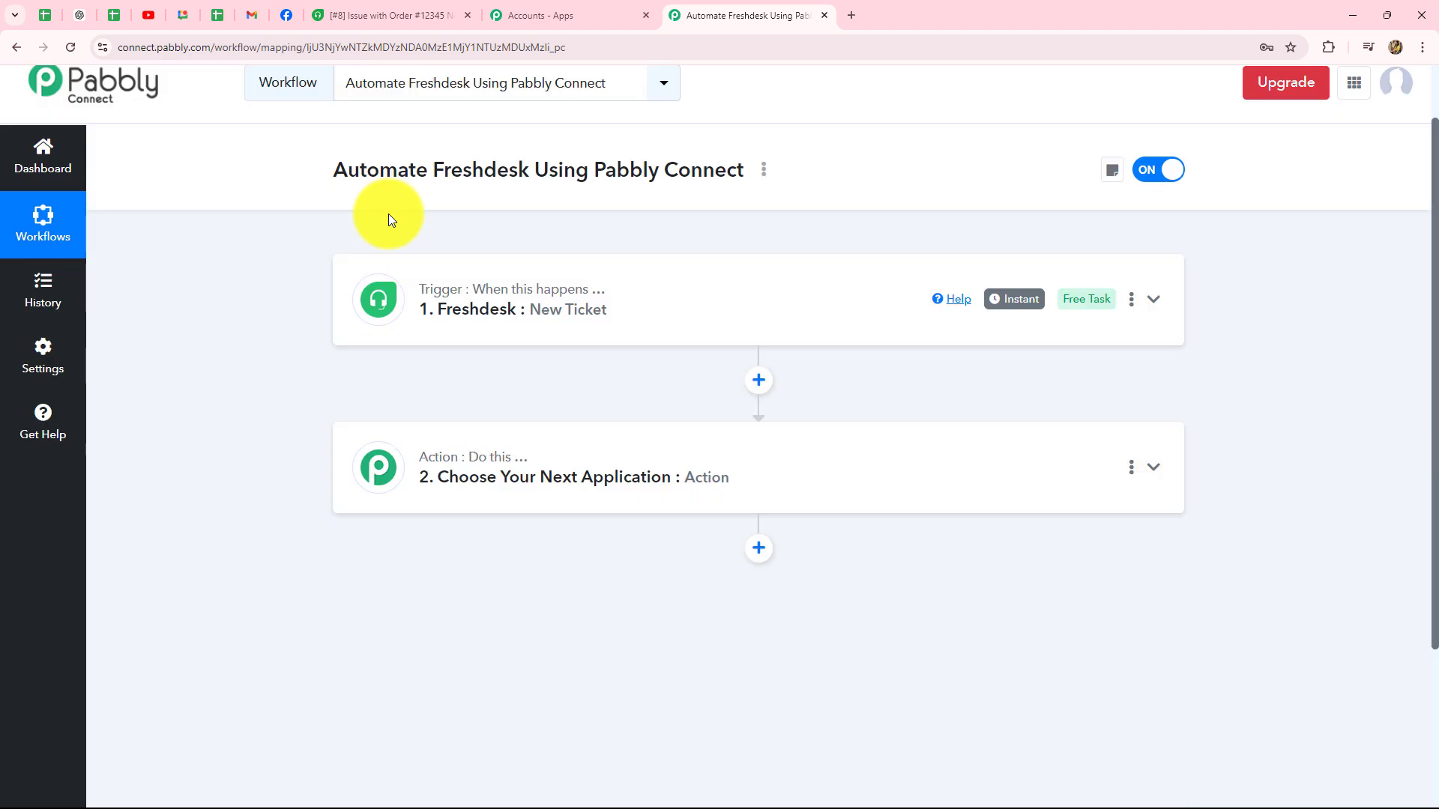
click(420, 311)
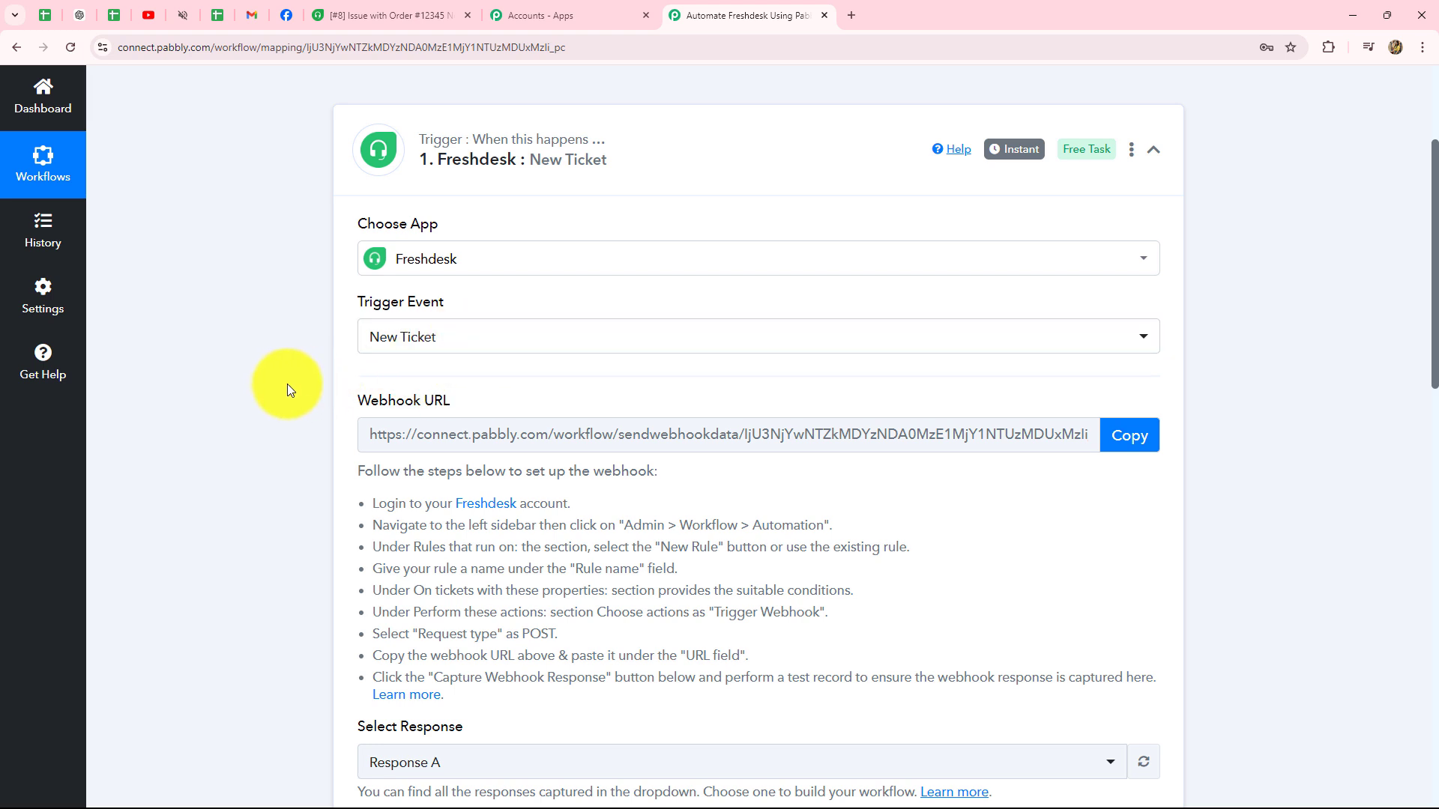
click(1153, 150)
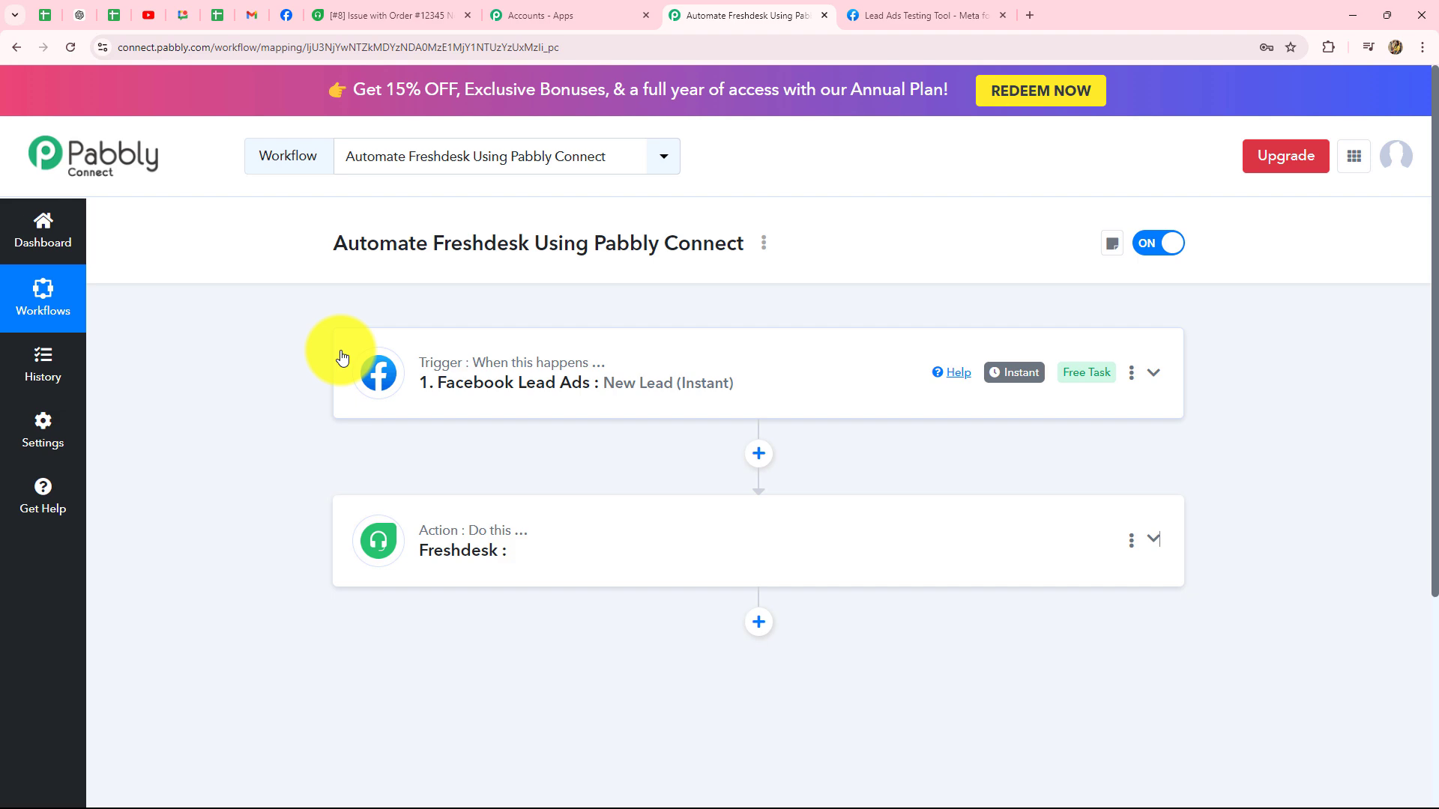
click(285, 15)
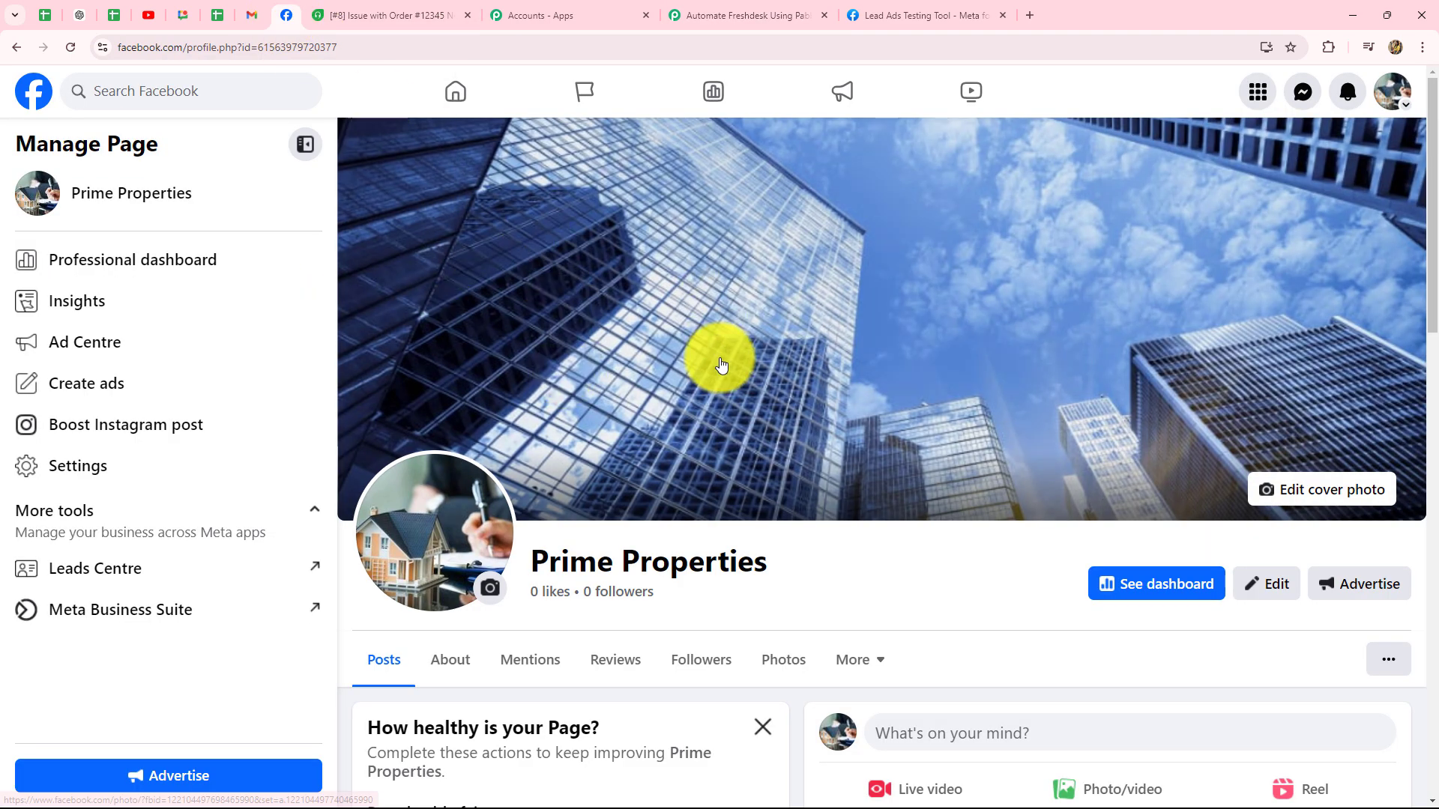
scroll(721, 365, down, 3)
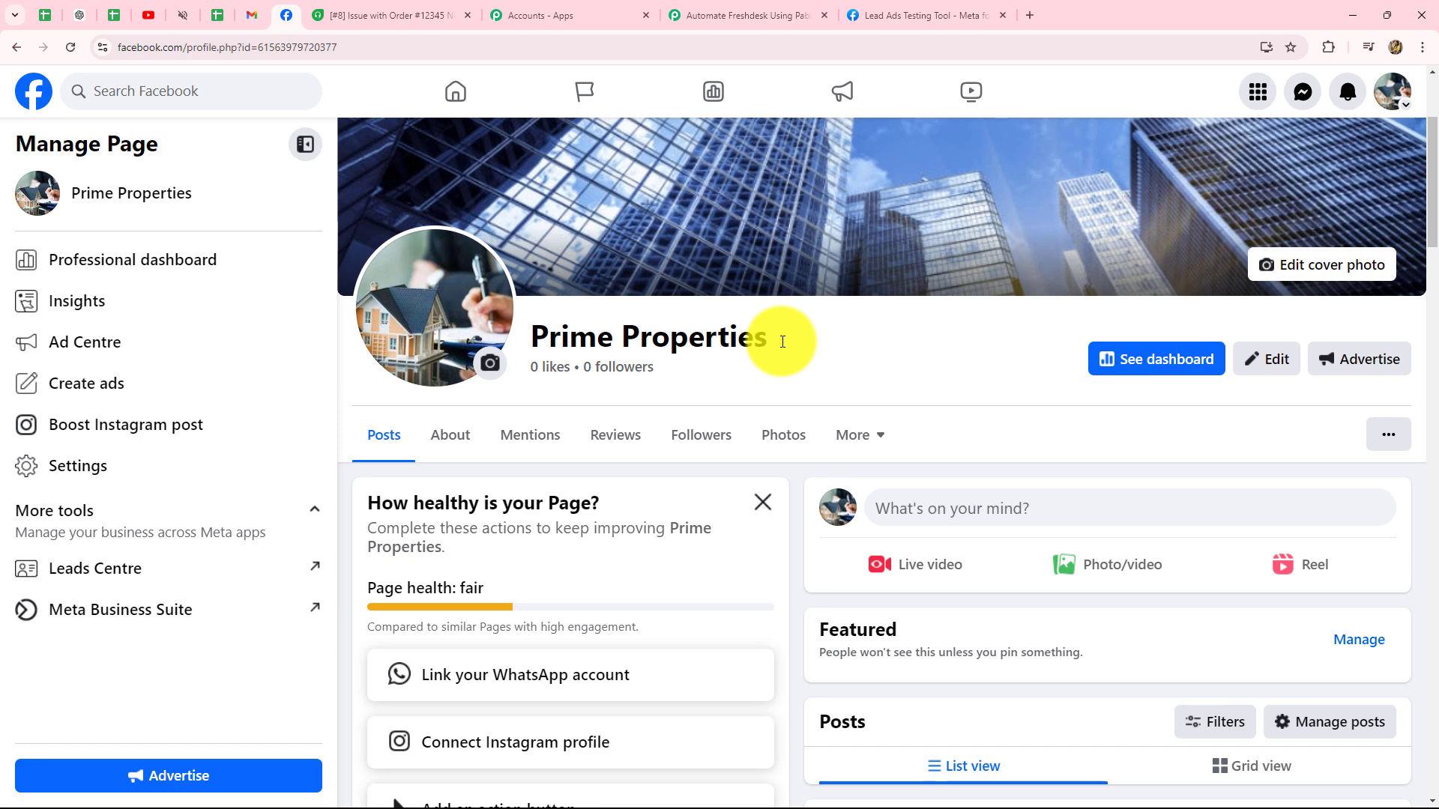
click(389, 7)
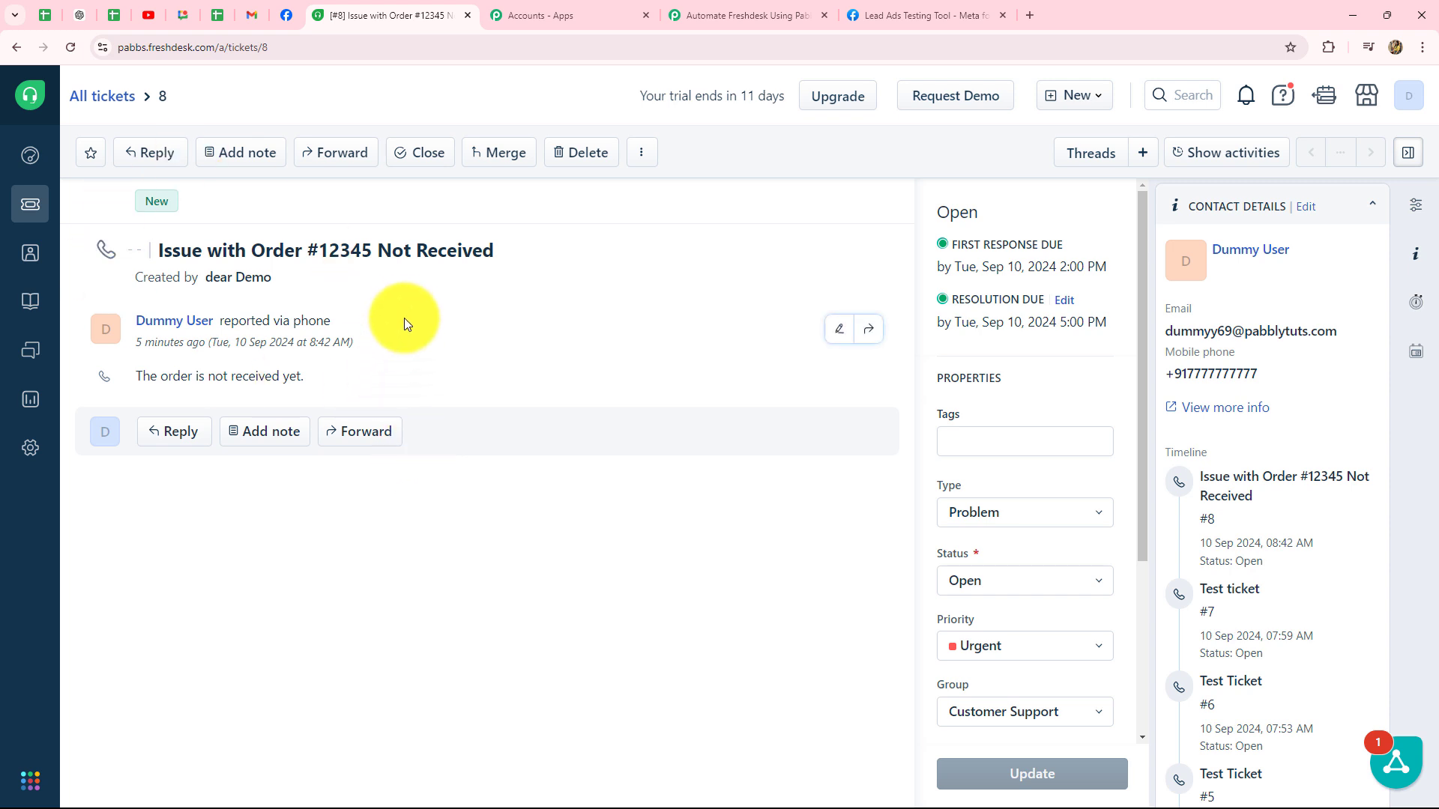
click(738, 15)
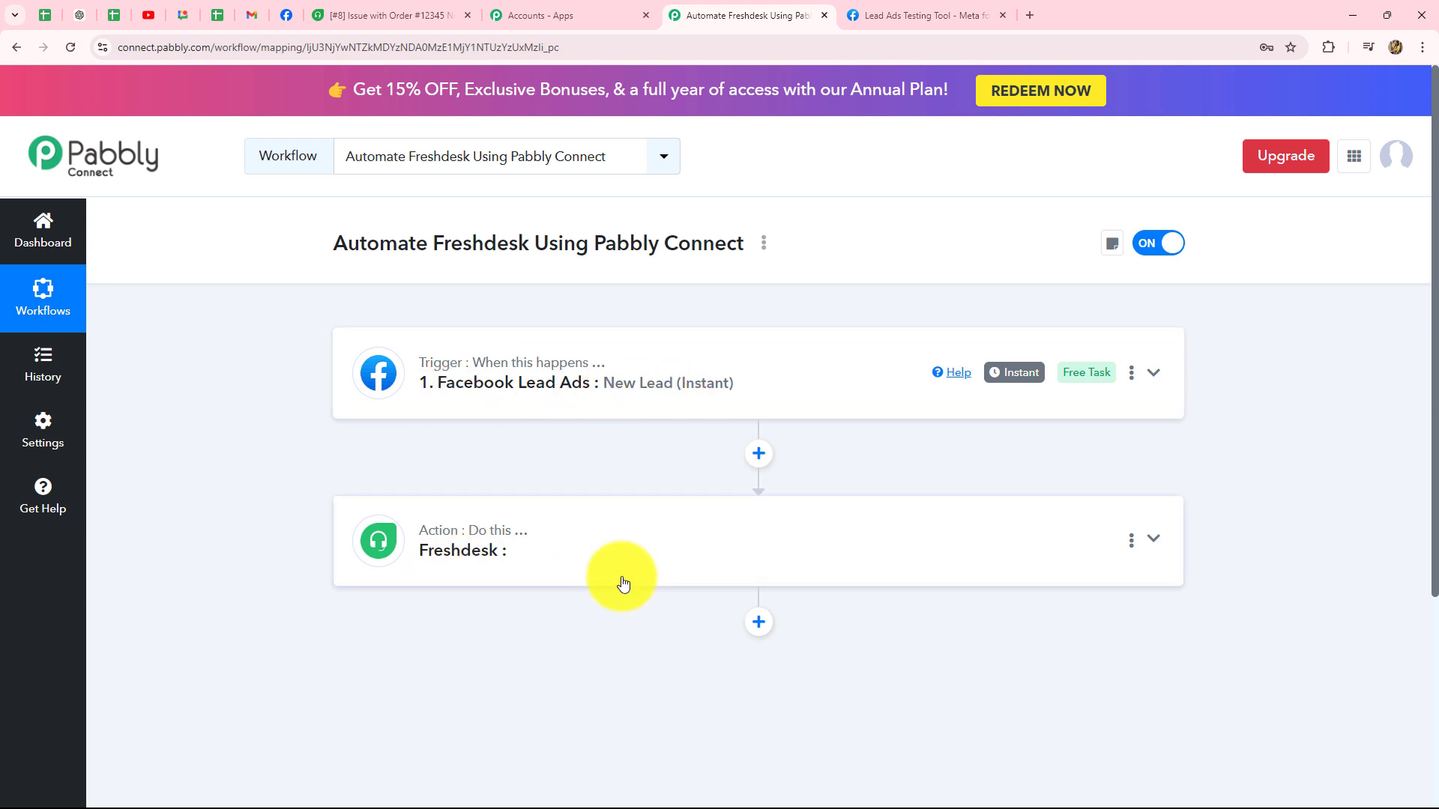
Step: Expand the Facebook Lead Ads trigger and review the captured lead, including property type residential_property
click(594, 373)
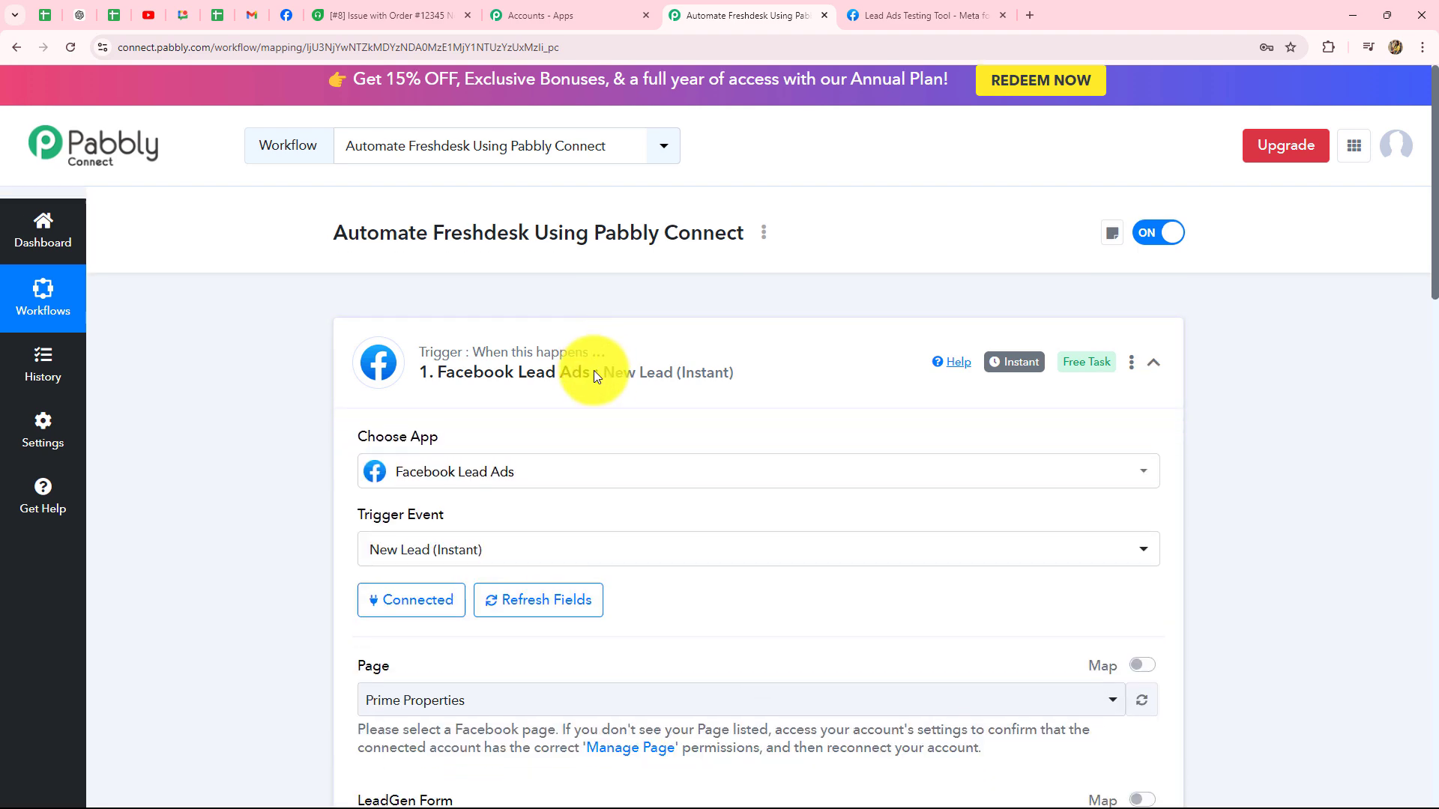
scroll(594, 371, down, 5)
scroll(595, 370, down, 7)
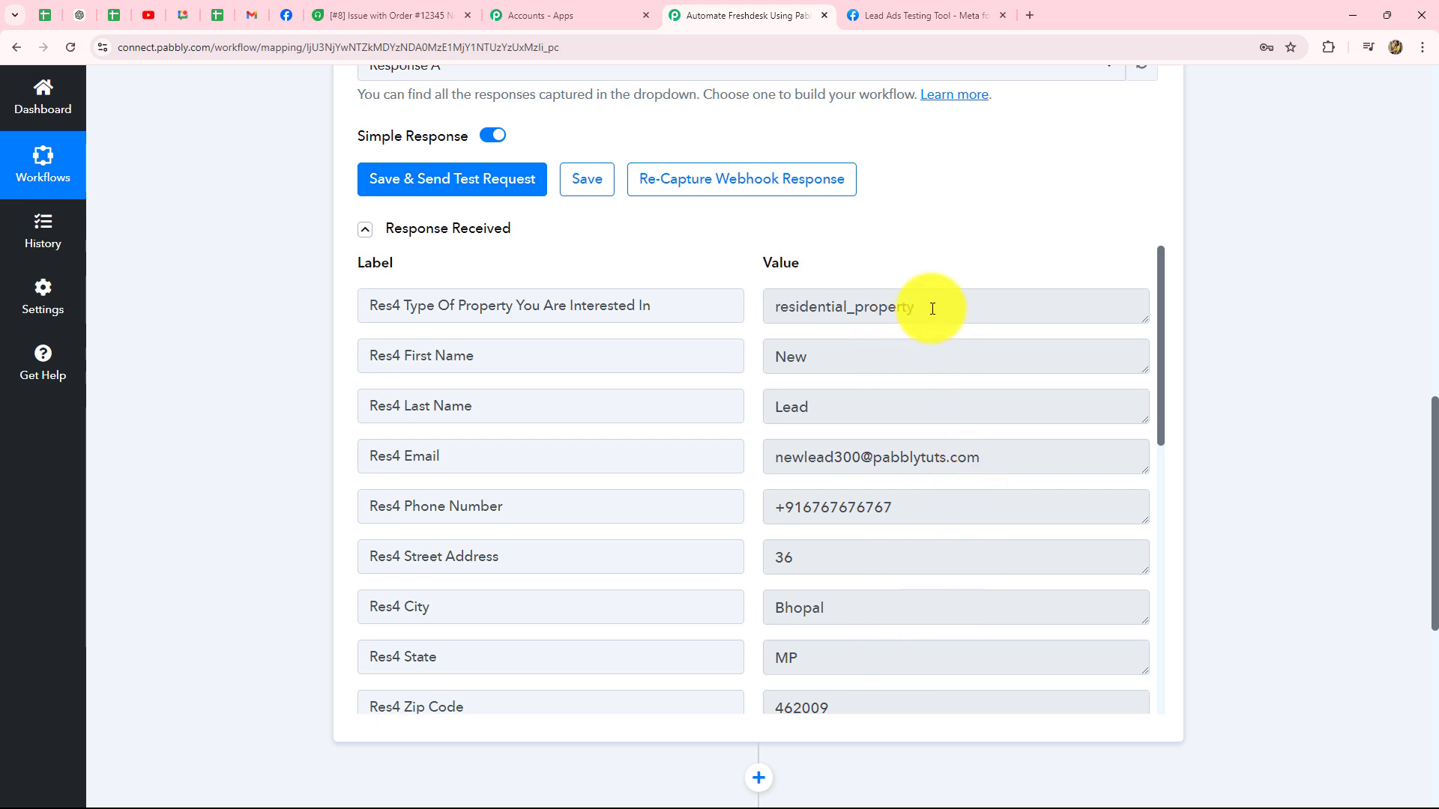
drag(932, 308, 777, 309)
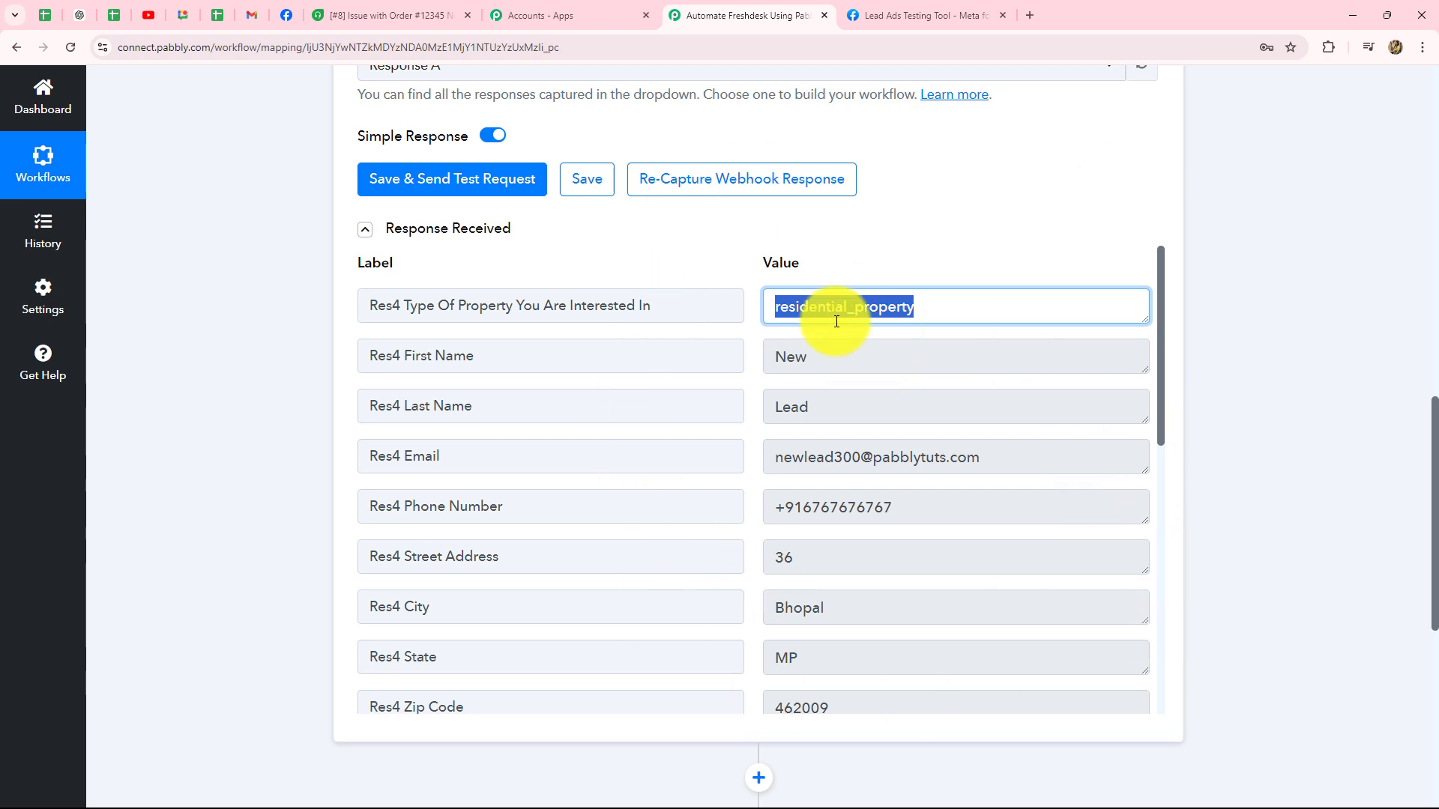
scroll(1262, 487, down, 5)
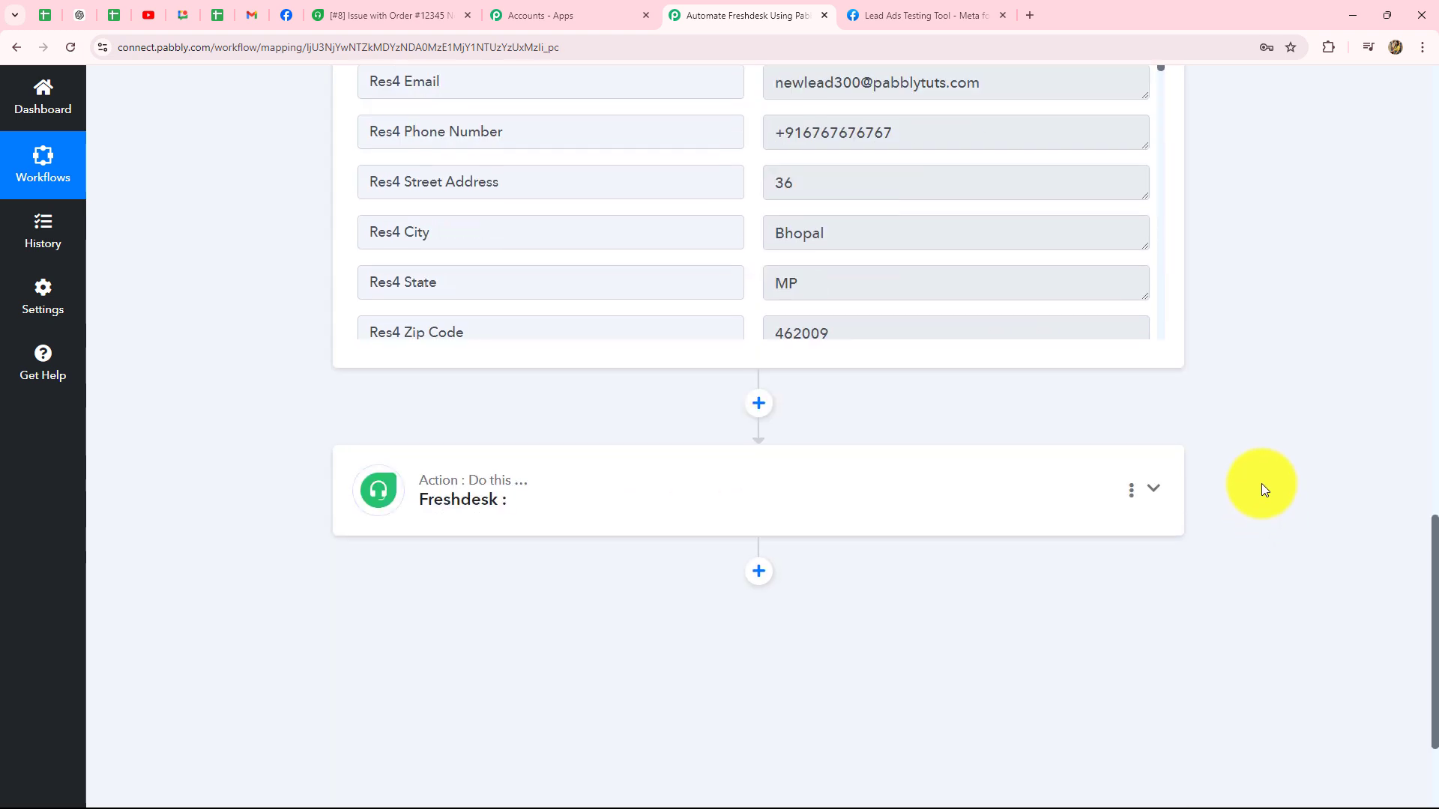
scroll(1261, 484, down, 2)
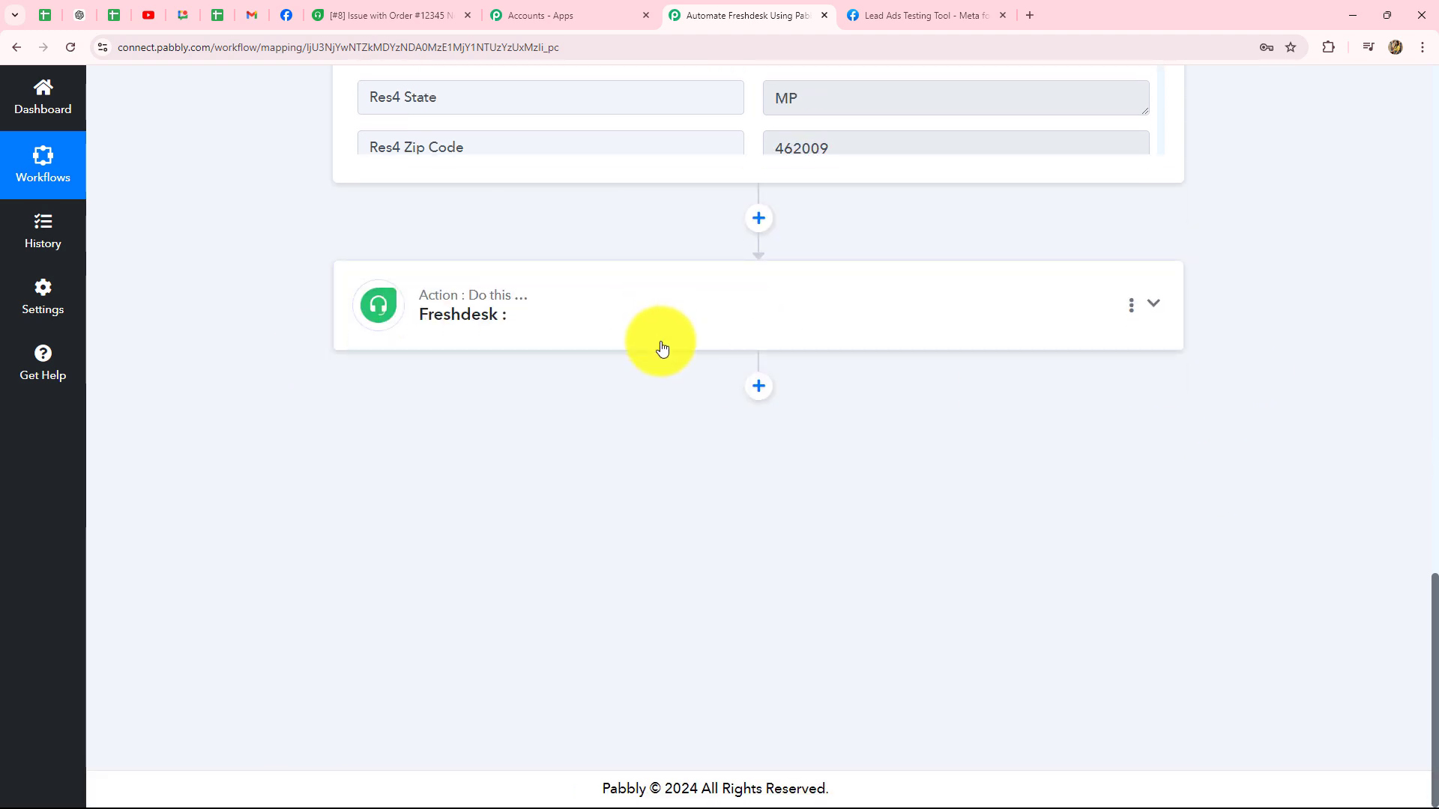
Step: Expand the Freshdesk action, choose Create Contact as its event, and open the account connection
click(580, 311)
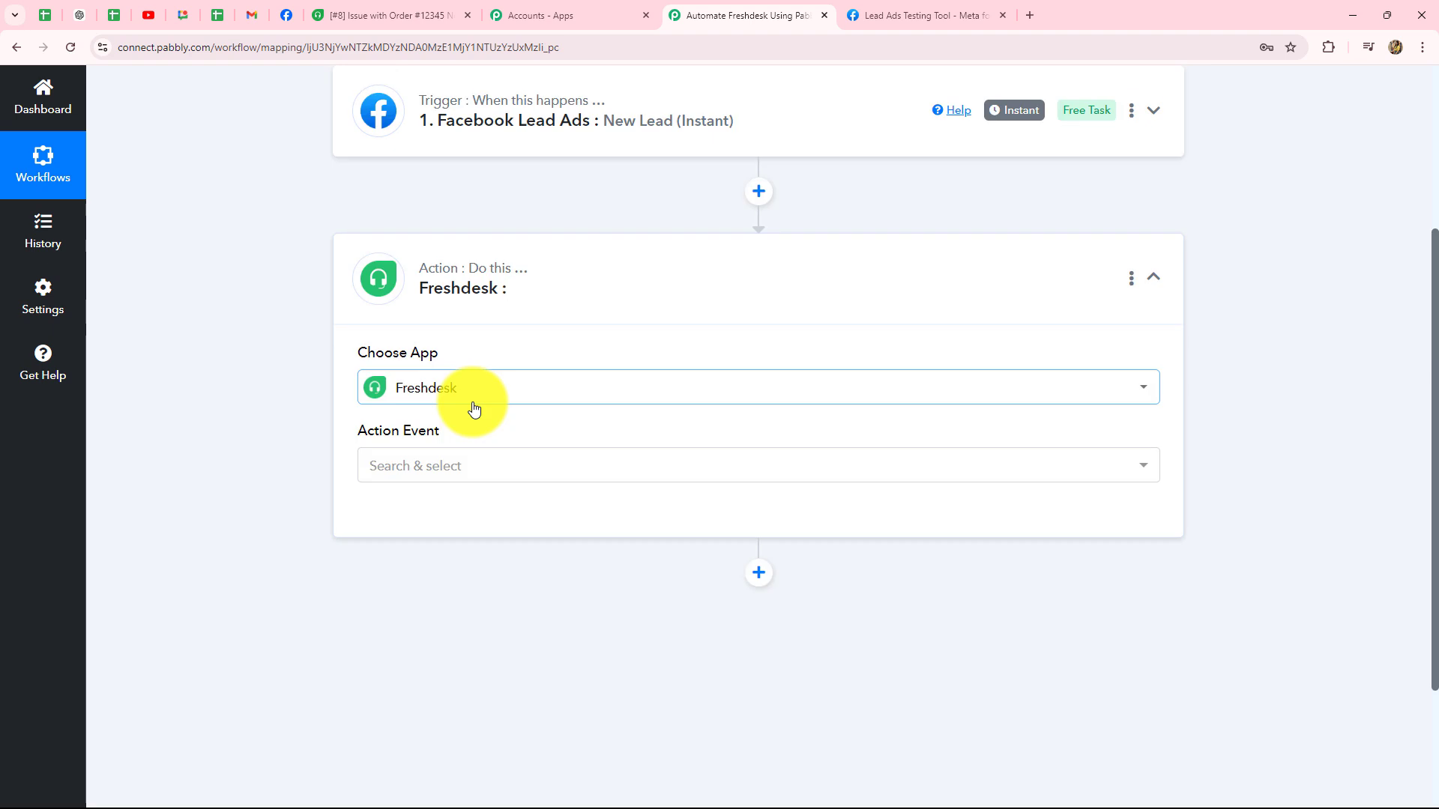
click(448, 470)
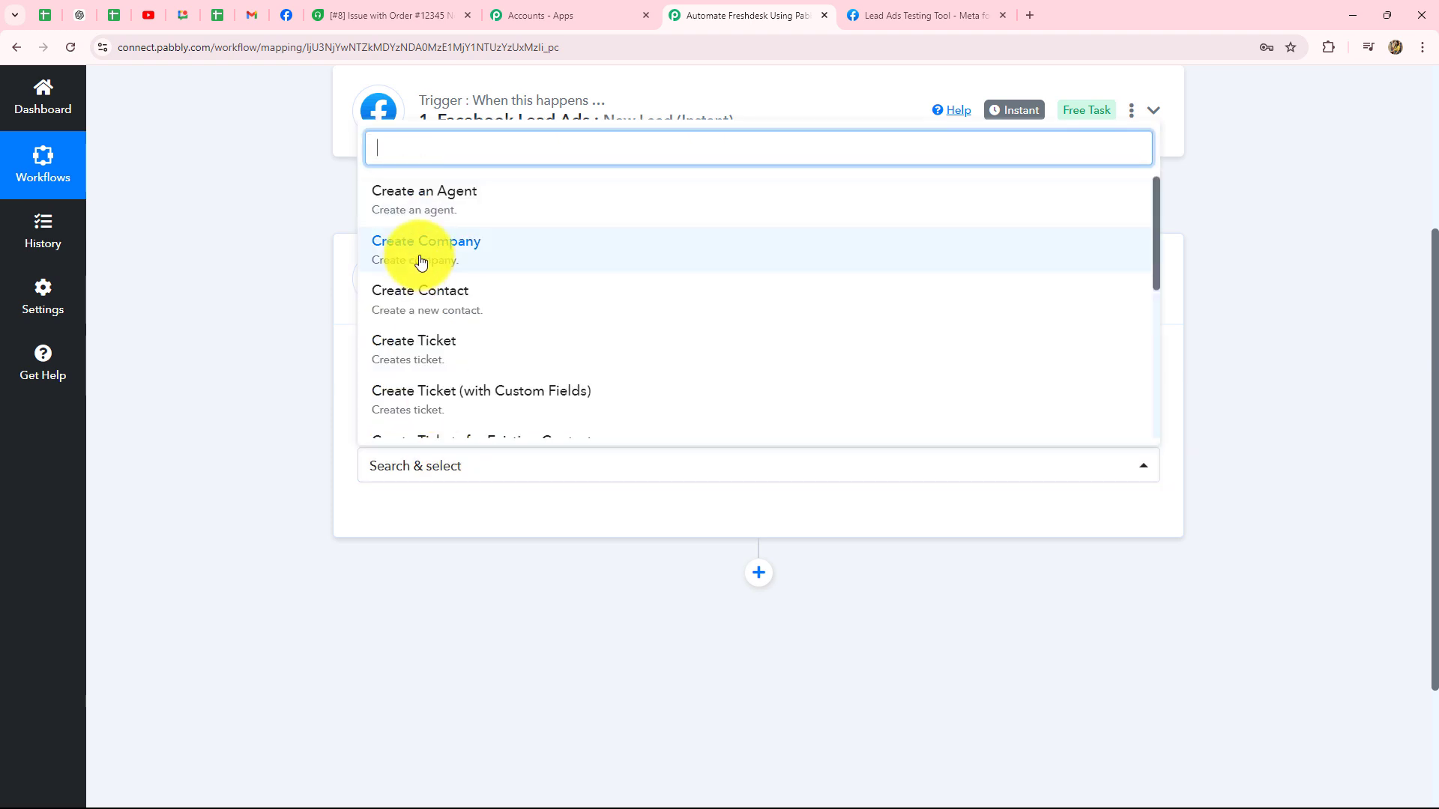
click(413, 304)
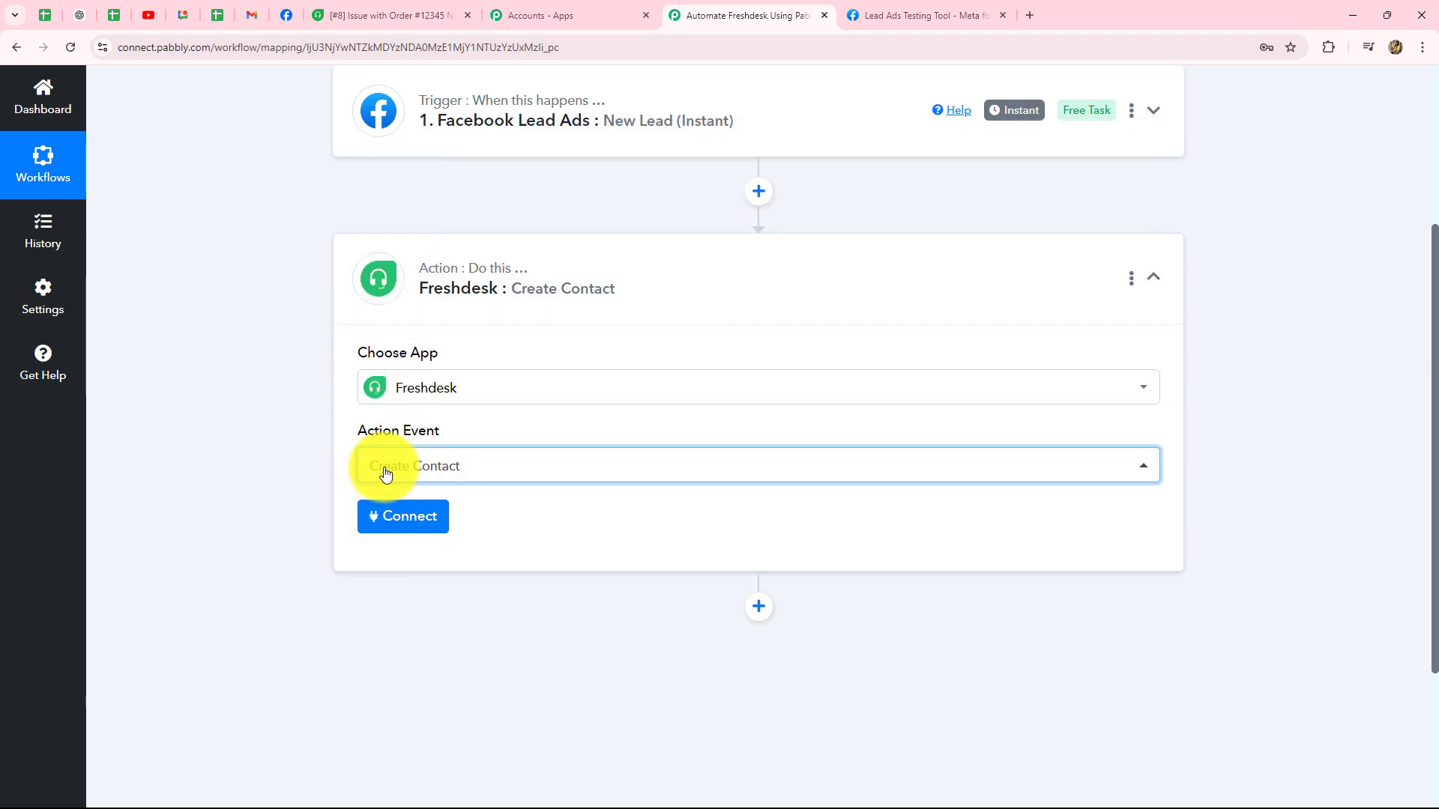
click(396, 522)
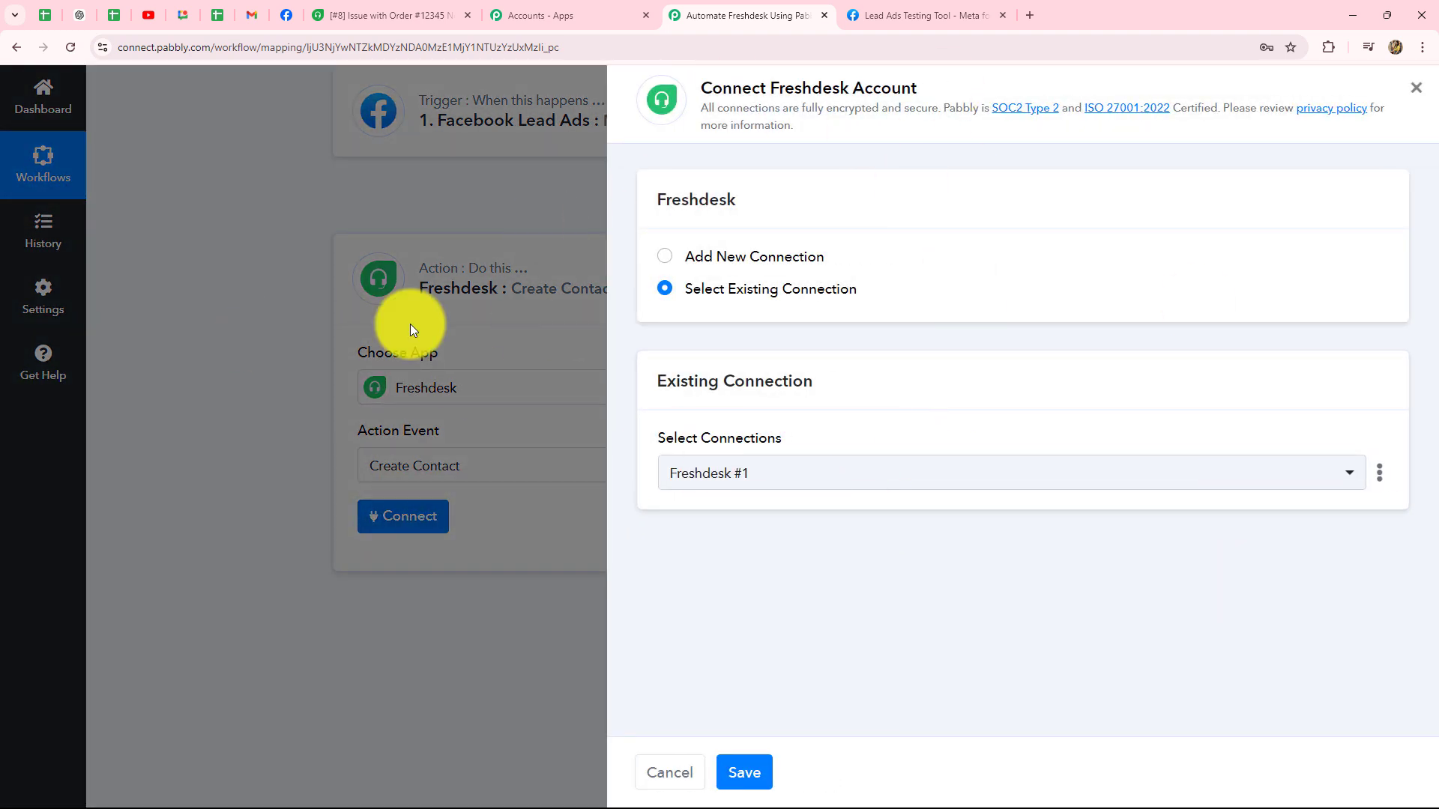
Step: Choose Add New Connection in the Connect Freshdesk Account panel to reveal the Subdomain field
click(663, 256)
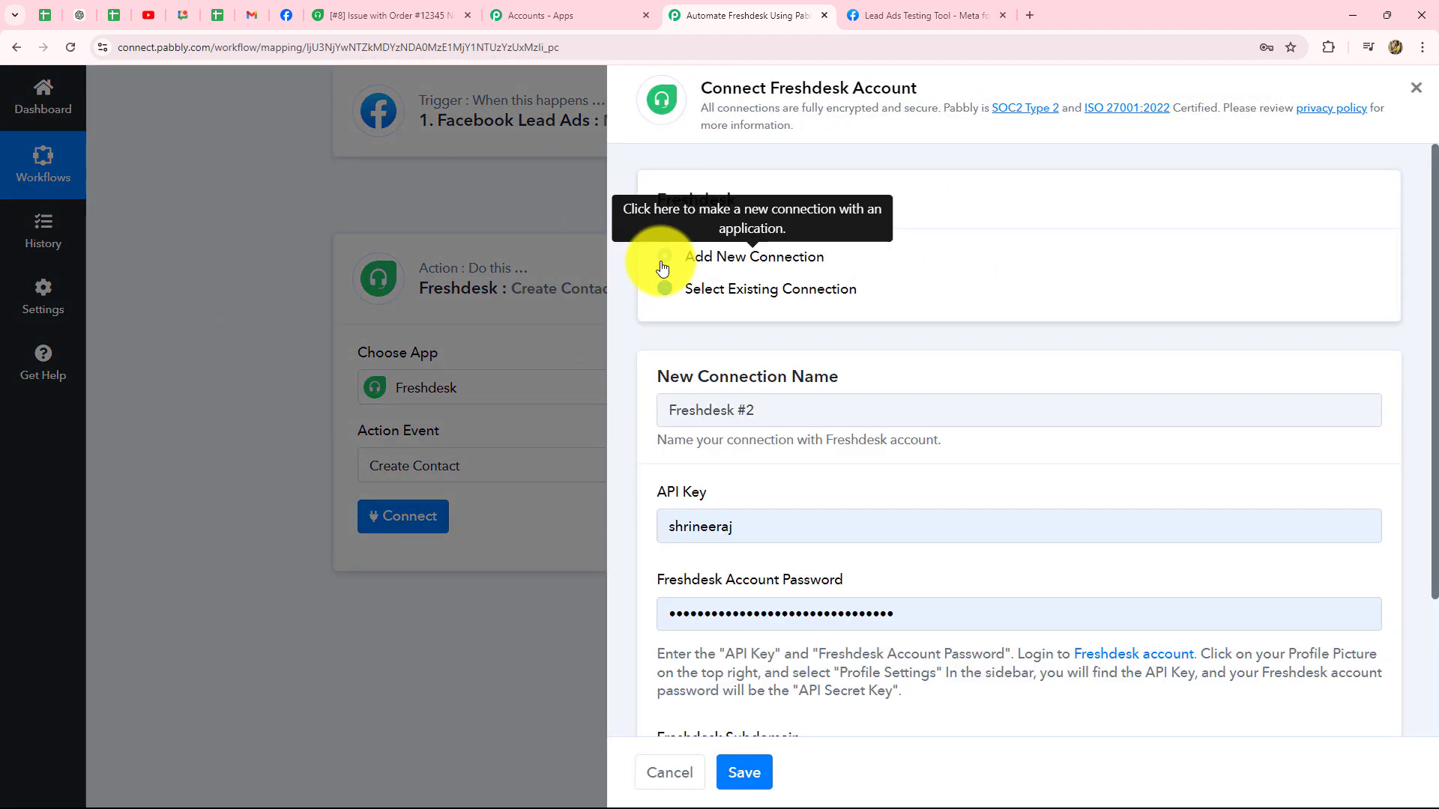
scroll(968, 399, down, 2)
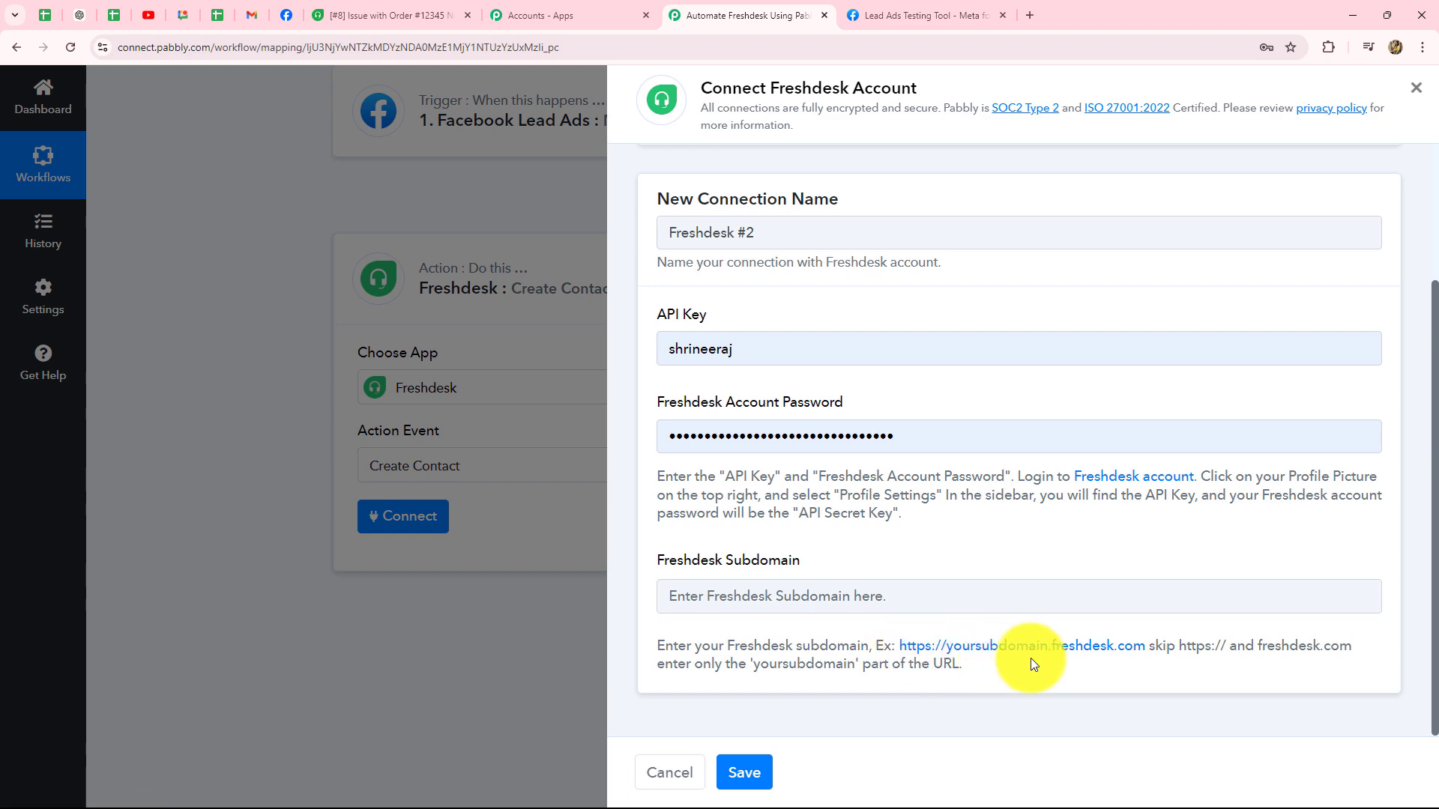
Step: Copy the subdomain 'pabbs' from the Freshdesk address bar into Pabbly's Subdomain field
click(393, 15)
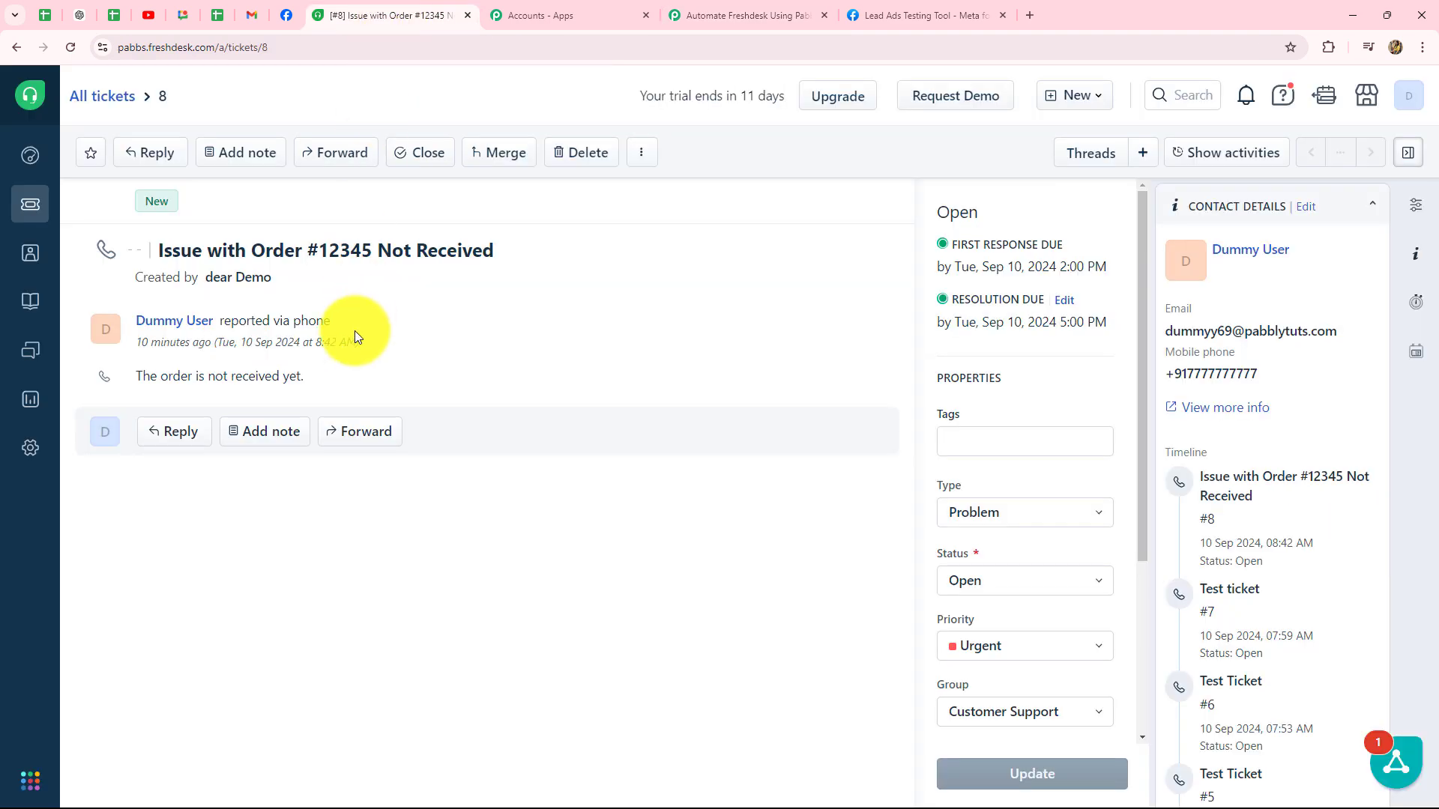
click(268, 49)
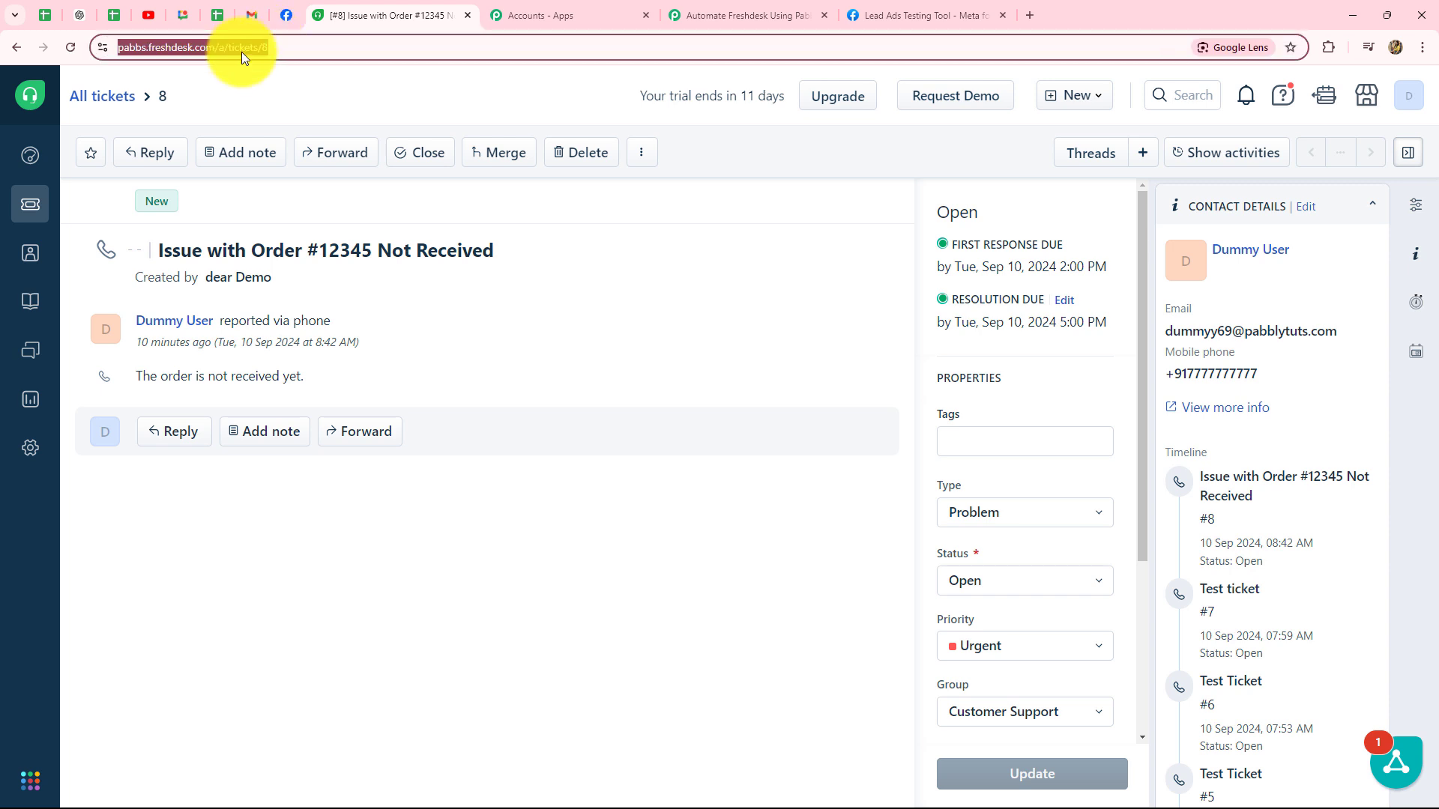
click(294, 47)
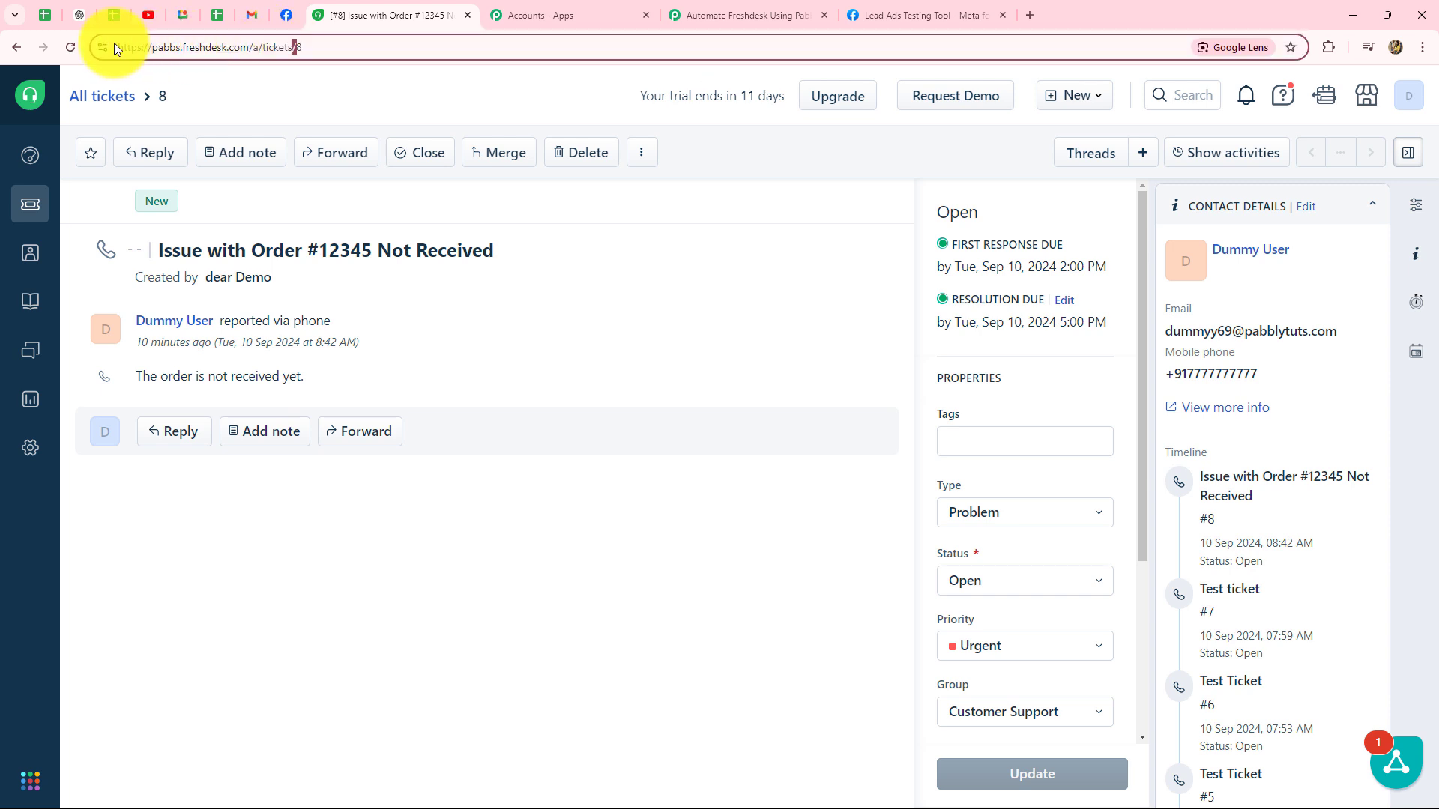
drag(152, 49, 178, 51)
key(ctrl+c)
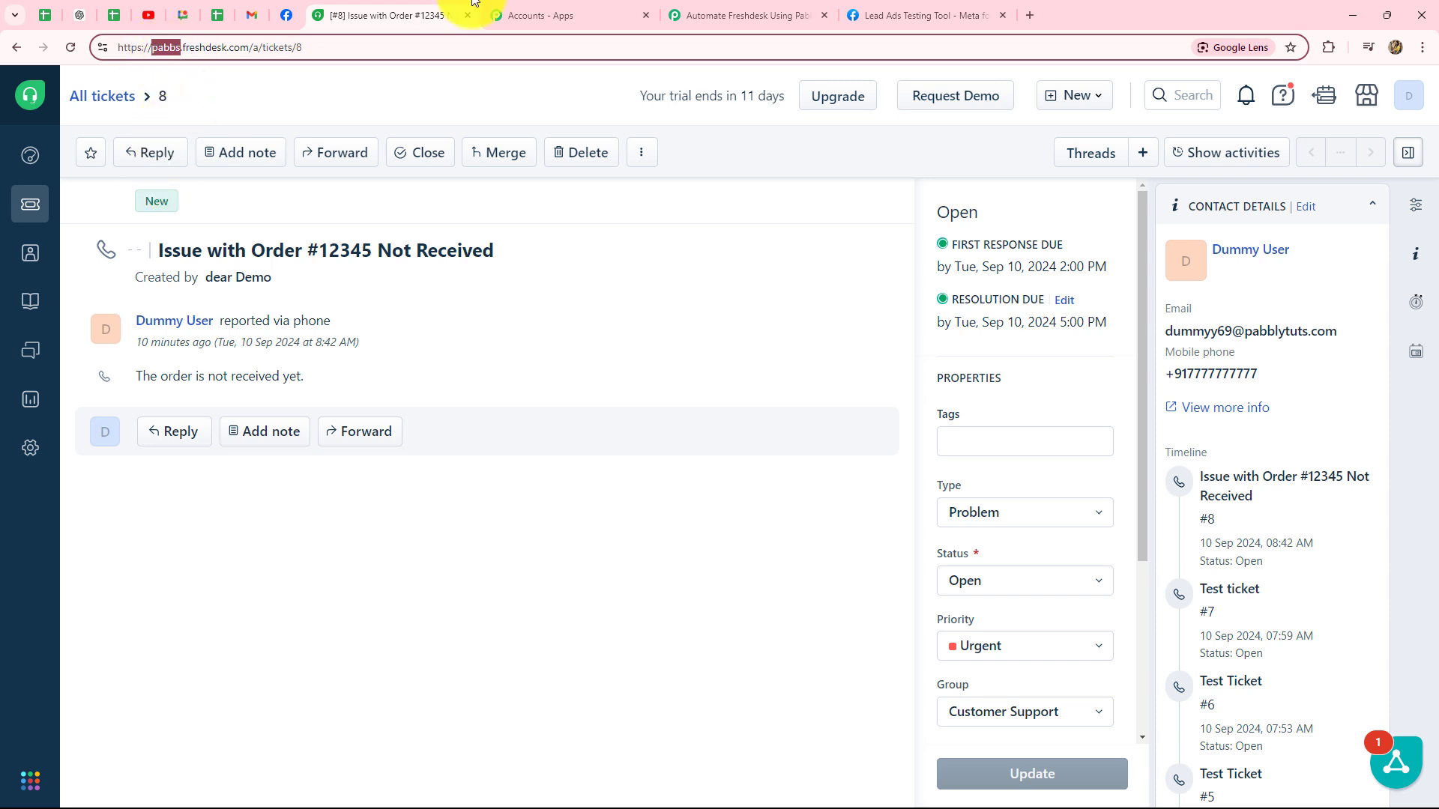
click(755, 9)
click(703, 597)
key(ctrl+v)
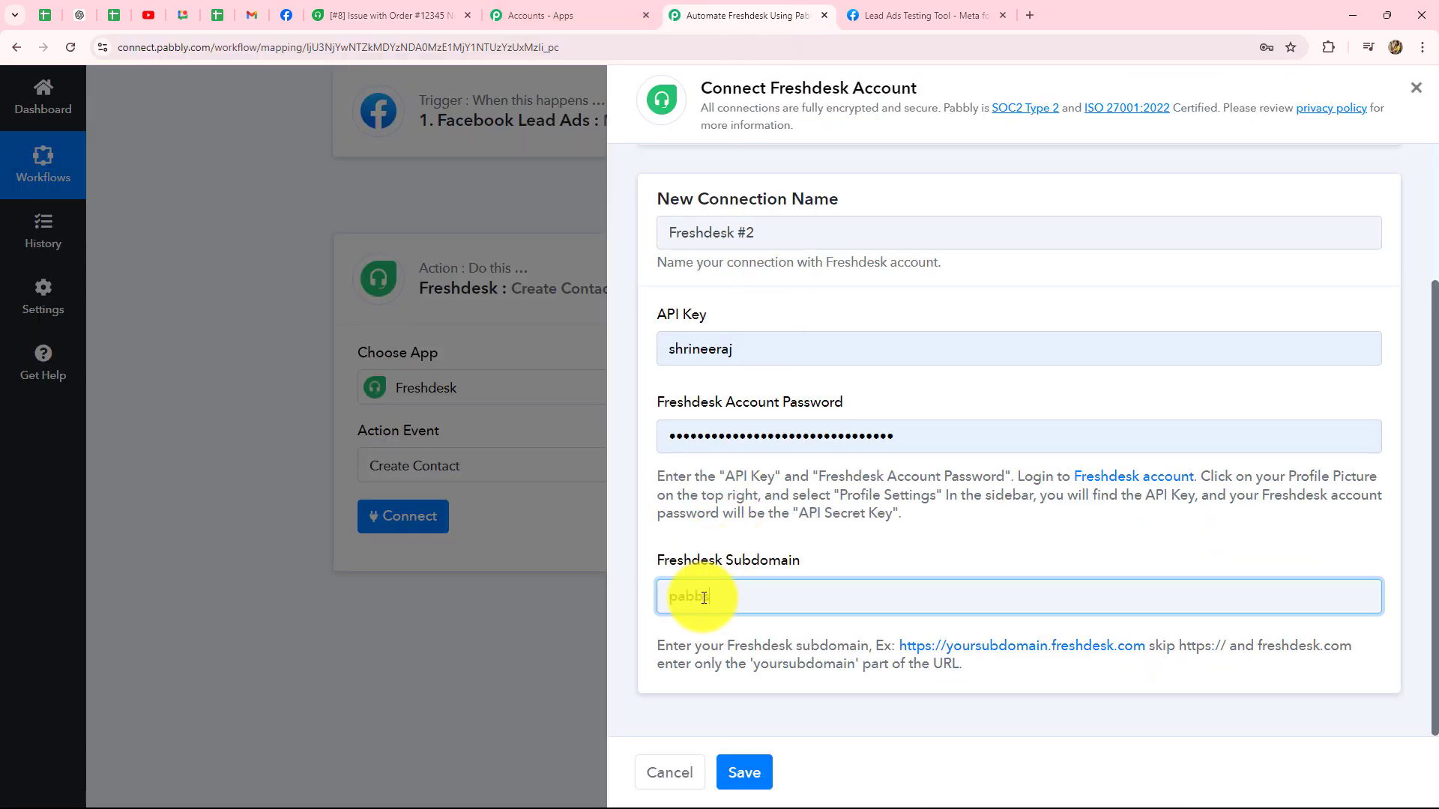
Step: Replace the autofilled password with the pasted account password and empty the API Key field
click(744, 703)
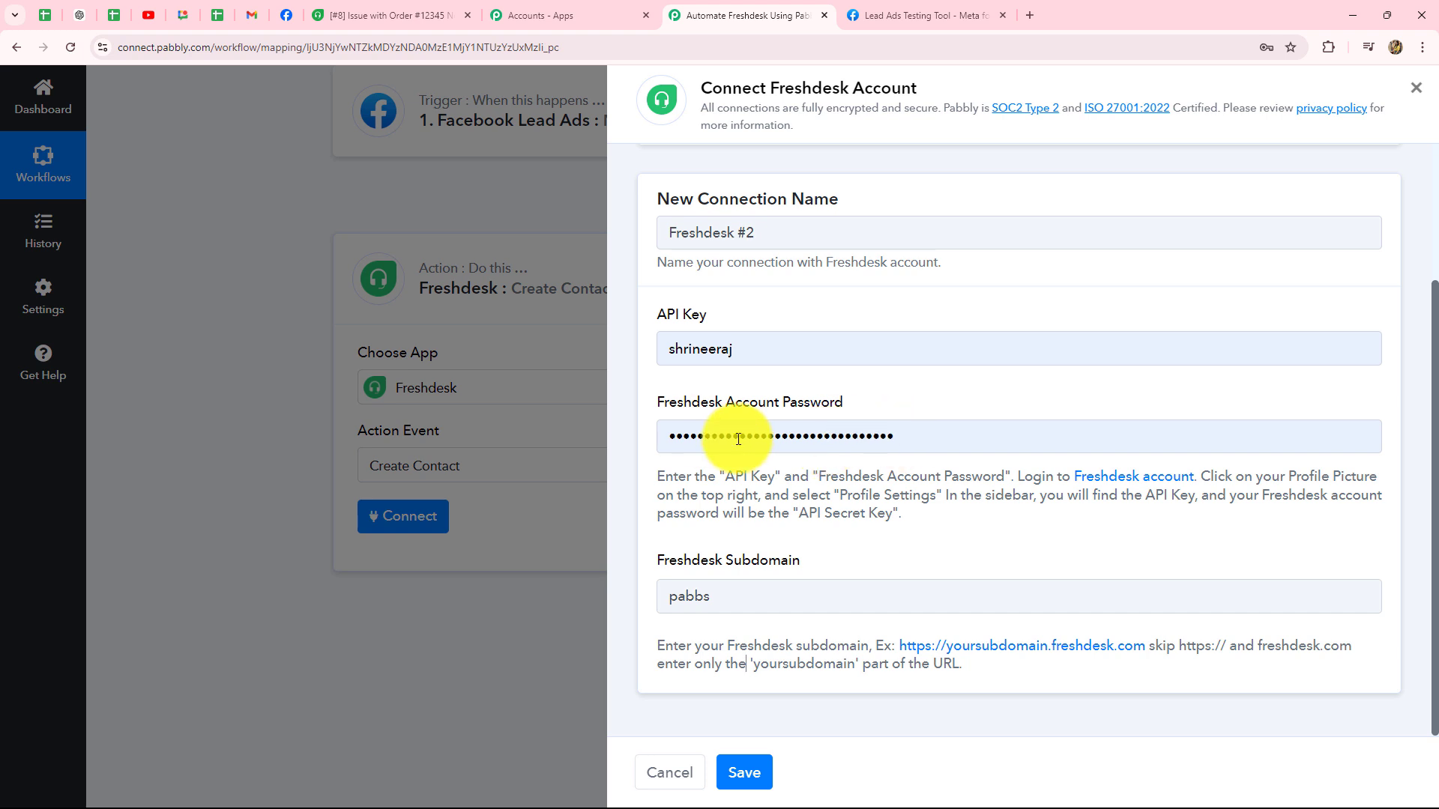
double_click(909, 437)
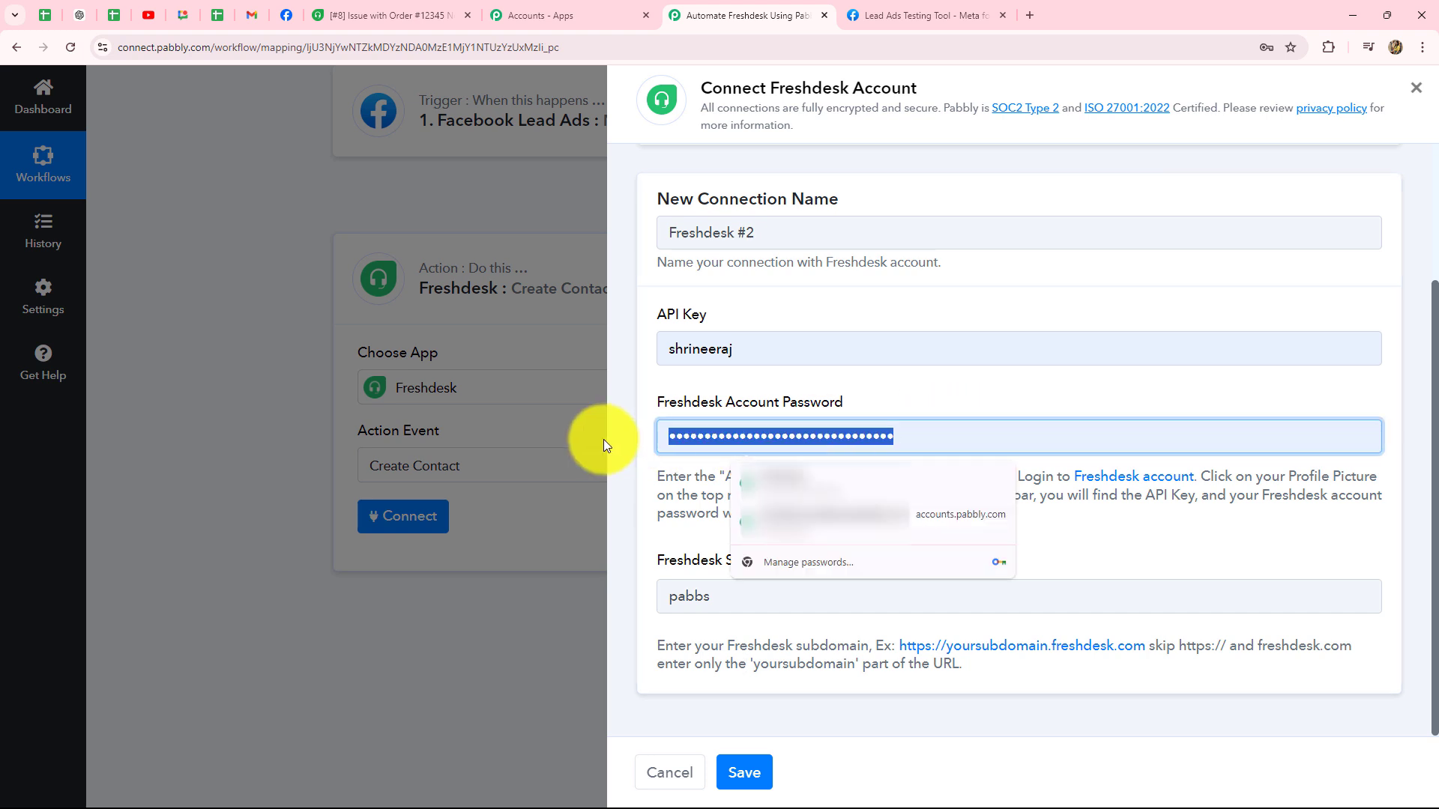
key(BackSpace)
key(ctrl+v)
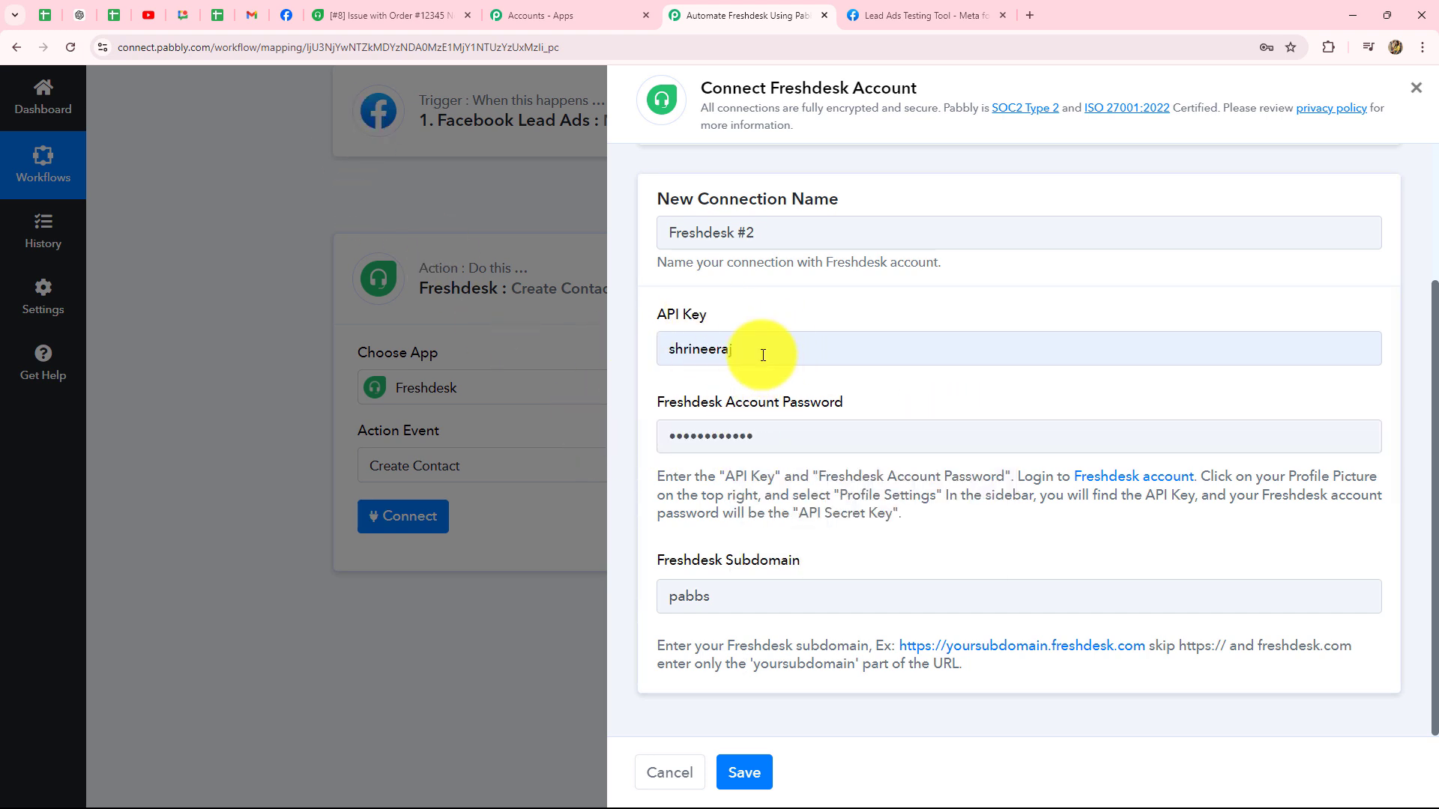
double_click(661, 352)
key(BackSpace)
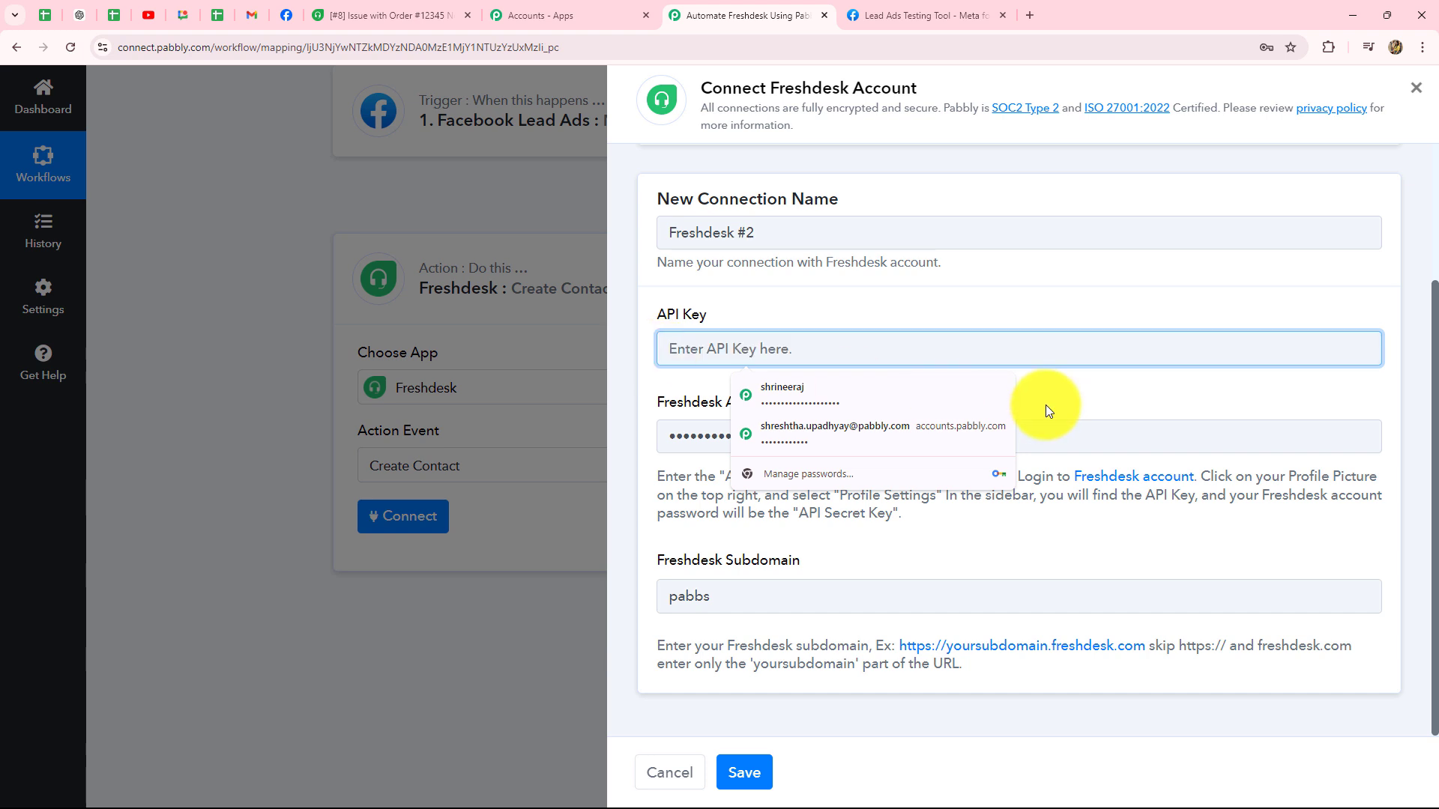
click(1046, 404)
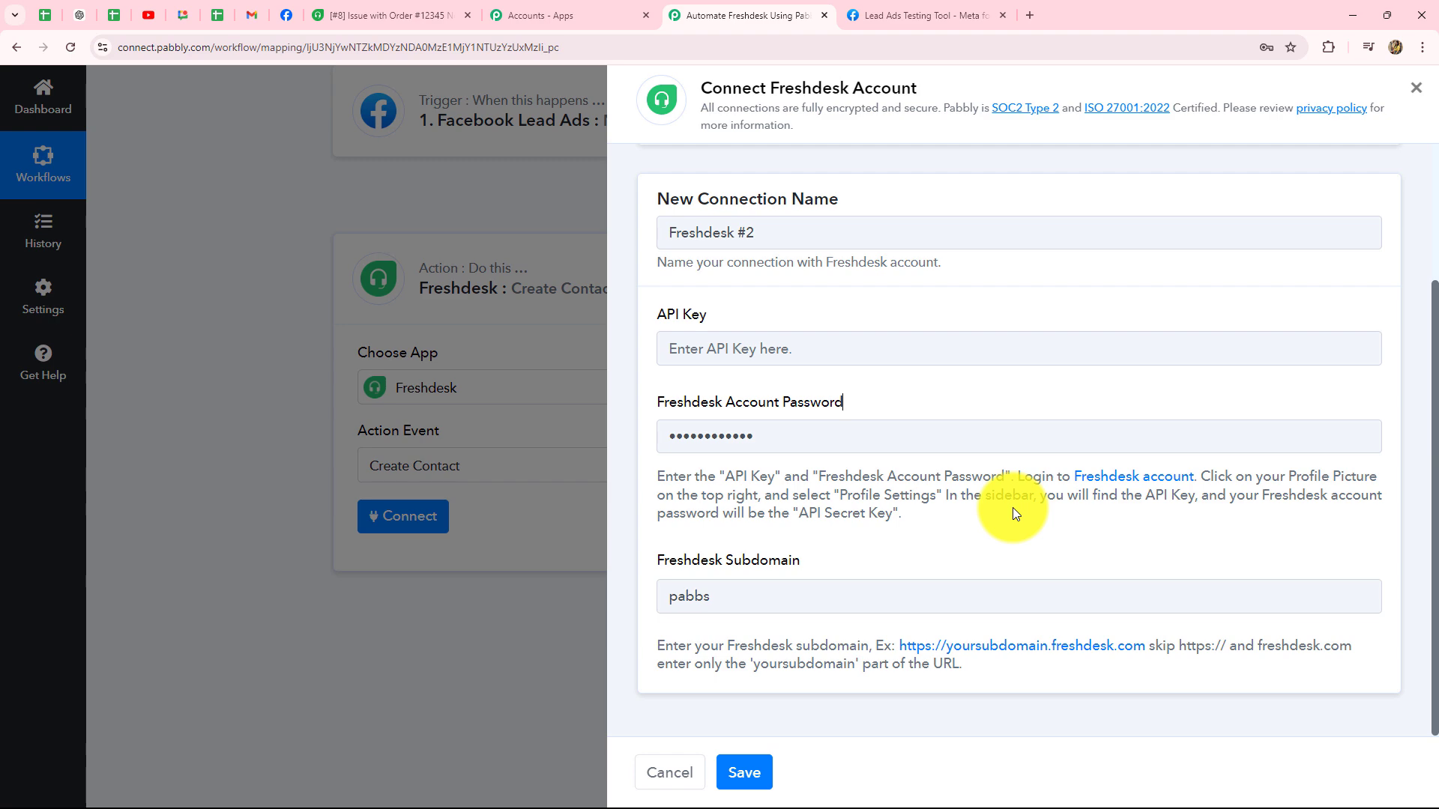
Step: Reveal the Freshdesk account's API key from Profile settings, passing the reCAPTCHA check
click(425, 7)
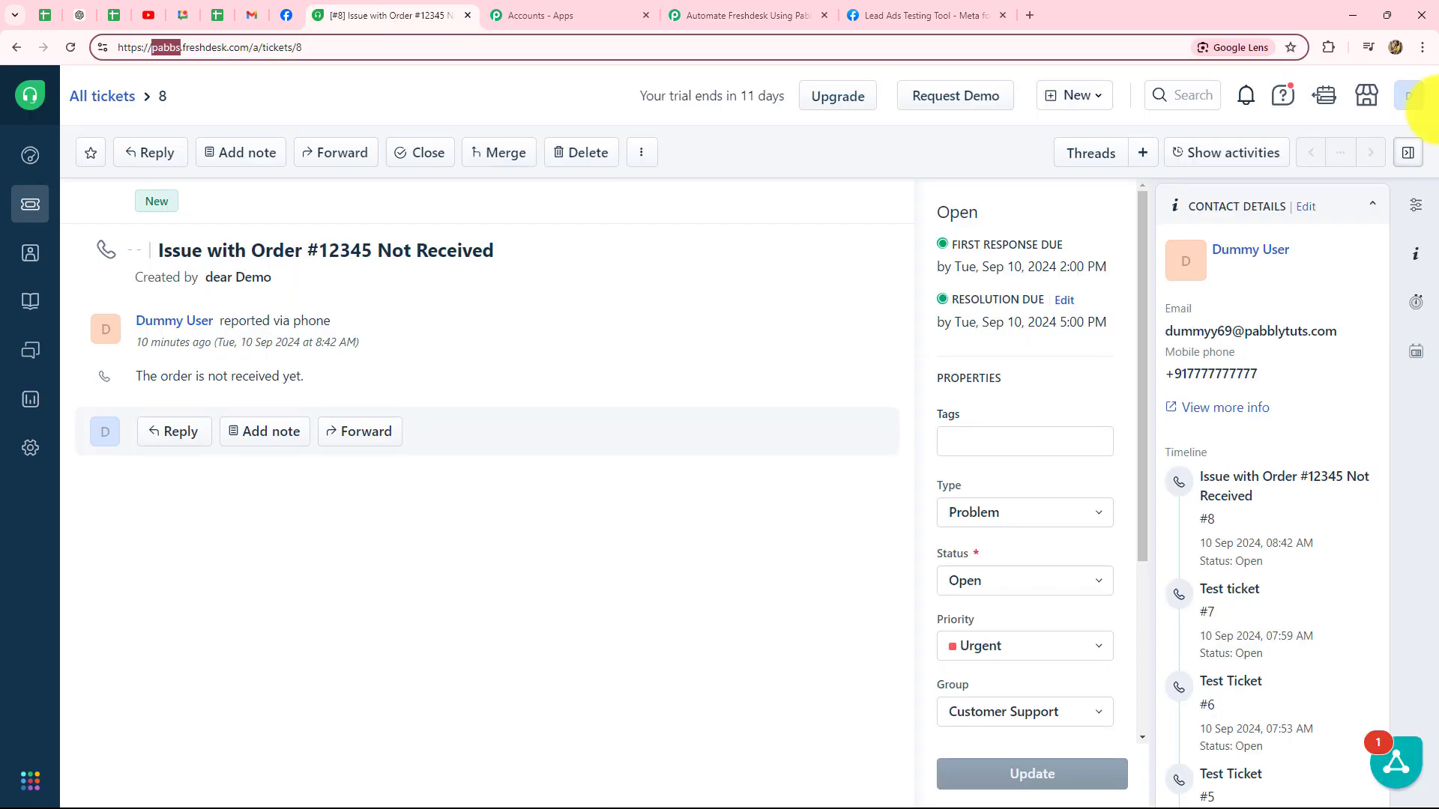
click(1410, 97)
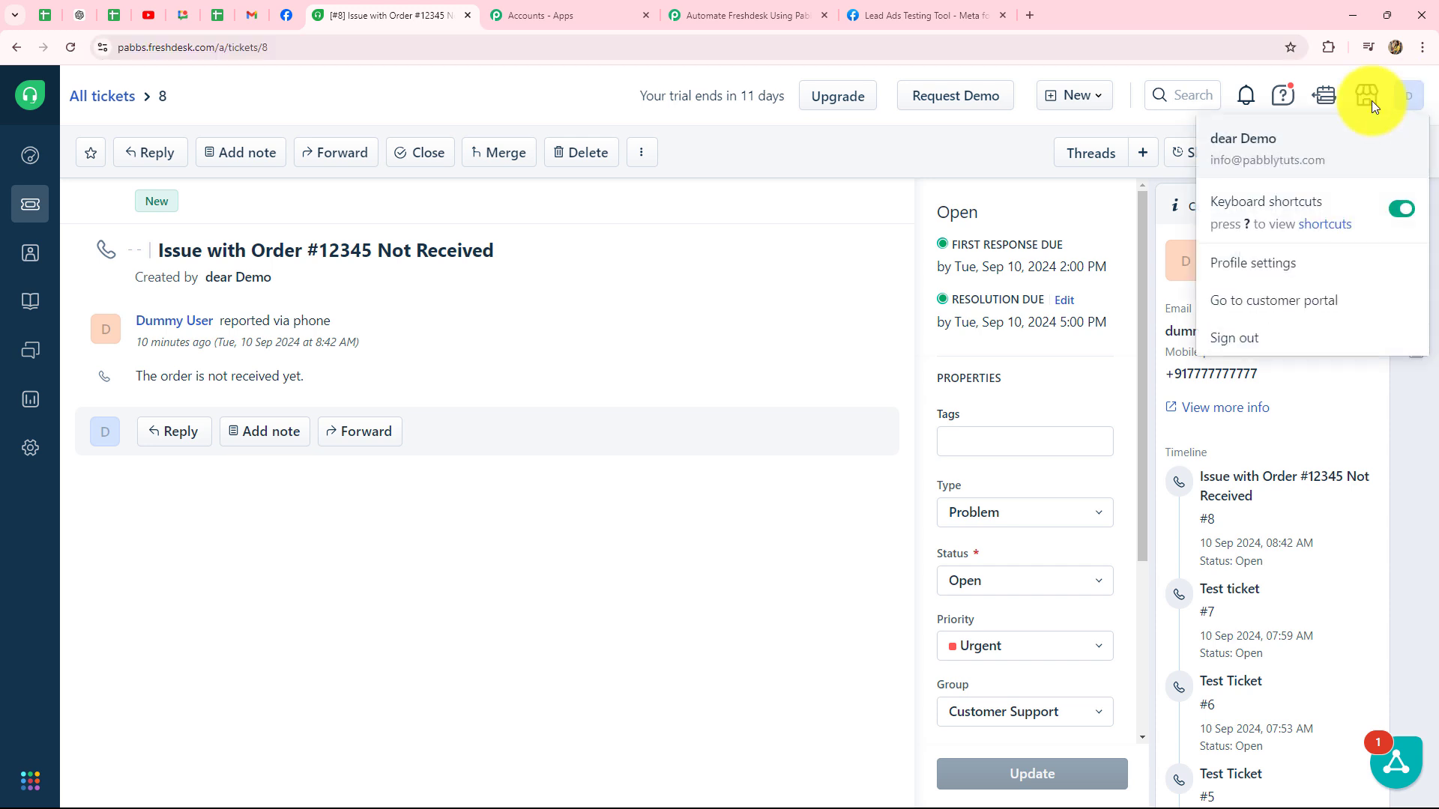
click(1268, 270)
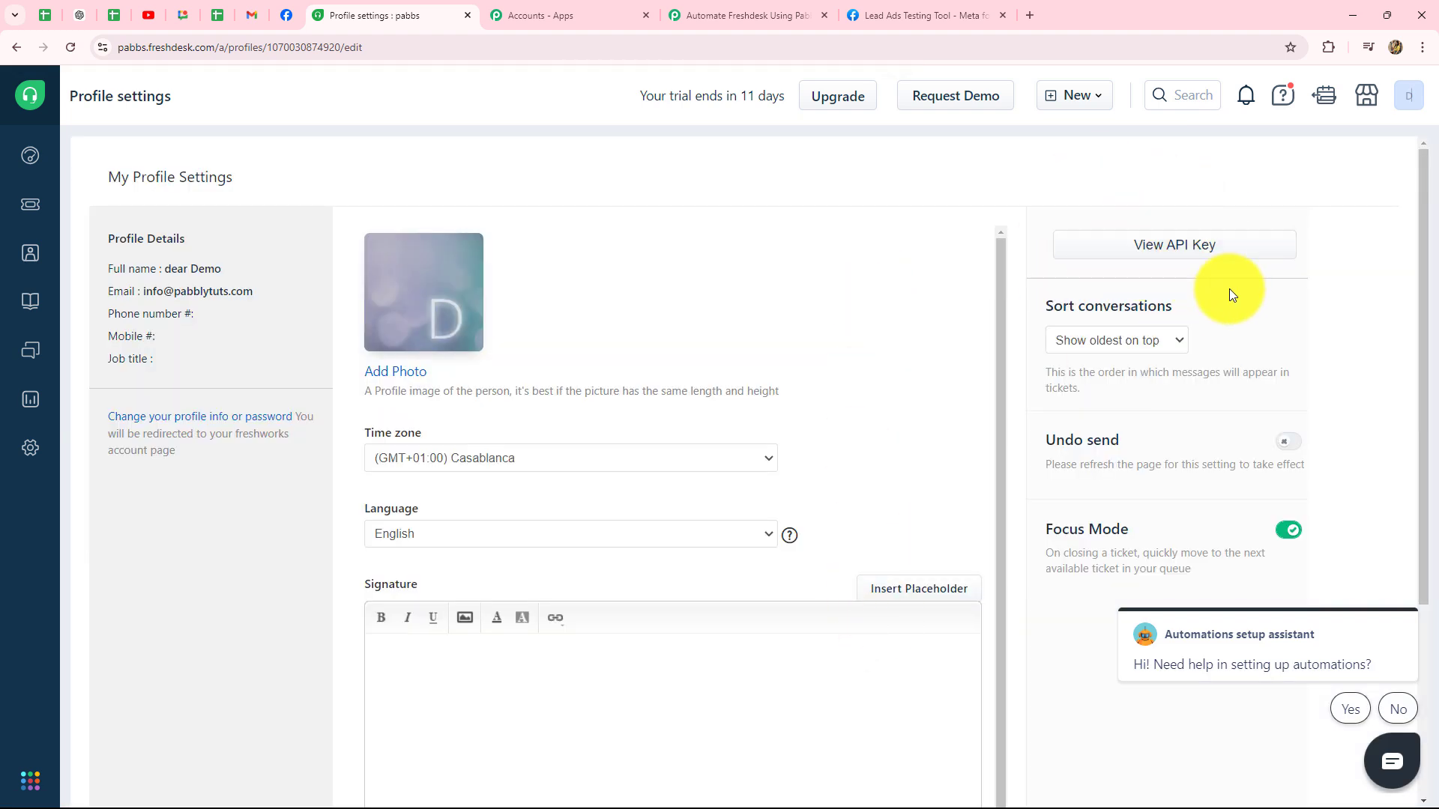
click(1176, 255)
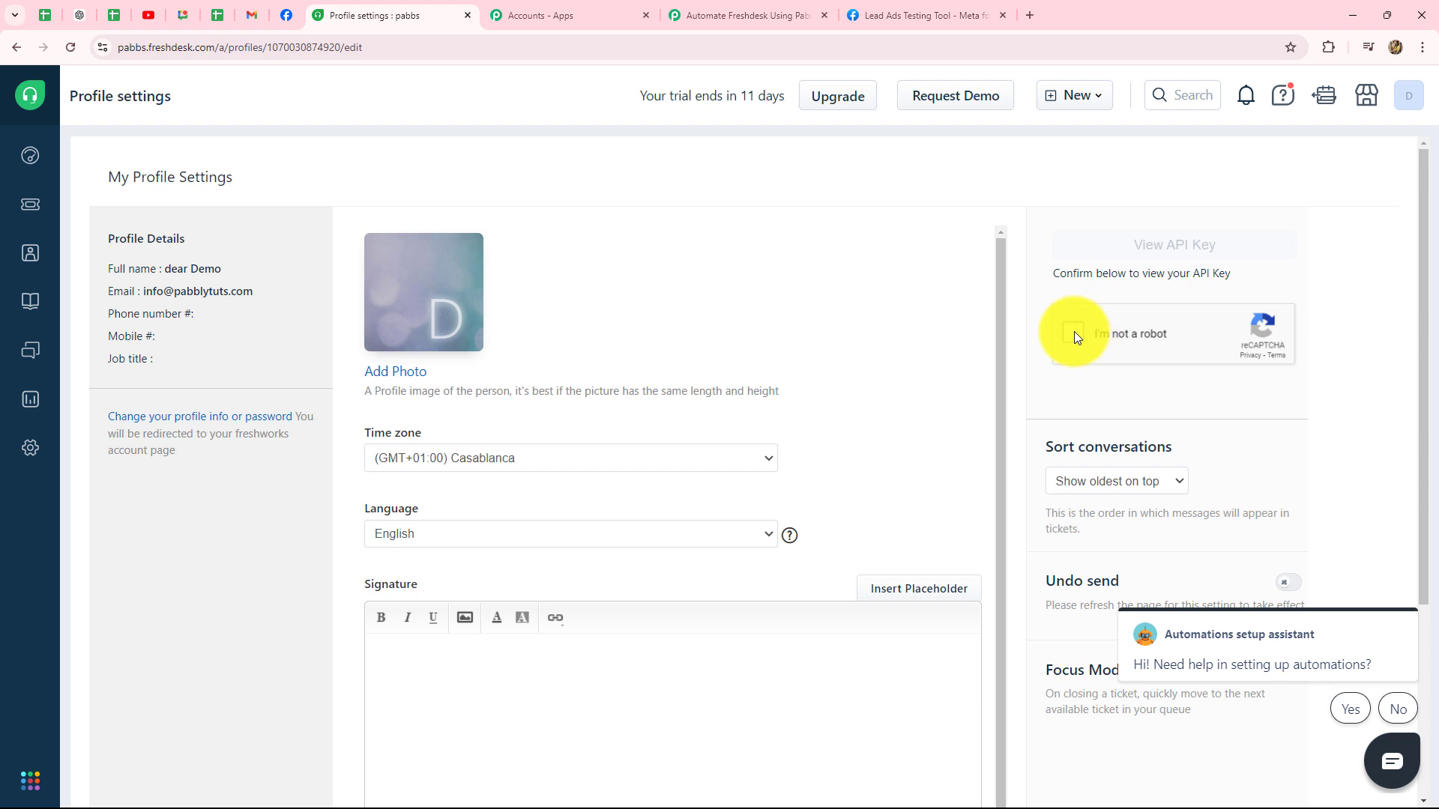
click(1073, 332)
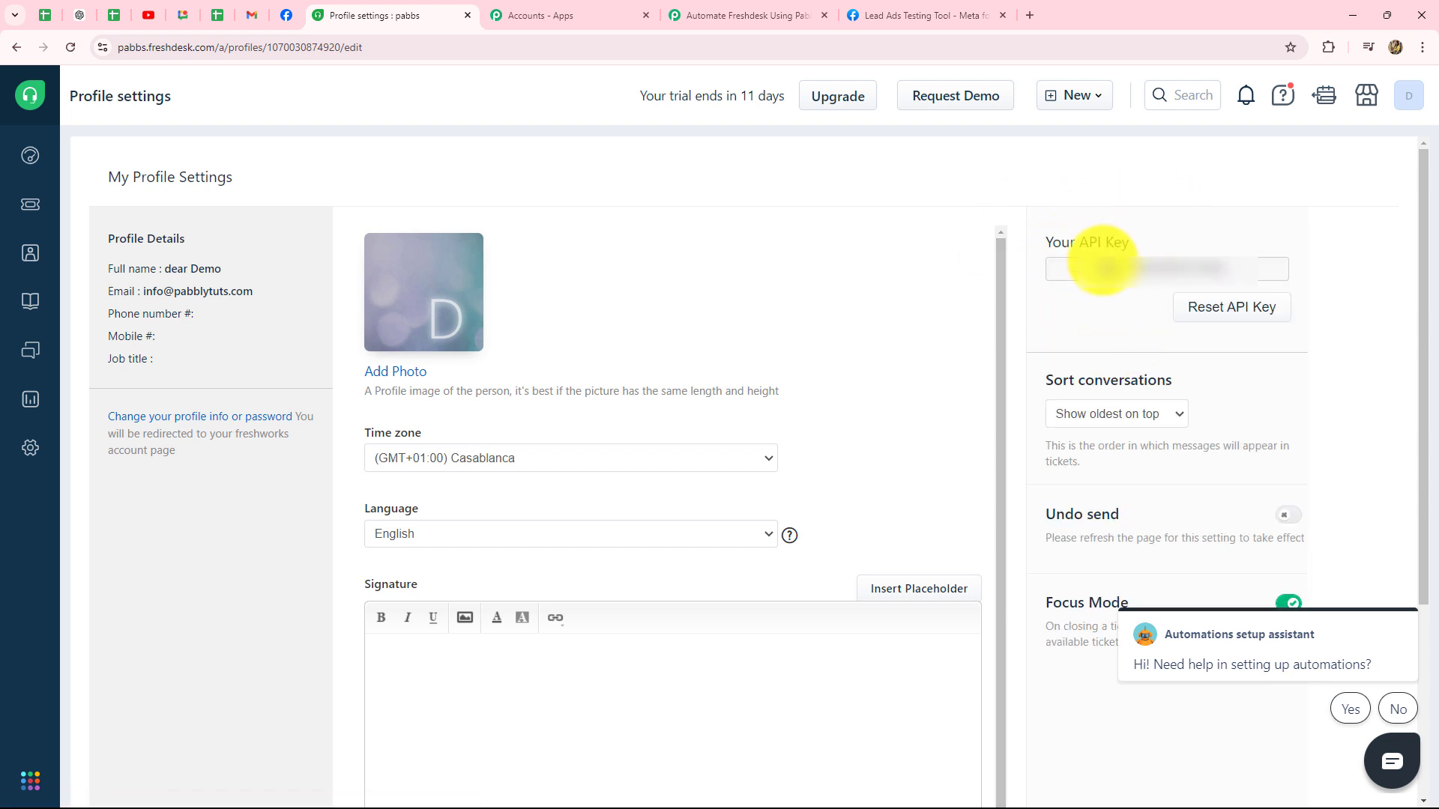
Step: Copy the Freshdesk API key into Pabbly's API Key field and save the connection
drag(1115, 270, 1236, 270)
key(ctrl+c)
click(742, 15)
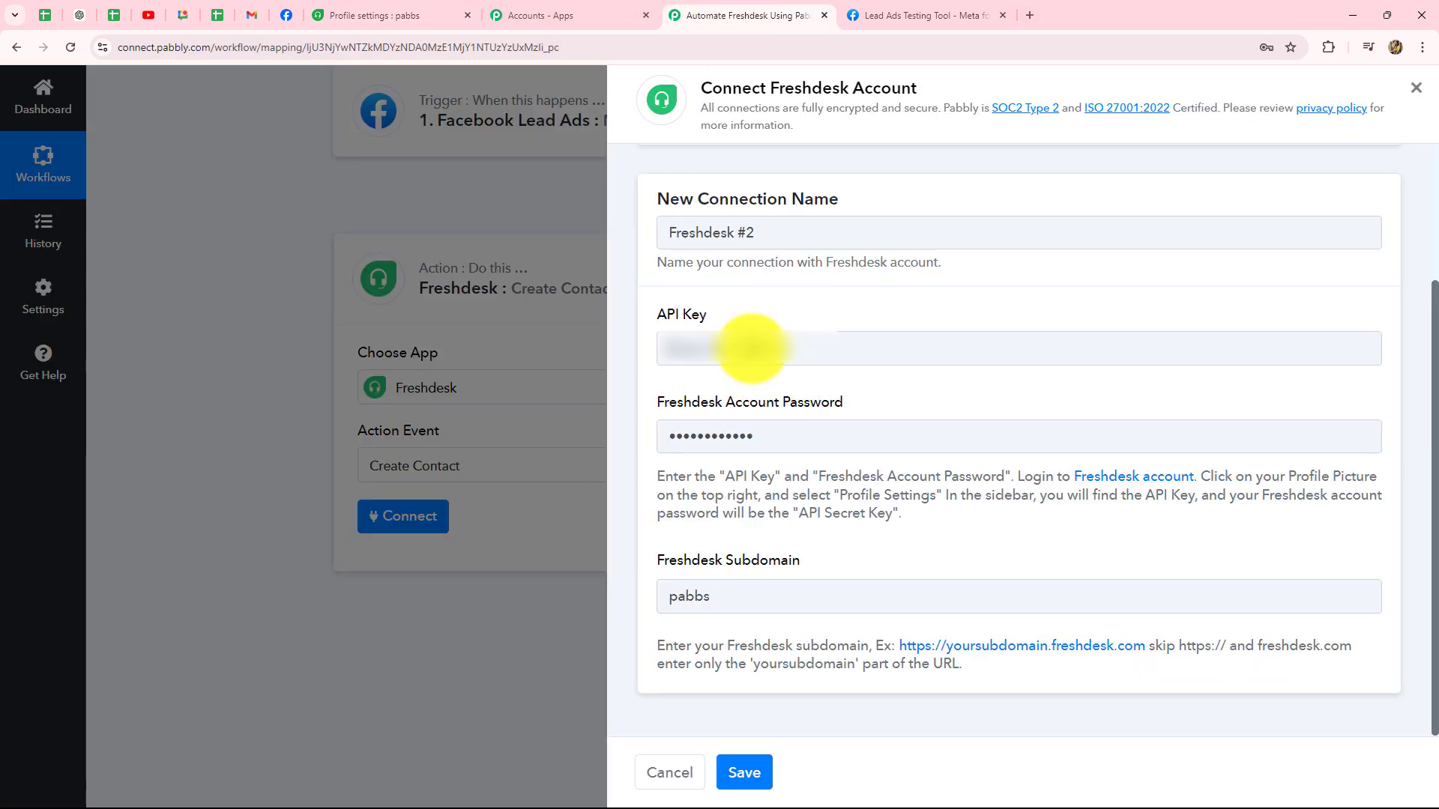
click(785, 353)
key(ctrl+v)
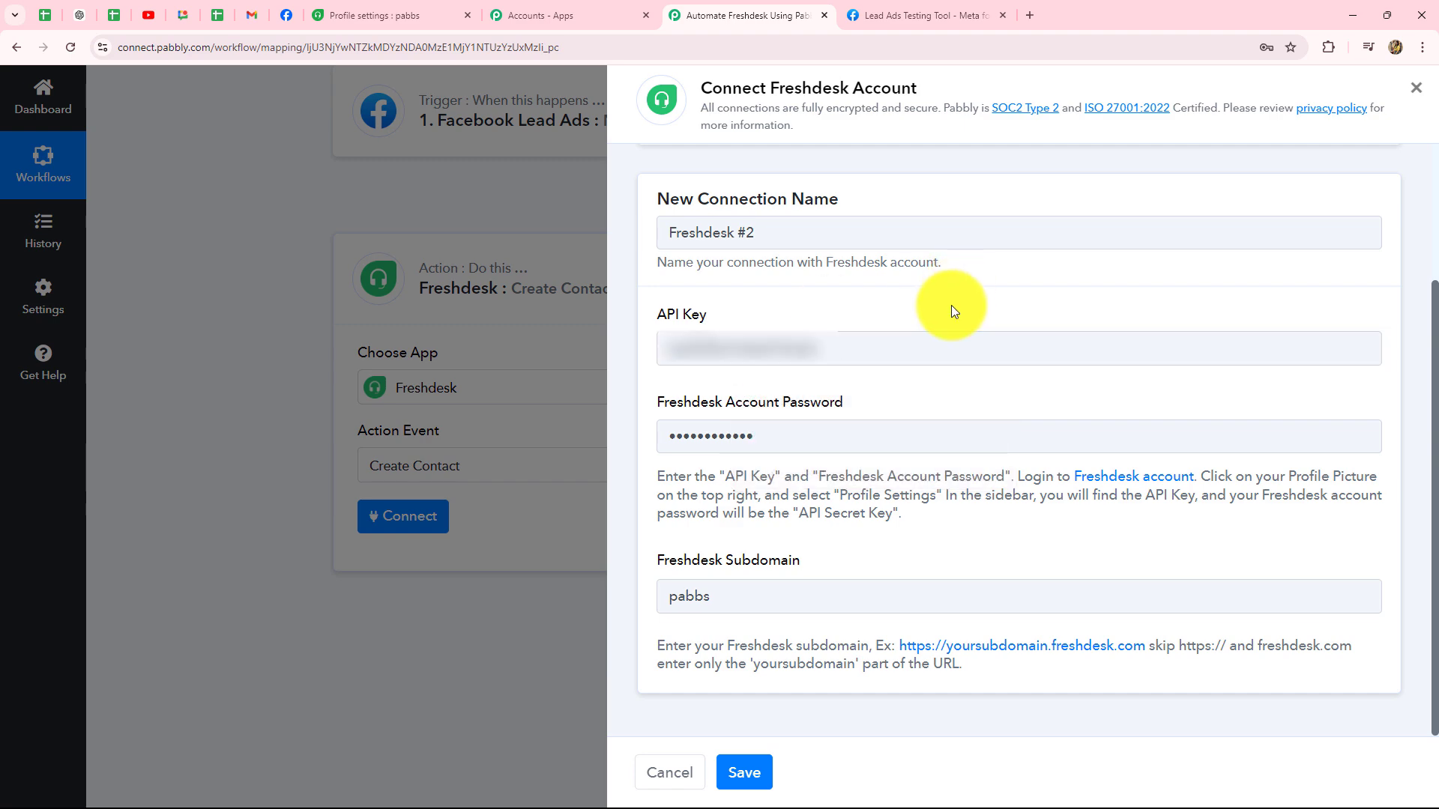
click(745, 773)
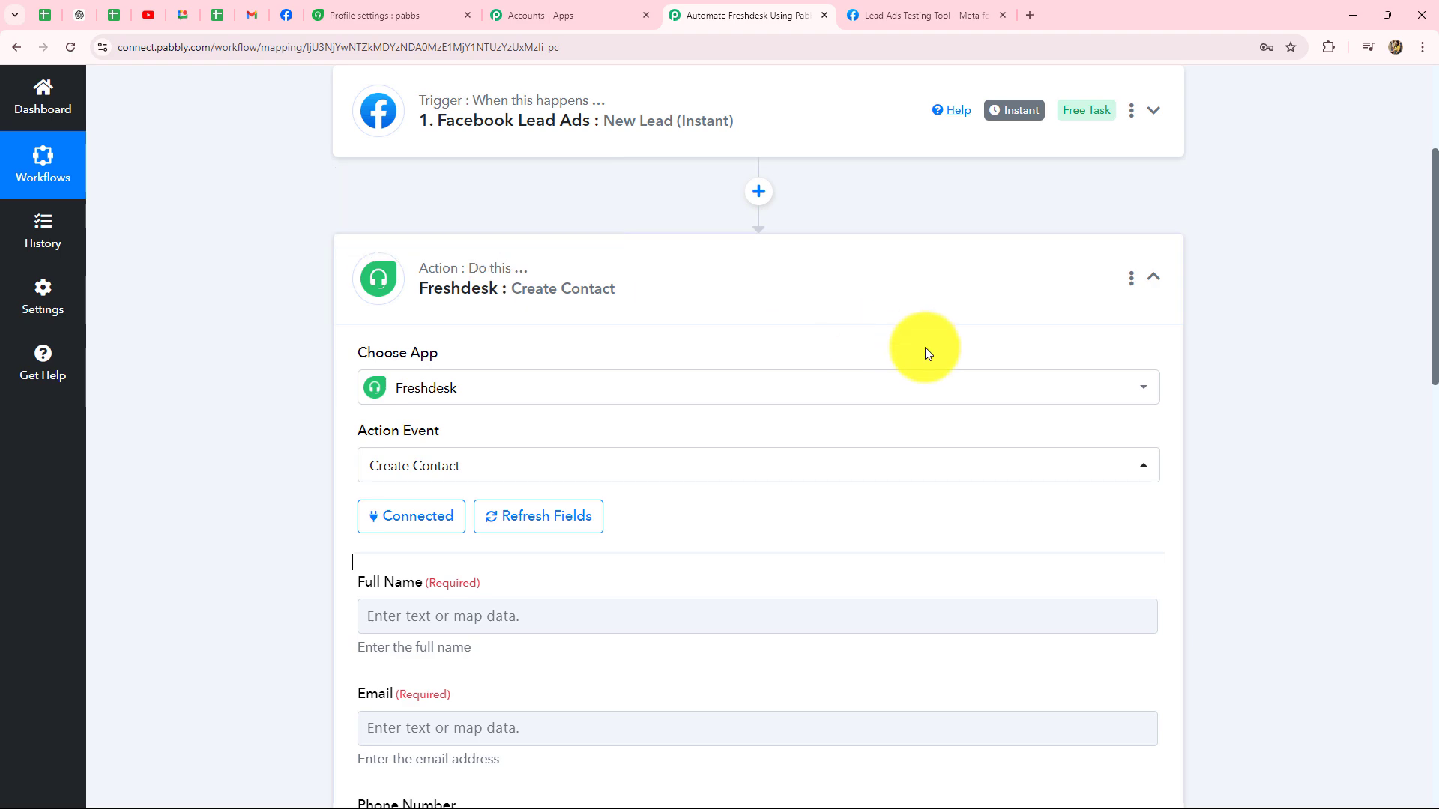
Step: Scroll through the Create Contact fields: Full Name, Email, Phone Number and Mobile Number
scroll(1380, 434, down, 13)
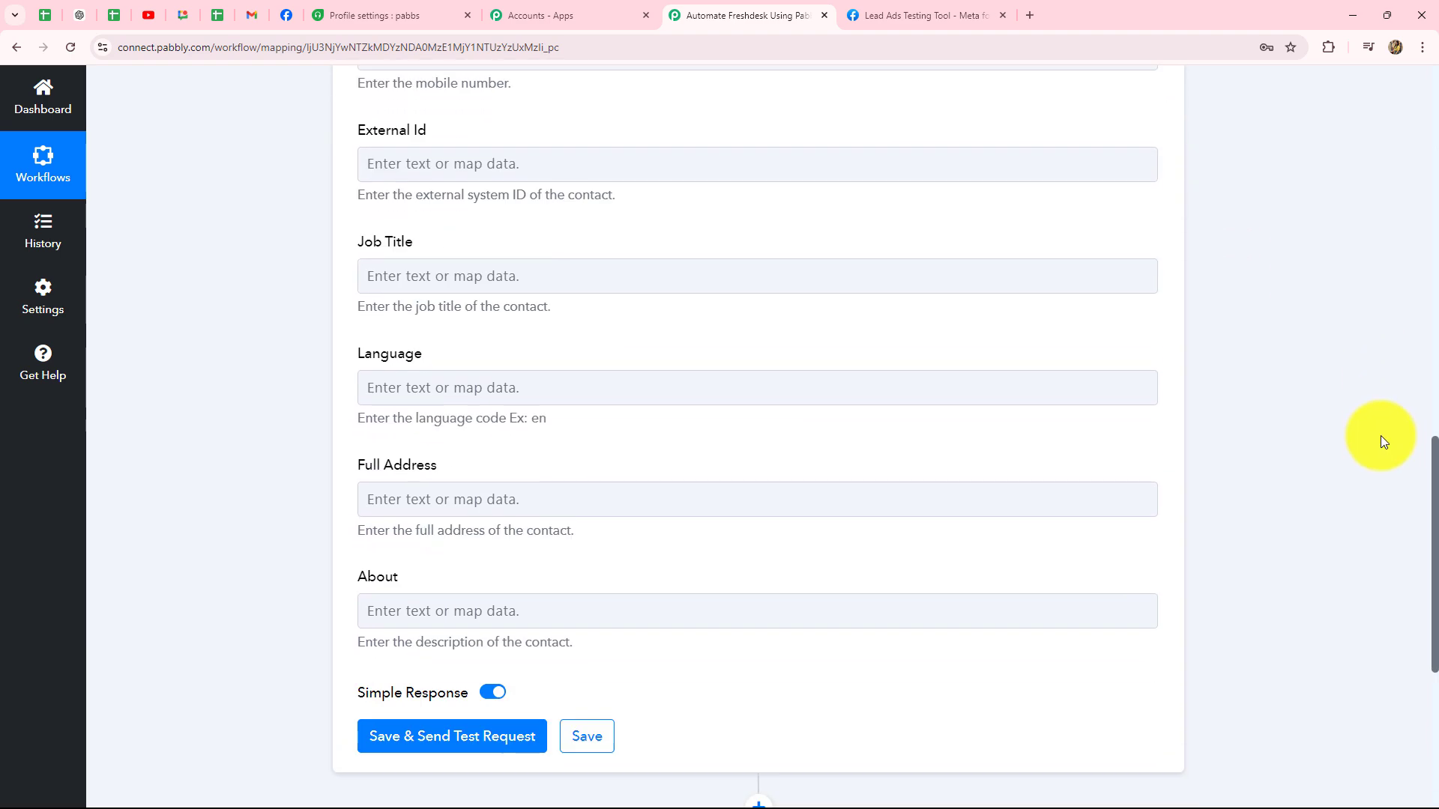
scroll(1381, 435, up, 12)
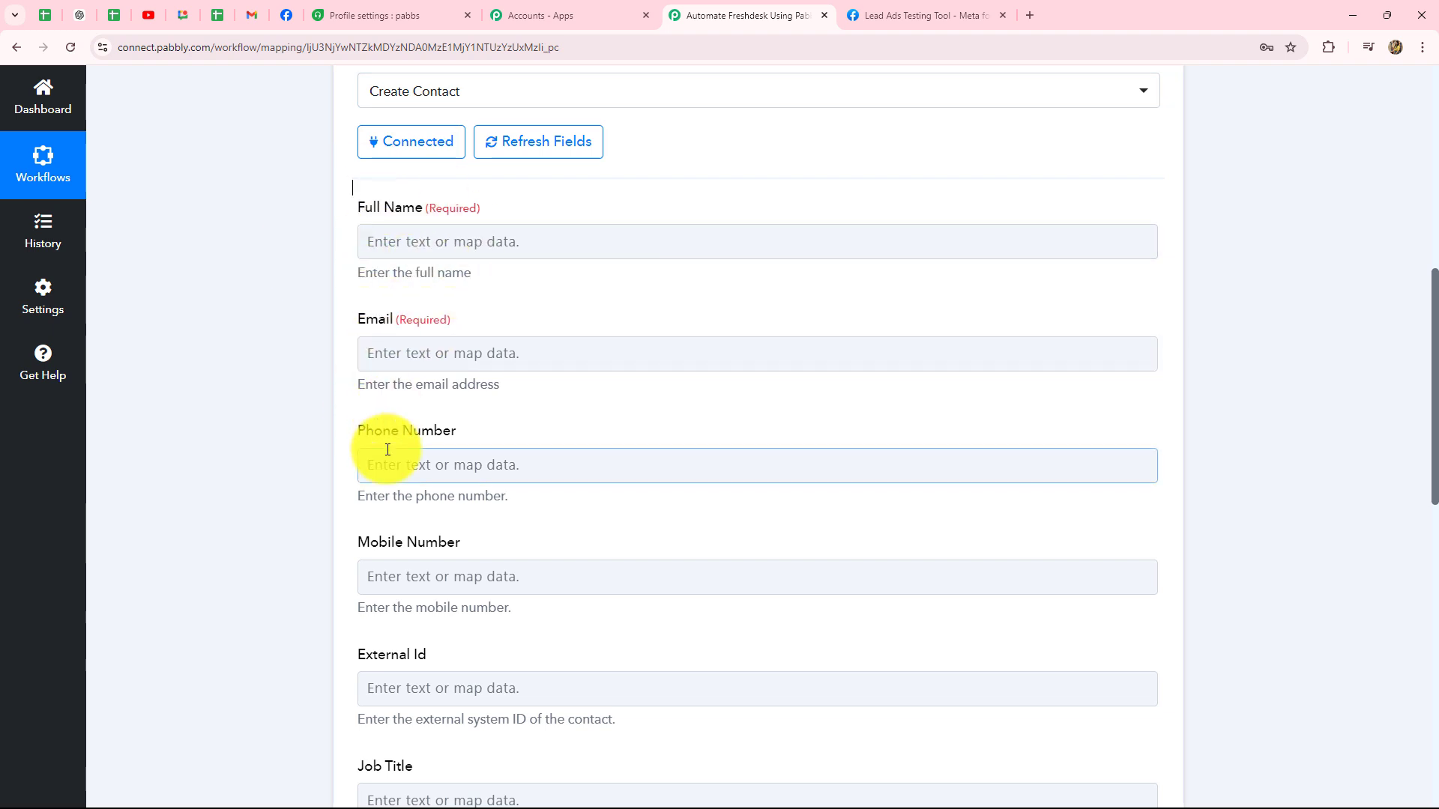
scroll(387, 450, down, 3)
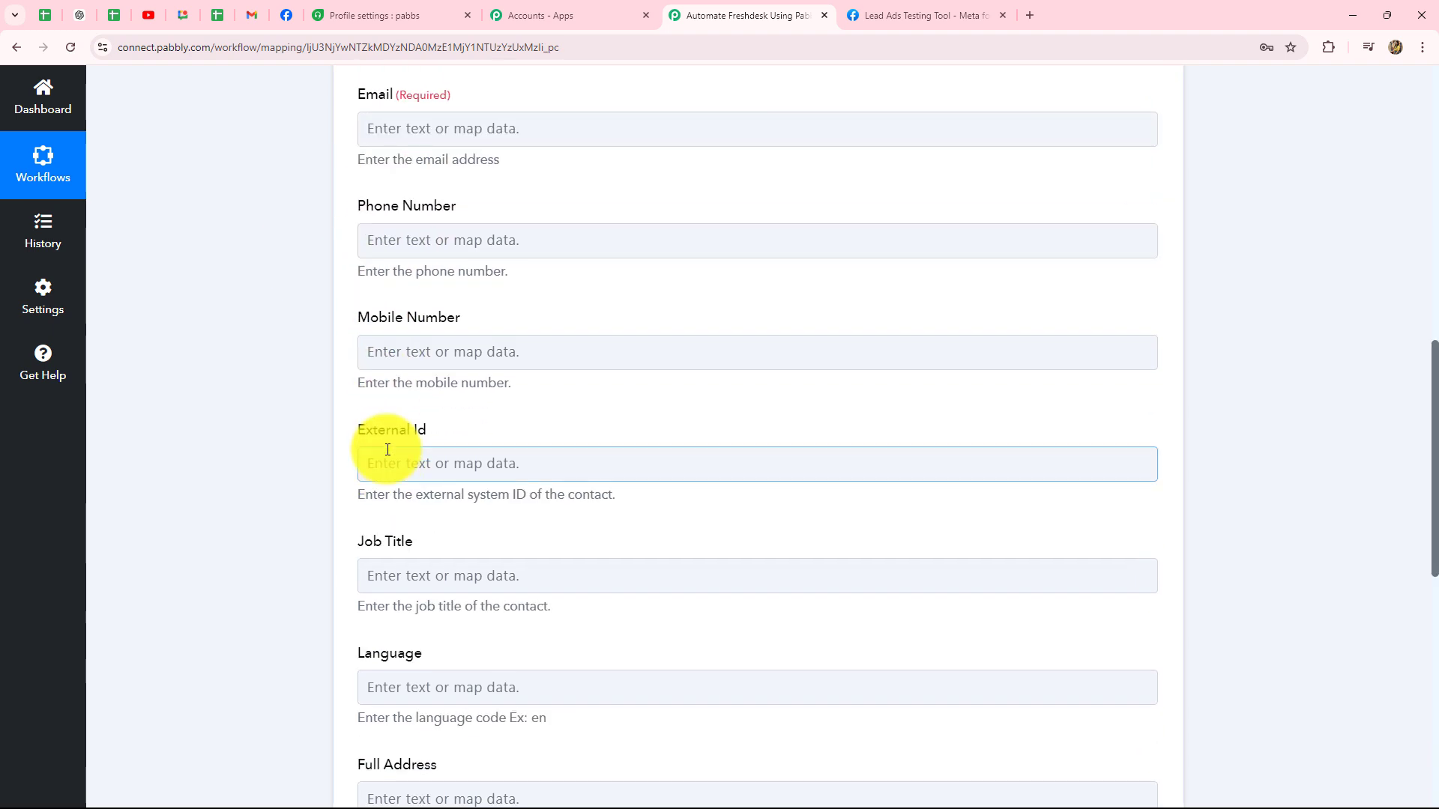
scroll(388, 450, up, 5)
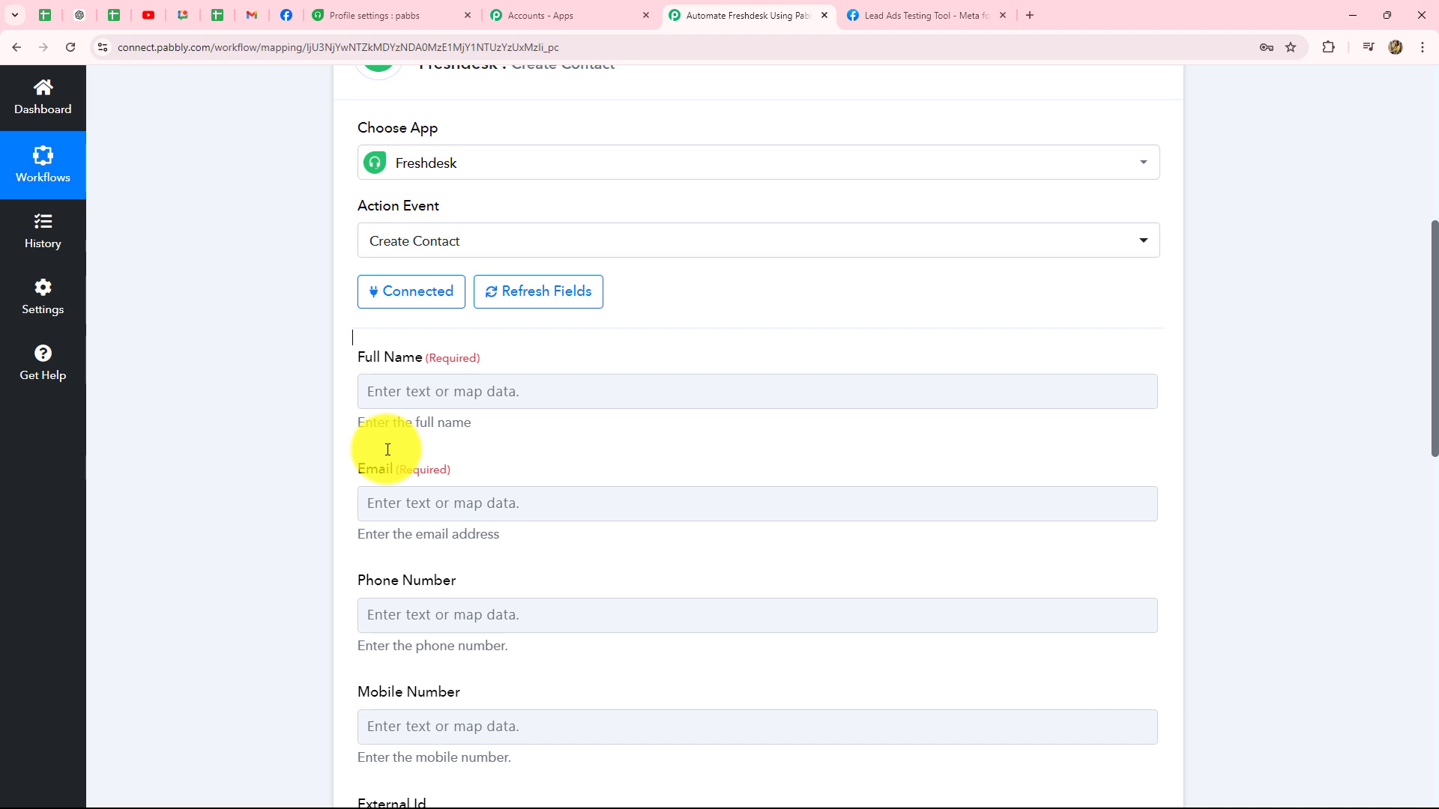
Step: Map Res4 First Name followed by Res4 Last Name into the Full Name field
click(449, 391)
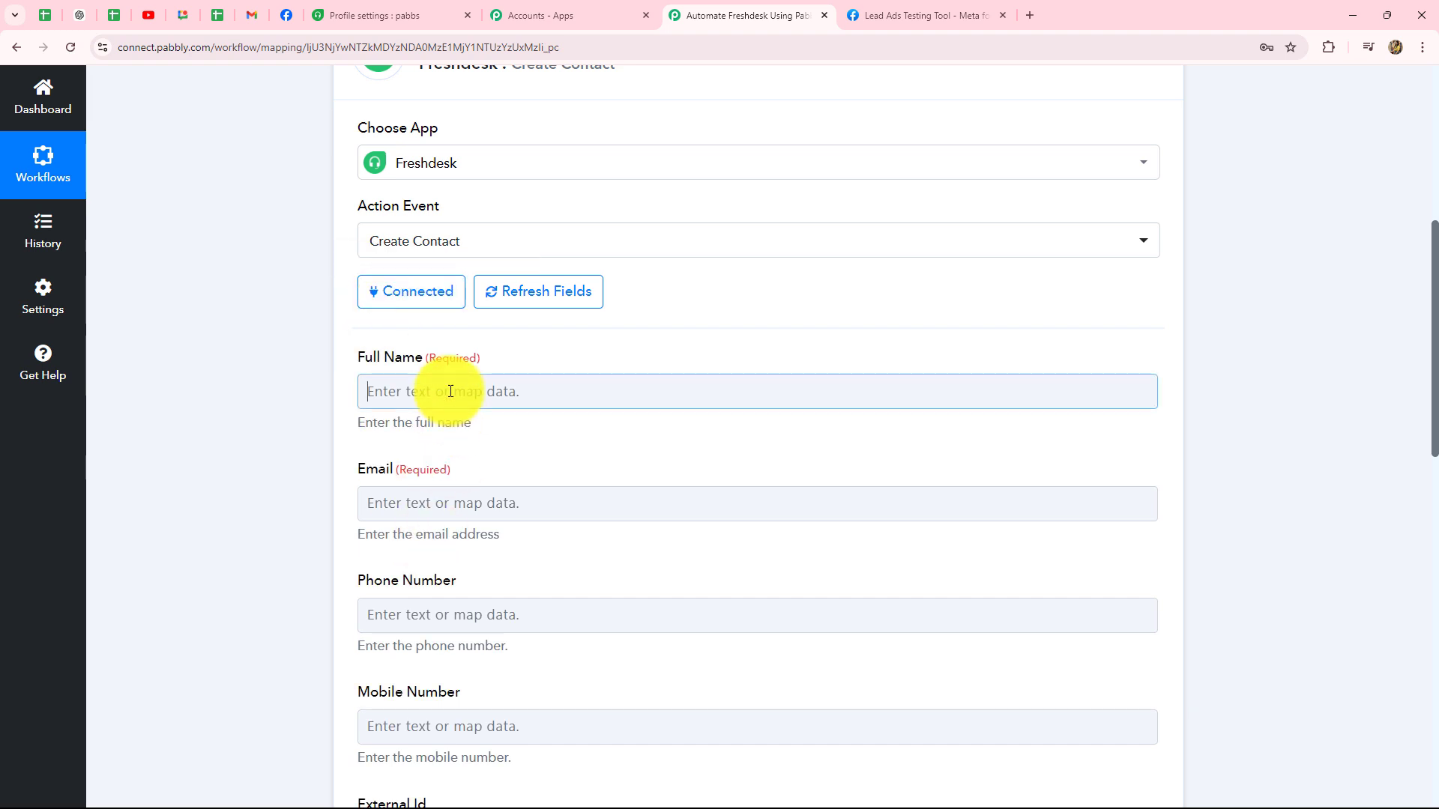
scroll(449, 392, down, 2)
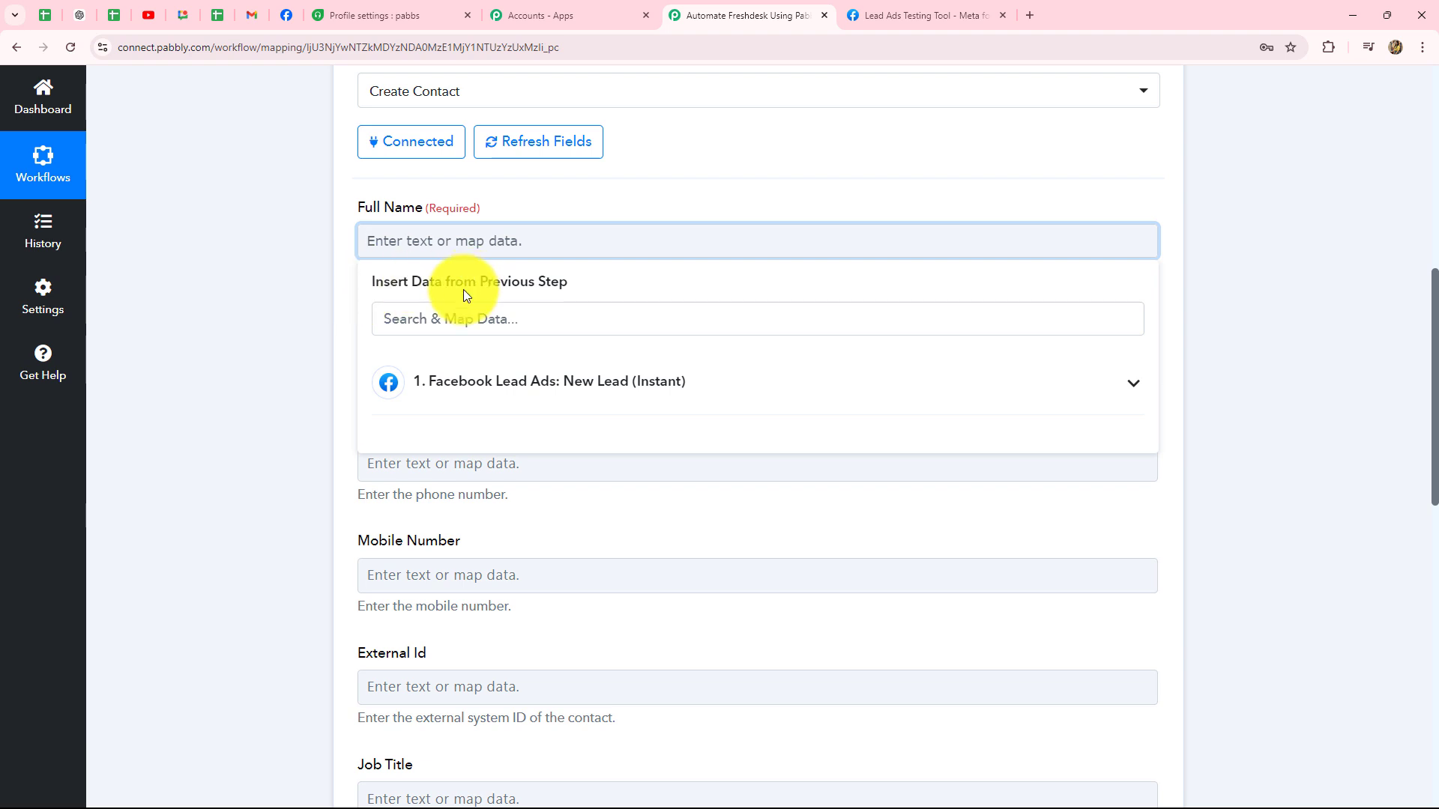
click(514, 381)
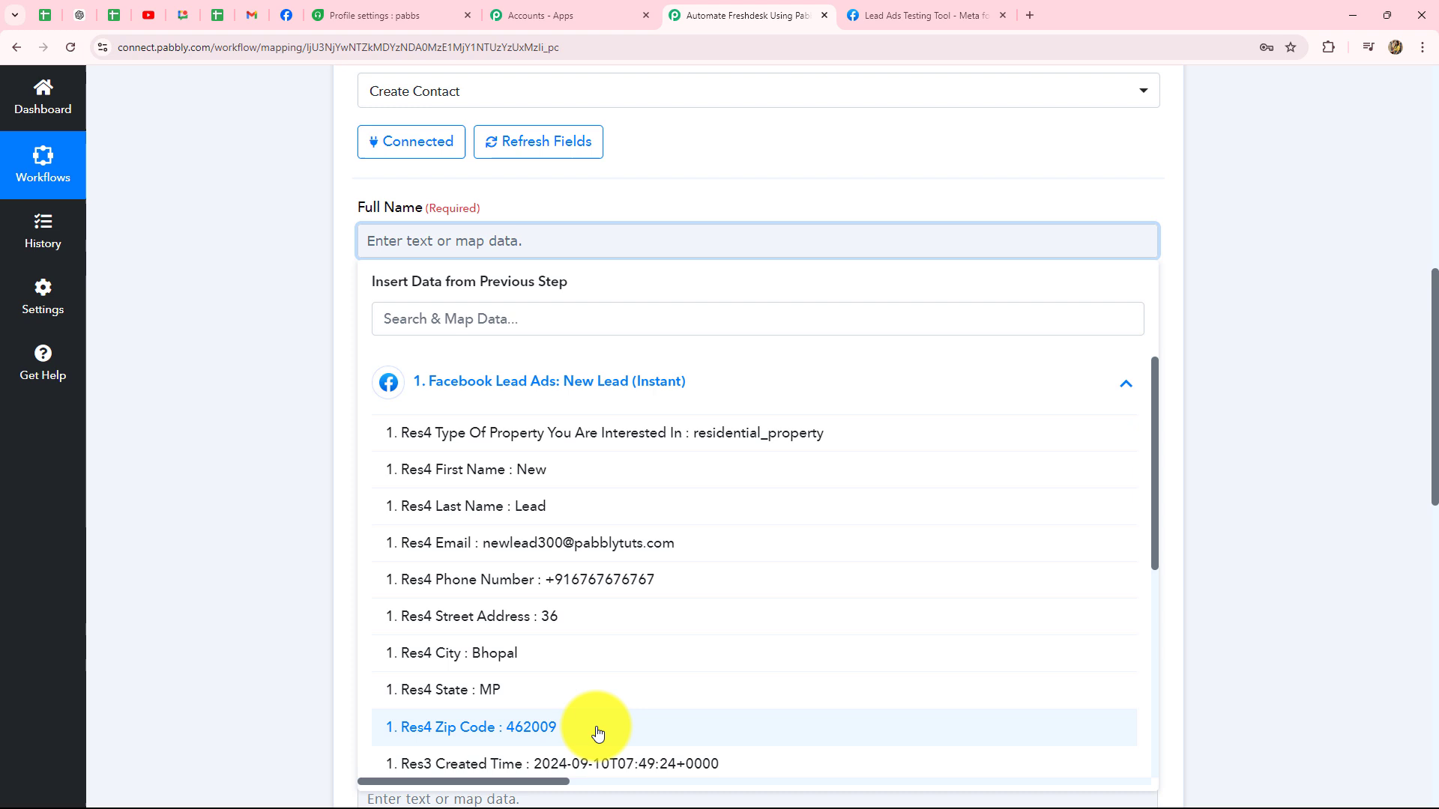
click(516, 470)
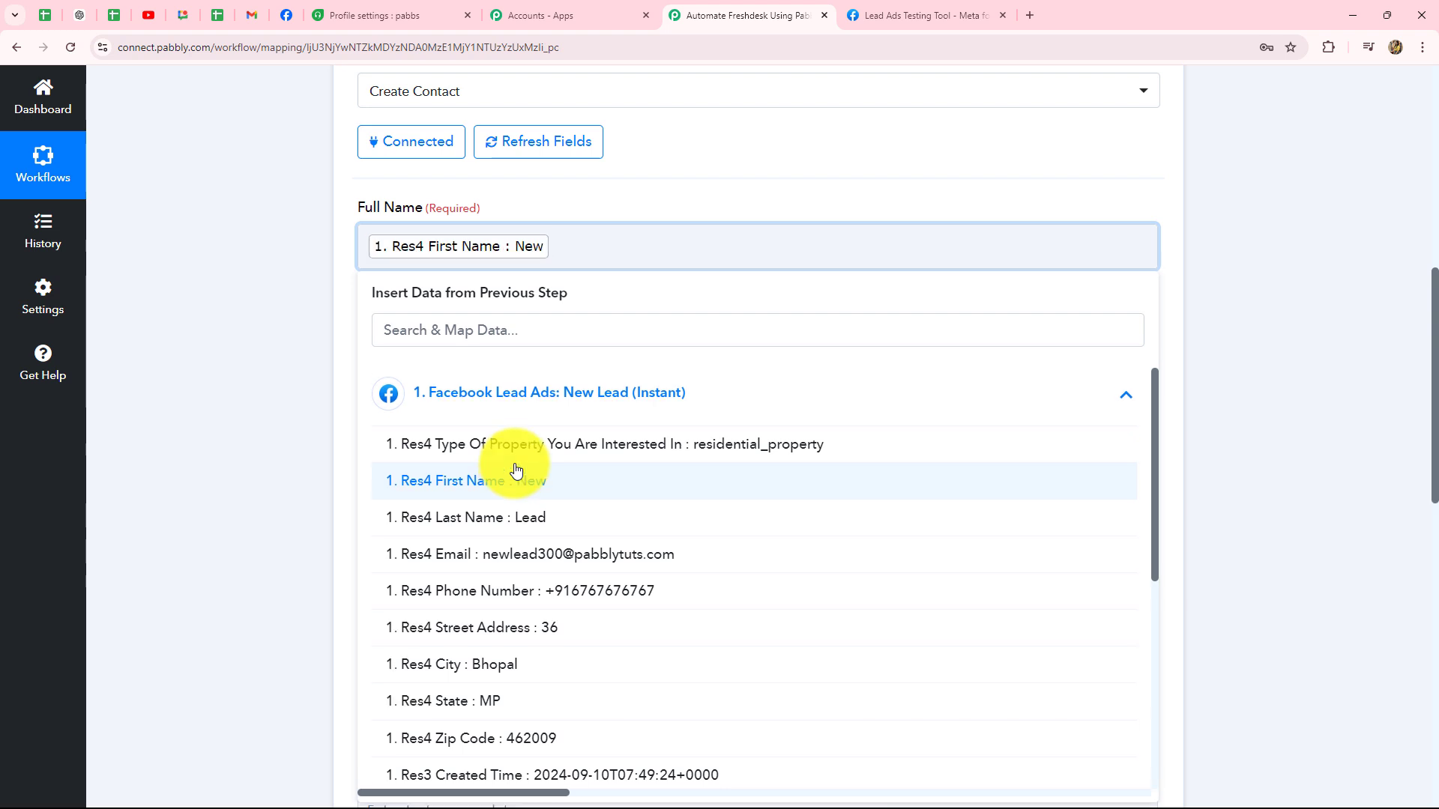
click(547, 518)
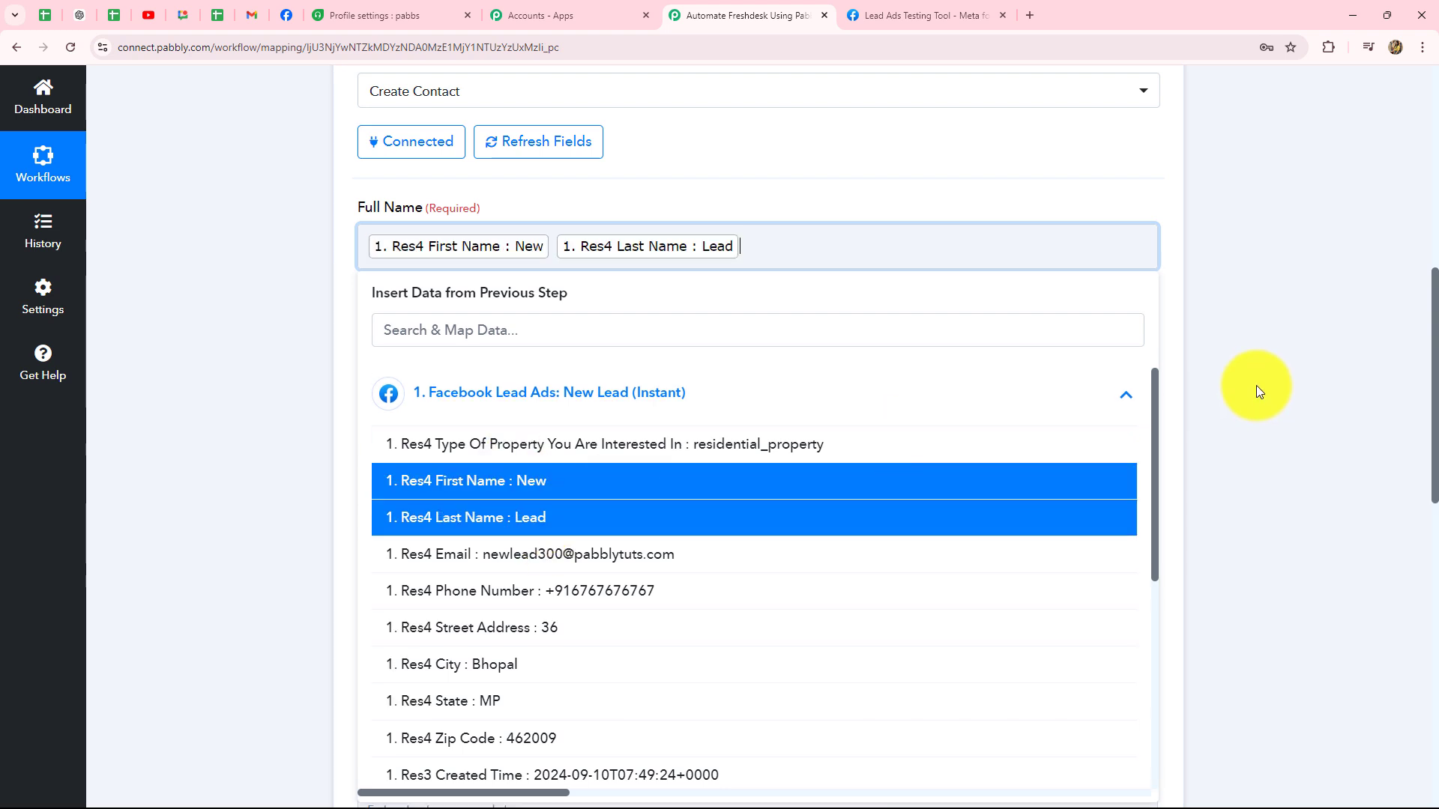
click(1256, 386)
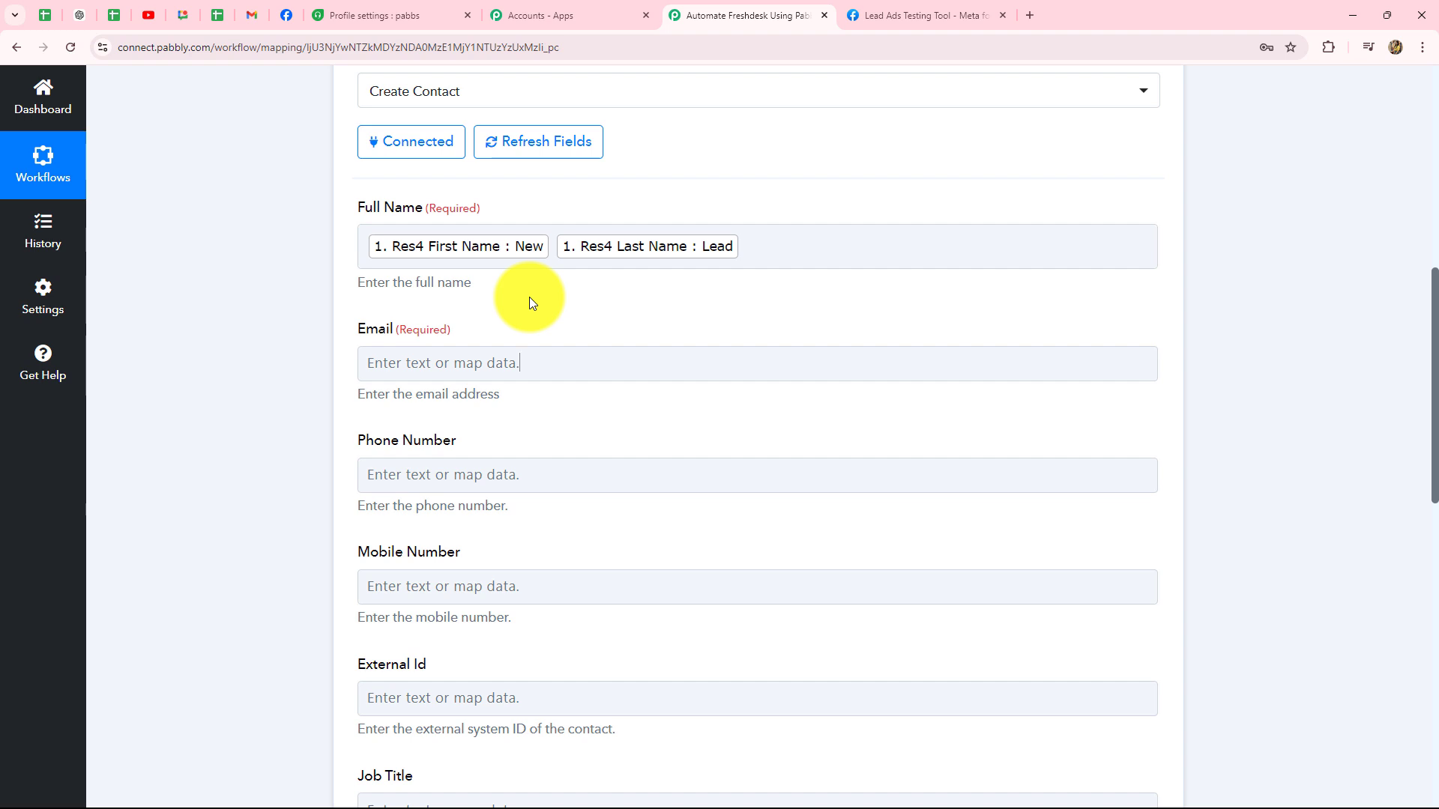
Step: Map the Facebook lead's Res4 Email into the Email field
scroll(674, 449, down, 2)
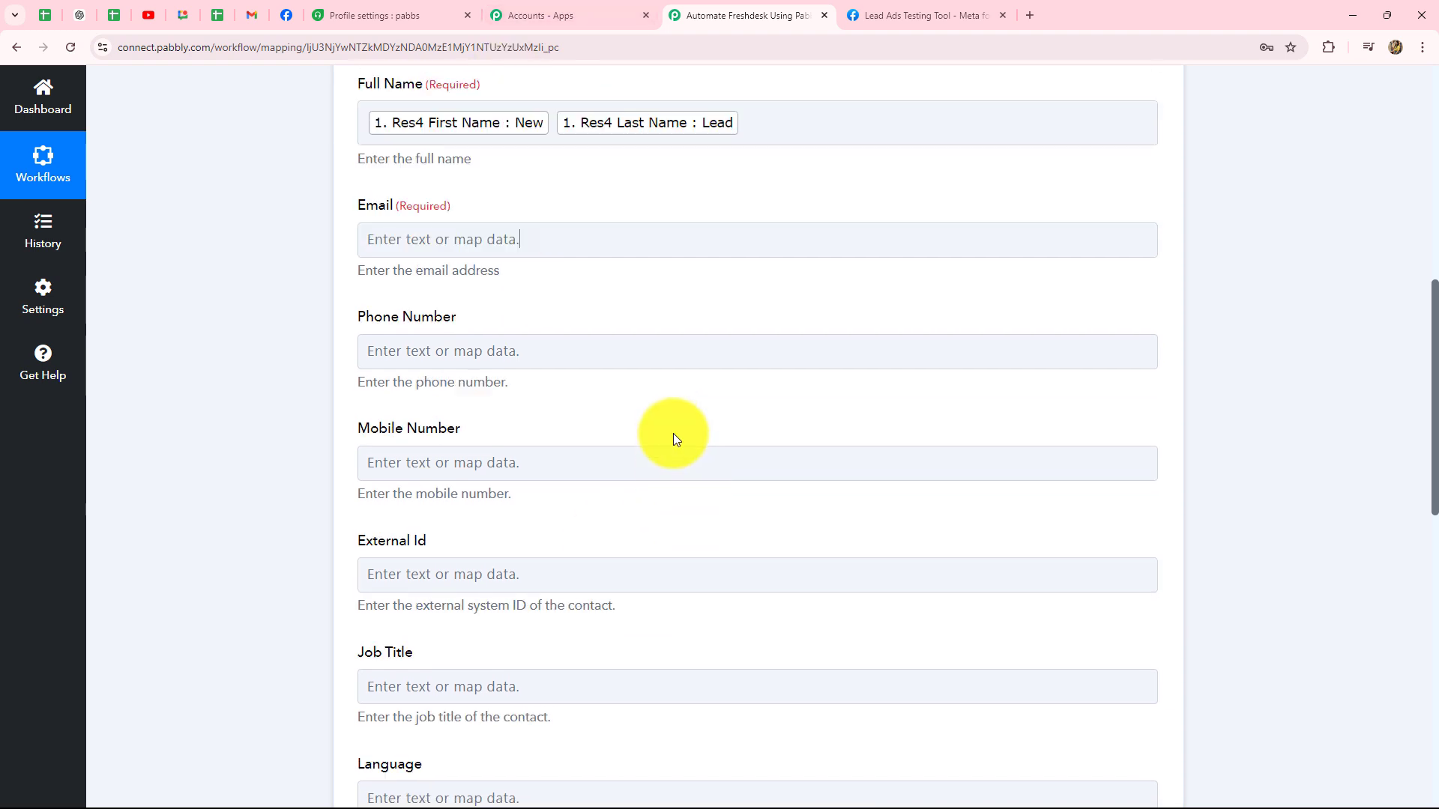
click(462, 214)
click(498, 360)
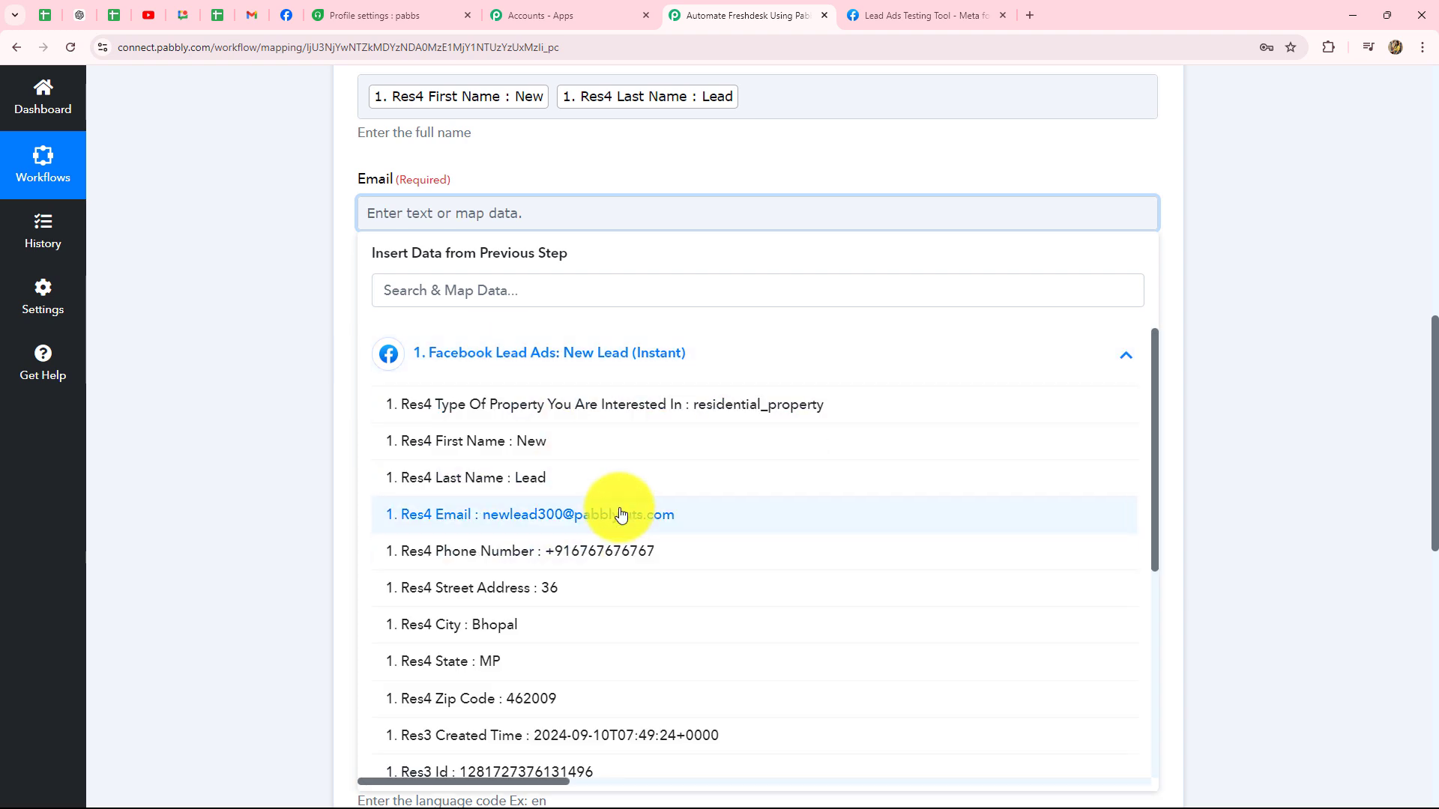
click(620, 515)
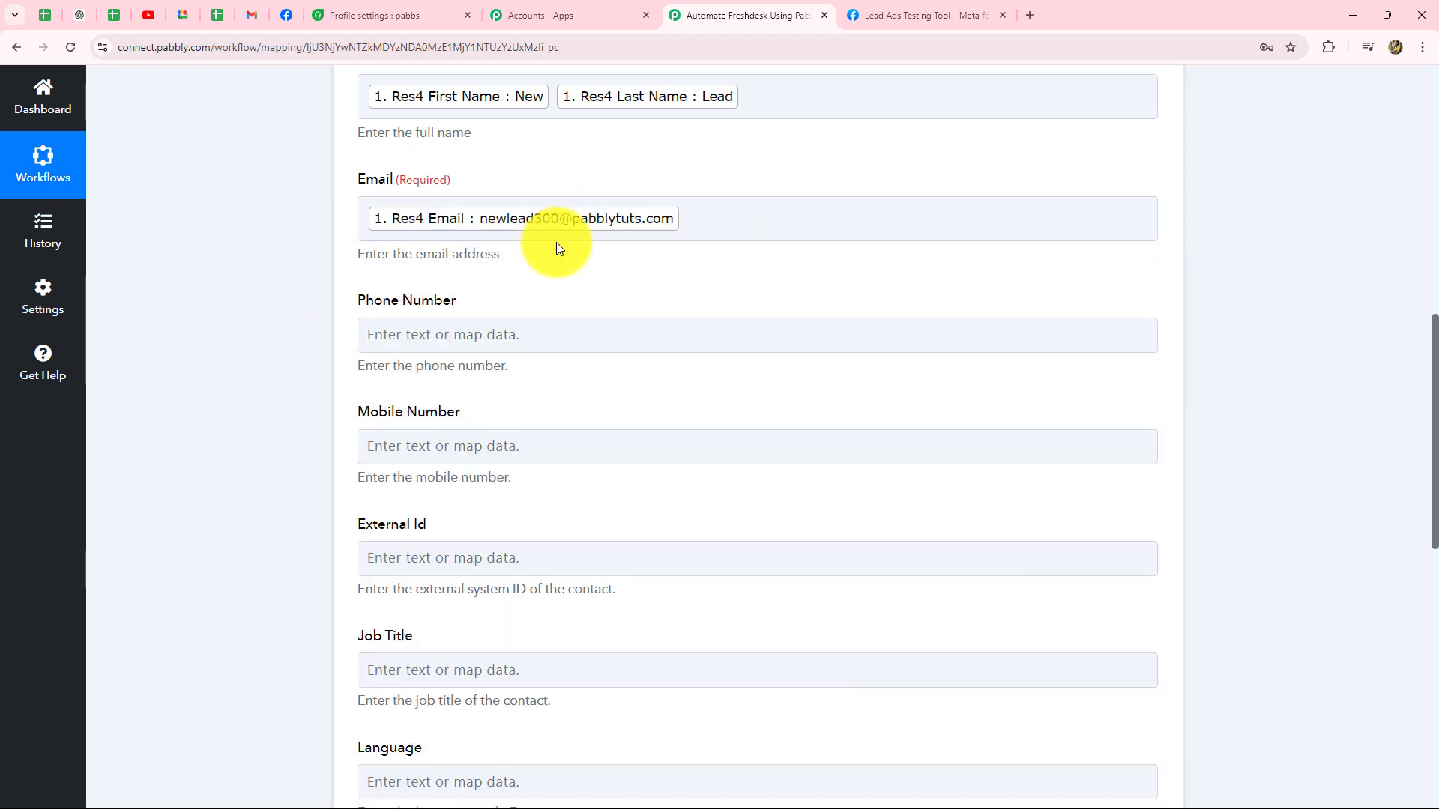
Step: Map the lead's Res4 Phone Number into the Mobile Number field
scroll(556, 241, down, 2)
click(528, 298)
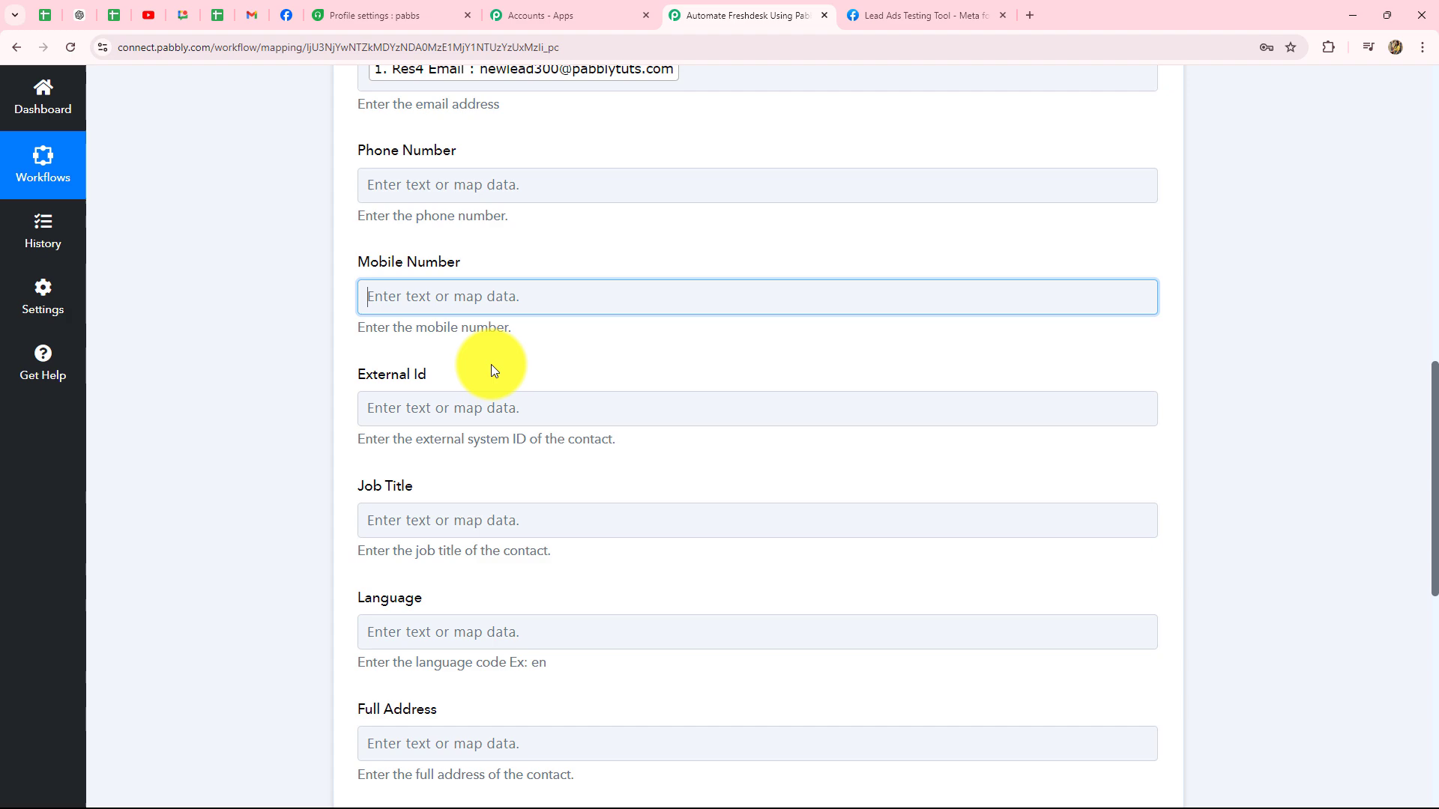
click(487, 434)
click(565, 634)
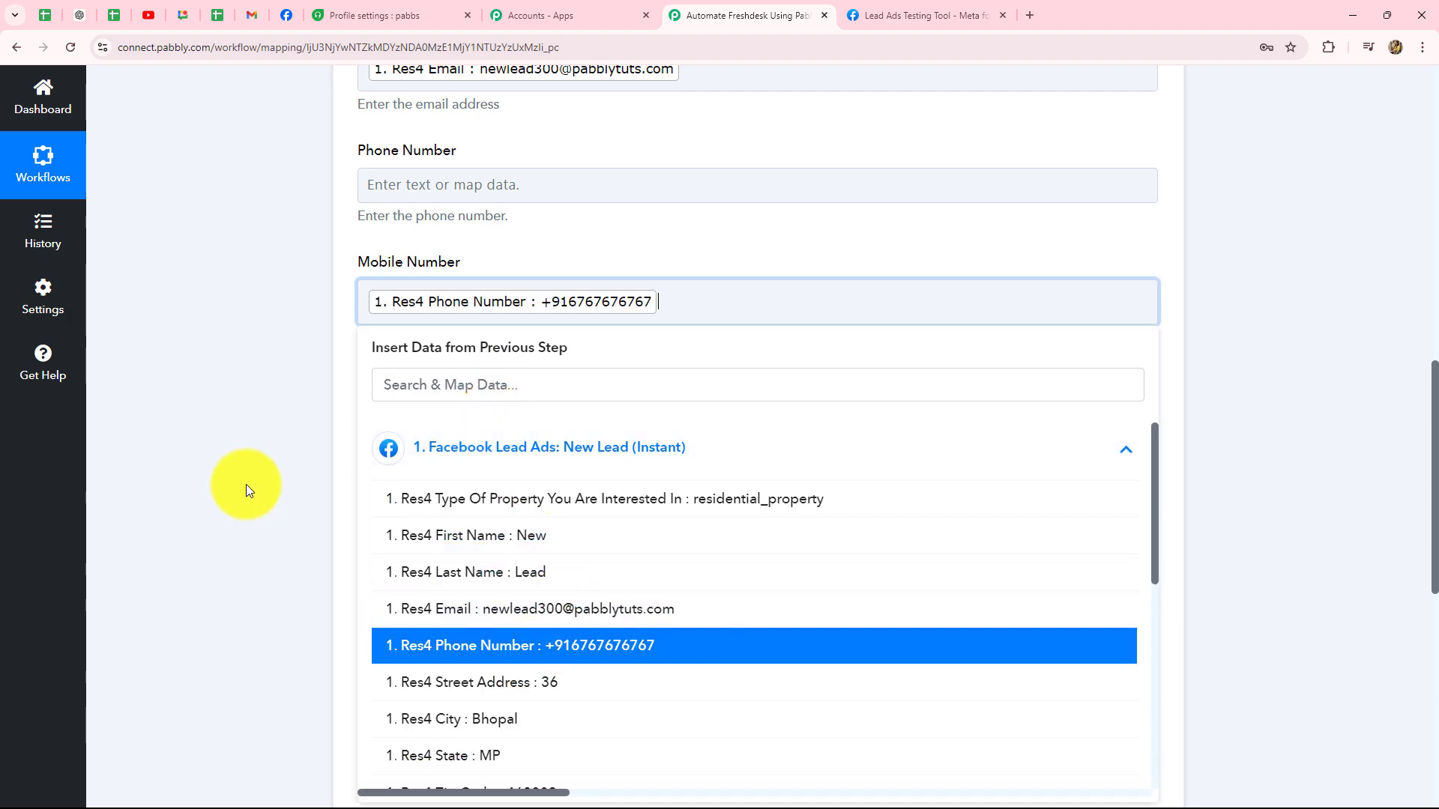
click(254, 460)
scroll(254, 460, down, 2)
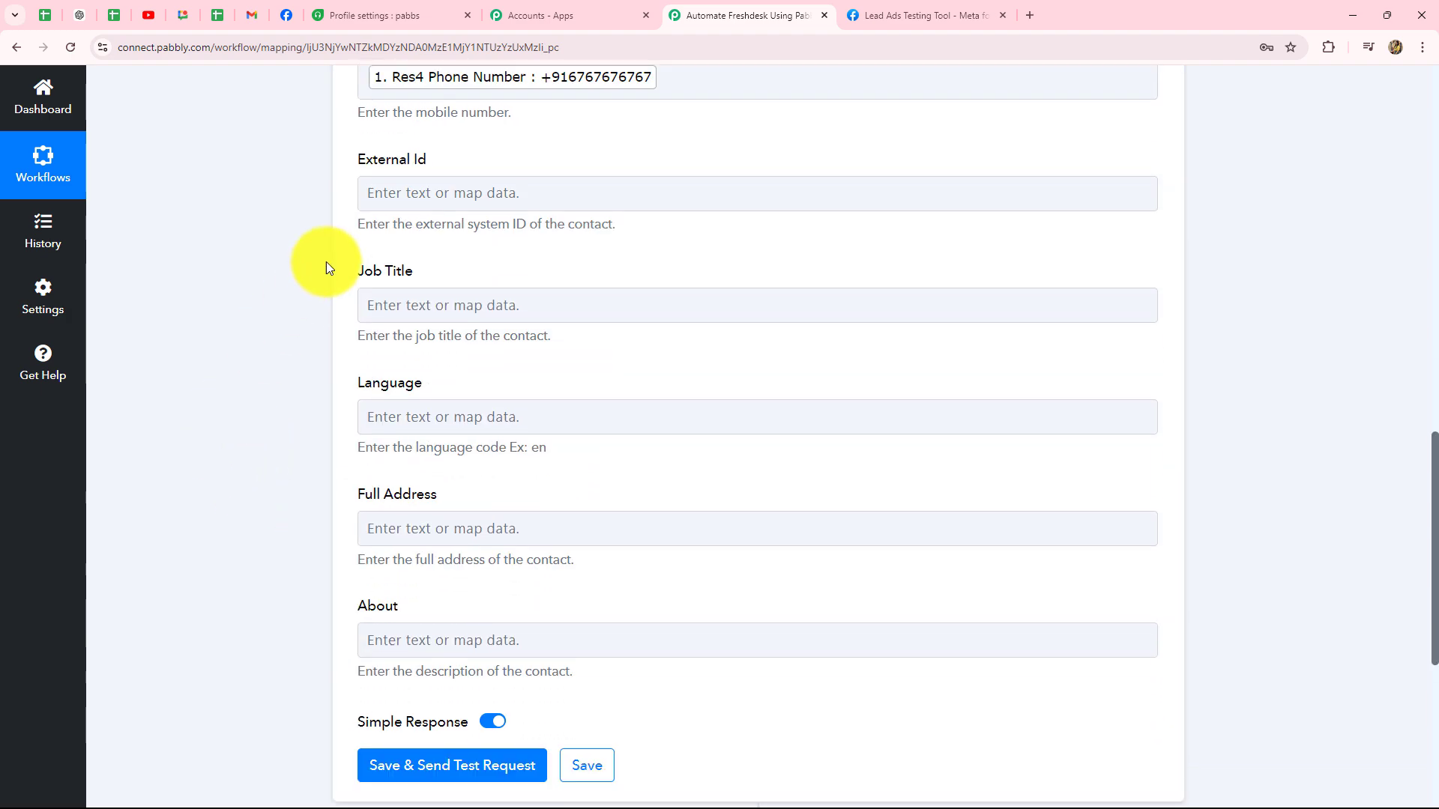
click(386, 305)
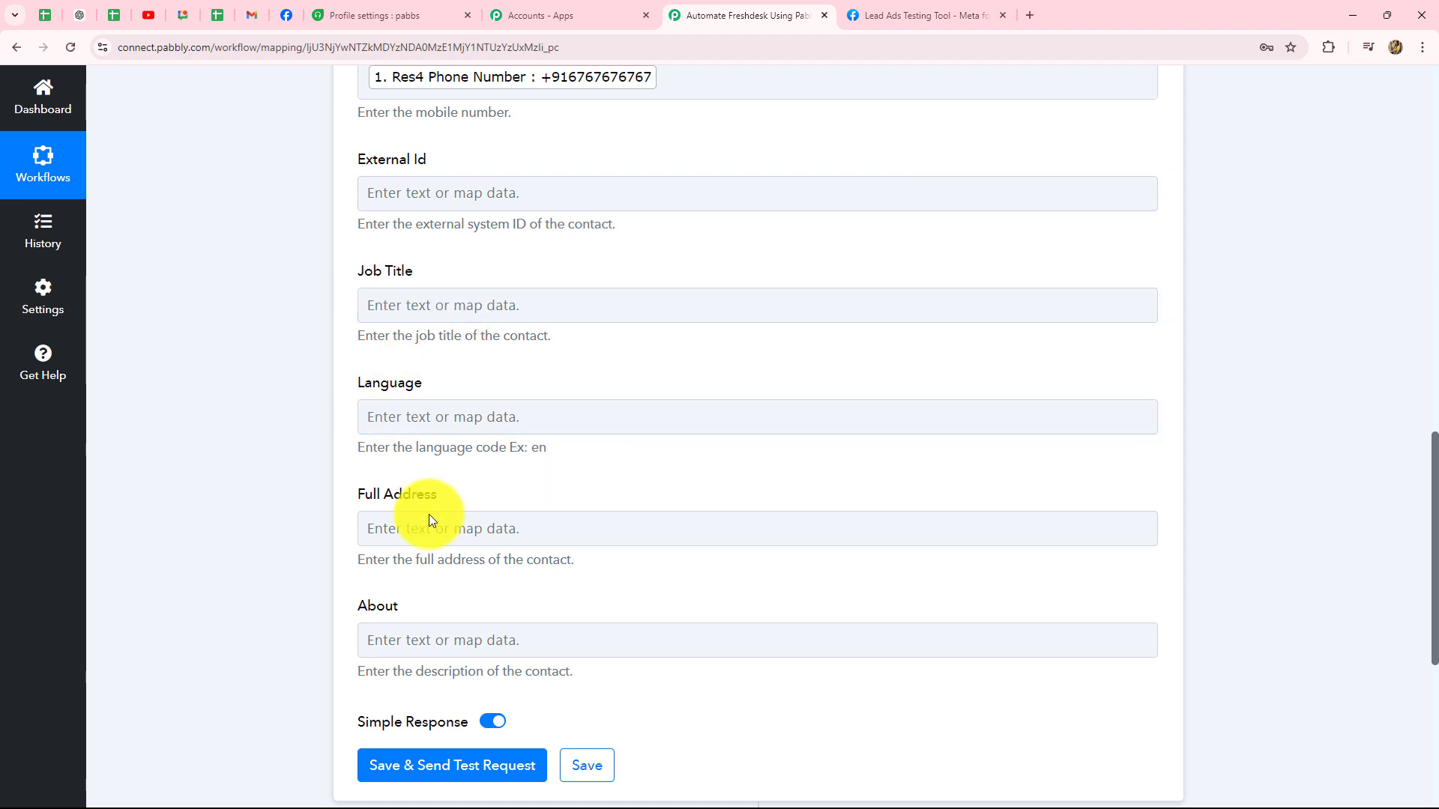
scroll(505, 520, down, 3)
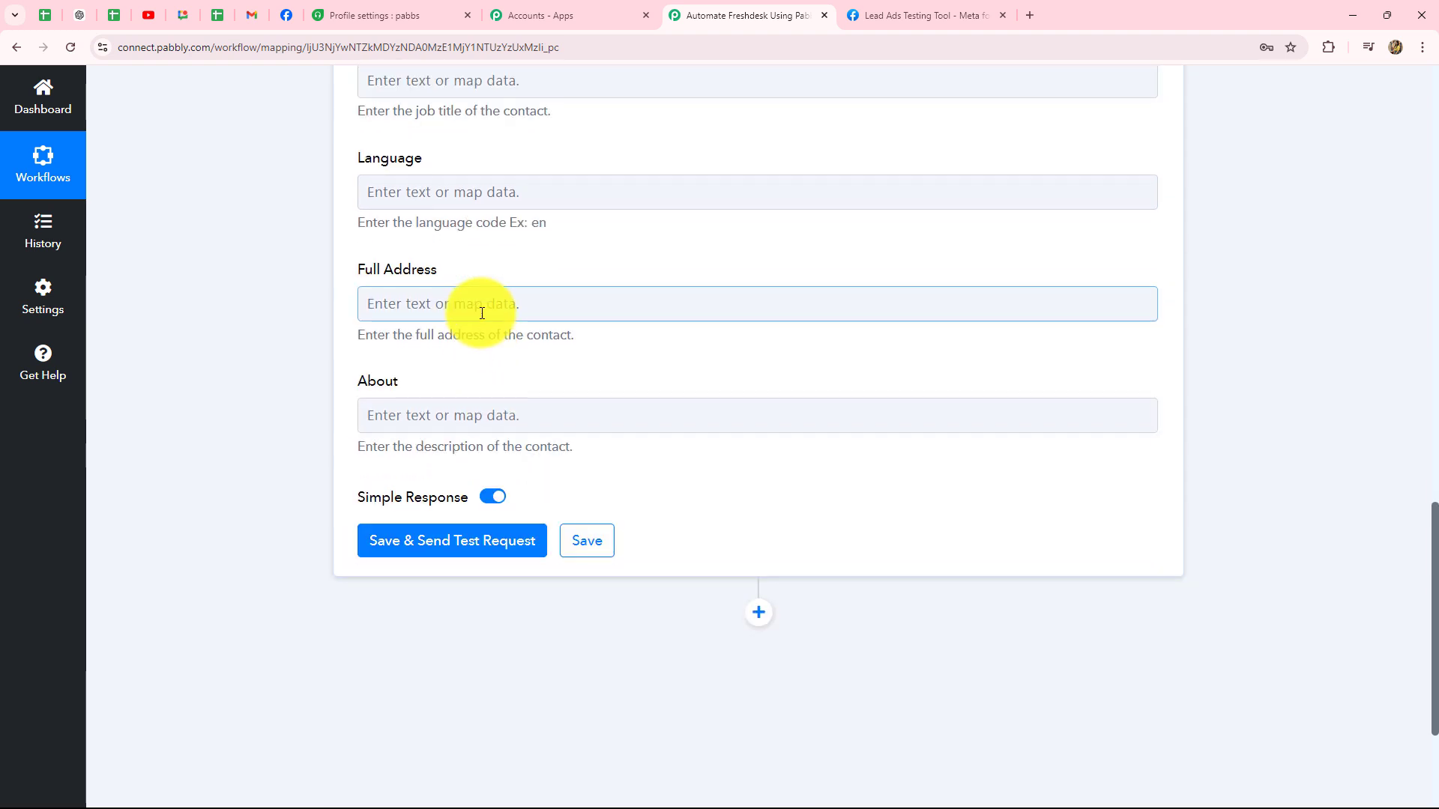
Step: Fill Full Address with Res4 Street Address, Res4 City and Res4 State, comma-separated
click(478, 313)
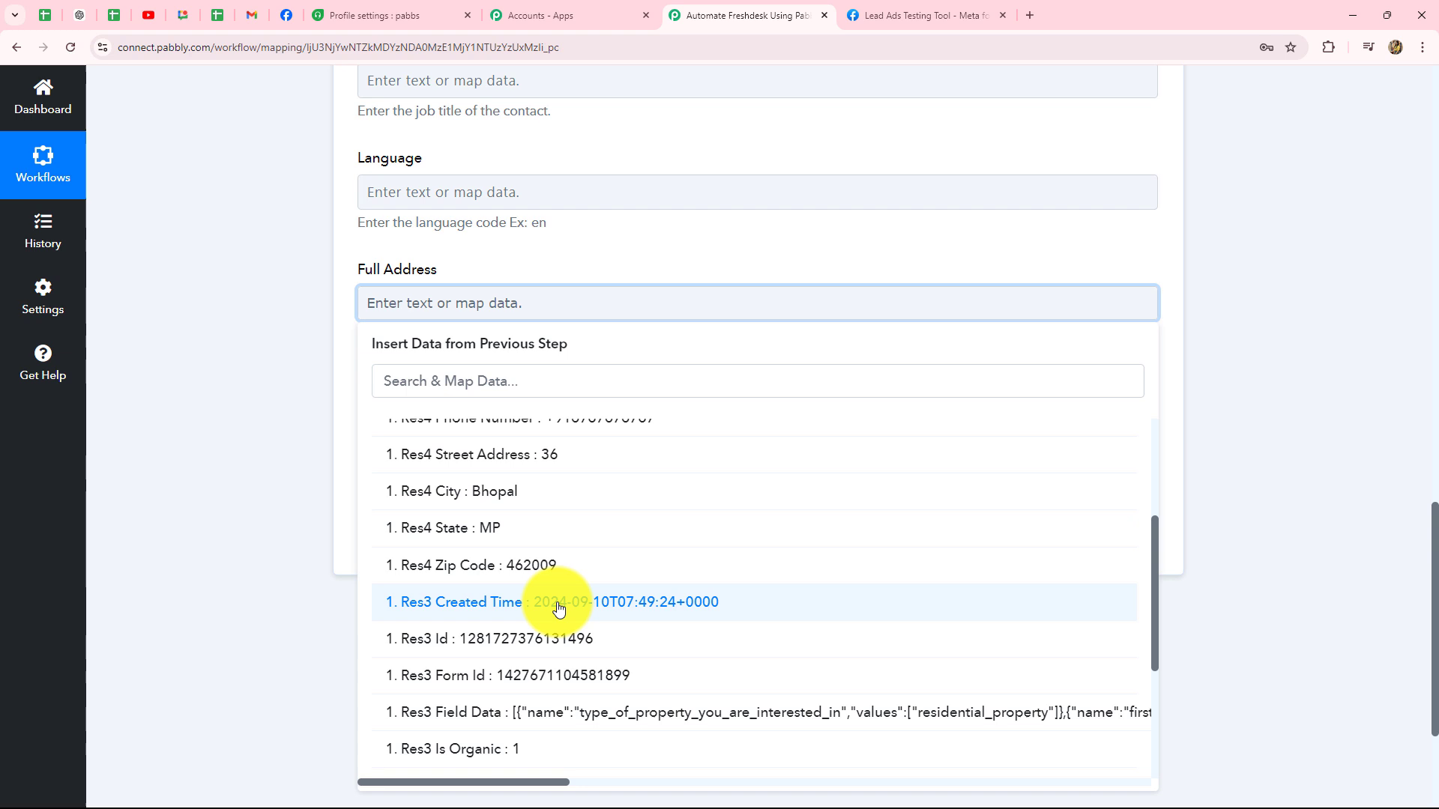
scroll(559, 604, up, 2)
click(559, 605)
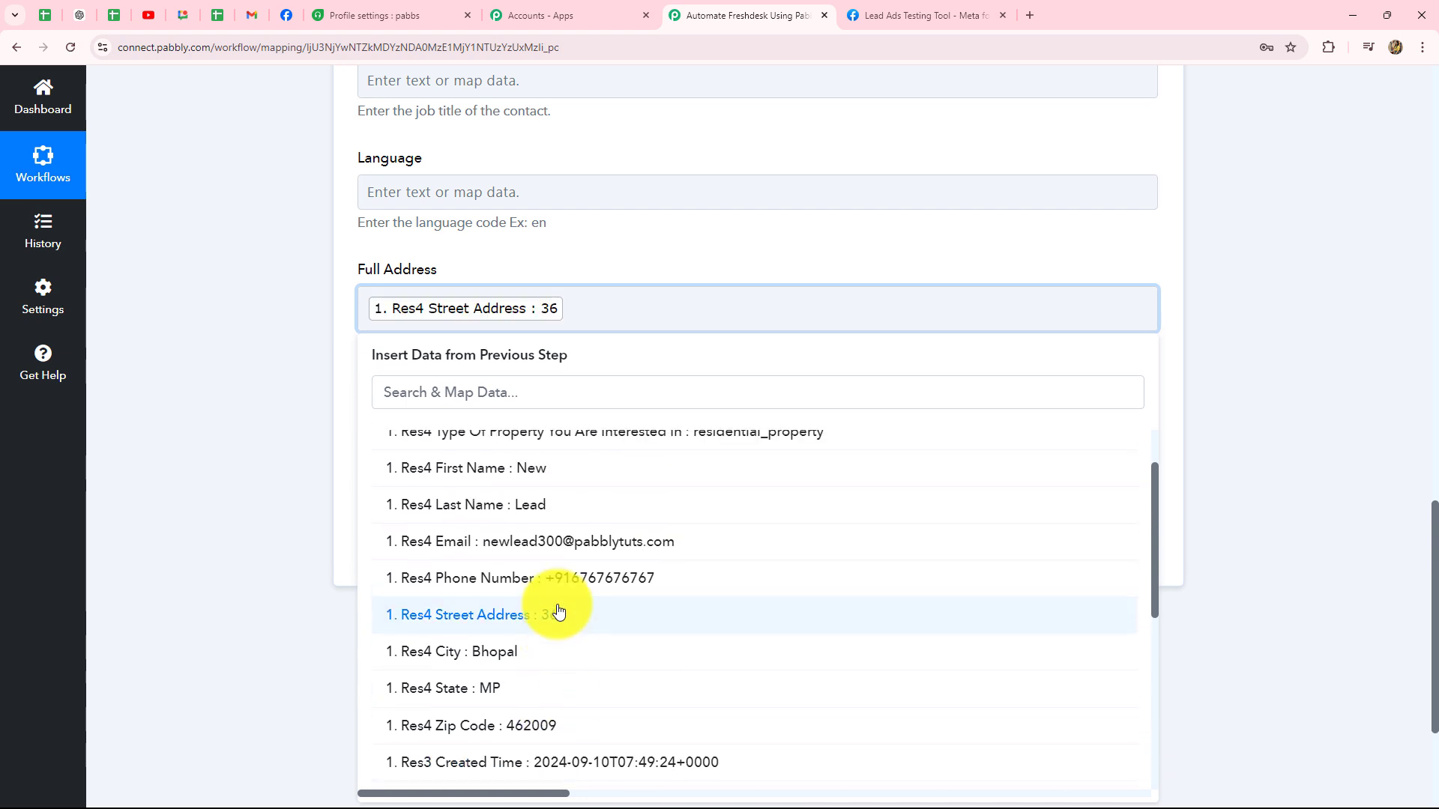
text(,)
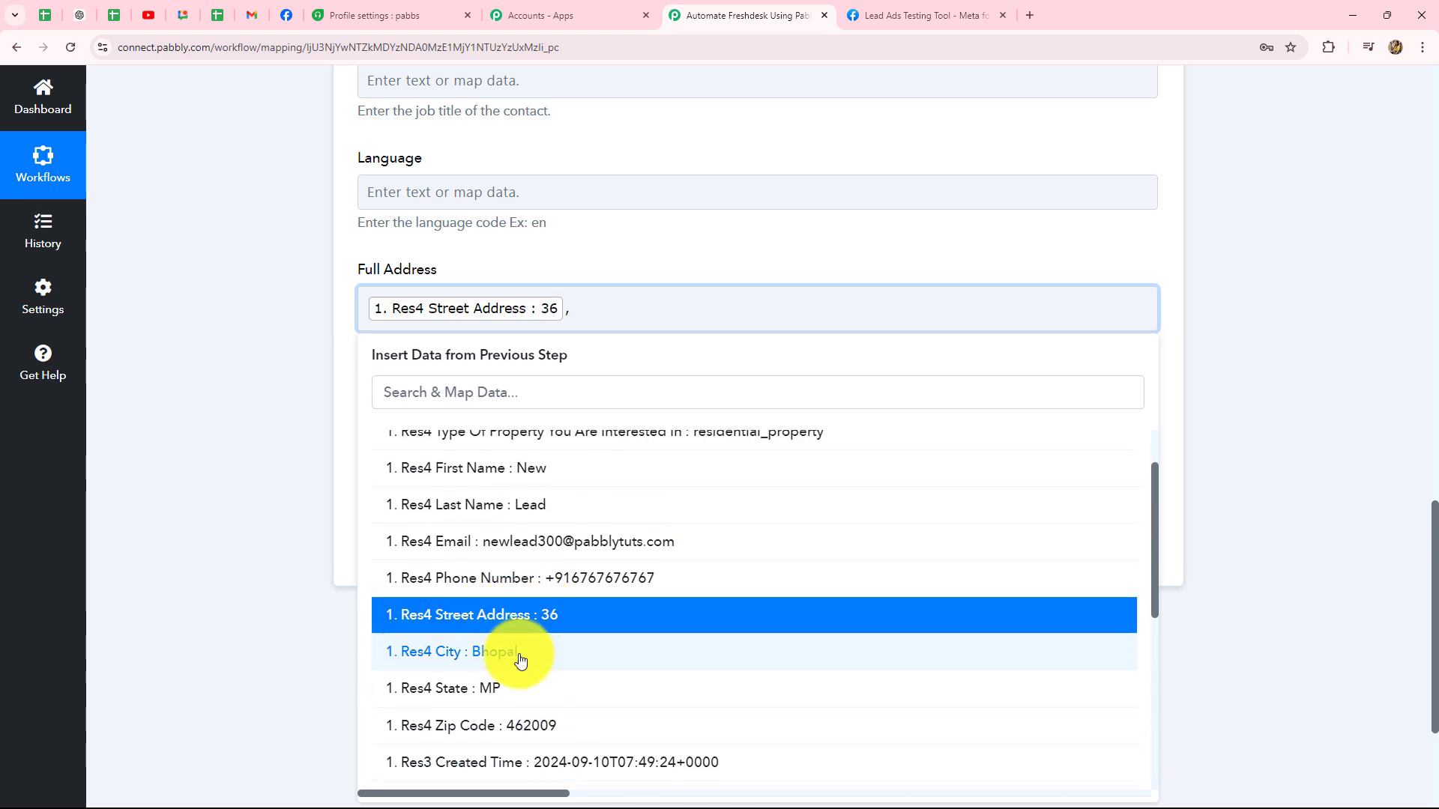
click(521, 658)
text(,)
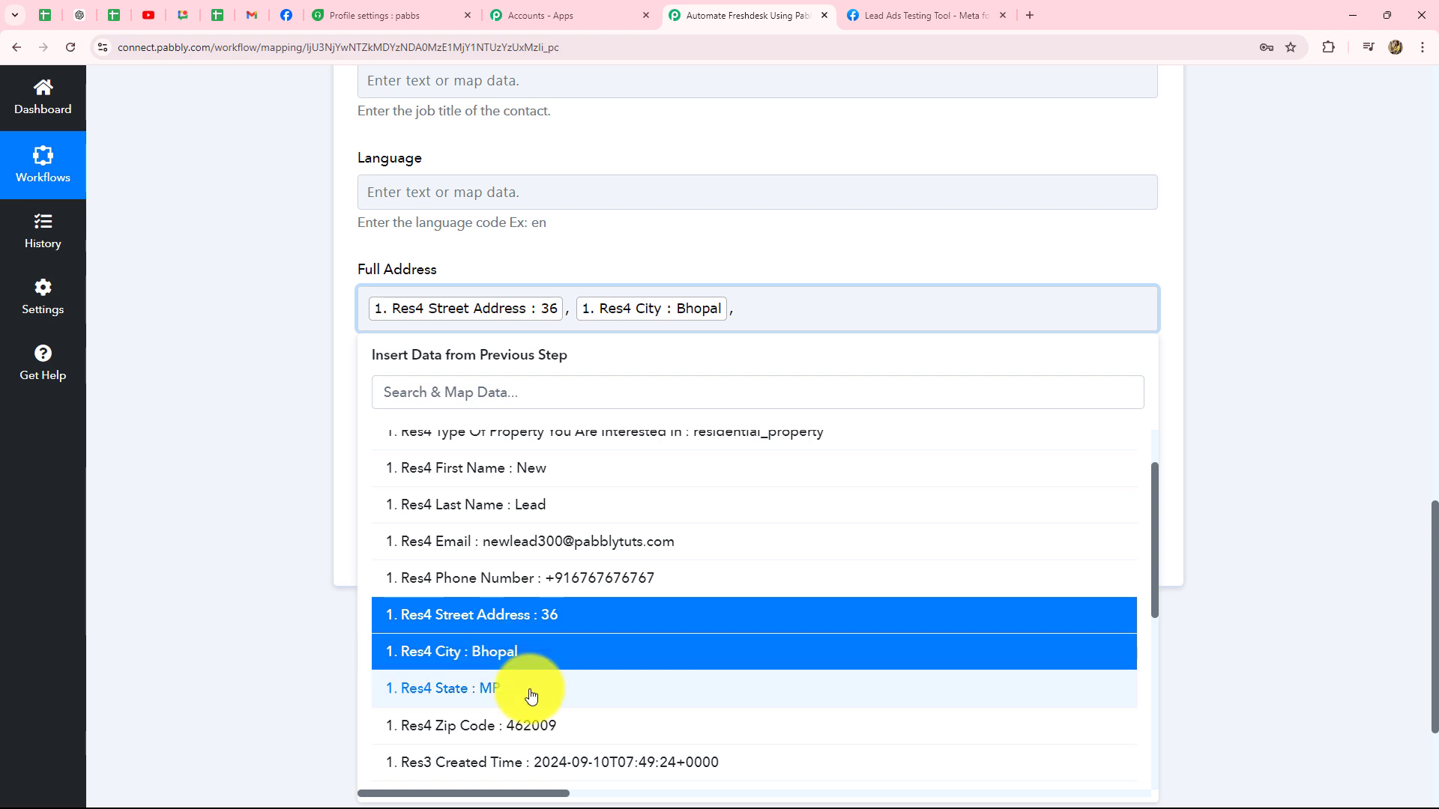
click(531, 695)
click(300, 597)
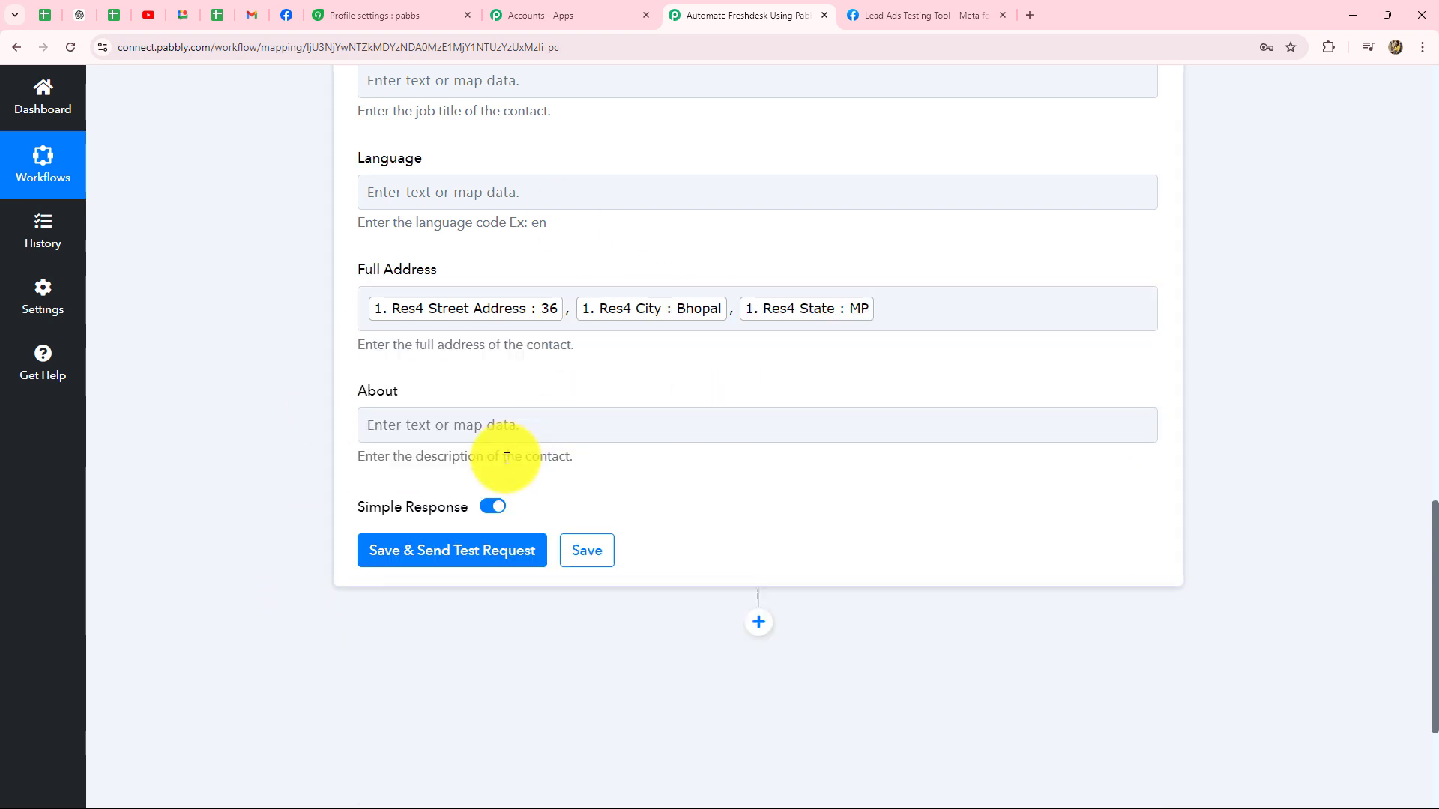
click(678, 437)
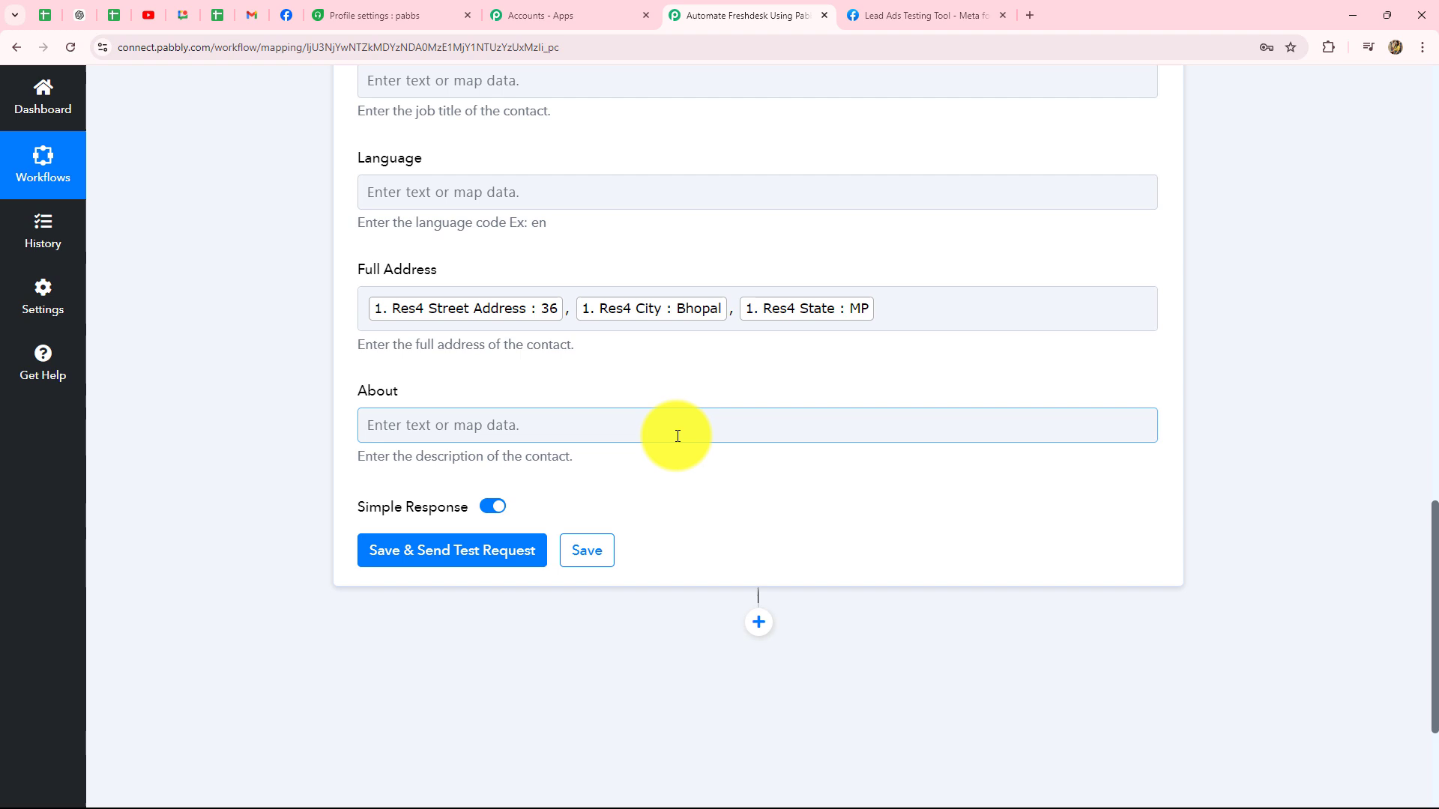
scroll(677, 436, up, 3)
scroll(677, 437, down, 5)
Step: Send a test request to Freshdesk and select the returned contact Id
click(452, 402)
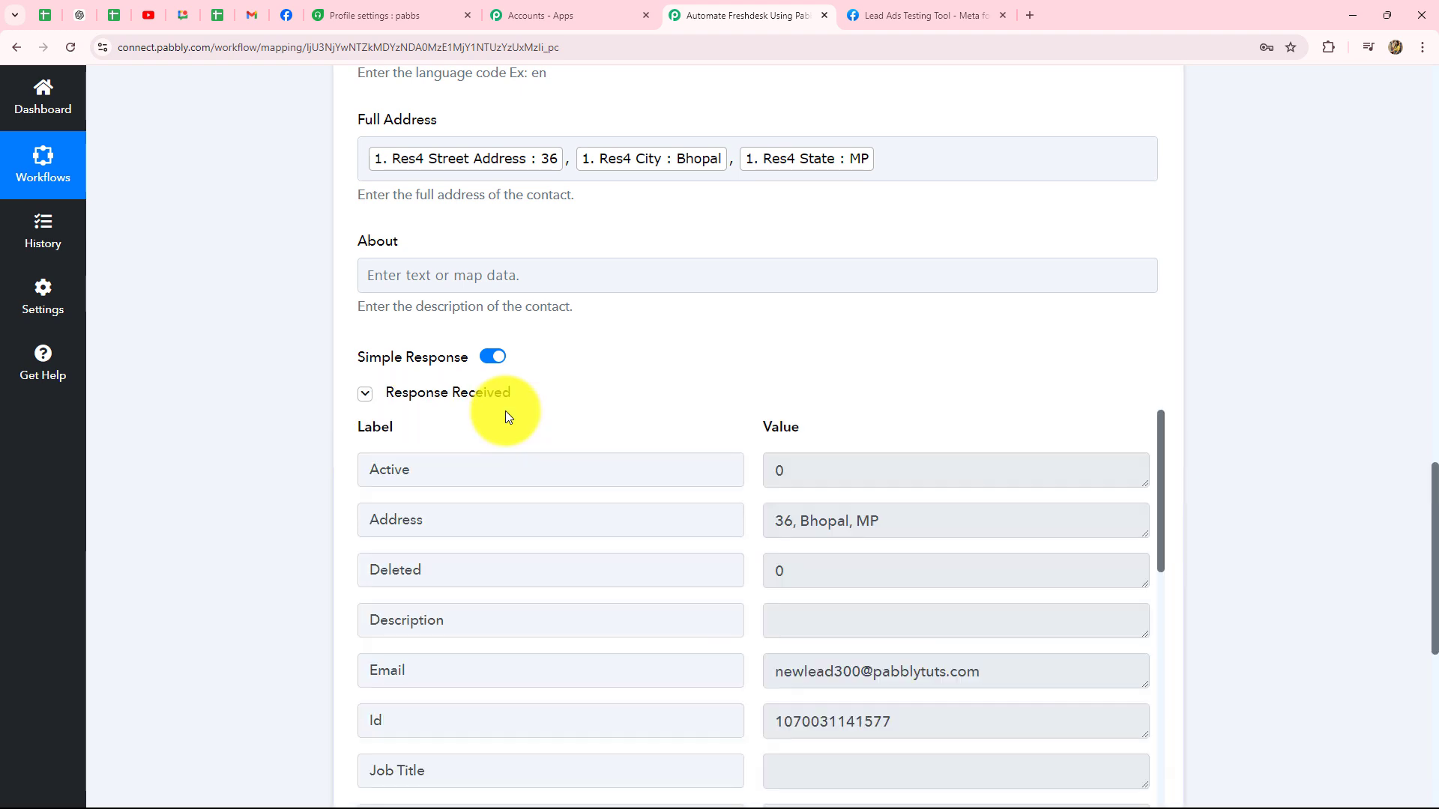
scroll(977, 450, down, 3)
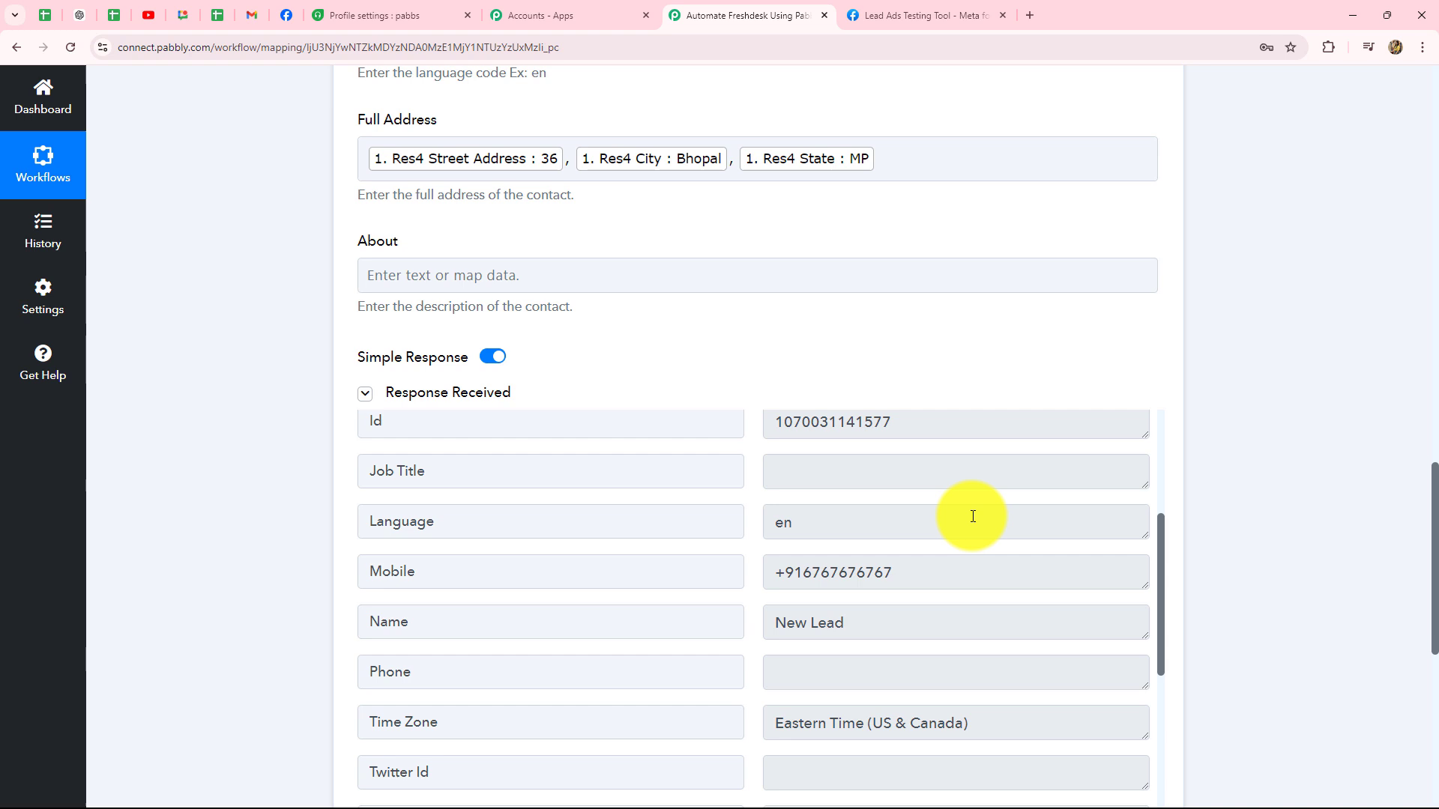
scroll(973, 517, up, 2)
scroll(973, 516, up, 1)
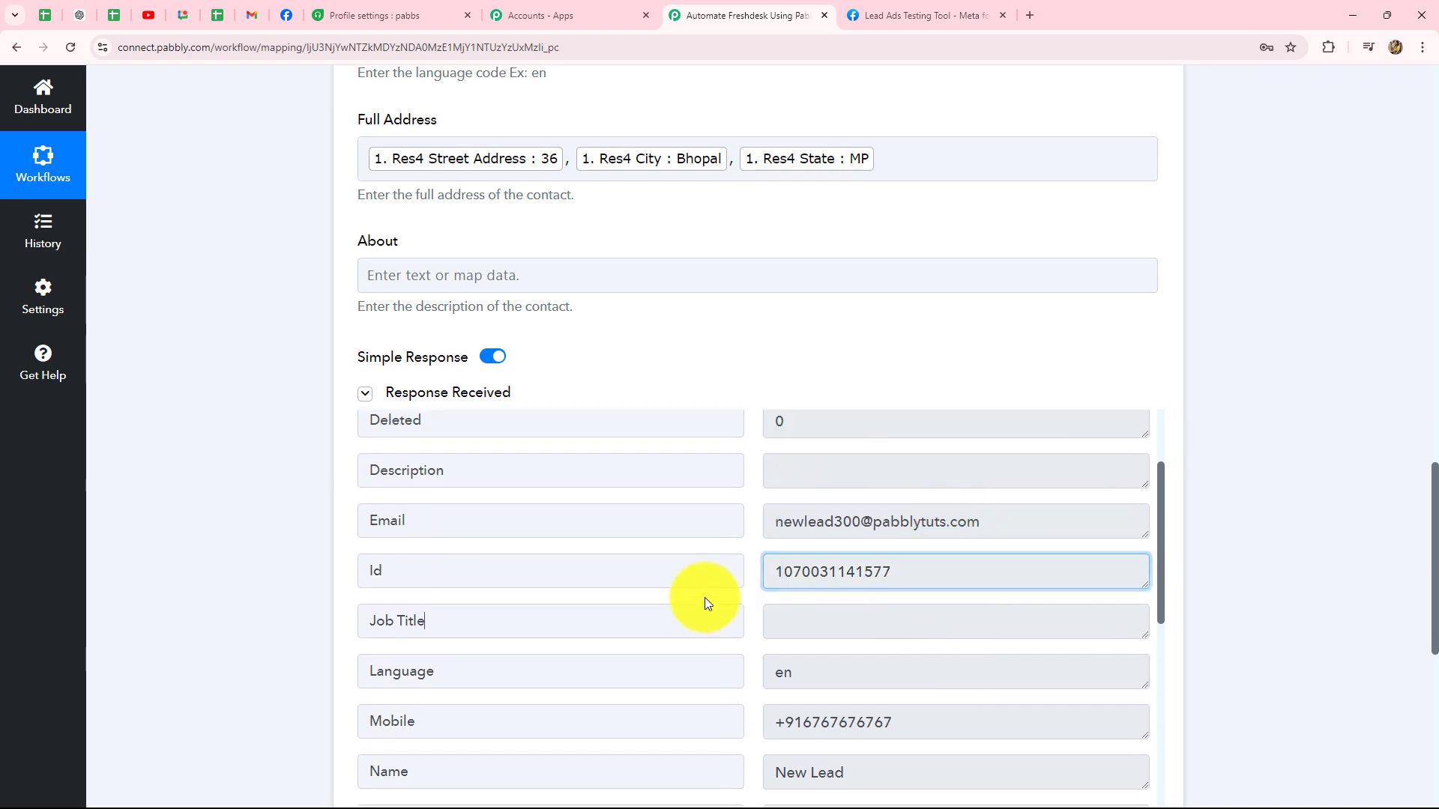
click(812, 571)
click(732, 571)
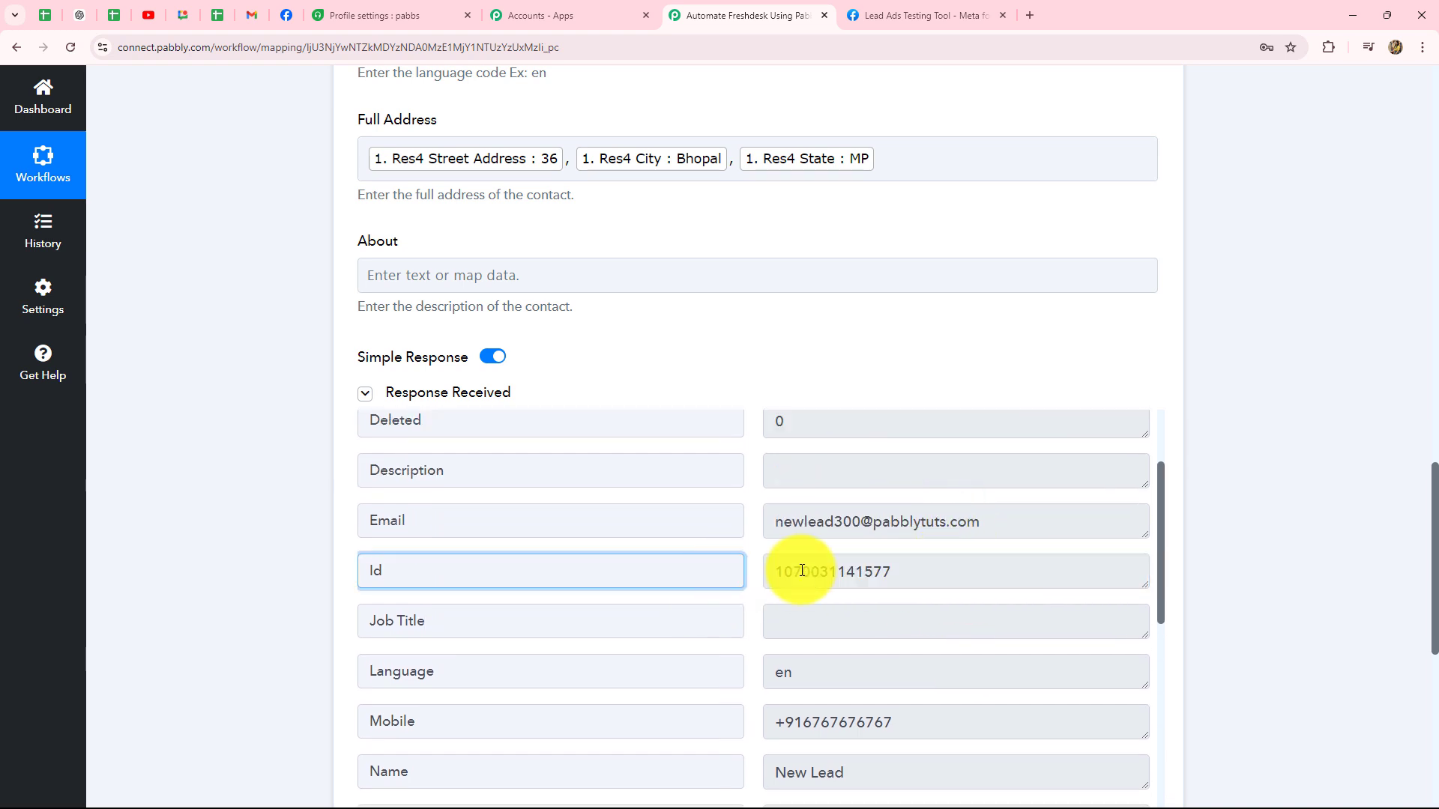
drag(780, 574, 919, 569)
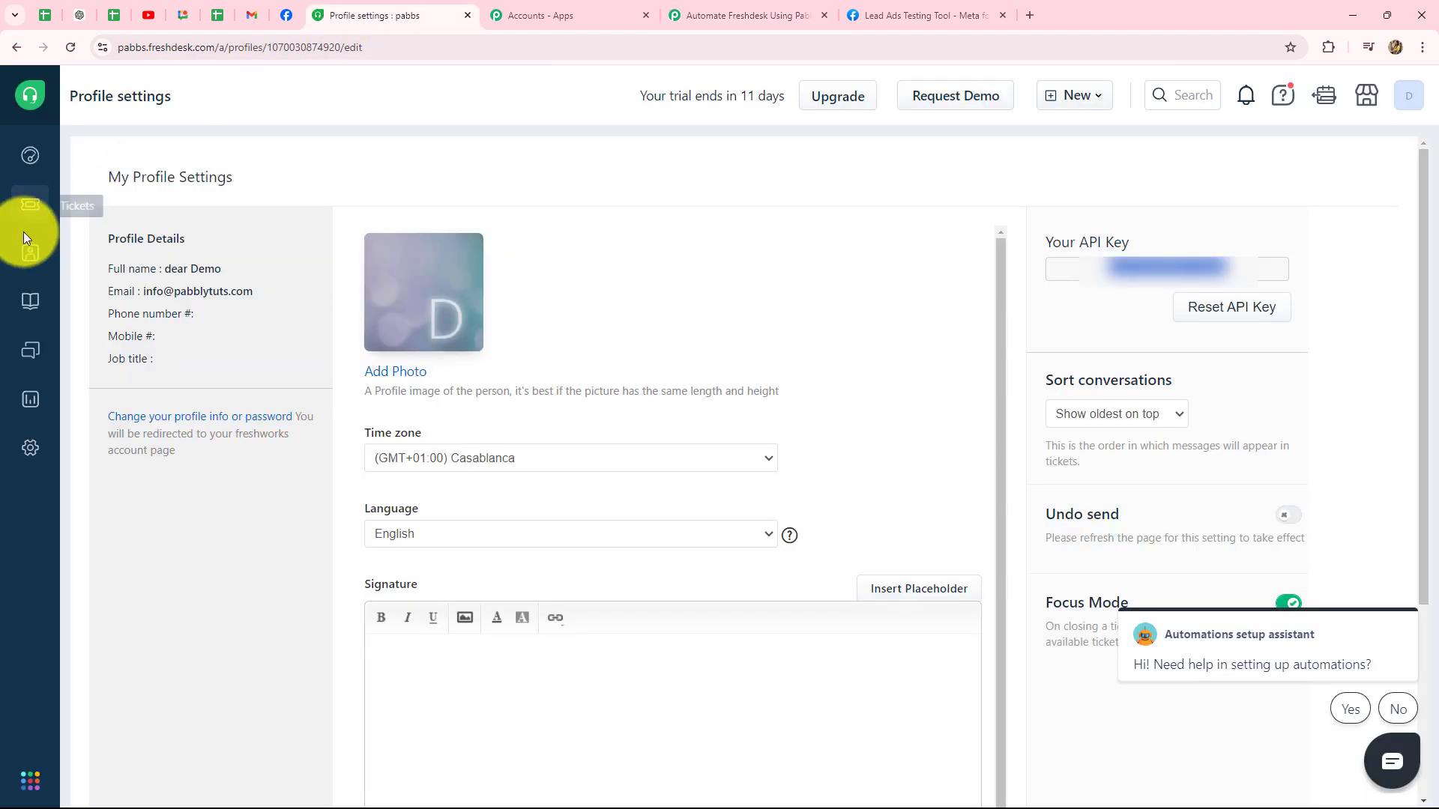
Step: Check the New Lead contact's email, mobile and address in Freshdesk, then return to Pabbly
click(27, 254)
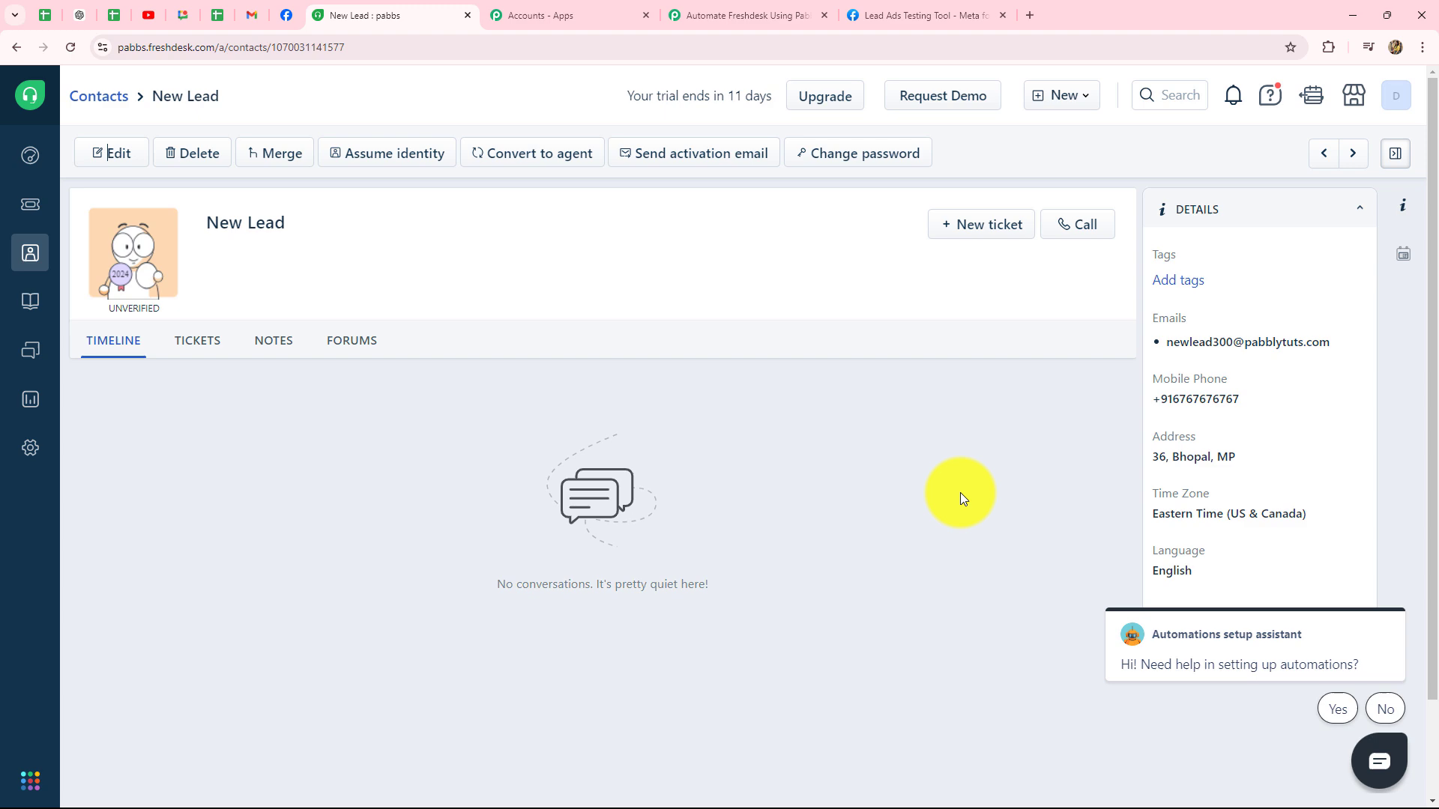
click(757, 13)
Step: Collapse the Freshdesk Create Contact step and dismiss Chrome's save-password prompt
scroll(1258, 495, up, 8)
scroll(1258, 492, up, 10)
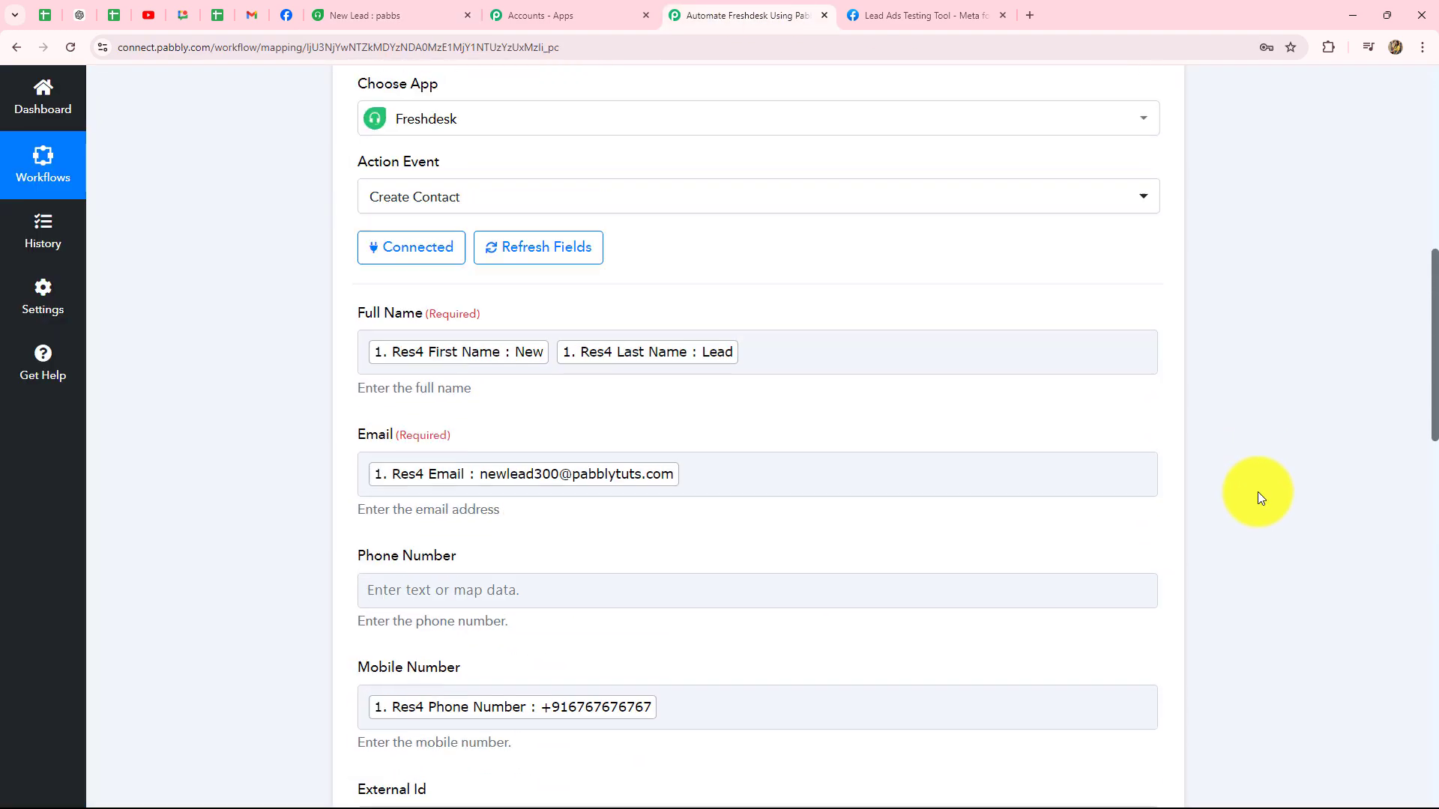
click(1152, 428)
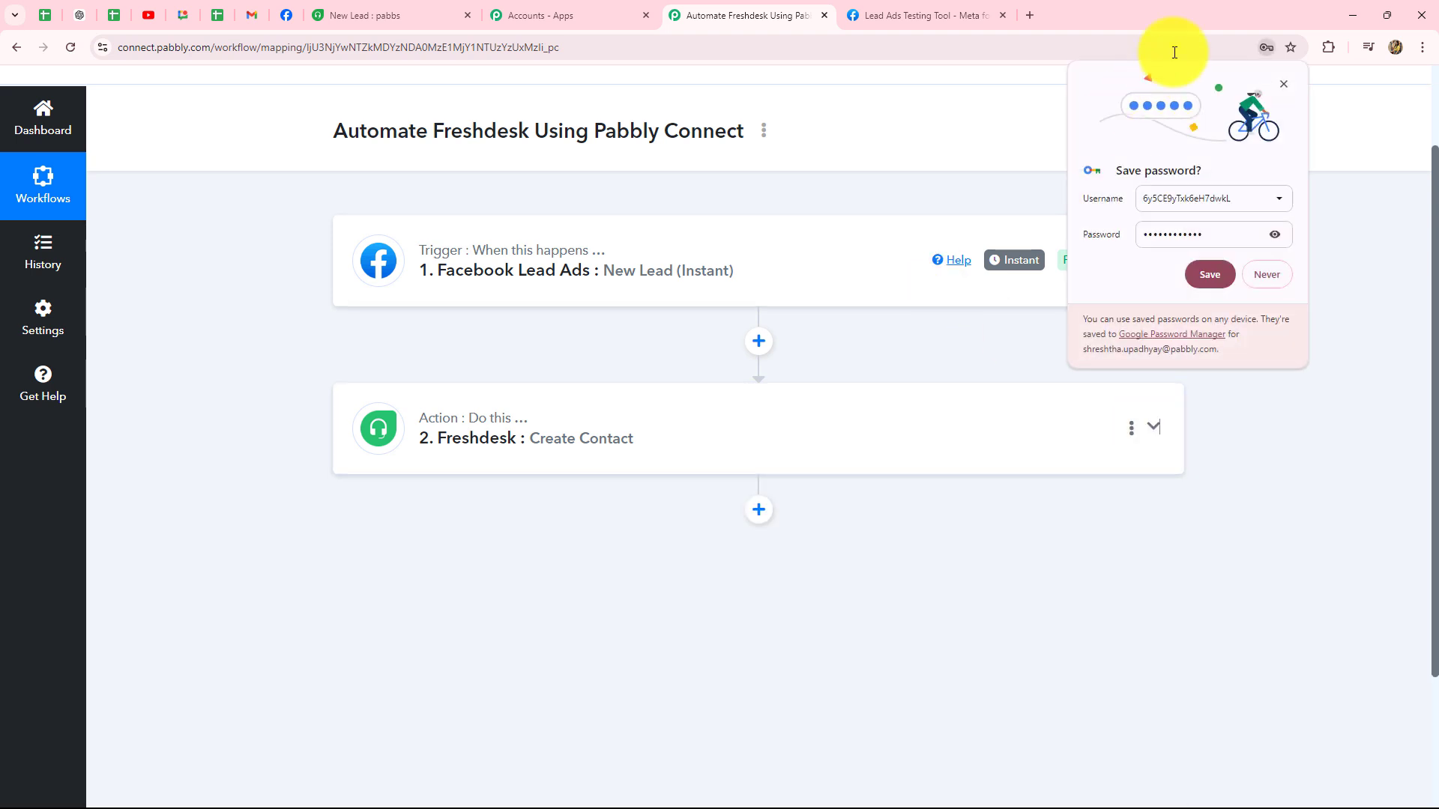
click(1284, 84)
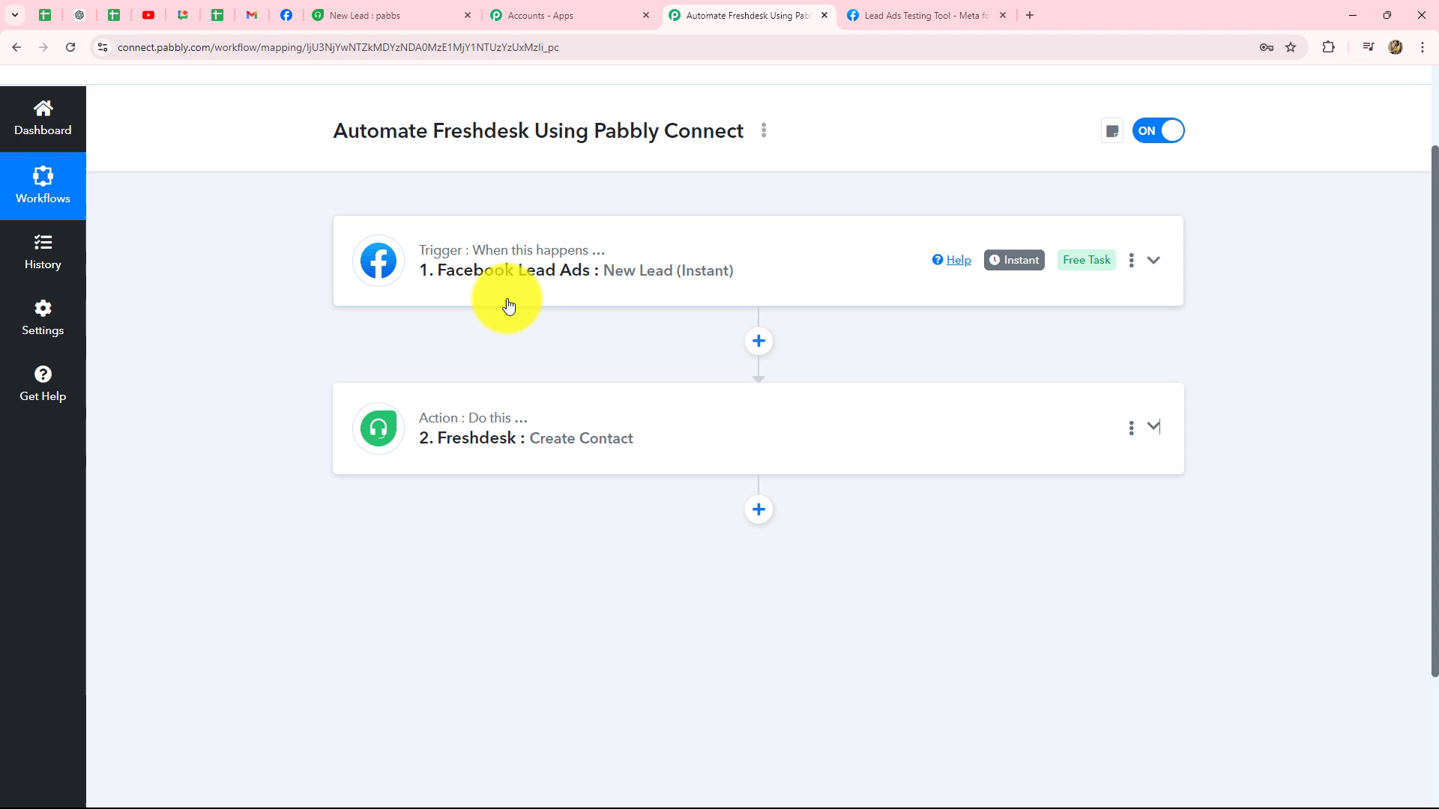